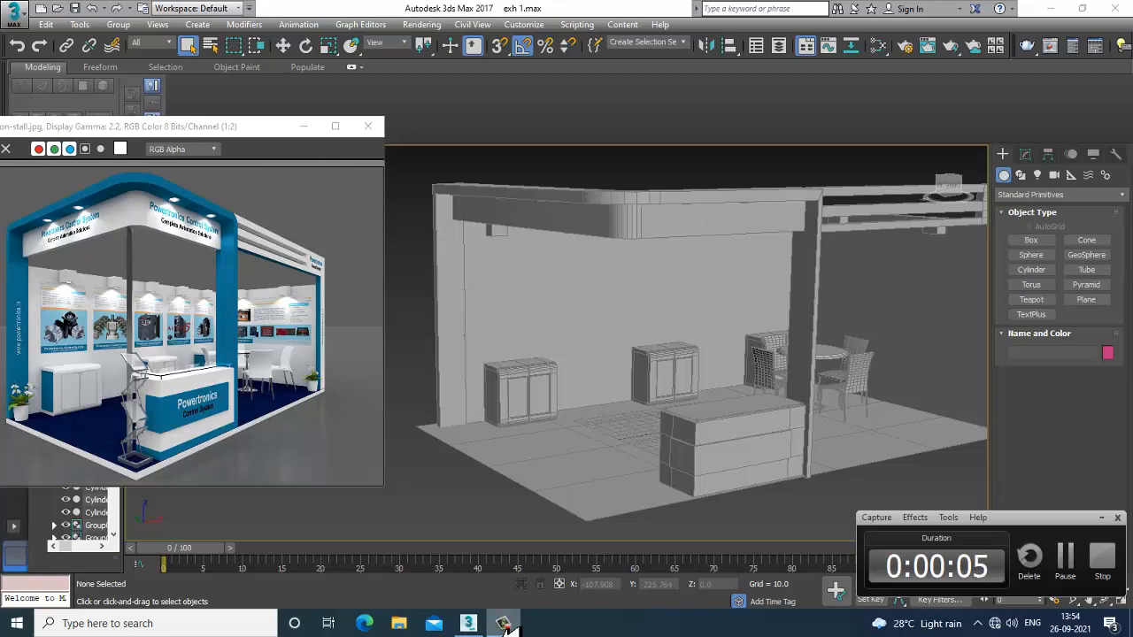
Examine the booth model alongside the reference image's counter, cabinets and back-wall posters
click(503, 624)
scroll(659, 325, up, 5)
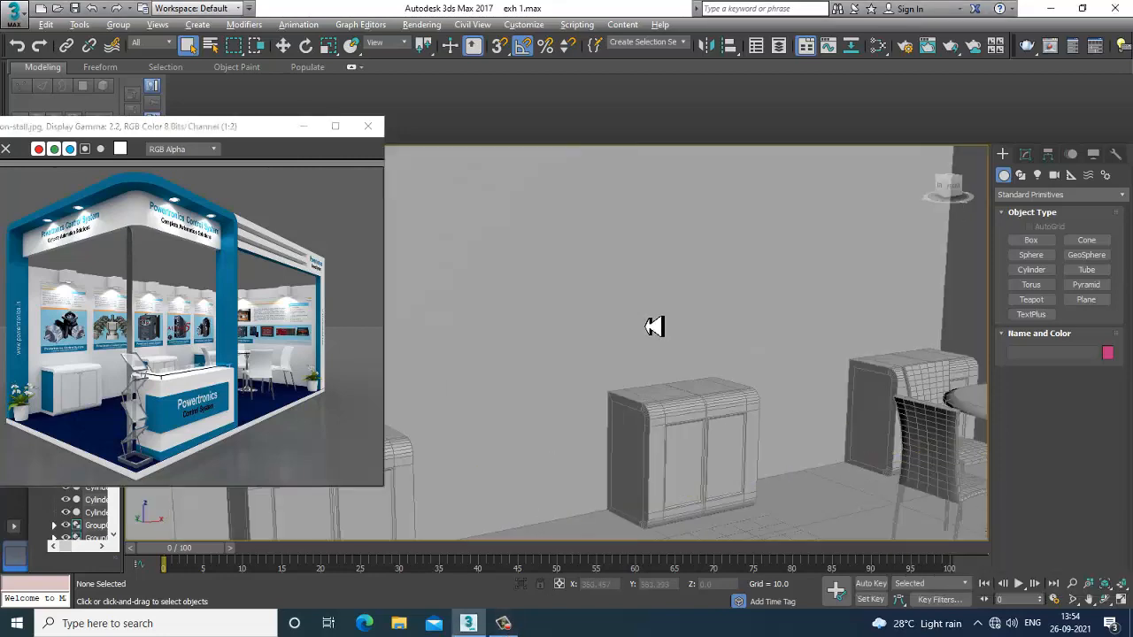
scroll(652, 324, down, 10)
scroll(750, 380, up, 3)
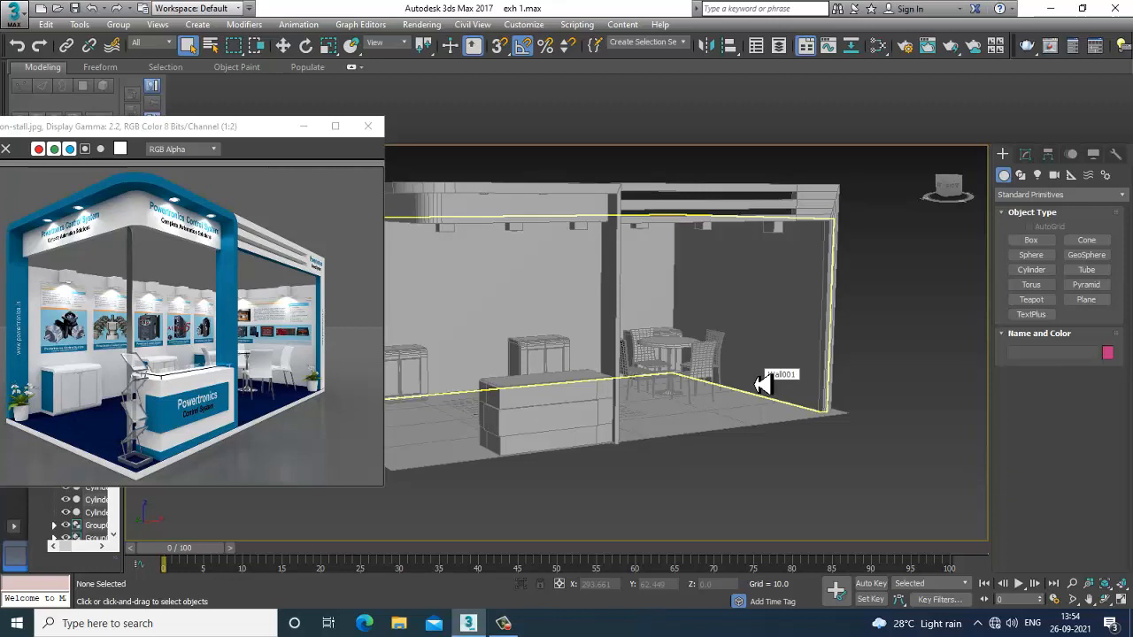
middle_drag(676, 343, 664, 375)
scroll(663, 375, up, 2)
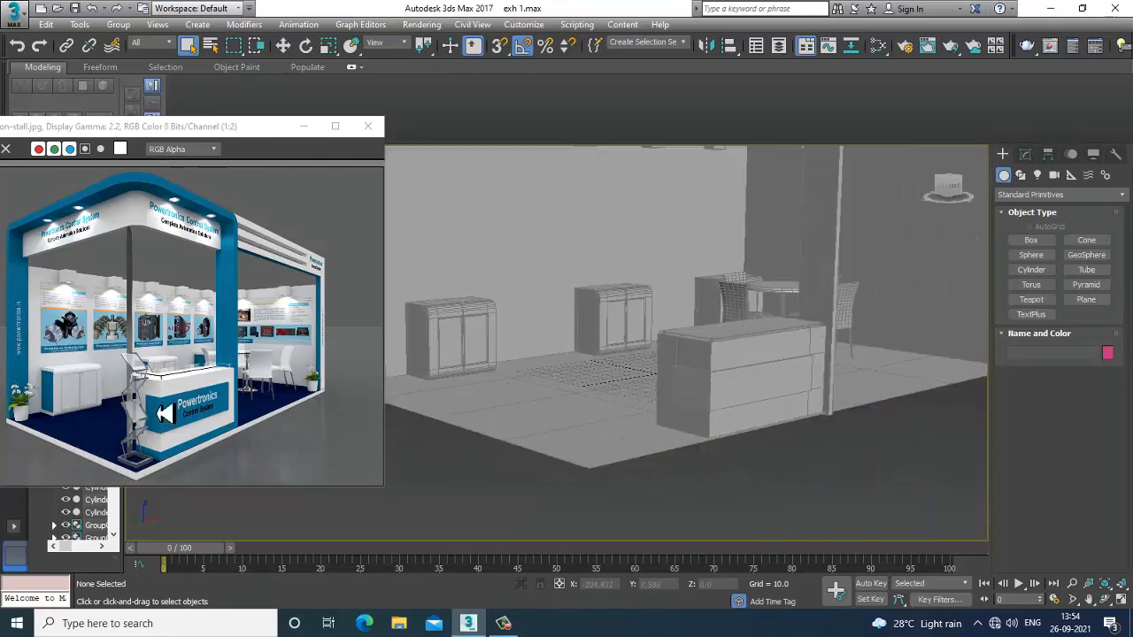
scroll(209, 399, up, 1)
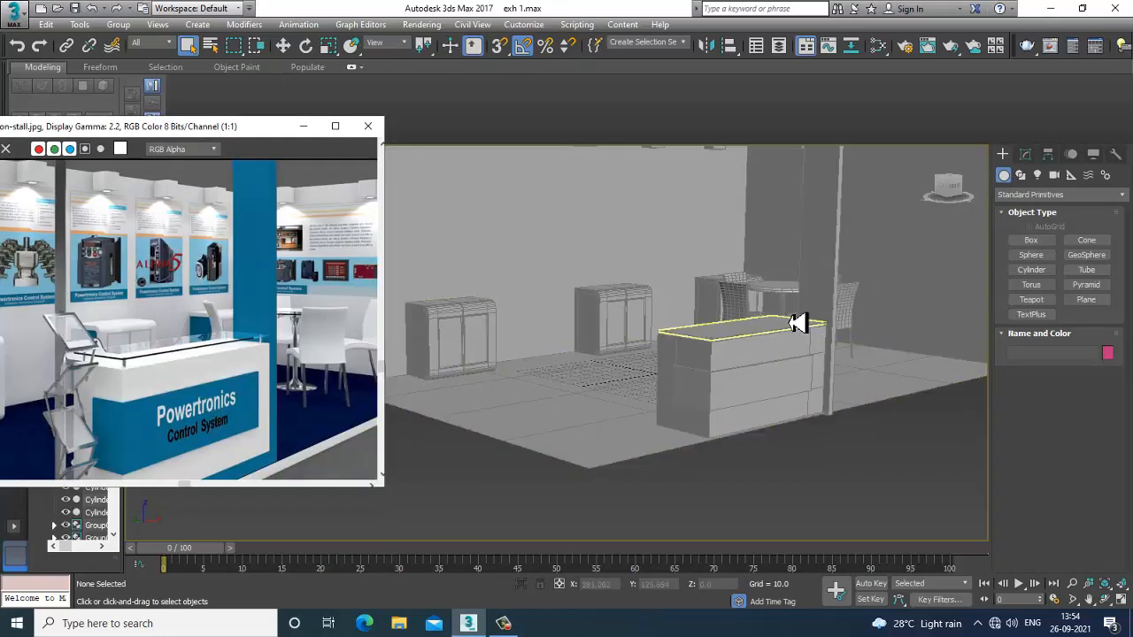
mouse_move(796, 322)
alt+middle_down()
mouse_move(751, 316)
mouse_move(796, 324)
mouse_move(782, 295)
mouse_move(813, 328)
alt+middle_up()
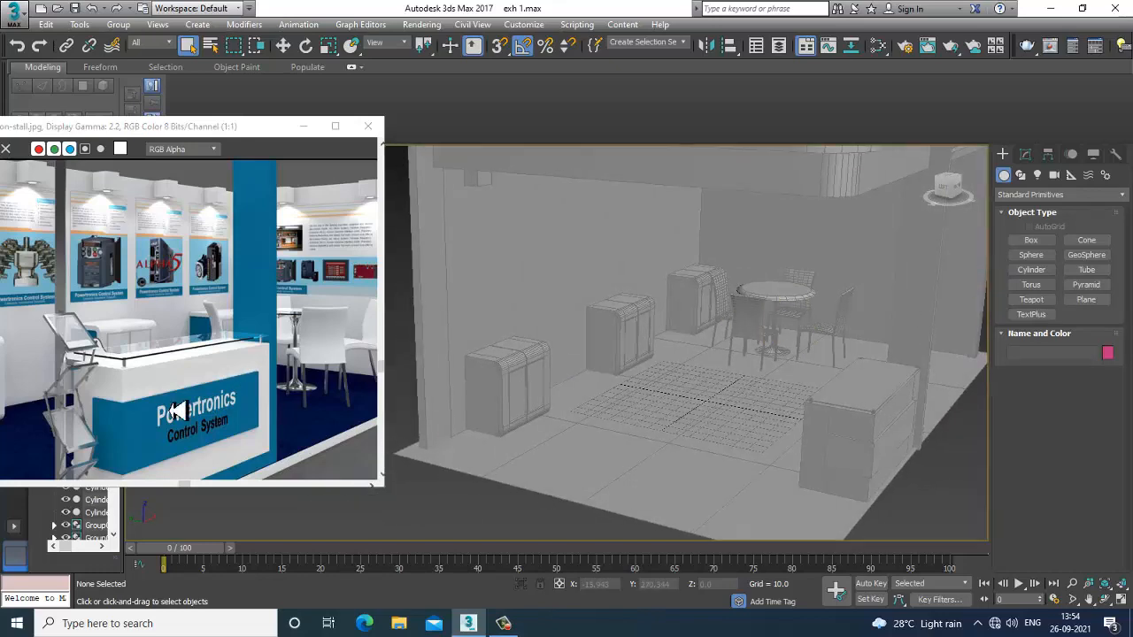
middle_drag(193, 410, 268, 308)
middle_drag(237, 351, 238, 384)
alt+middle_drag(650, 319, 677, 377)
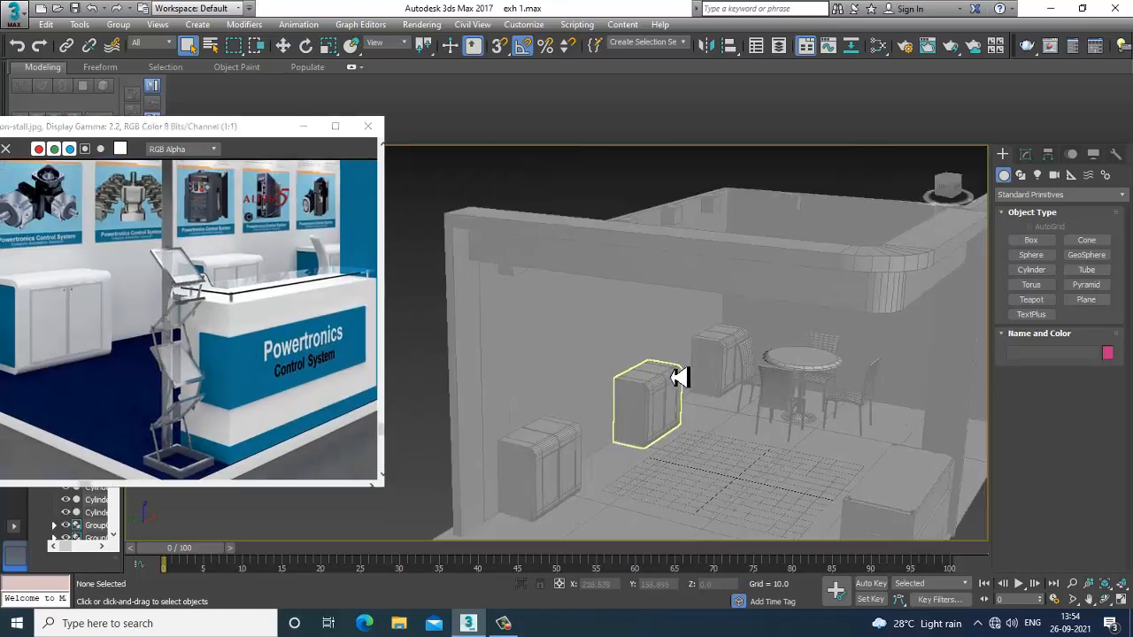
middle_drag(131, 247, 238, 319)
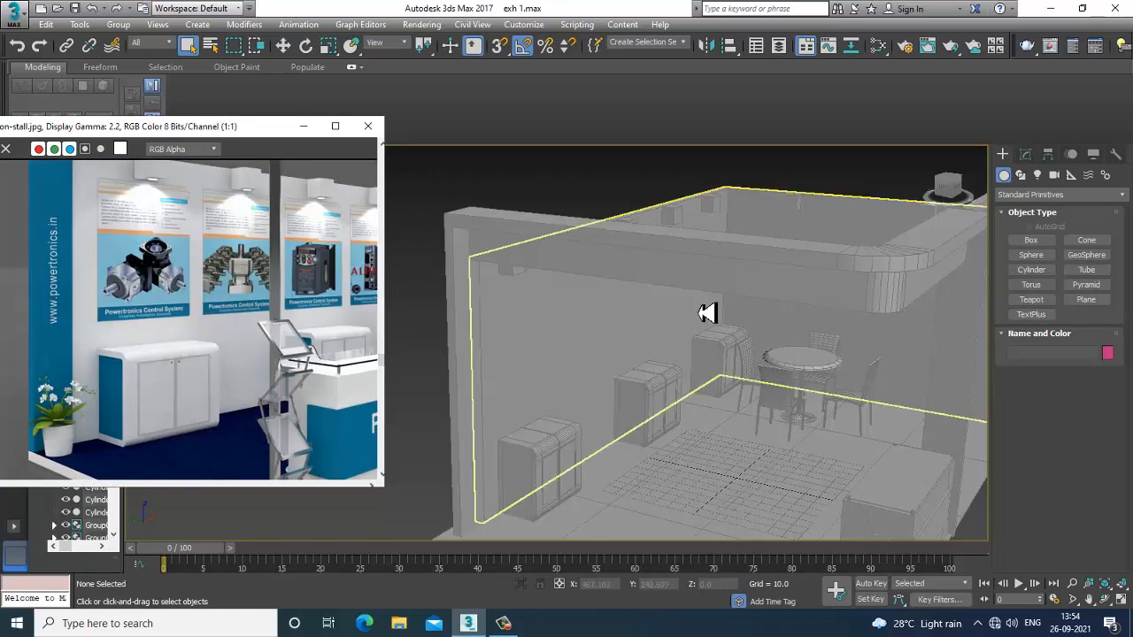
Create a thin poster panel box on the back wall using AutoGrid, about 75.8 long, 55.3 wide and 0.3 high
key(alt+w)
key(alt+w)
scroll(824, 417, down, 6)
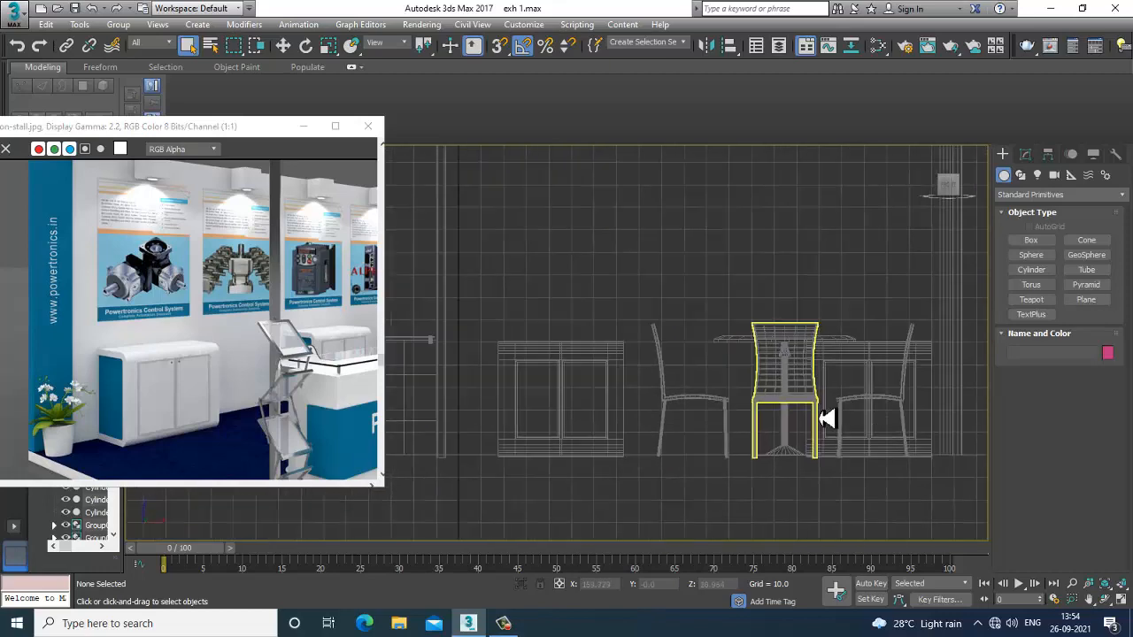
scroll(597, 344, up, 6)
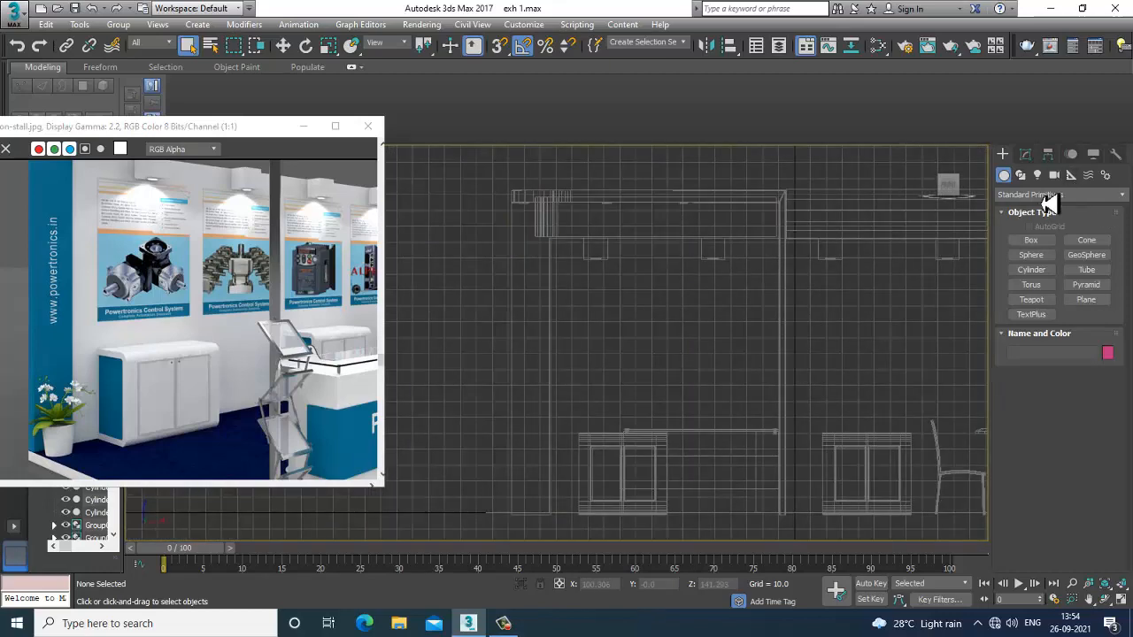
click(1033, 244)
middle_drag(779, 303, 909, 280)
scroll(909, 280, up, 2)
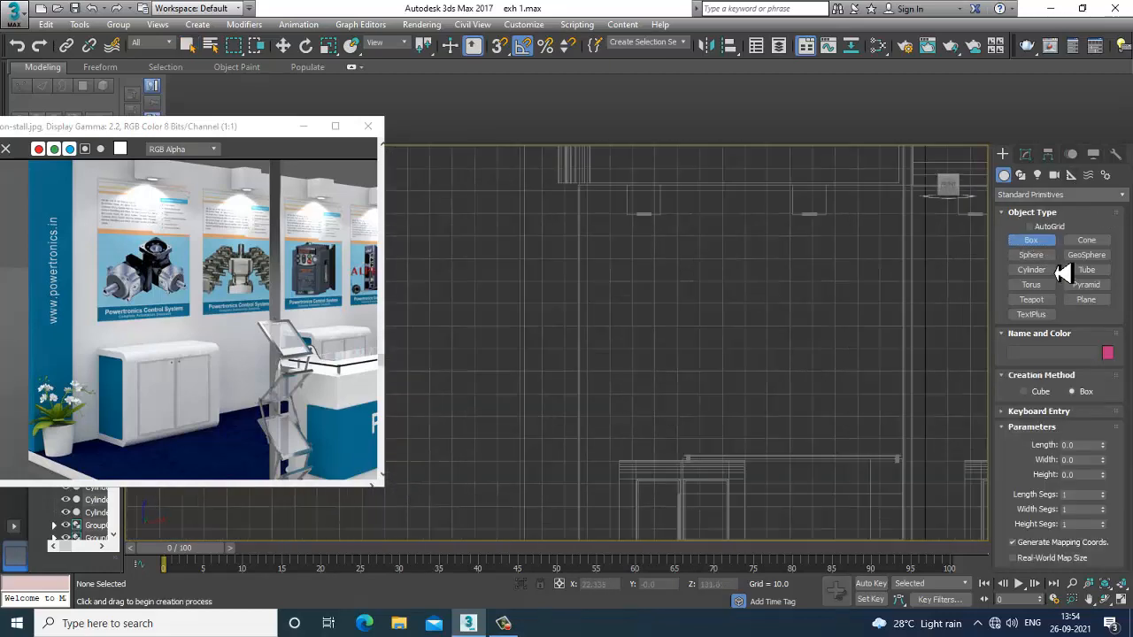
click(1030, 227)
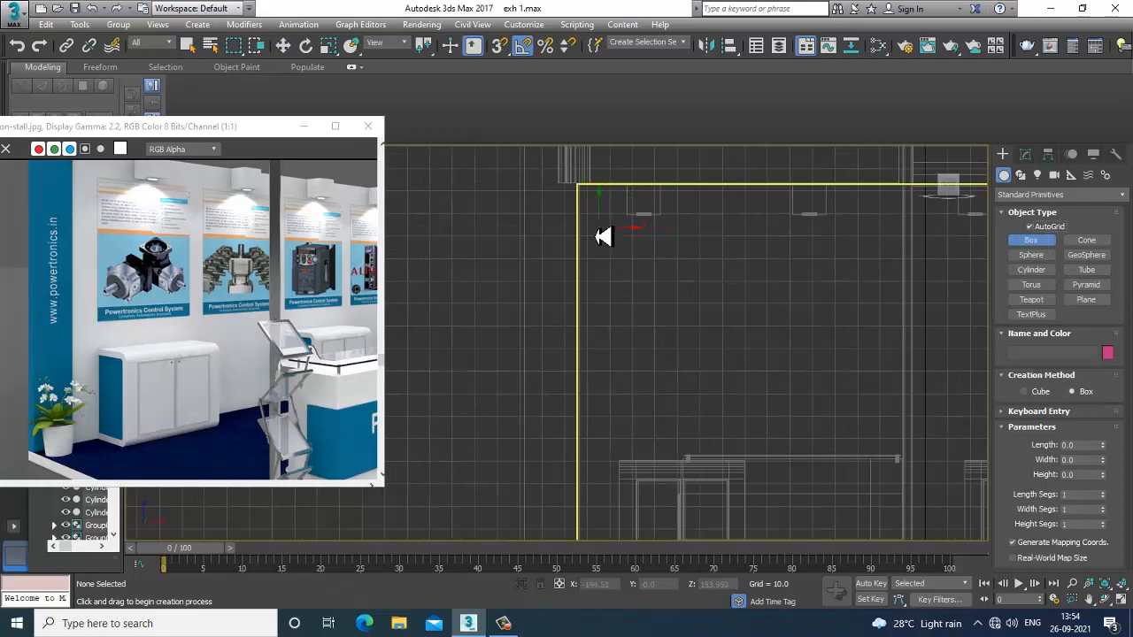
drag(592, 226, 723, 405)
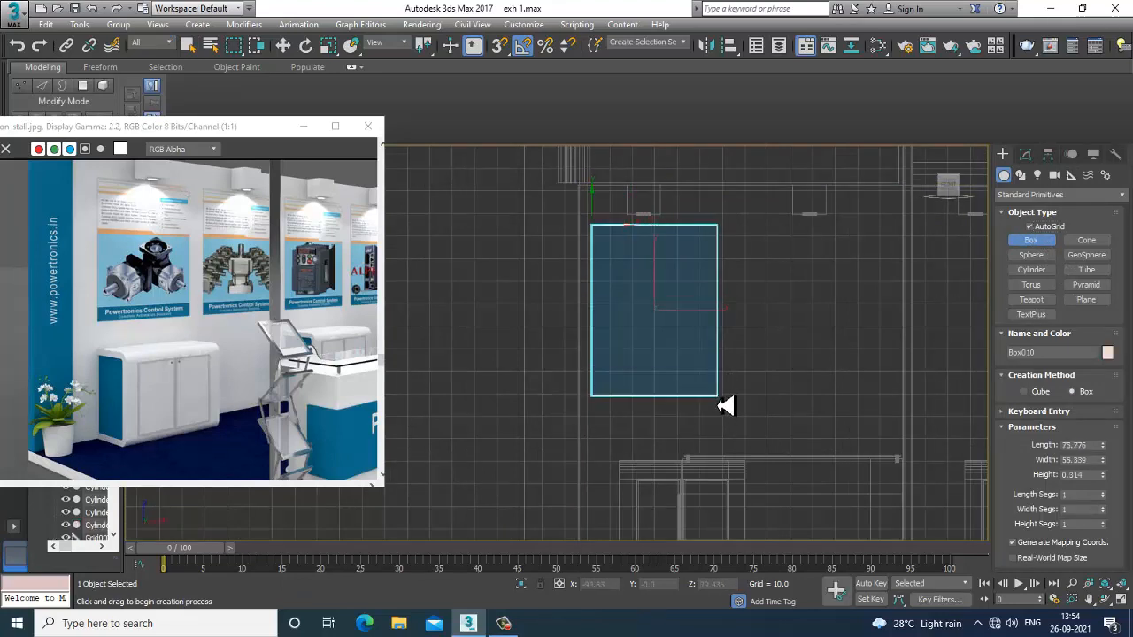
right_click(716, 401)
Adjust the new poster panel's depth relative to the back wall
key(alt+w)
right_click(736, 417)
key(alt+w)
mouse_move(580, 358)
mouse_down()
mouse_move(615, 362)
mouse_move(540, 356)
mouse_move(561, 352)
mouse_up()
key(r)
key(w)
key(alt+w)
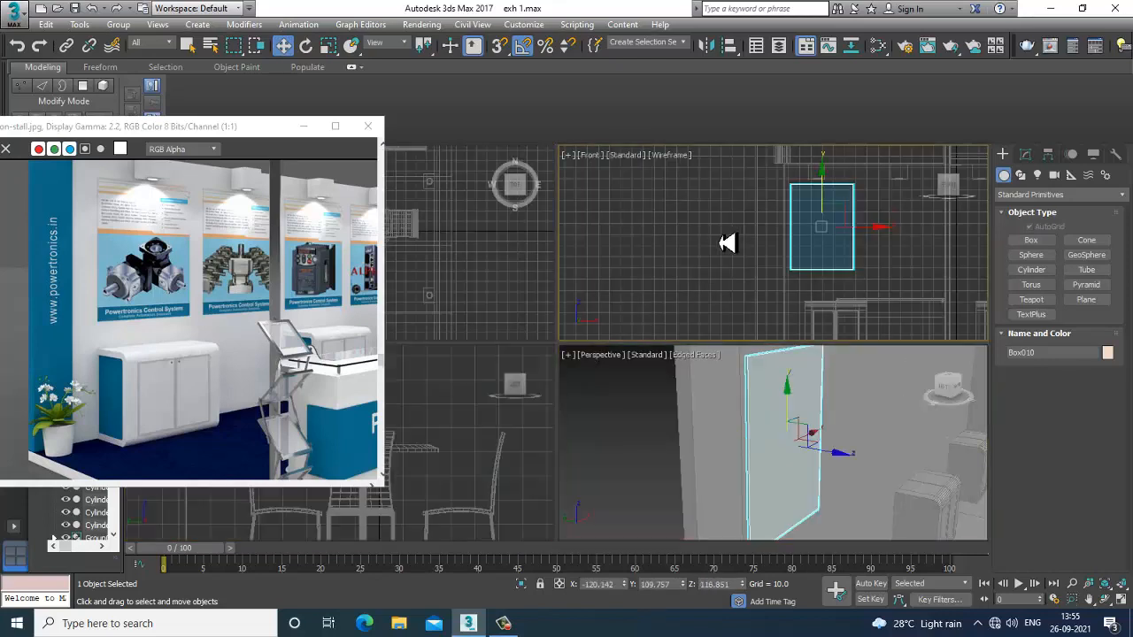
key(alt+w)
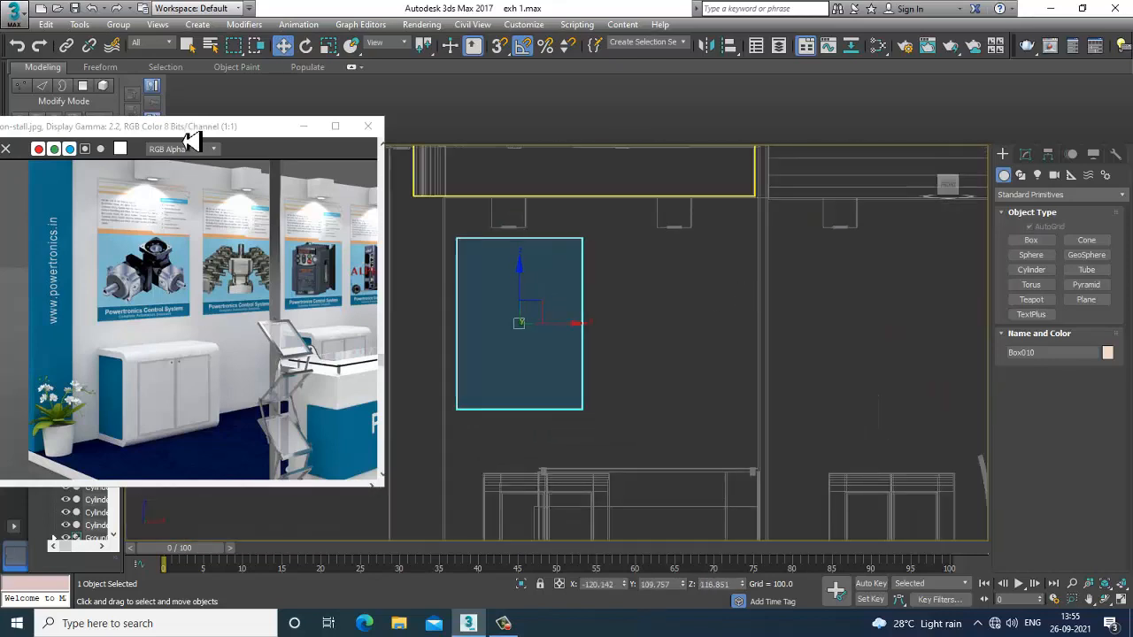
Copy the poster panel twice along the back wall, placing the copies at about X -51 and X 22.6
drag(185, 141, 197, 177)
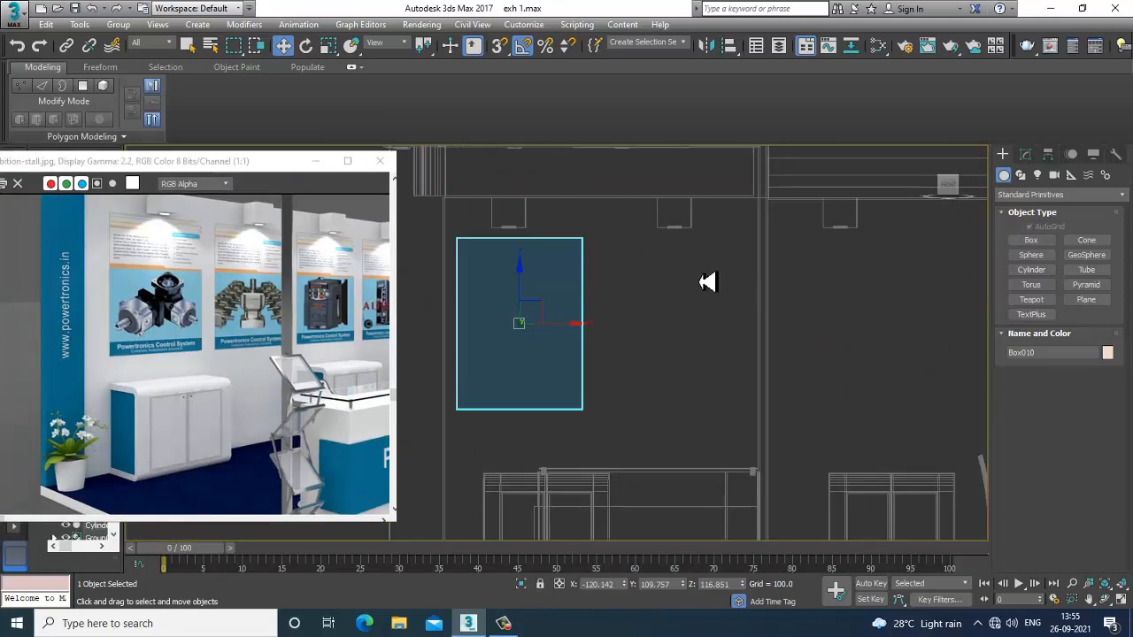
key(f)
middle_drag(708, 281, 632, 286)
shift+drag(641, 321, 796, 325)
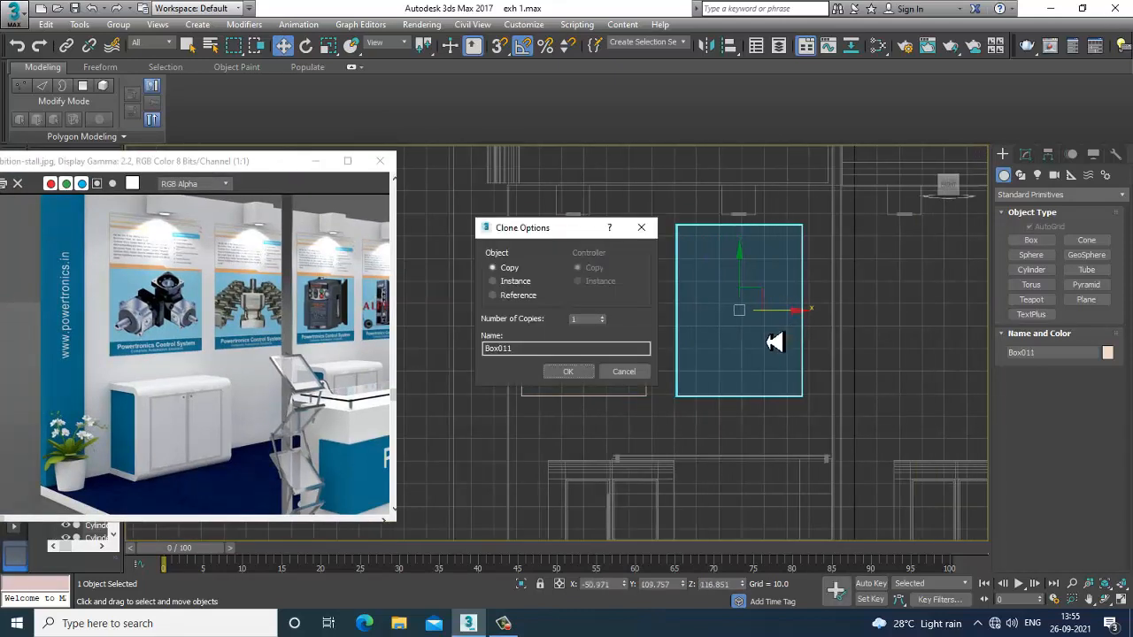
click(572, 371)
middle_drag(677, 369, 588, 306)
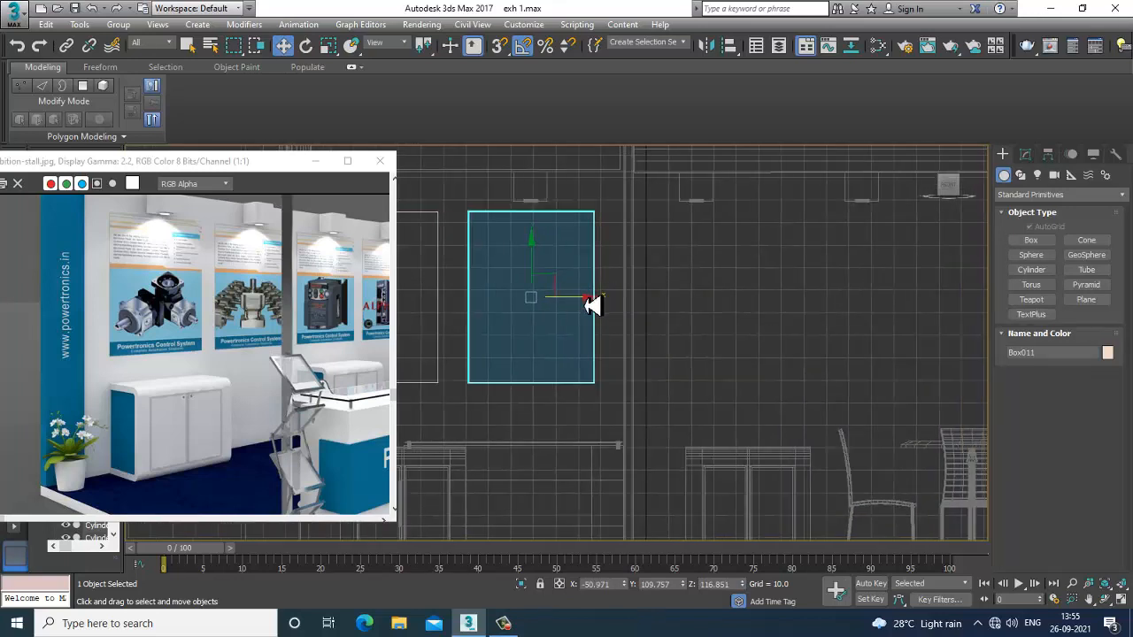
shift+drag(591, 304, 752, 301)
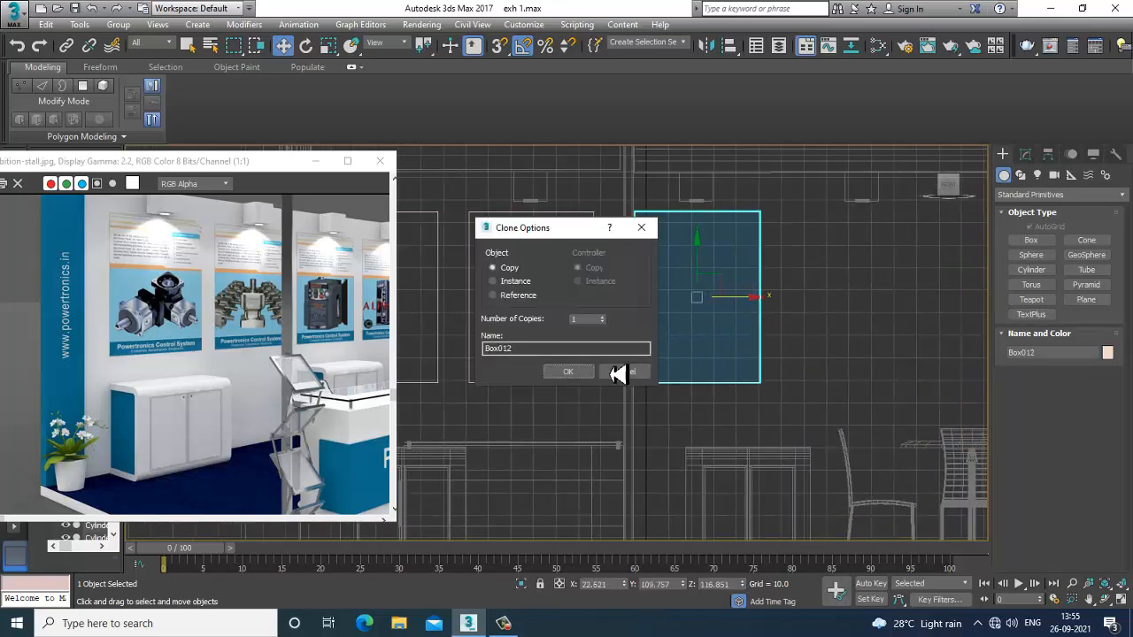
click(568, 372)
Continue the row with two more panel copies towards the table area, at about X 94.3 and X 169.5
middle_drag(884, 330, 720, 352)
shift+drag(593, 327, 755, 328)
click(569, 372)
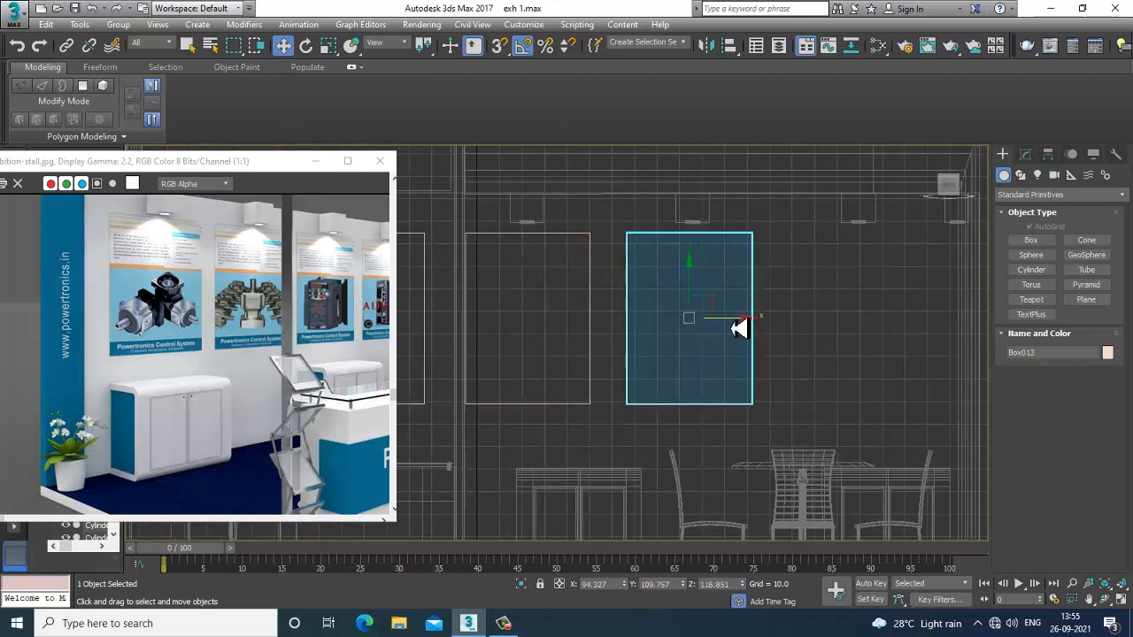
middle_drag(740, 323, 607, 329)
shift+drag(607, 328, 766, 330)
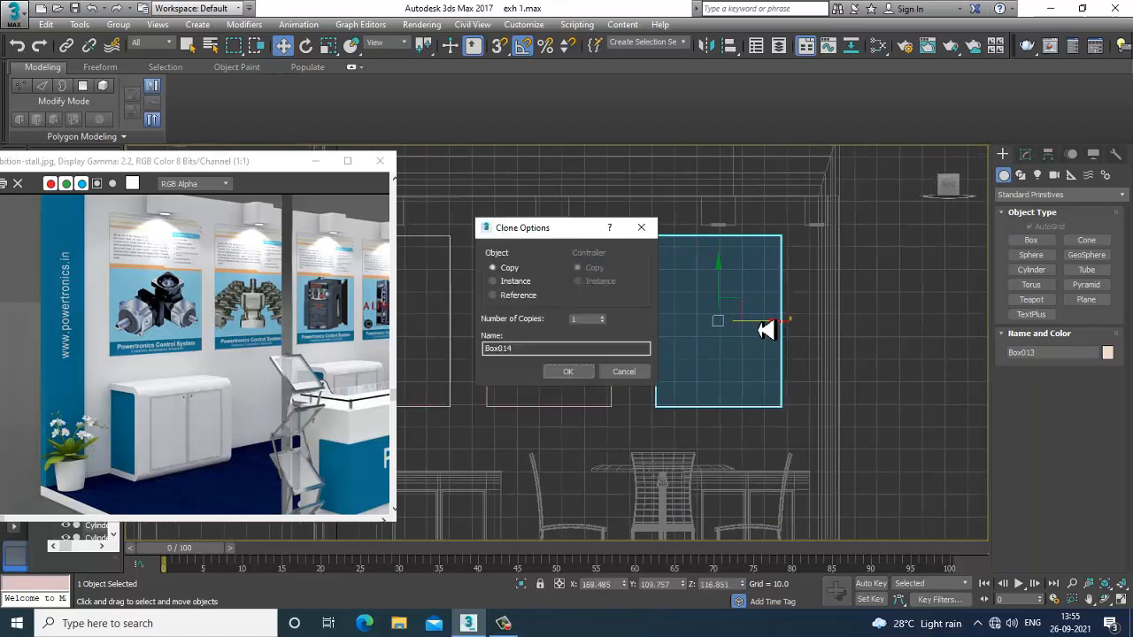
click(568, 373)
Copy the end poster panel away from the back wall to about Y -16.9 and rotate it parallel to the side wall
middle_drag(301, 337, 96, 316)
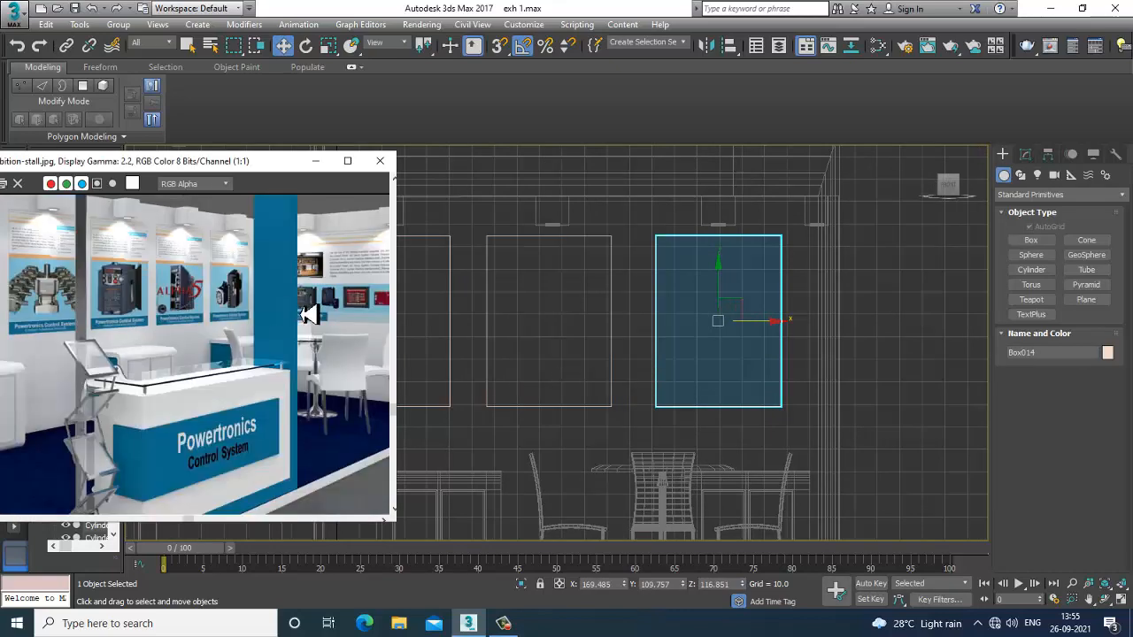
middle_drag(307, 316, 190, 321)
middle_drag(794, 352, 721, 345)
key(alt+w)
middle_click(877, 420)
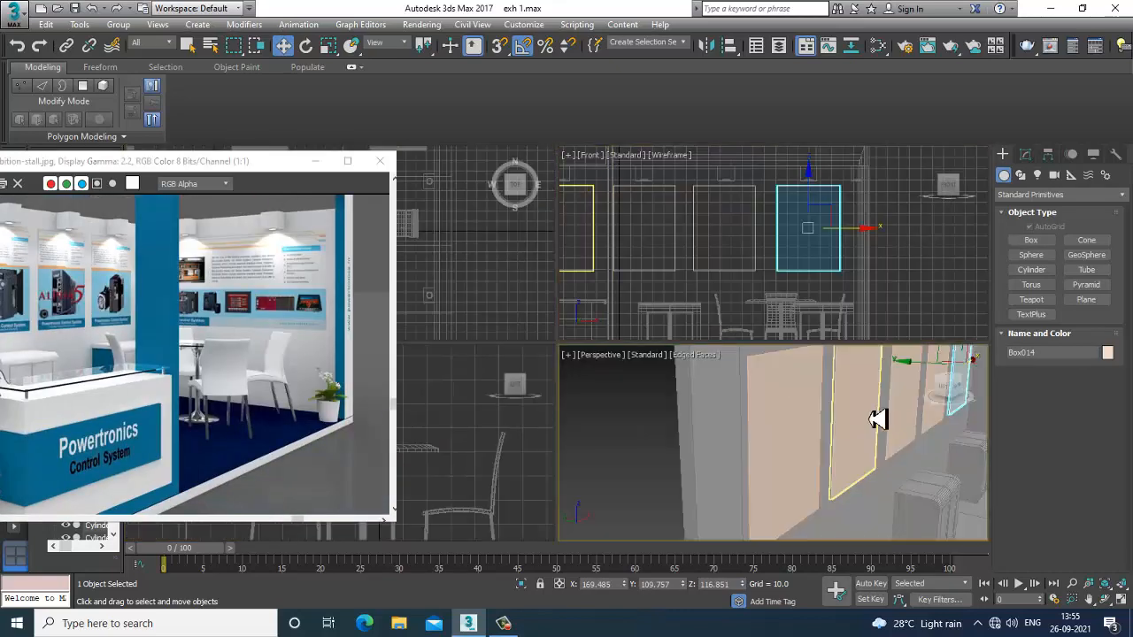
scroll(872, 417, down, 4)
key(alt+w)
alt+middle_drag(809, 407, 539, 328)
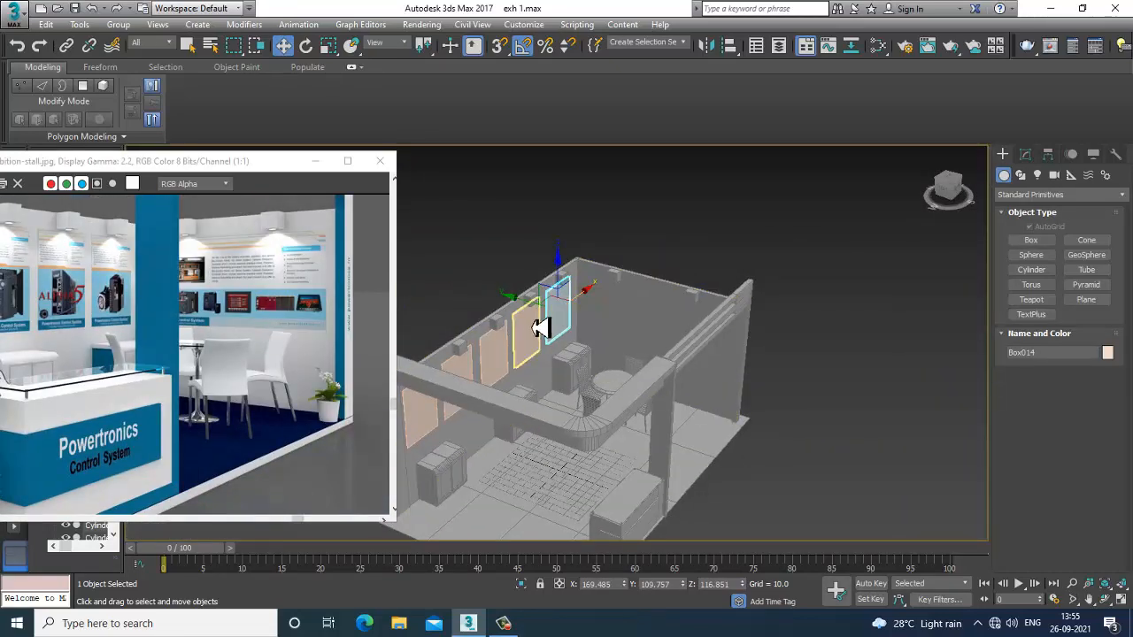
shift+drag(541, 310, 625, 337)
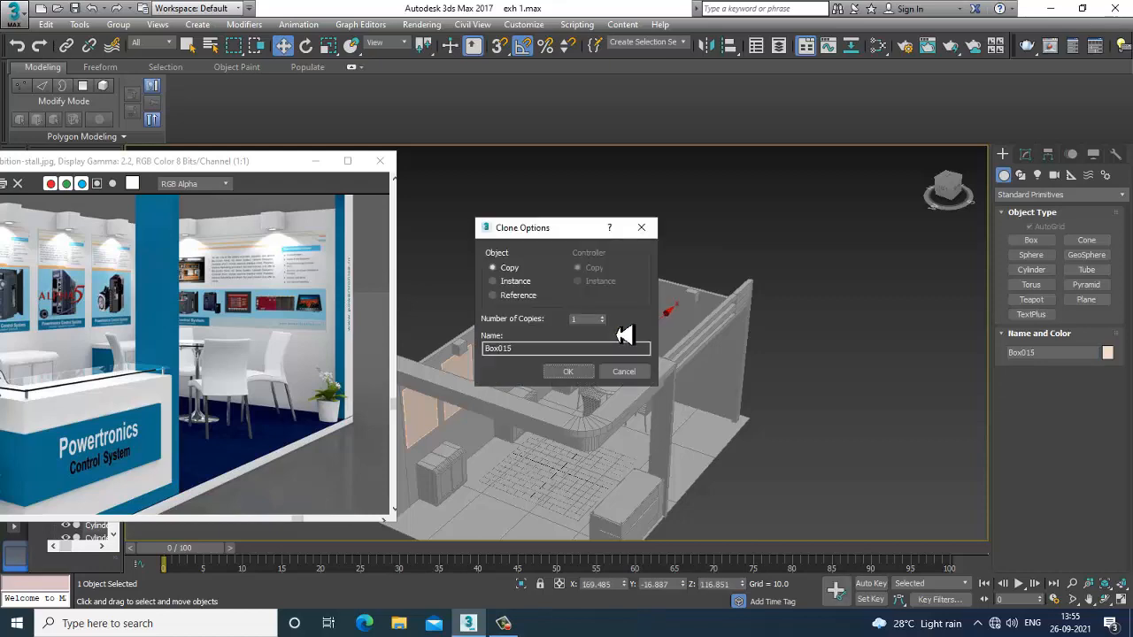
click(571, 371)
key(e)
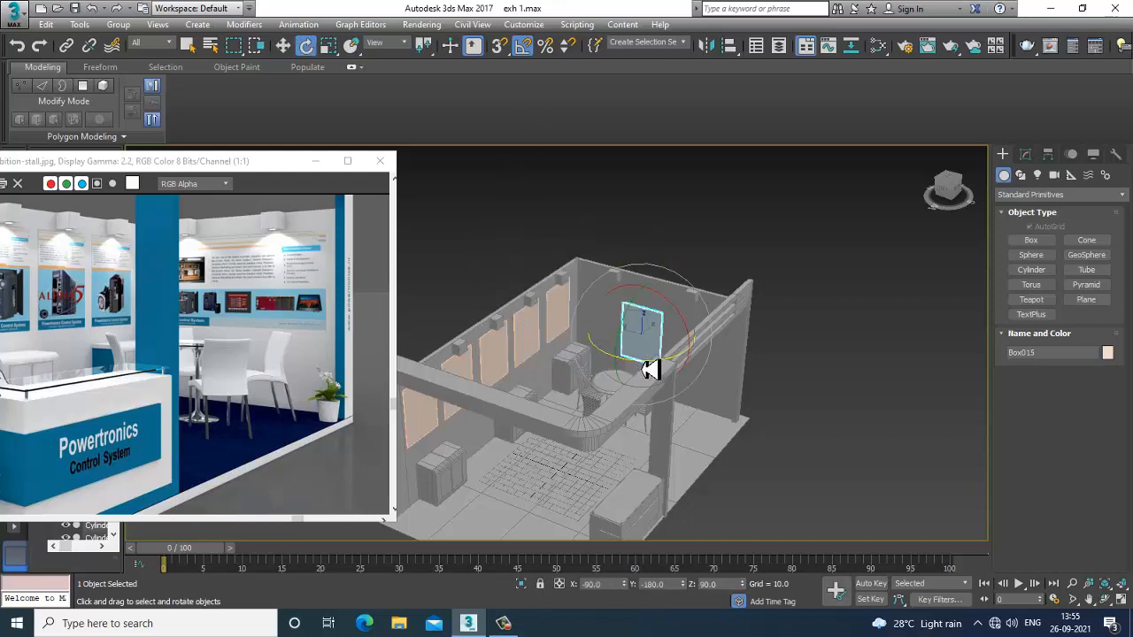
Move the rotated panel against the side wall, to about X 218.3
key(w)
key(z)
drag(750, 342, 920, 313)
Widen the side-wall panel to about three times its width and shift it to about Y -13.9
key(alt+w)
right_click(484, 424)
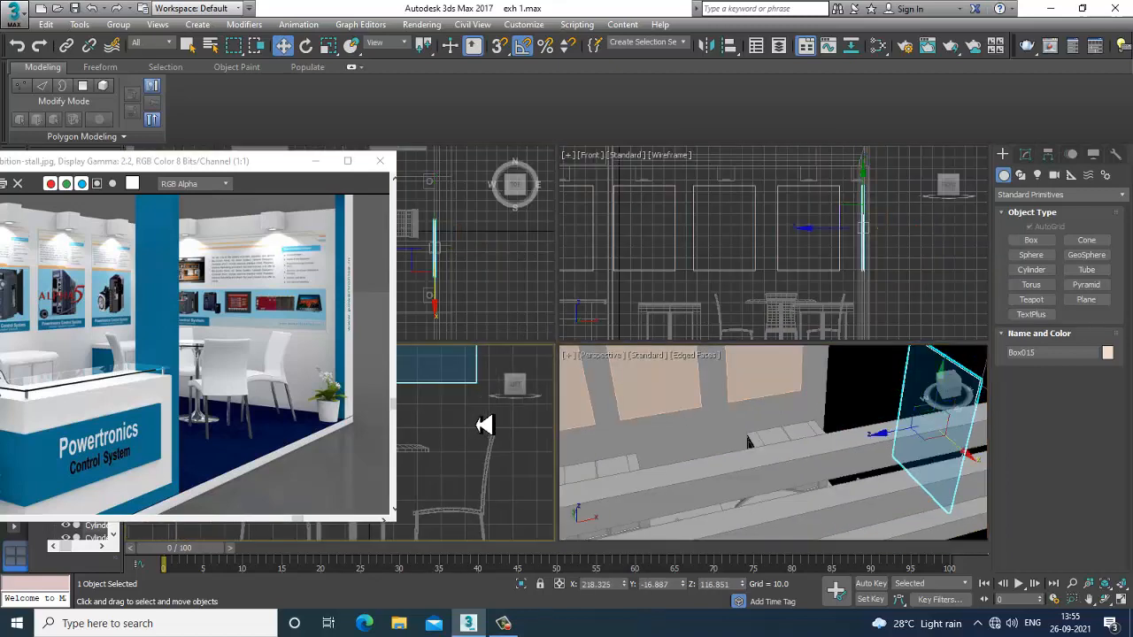
key(alt+w)
scroll(634, 349, down, 5)
key(r)
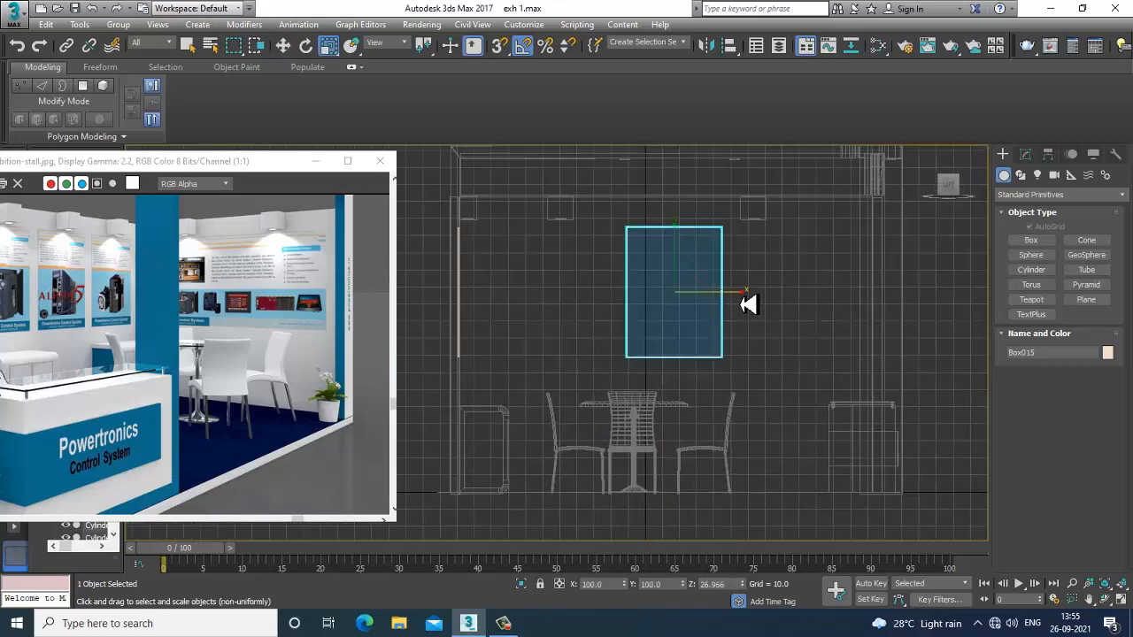
drag(749, 304, 862, 304)
key(w)
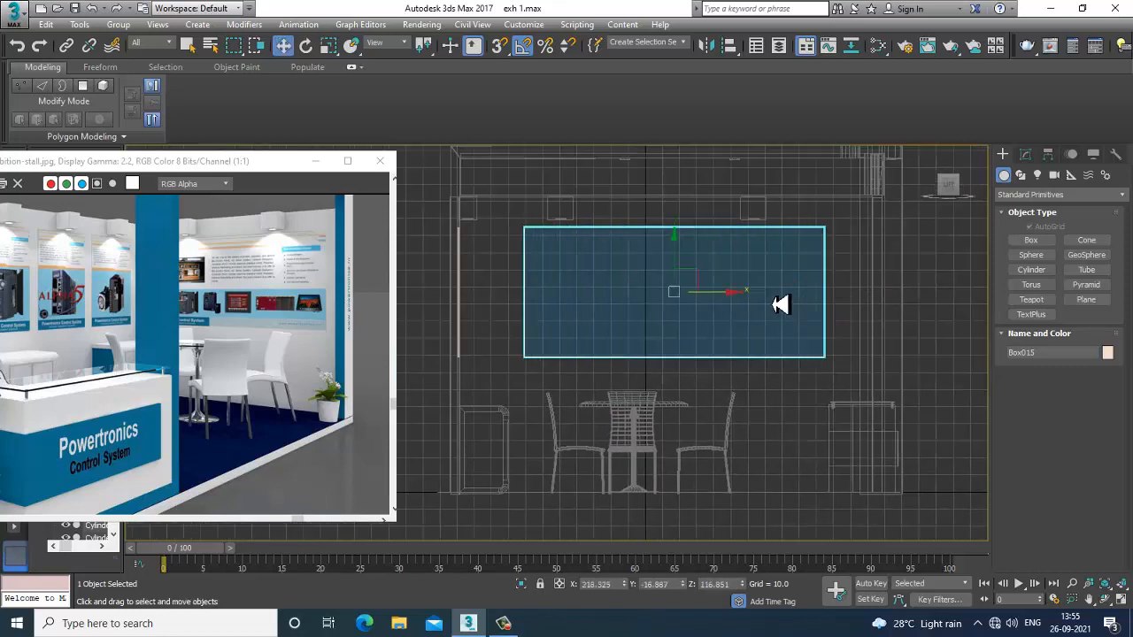
drag(732, 301, 723, 299)
Review the finished wall panels and examine the brochure stand beside the counter in the reference image
key(alt+w)
right_click(786, 460)
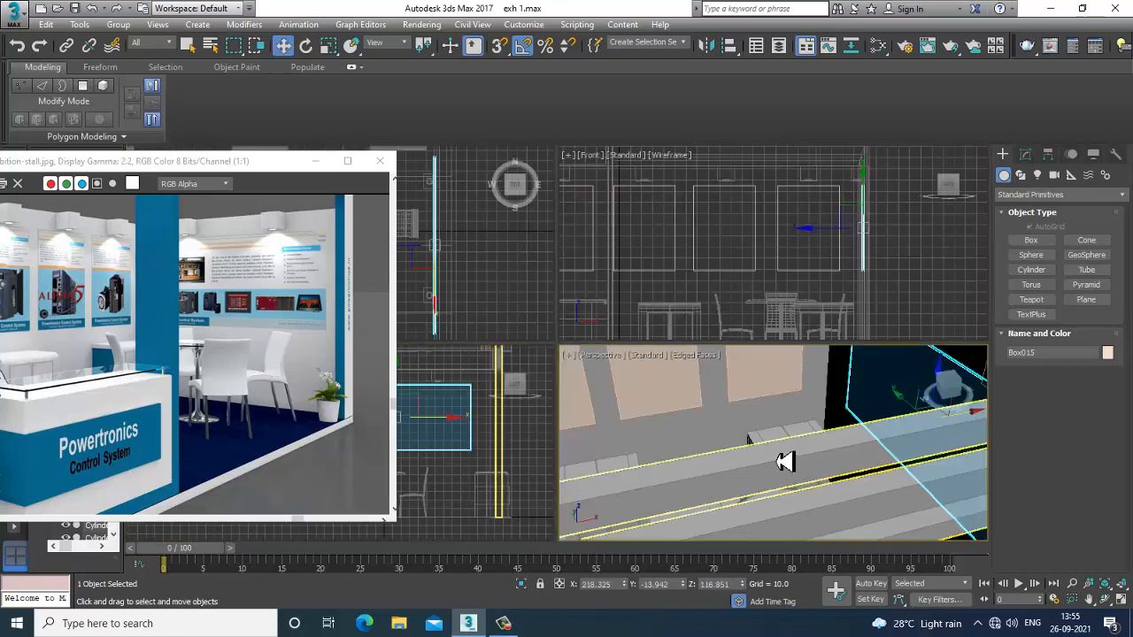
alt+middle_drag(786, 460, 785, 418)
key(alt+w)
scroll(702, 374, down, 8)
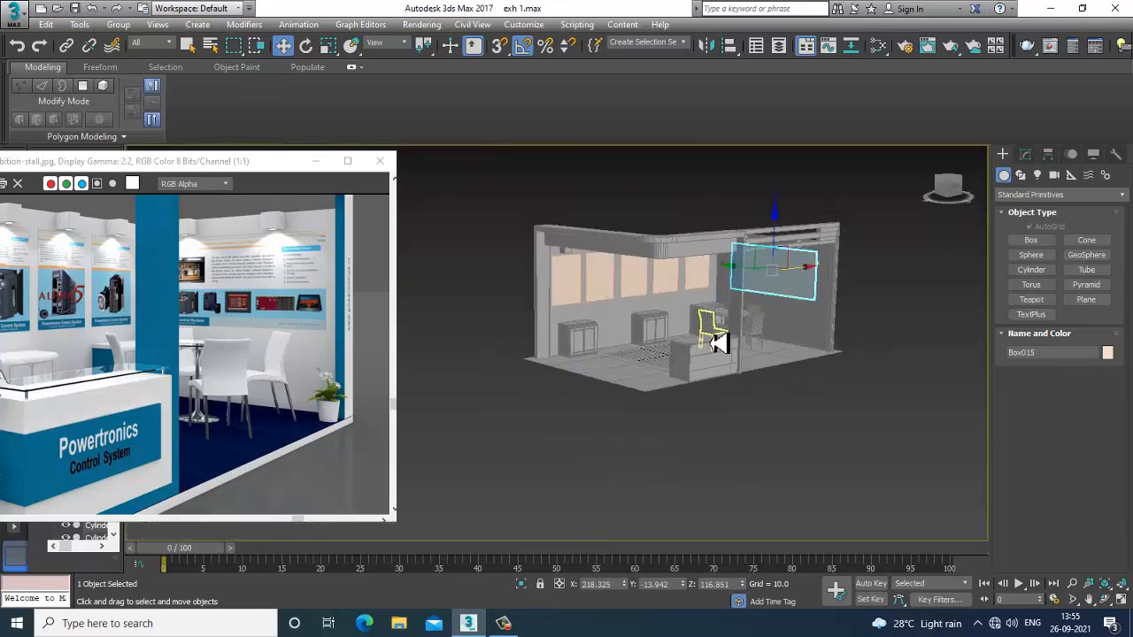
middle_drag(181, 367, 266, 267)
middle_drag(269, 382, 285, 360)
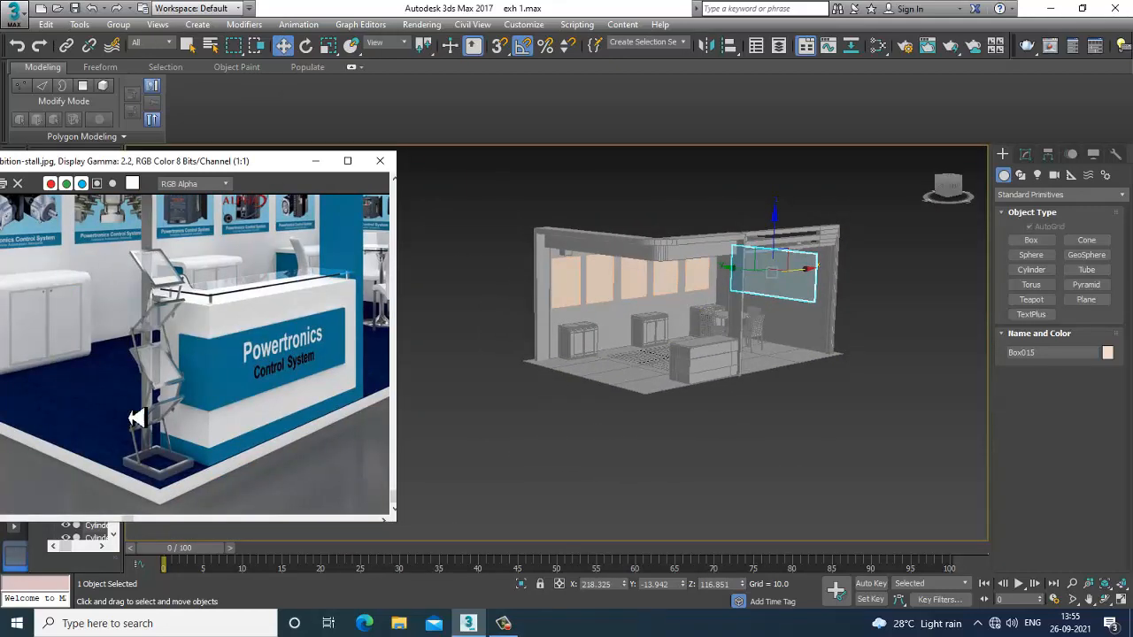
middle_drag(157, 405, 177, 417)
middle_drag(180, 308, 186, 344)
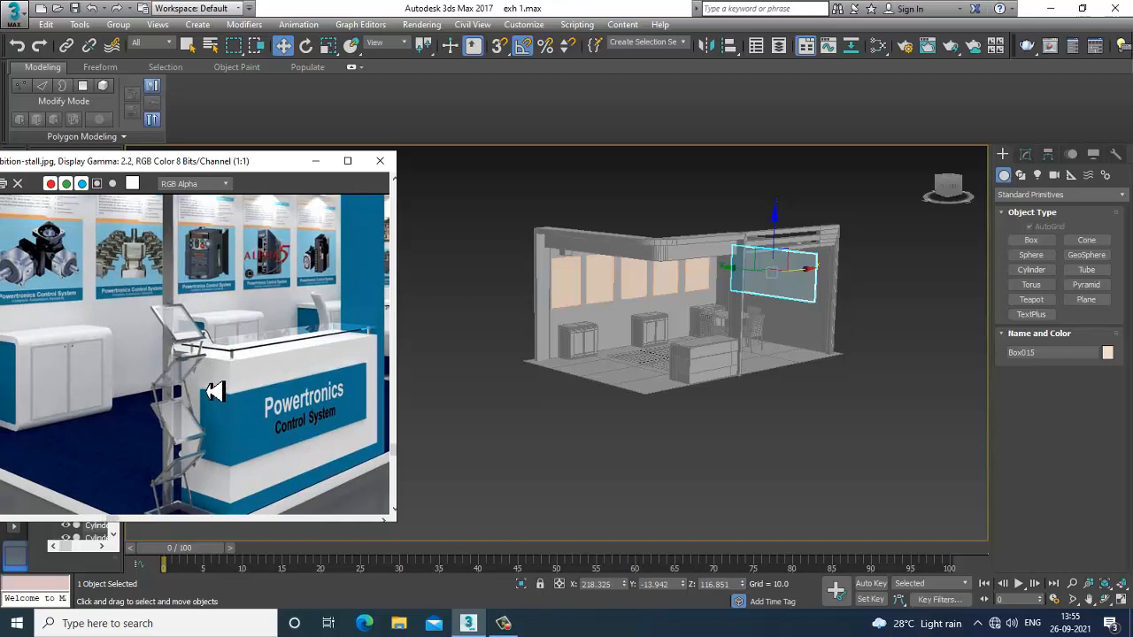
middle_drag(215, 391, 210, 384)
scroll(192, 355, up, 1)
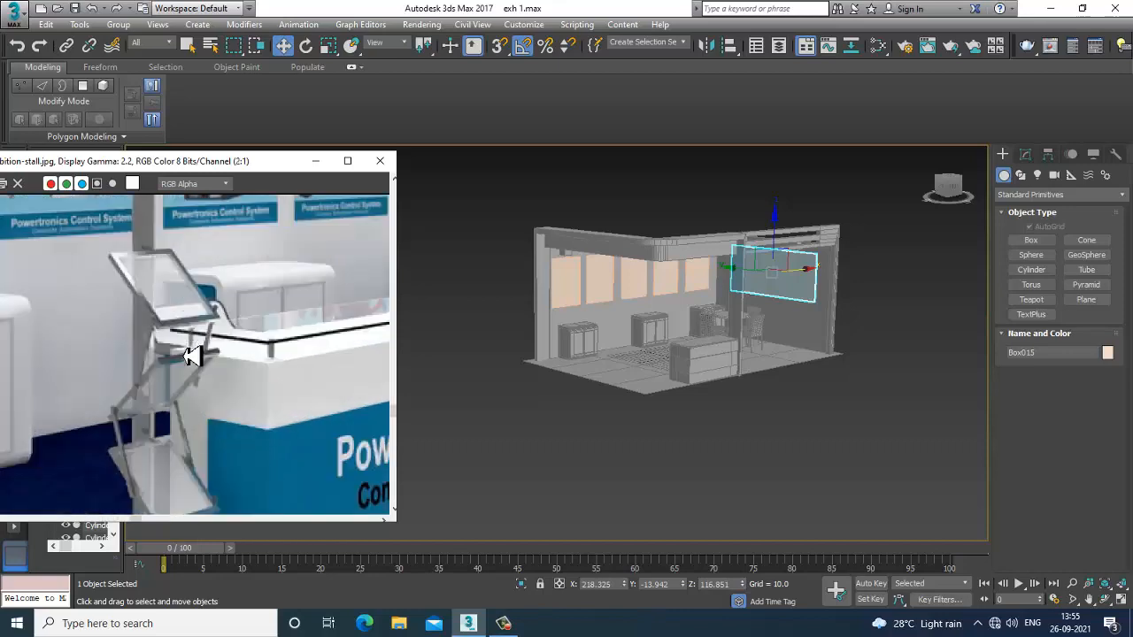
middle_drag(695, 374, 686, 375)
key(alt+w)
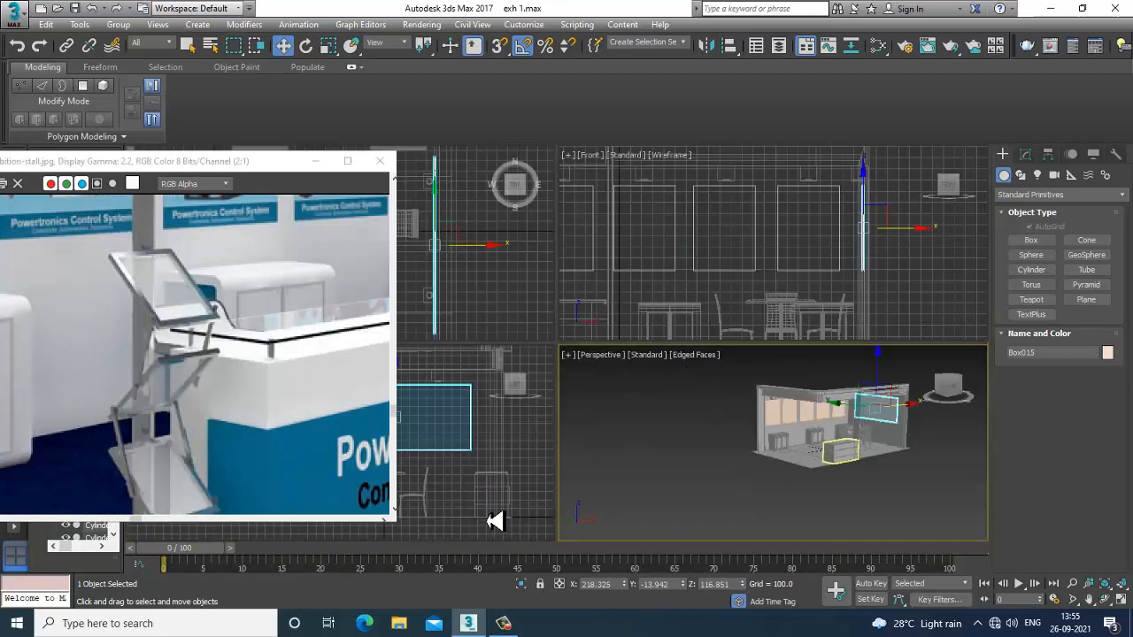
middle_drag(491, 520, 471, 510)
key(alt+w)
middle_drag(529, 441, 523, 350)
middle_drag(759, 310, 725, 320)
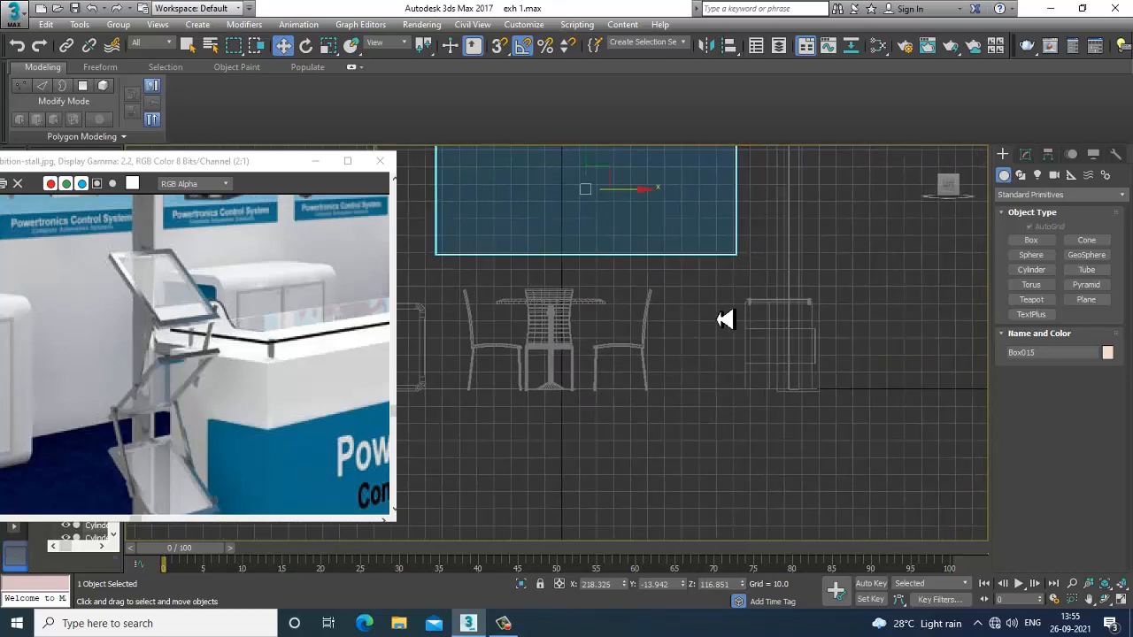
Draw a slanted straight line about 27 units long beside the counter, running from upper left down to the counter's top
click(1023, 175)
click(1031, 252)
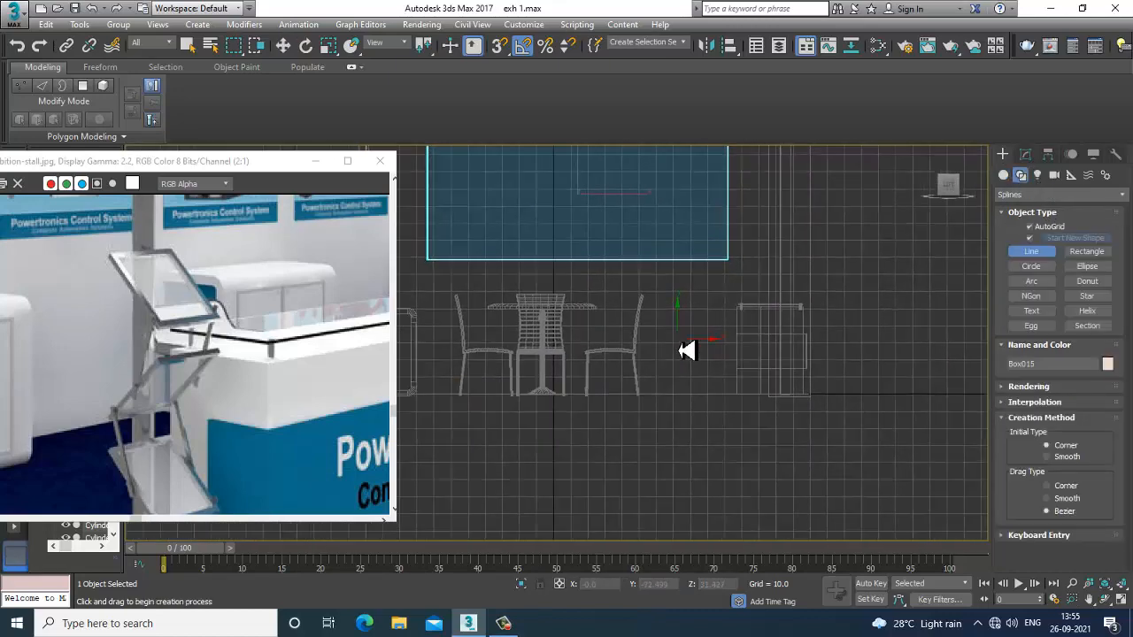
scroll(687, 350, up, 5)
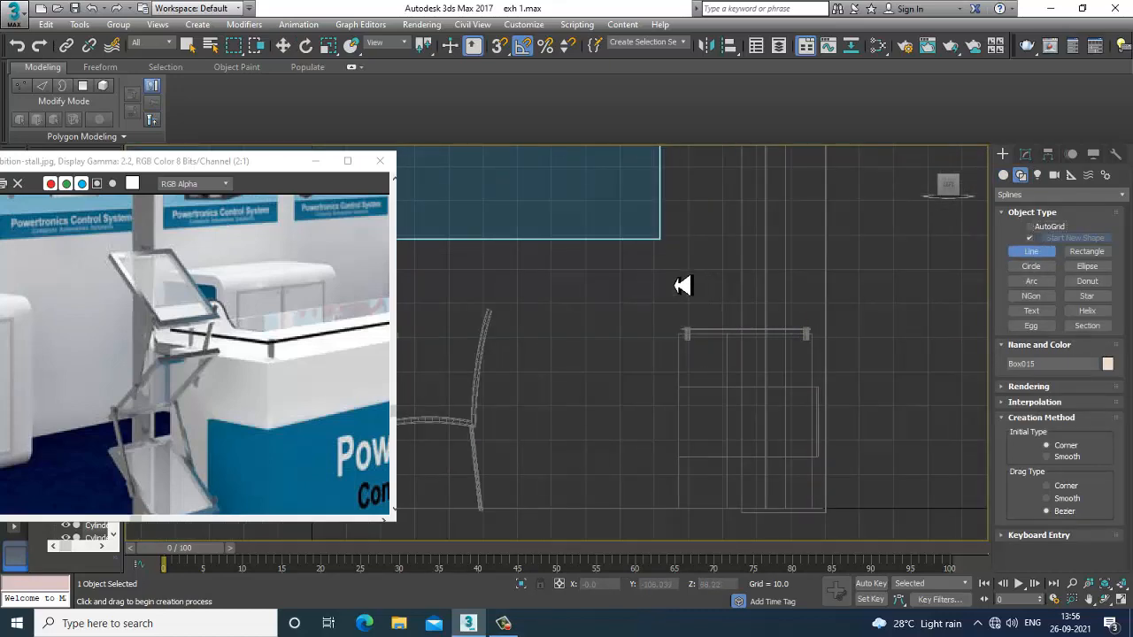
click(664, 257)
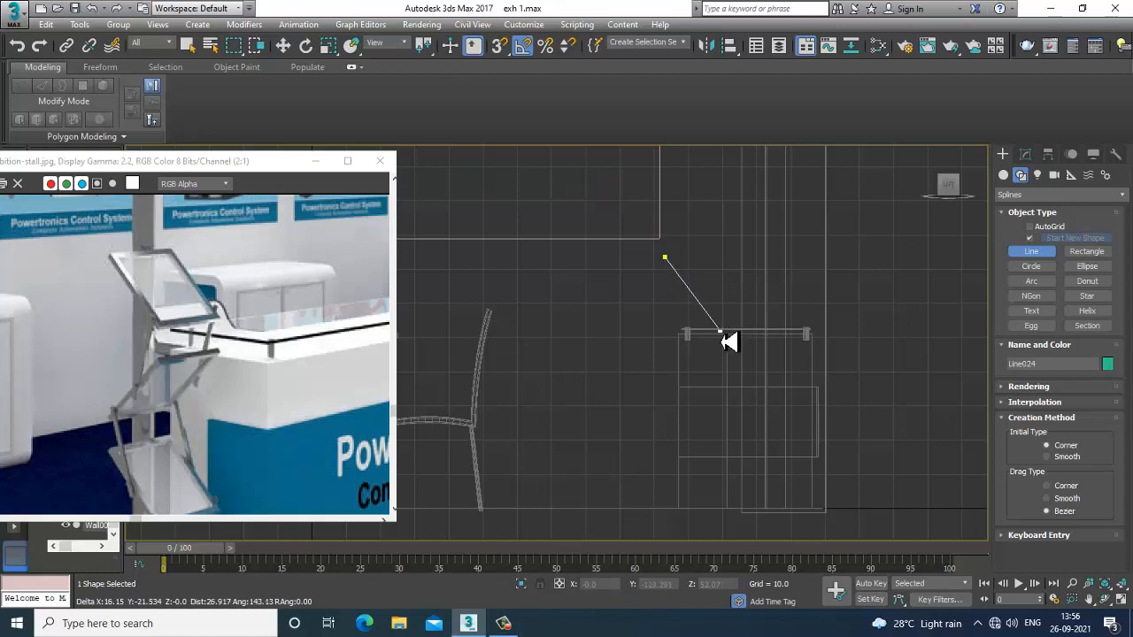
right_click(720, 331)
right_click(720, 332)
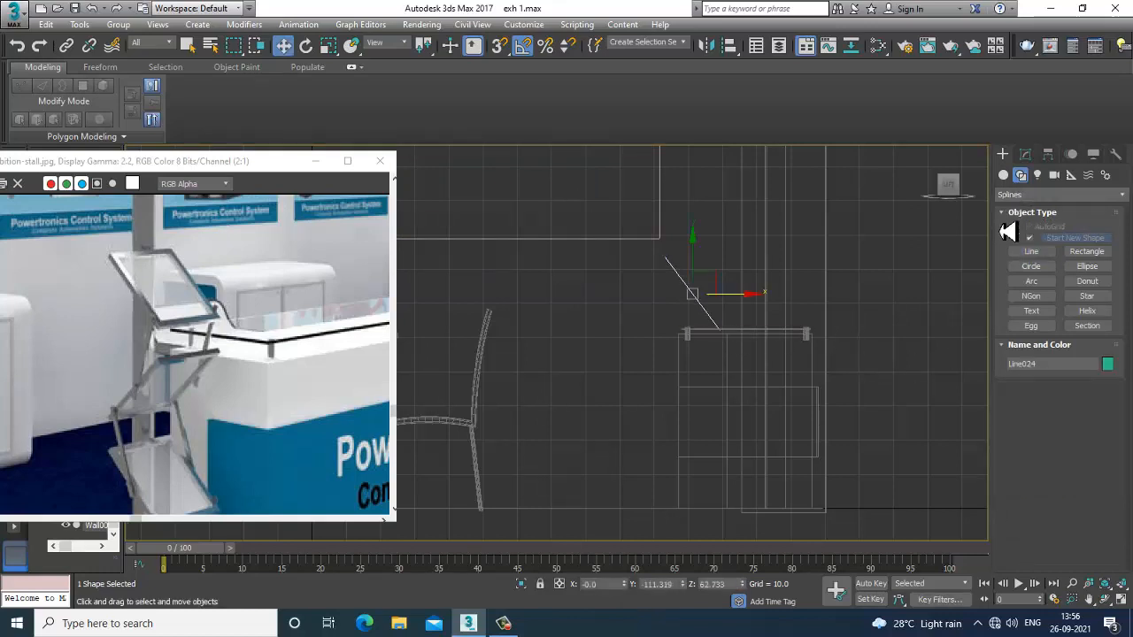
Enable the slanted line in the viewport and give it a rectangular cross-section
click(1025, 156)
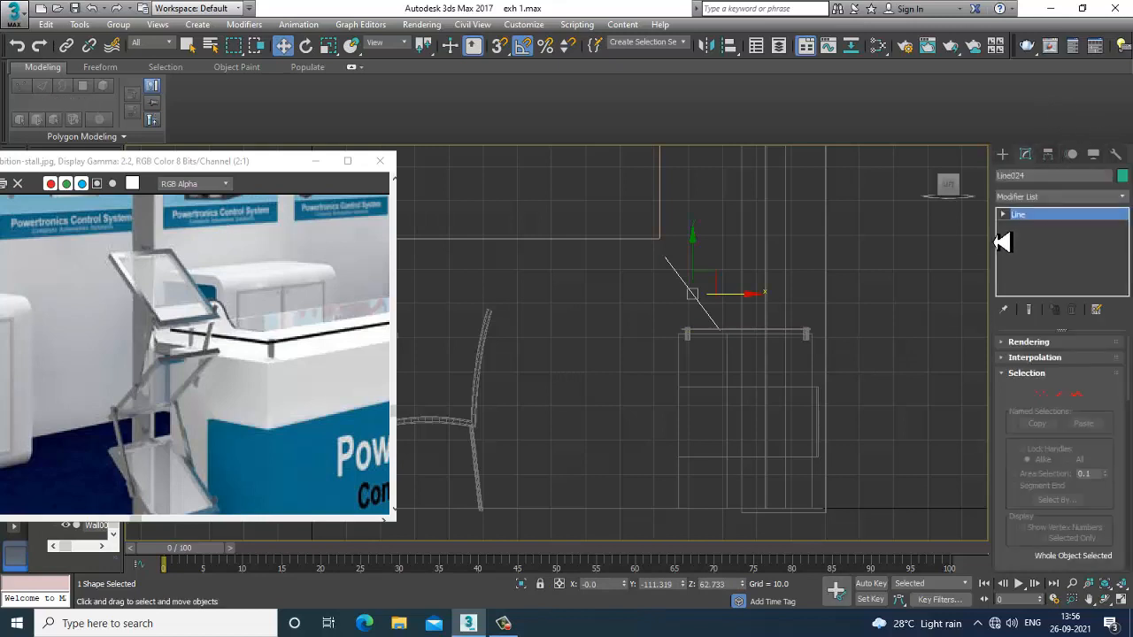
click(1029, 343)
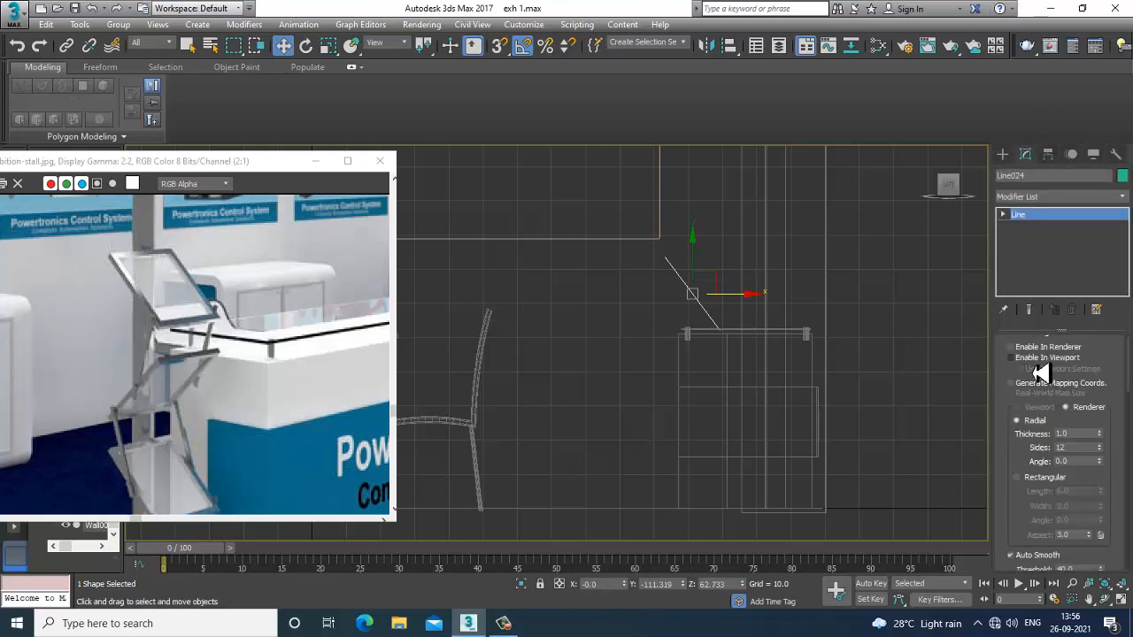
click(1030, 480)
key(alt+w)
right_click(729, 427)
key(z)
key(alt+w)
scroll(735, 407, down, 8)
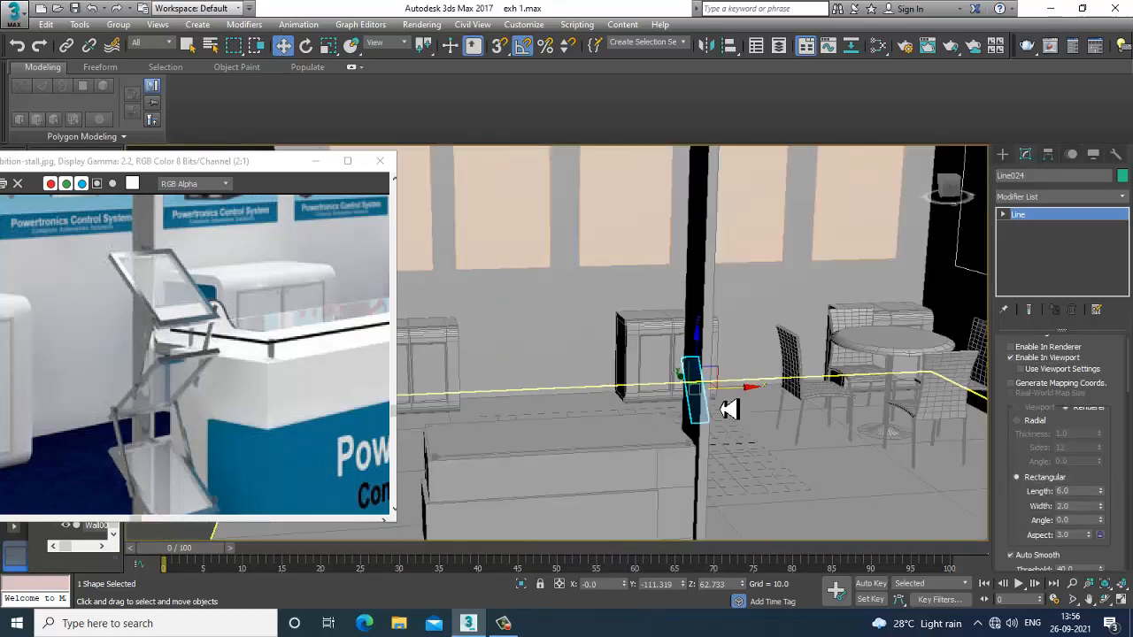
scroll(742, 407, up, 6)
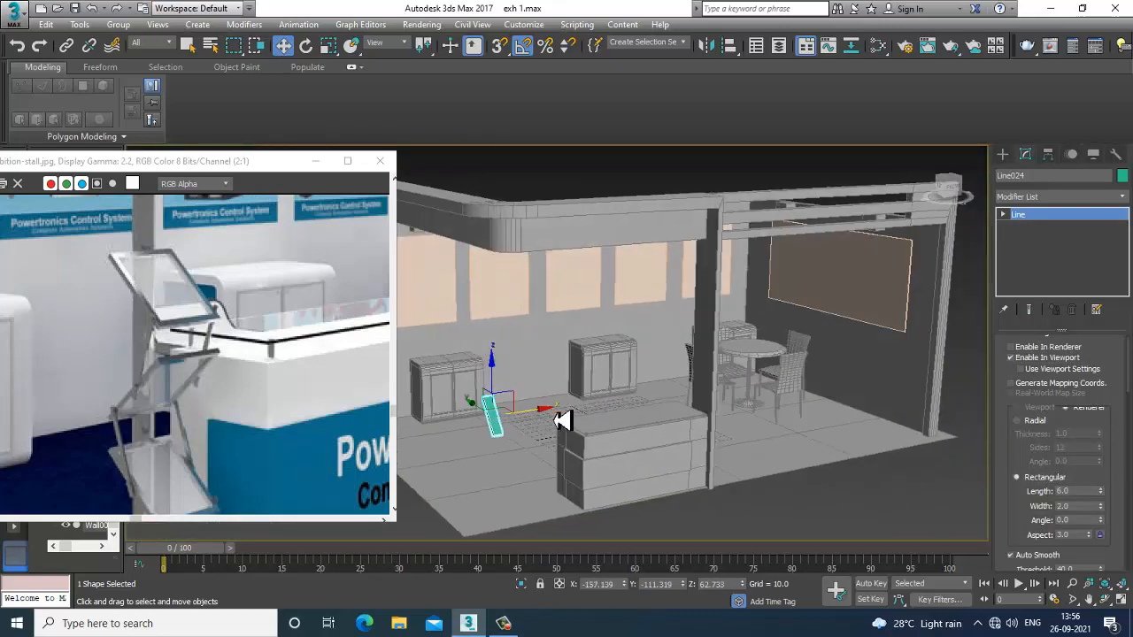
middle_drag(736, 383, 746, 375)
Set the line's rectangular cross-section to length 27.72 and width 1.42, forming a wide, thin tilted panel
drag(1100, 489, 1019, 236)
alt+middle_drag(808, 404, 873, 387)
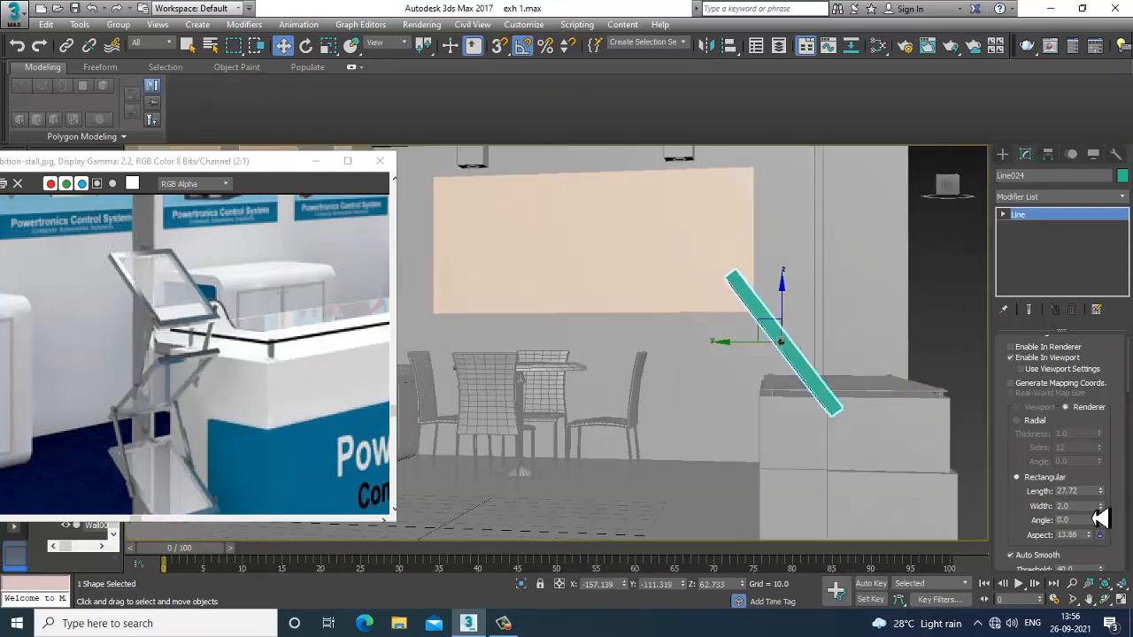
drag(1105, 518, 1107, 536)
alt+middle_drag(949, 463, 816, 366)
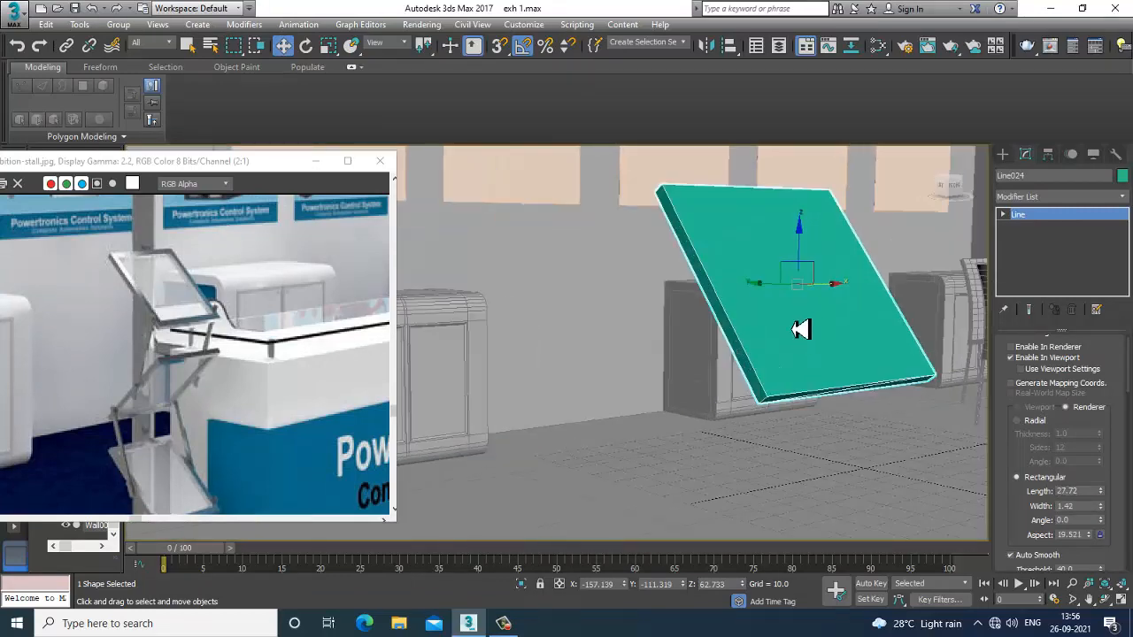
Convert the tilted panel to an Editable Poly
right_click(757, 269)
mouse_move(850, 416)
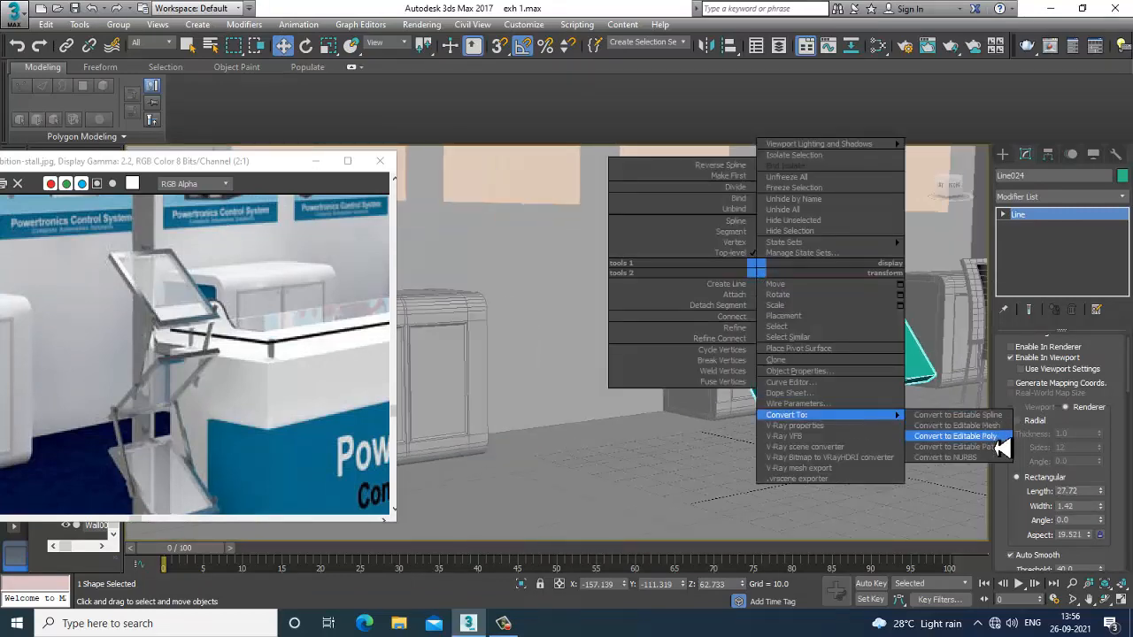
click(956, 436)
key(2)
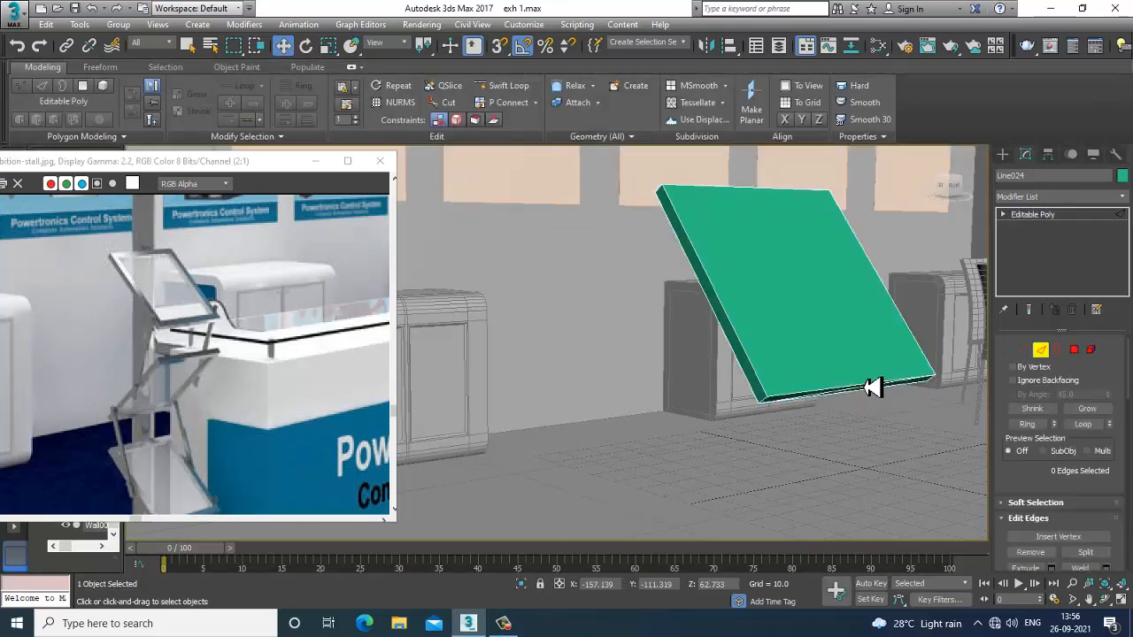
alt+middle_drag(867, 405, 859, 394)
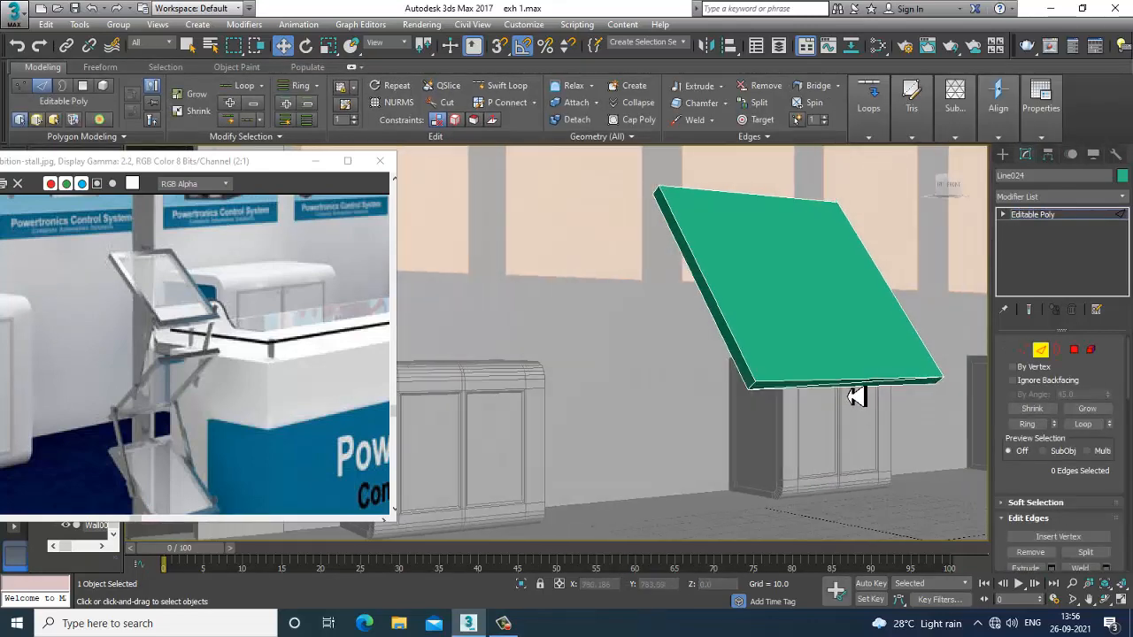
click(856, 386)
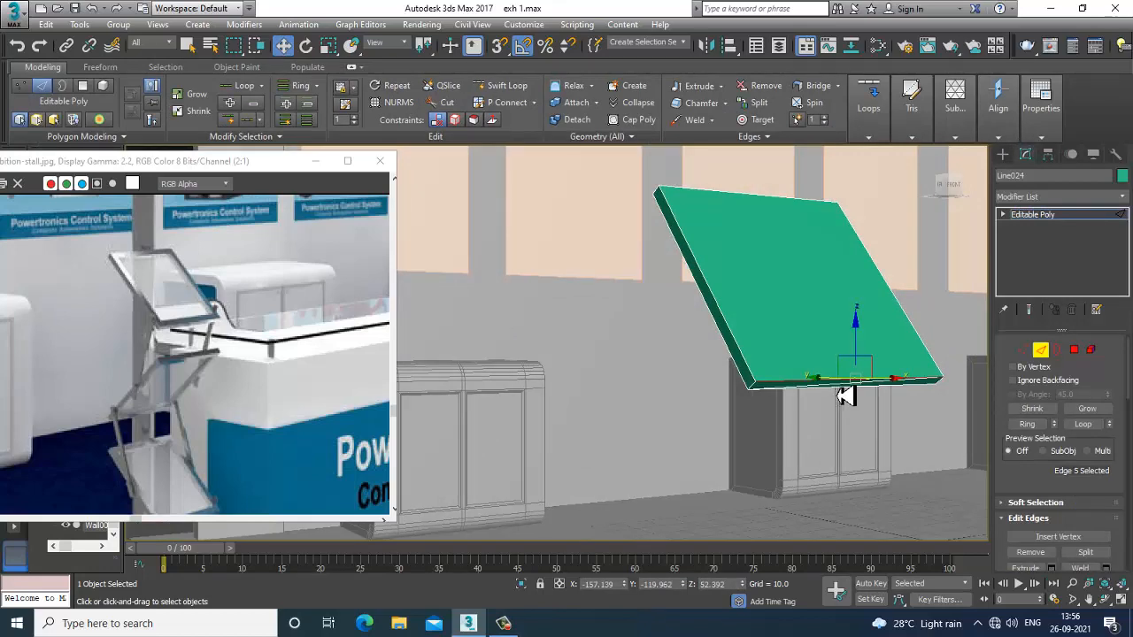
click(845, 395)
click(845, 395)
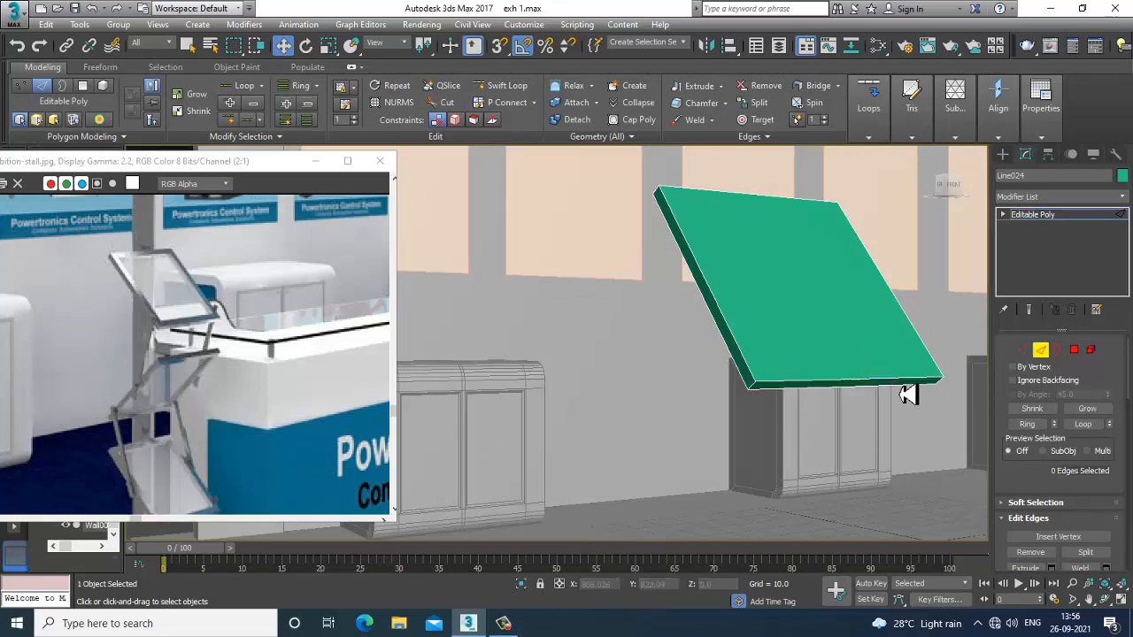
Inset the two large opposite faces of the tilted panel to outline a frame border, and return to object level
key(4)
click(799, 281)
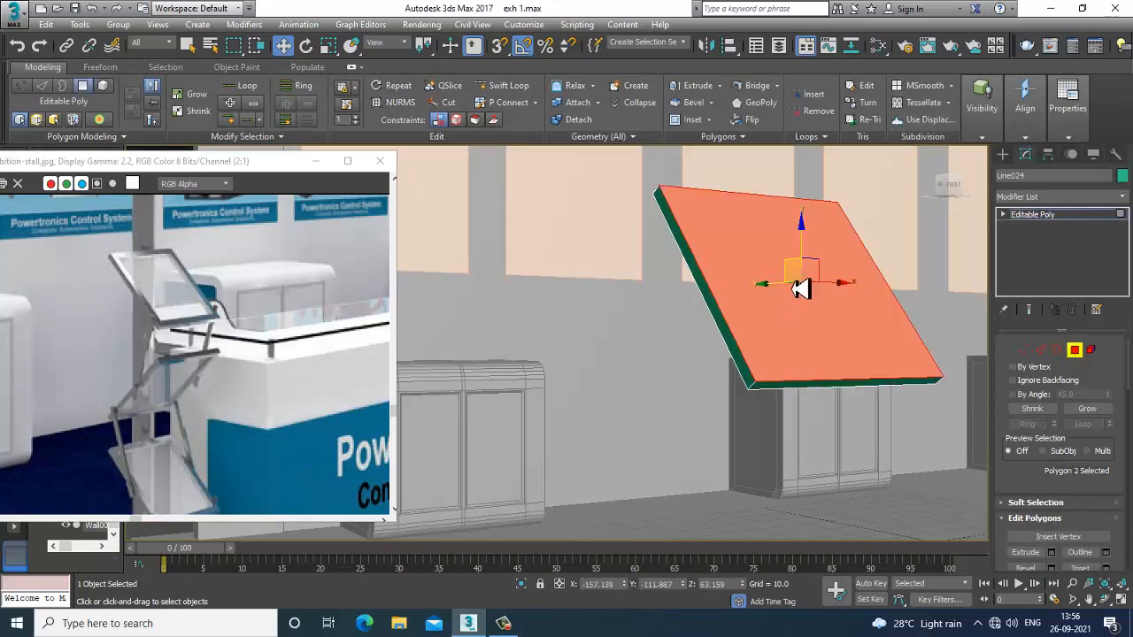
alt+middle_drag(799, 281, 894, 286)
ctrl+click(877, 330)
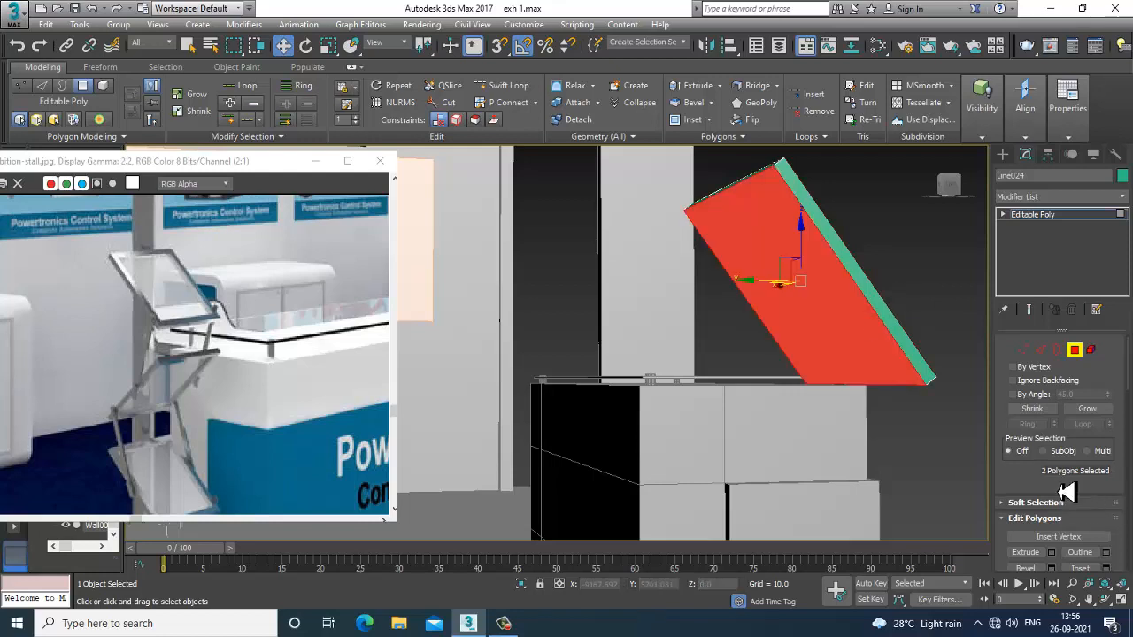
scroll(1066, 491, down, 3)
click(1106, 484)
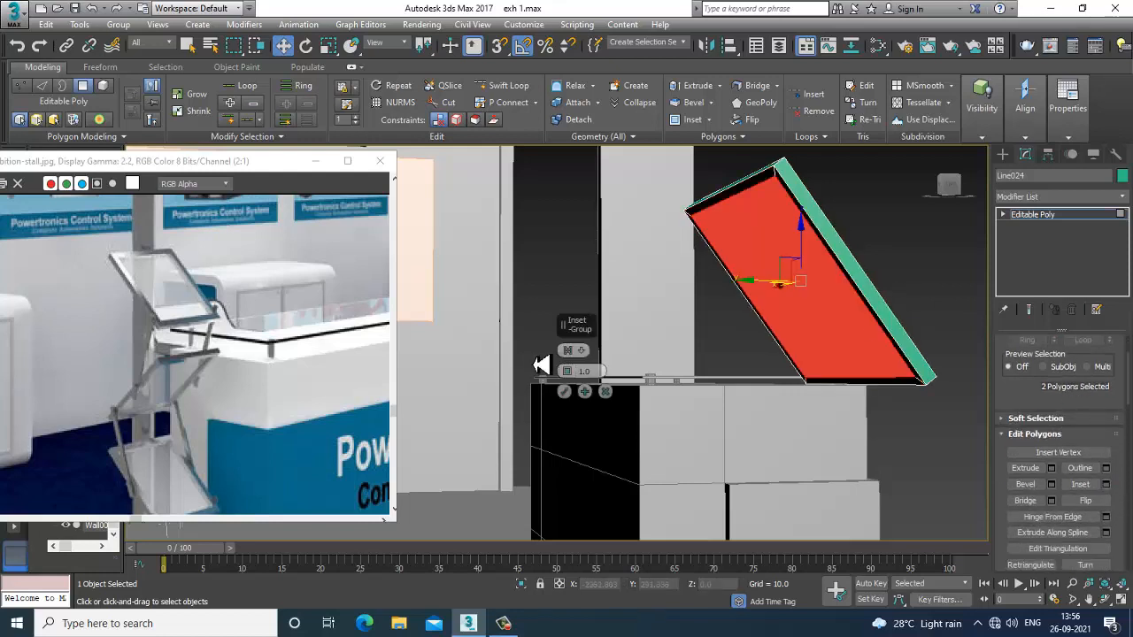
drag(576, 378, 576, 374)
click(563, 392)
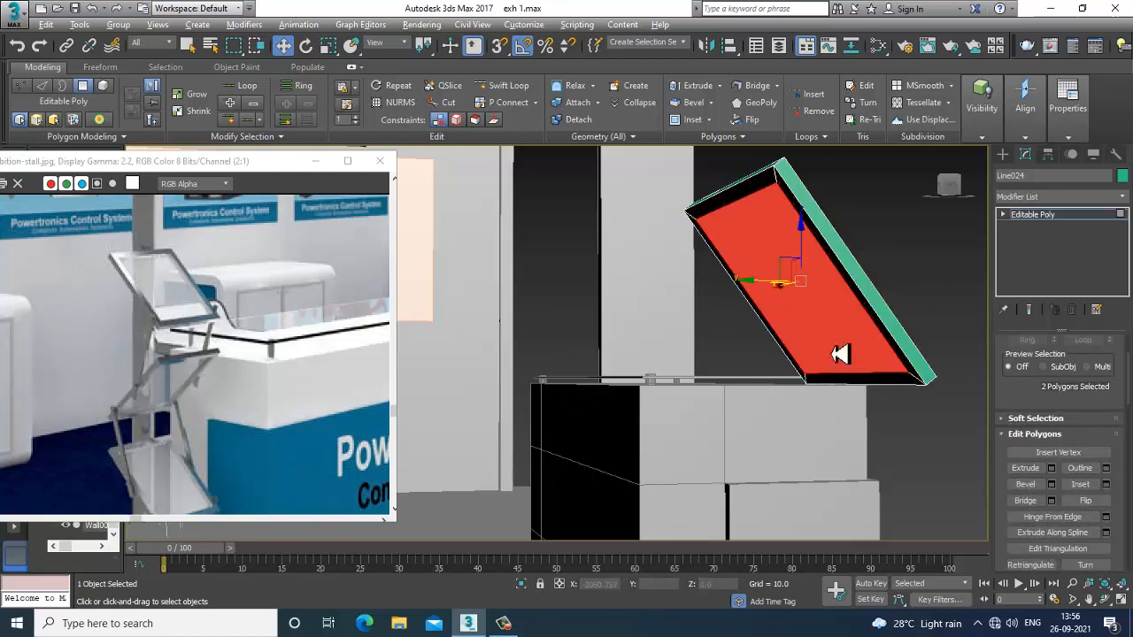
alt+middle_drag(832, 346, 1129, 187)
click(1068, 217)
Make an independent copy of the tilted panel rotated about 75 degrees so that it slants the opposite way
key(alt+w)
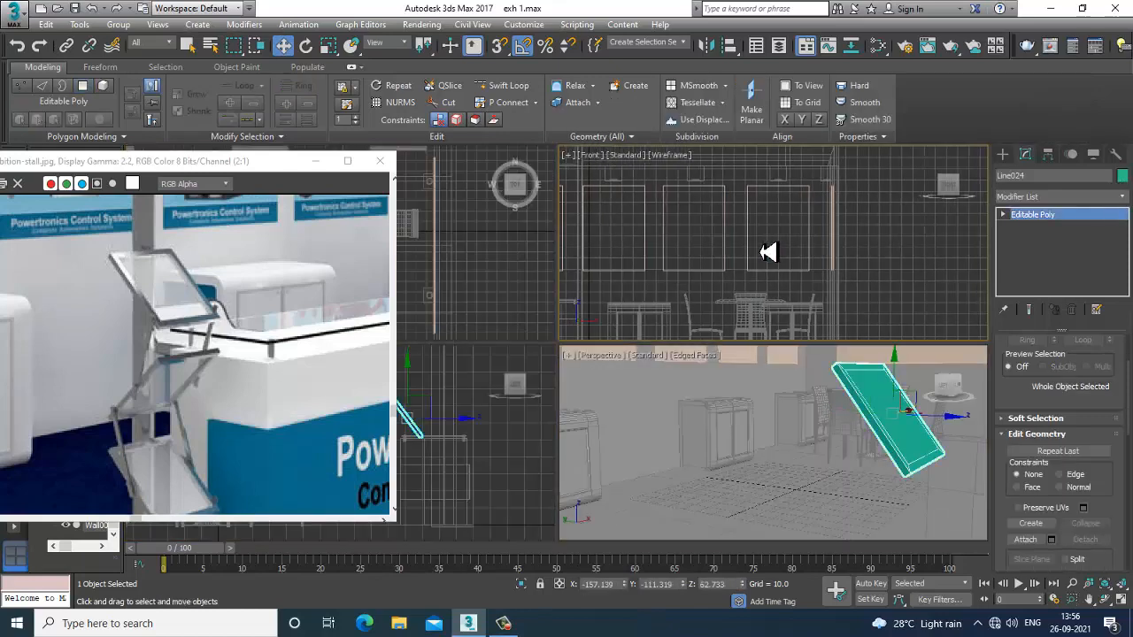
key(alt+w)
scroll(580, 345, down, 4)
scroll(633, 281, up, 2)
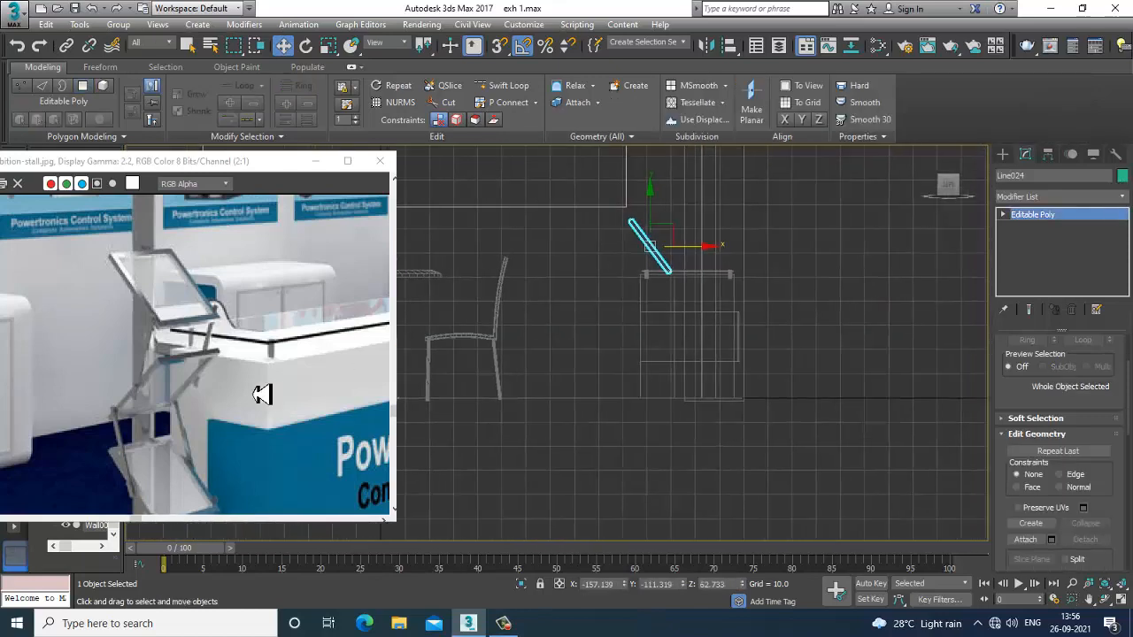
middle_drag(210, 413, 225, 382)
scroll(673, 243, up, 4)
key(e)
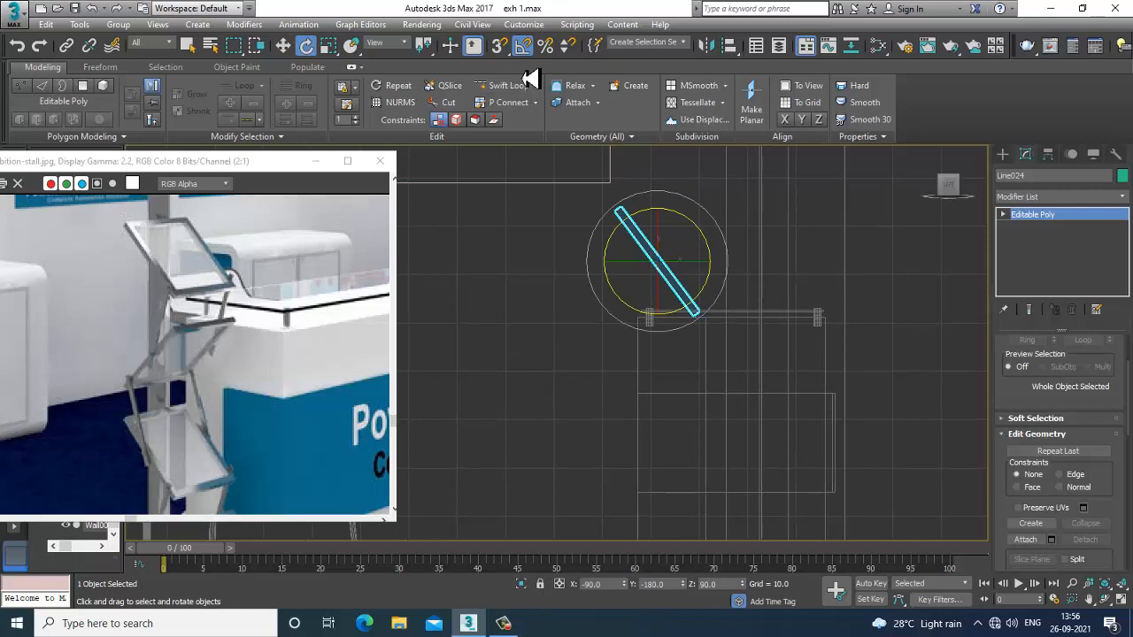
shift+drag(730, 239, 748, 345)
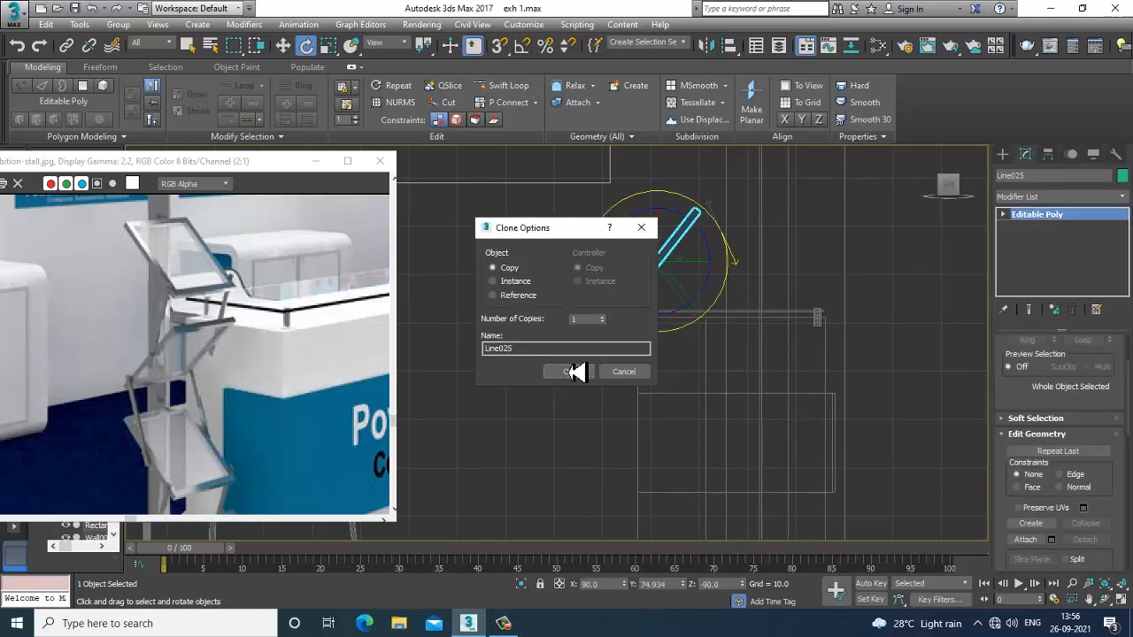
click(572, 371)
Move the rotated copy straight down to about Z 37.8 and compare the arrangement with the brochure stand's lower part
key(w)
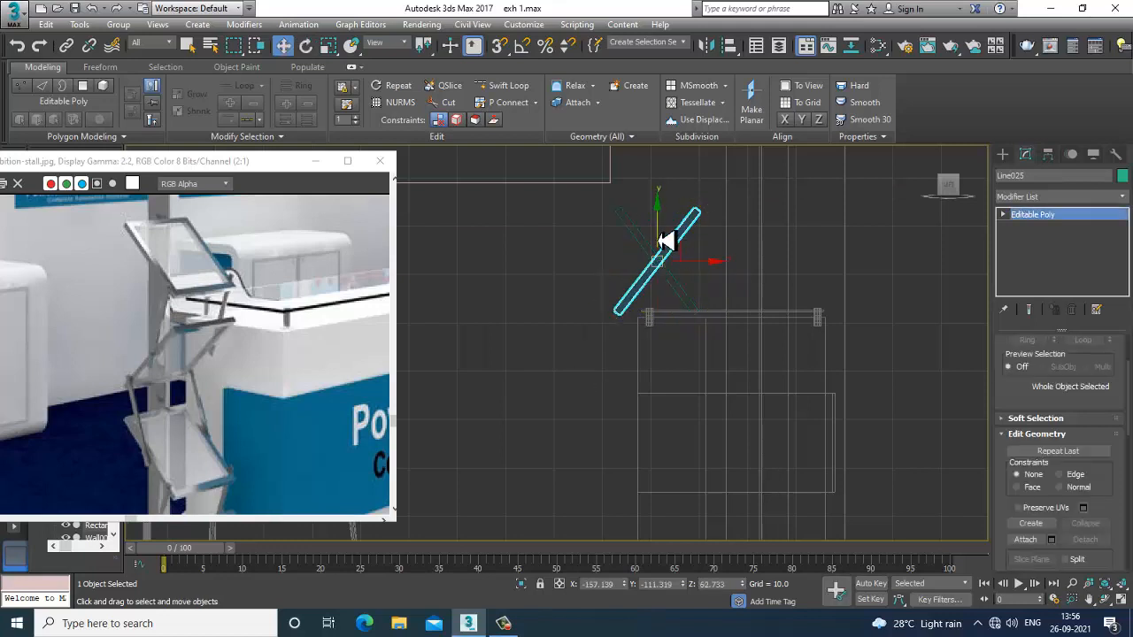
drag(666, 241, 678, 359)
scroll(712, 354, down, 3)
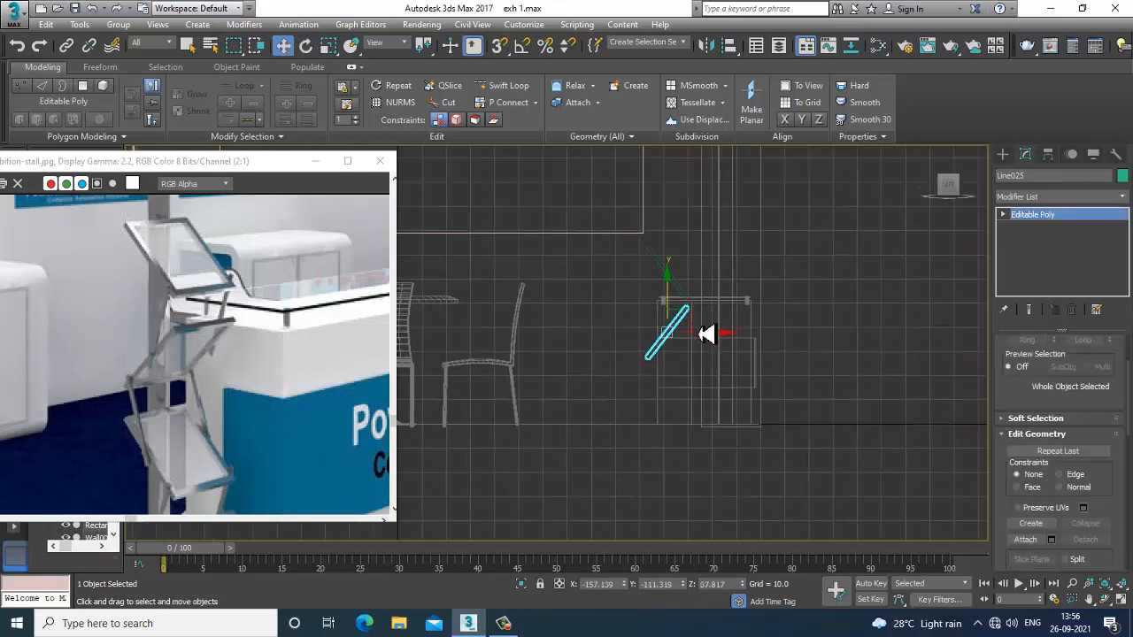
middle_drag(228, 428, 225, 293)
scroll(734, 373, up, 2)
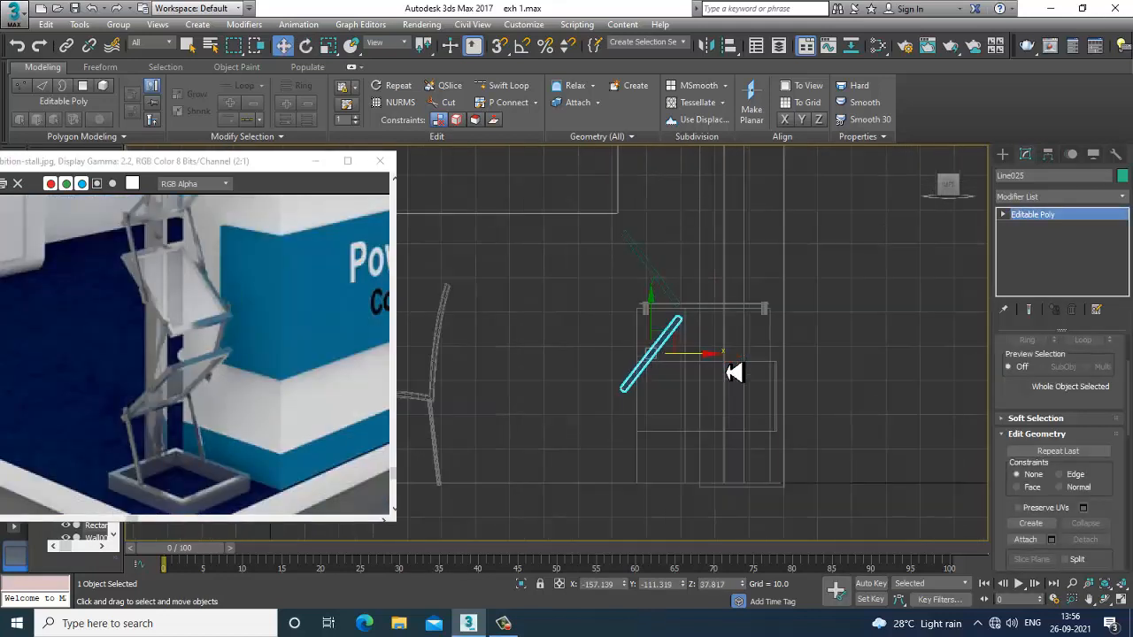
Scale the two tilted panels together uniformly to about three quarters of their size
ctrl+click(678, 304)
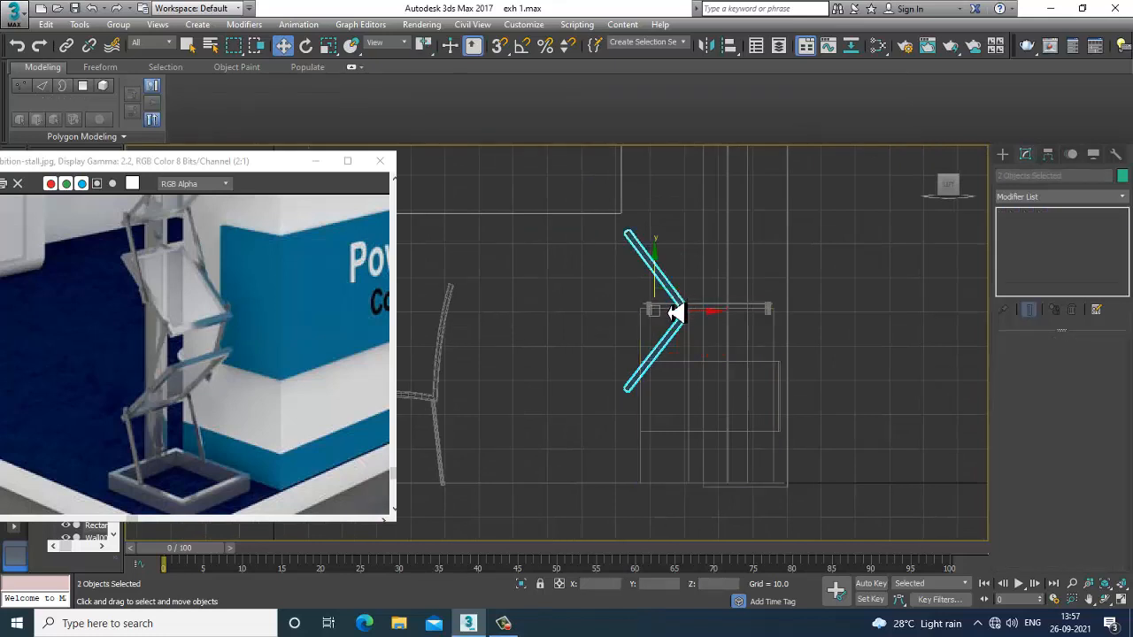
key(r)
drag(655, 309, 697, 342)
click(792, 226)
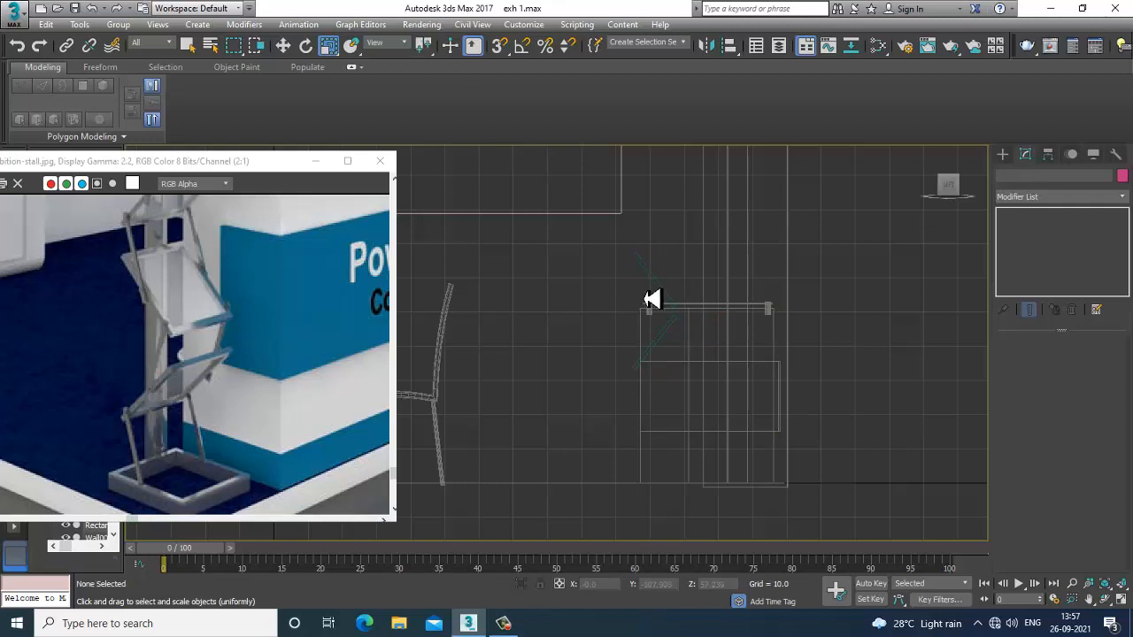
Copy the upper tilted panel straight down below the second one, to about Z 22.4
click(660, 295)
key(w)
drag(665, 247, 696, 372)
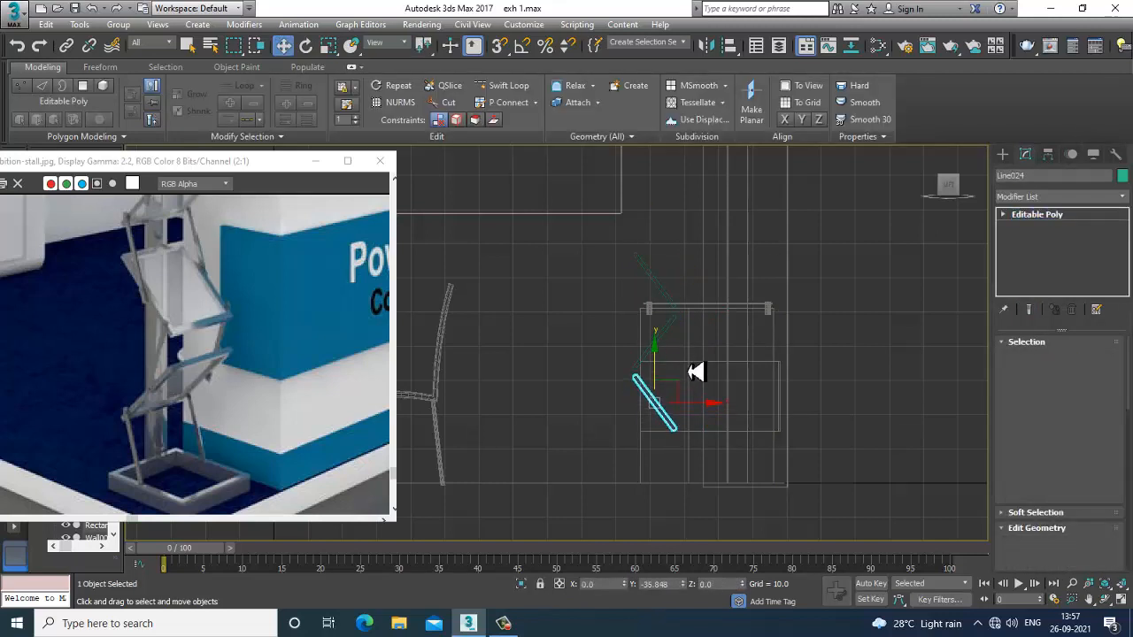
shift+drag(702, 375, 702, 374)
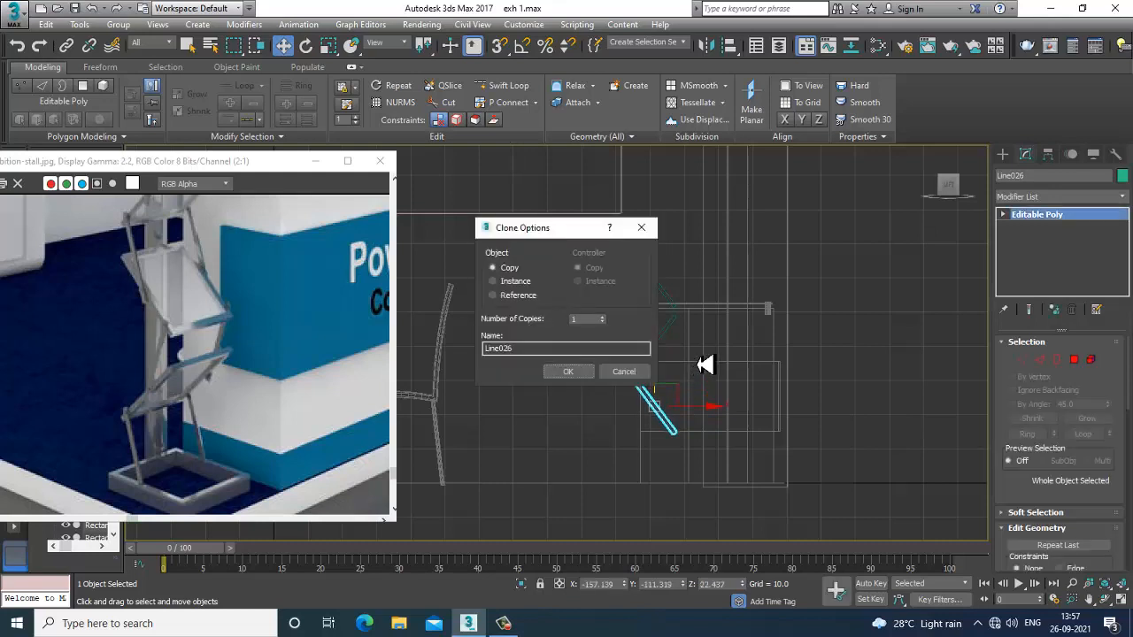
click(594, 368)
Scale all three tilted panels together uniformly to about 80 percent of their size
scroll(726, 317, up, 2)
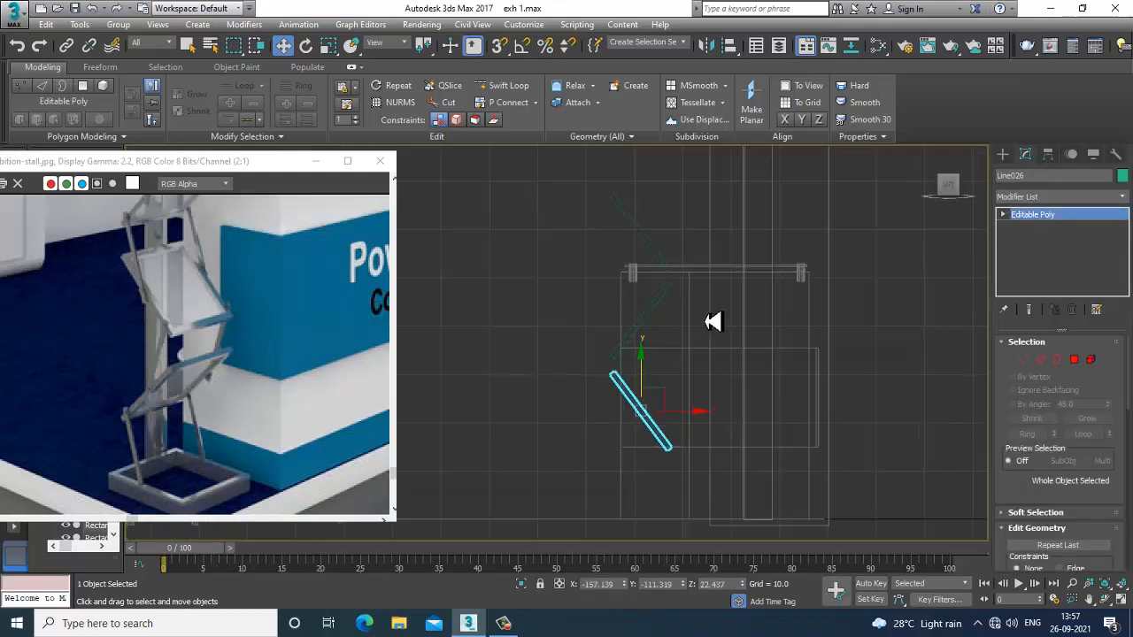
click(649, 234)
ctrl+click(639, 313)
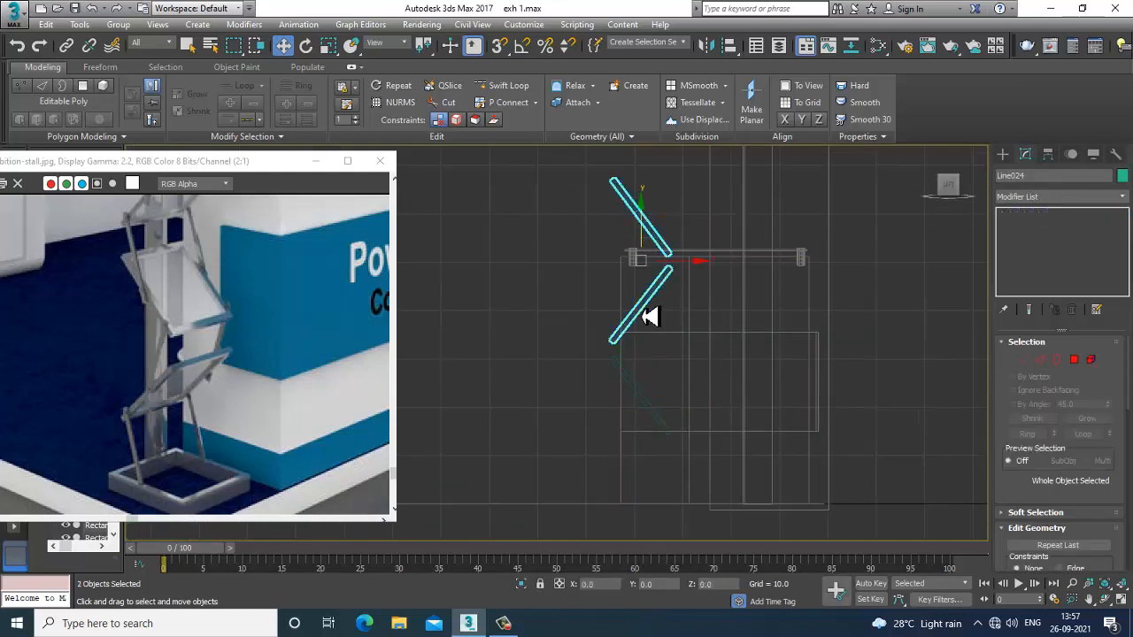
key(r)
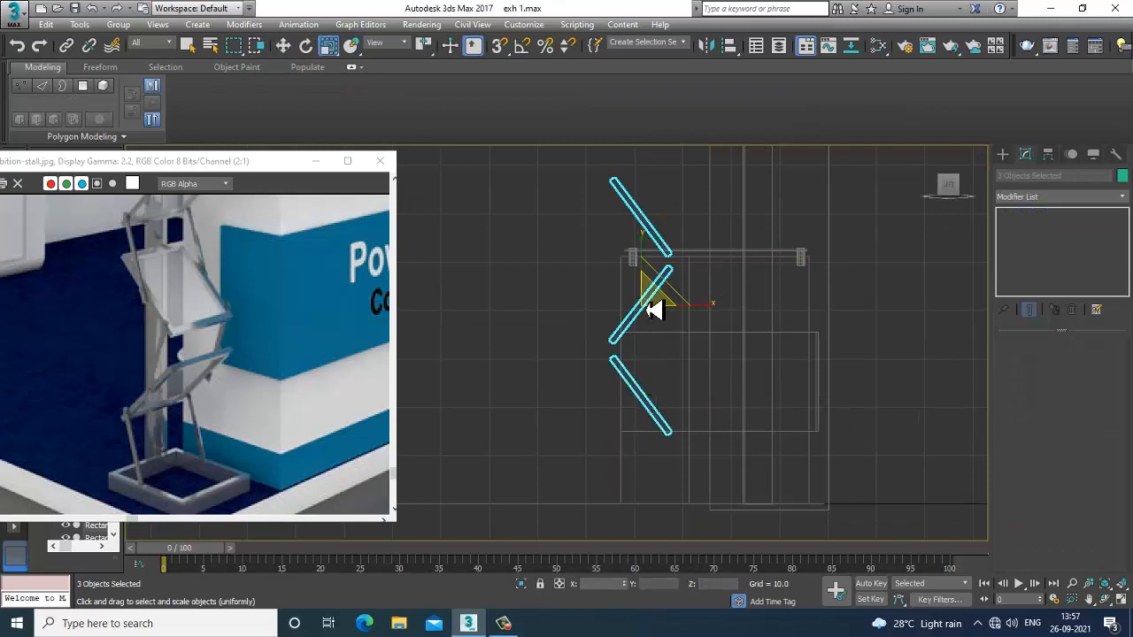
drag(653, 308, 664, 324)
key(w)
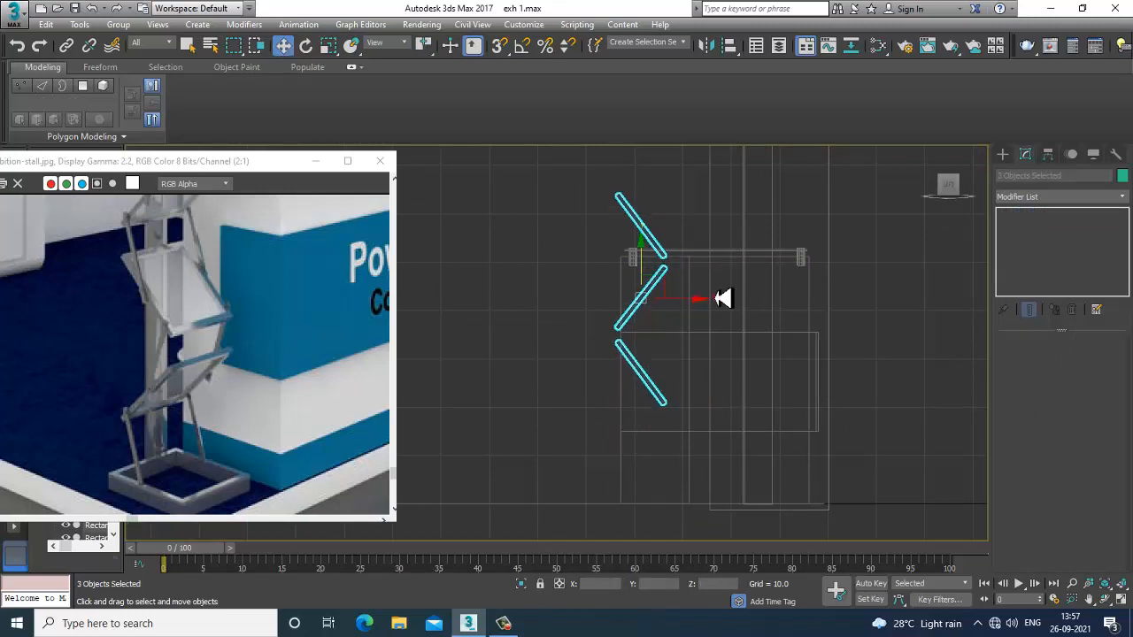
Copy the second tilted panel straight down below the third one, to about Z 12.3, as the stand's fourth panel
click(741, 299)
click(652, 292)
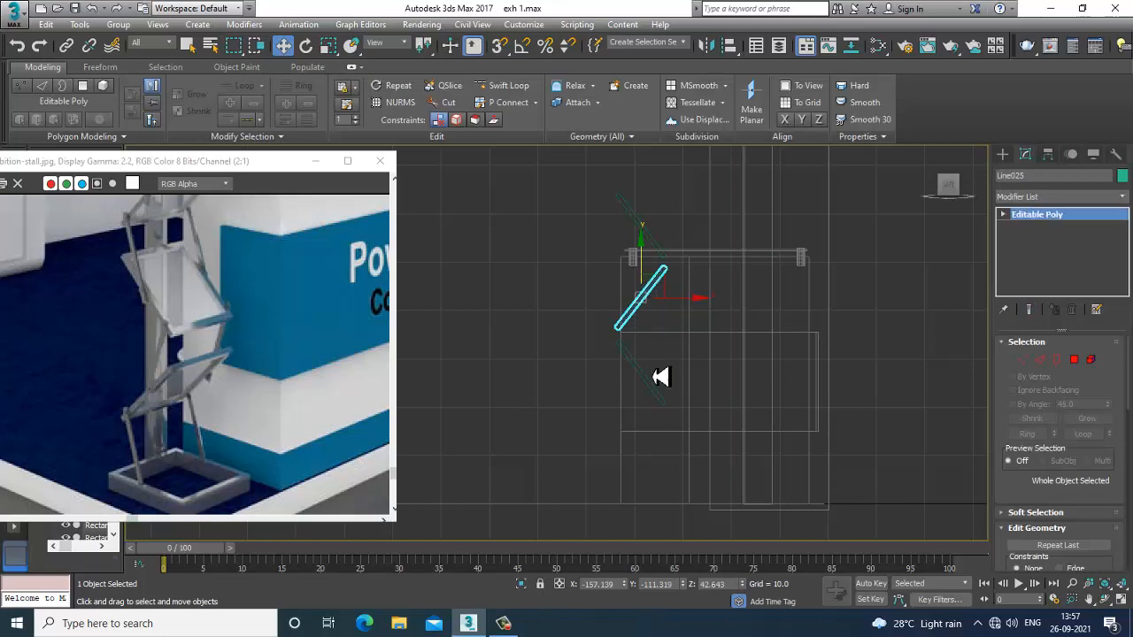
drag(653, 285, 664, 433)
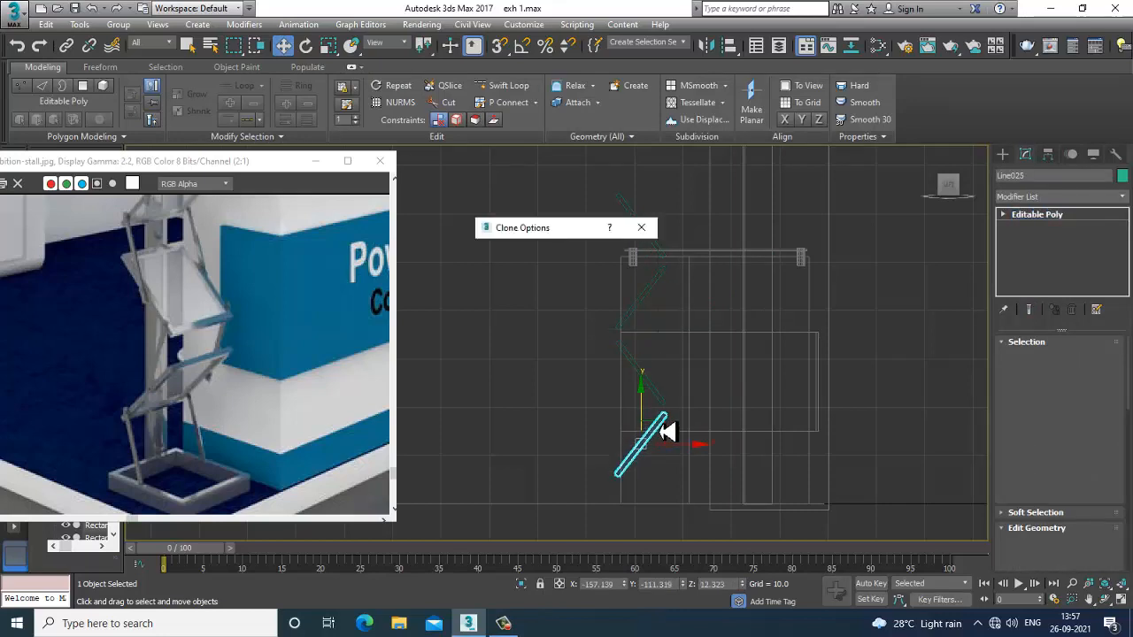
click(569, 371)
key(alt+w)
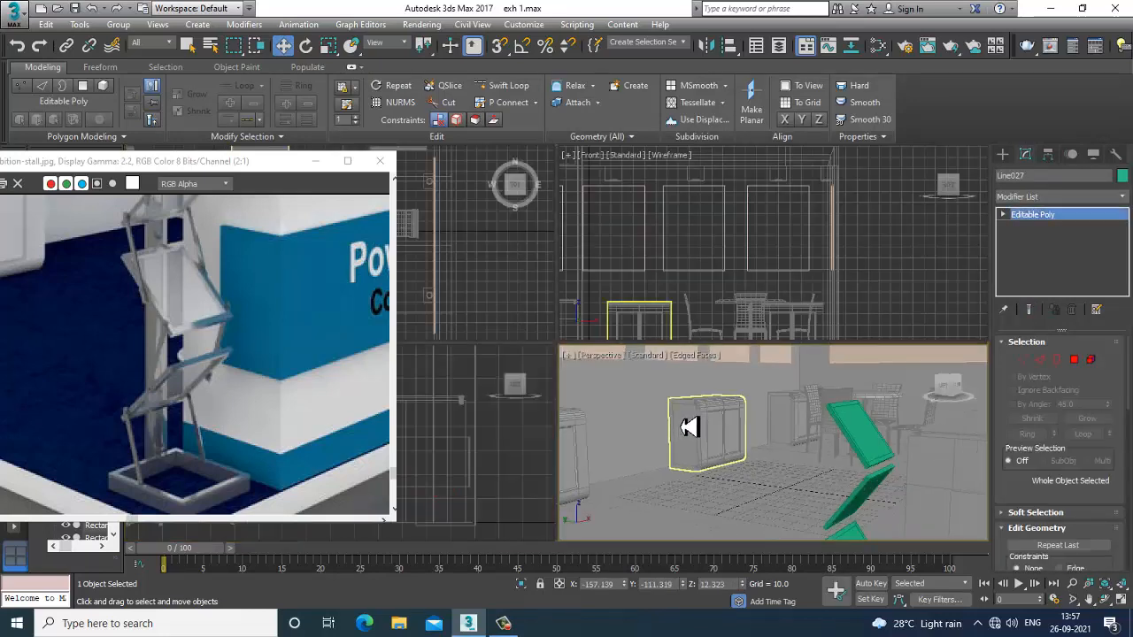
scroll(674, 291, down, 3)
key(alt+w)
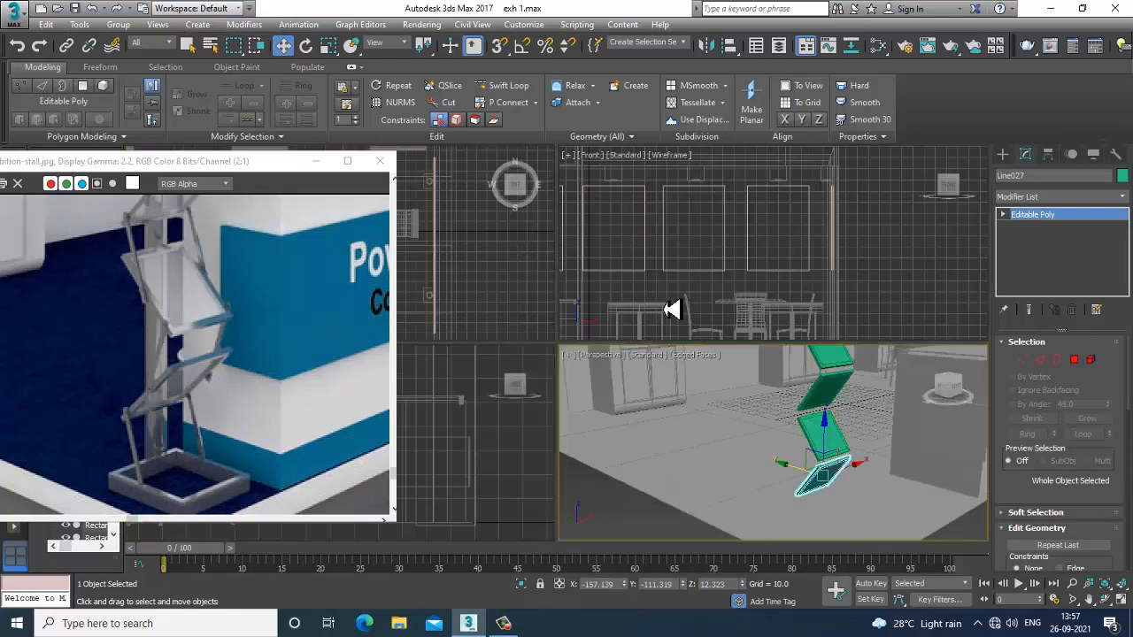
Draw a rectangle spline slightly larger than the panels' outline around them in the top view as the stand's base frame
right_click(480, 260)
key(alt+w)
scroll(557, 257, down, 5)
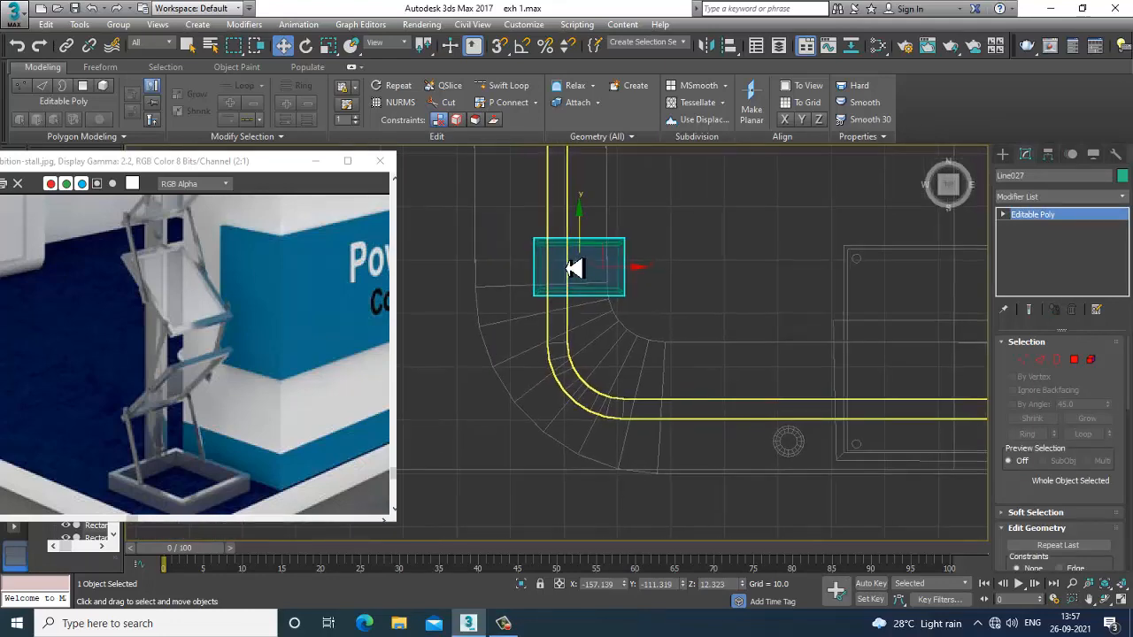
middle_drag(576, 263, 599, 278)
click(1005, 156)
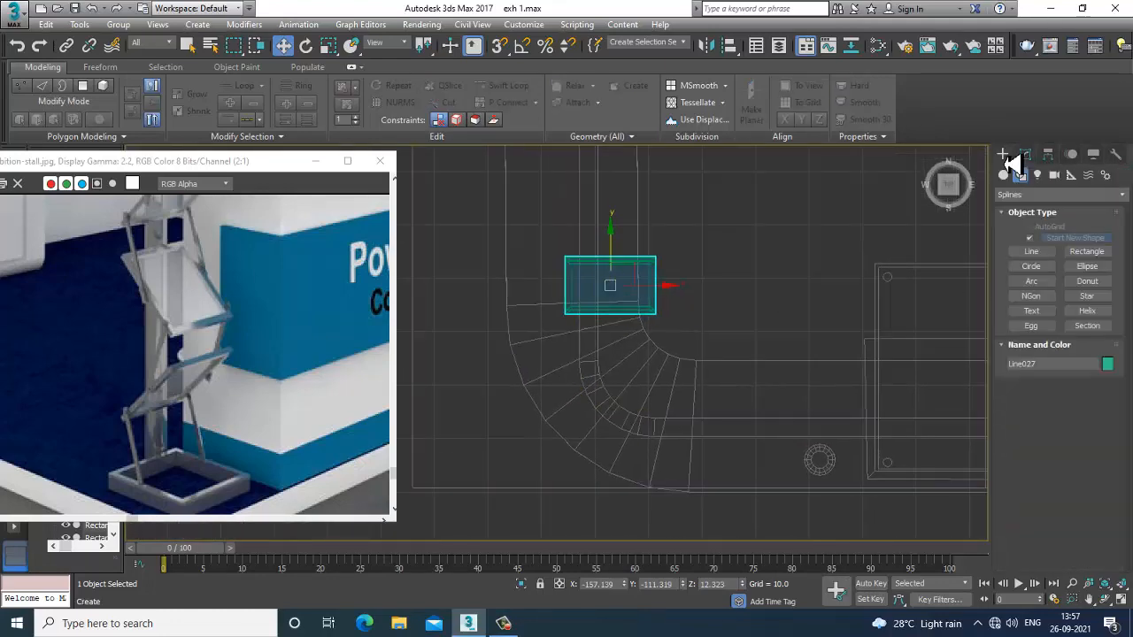
click(1089, 253)
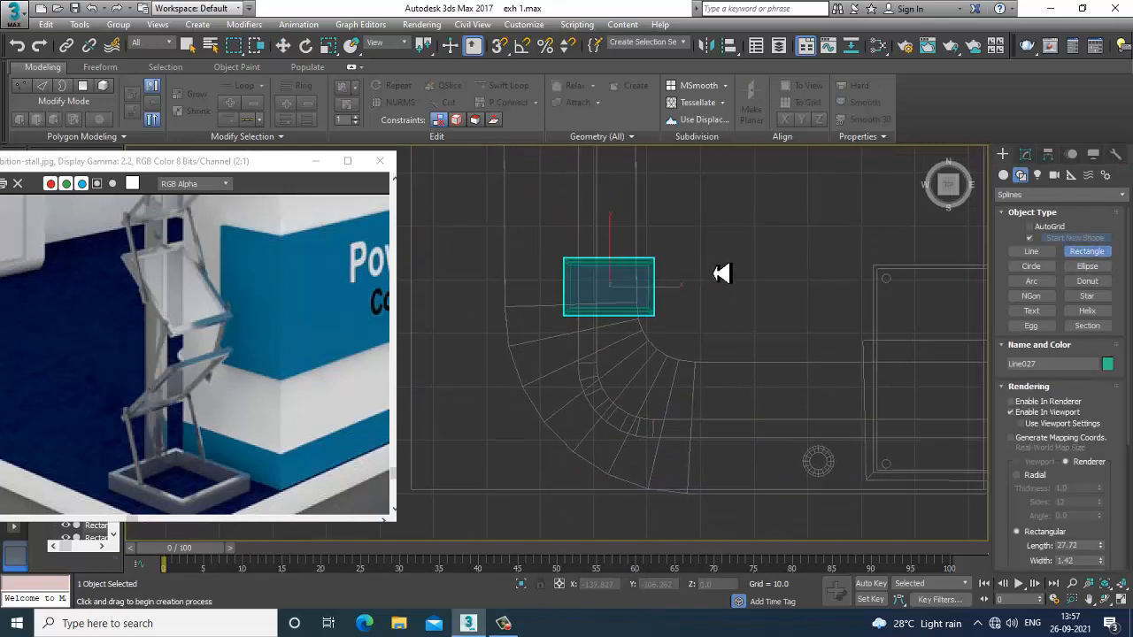
click(566, 269)
drag(596, 291, 674, 336)
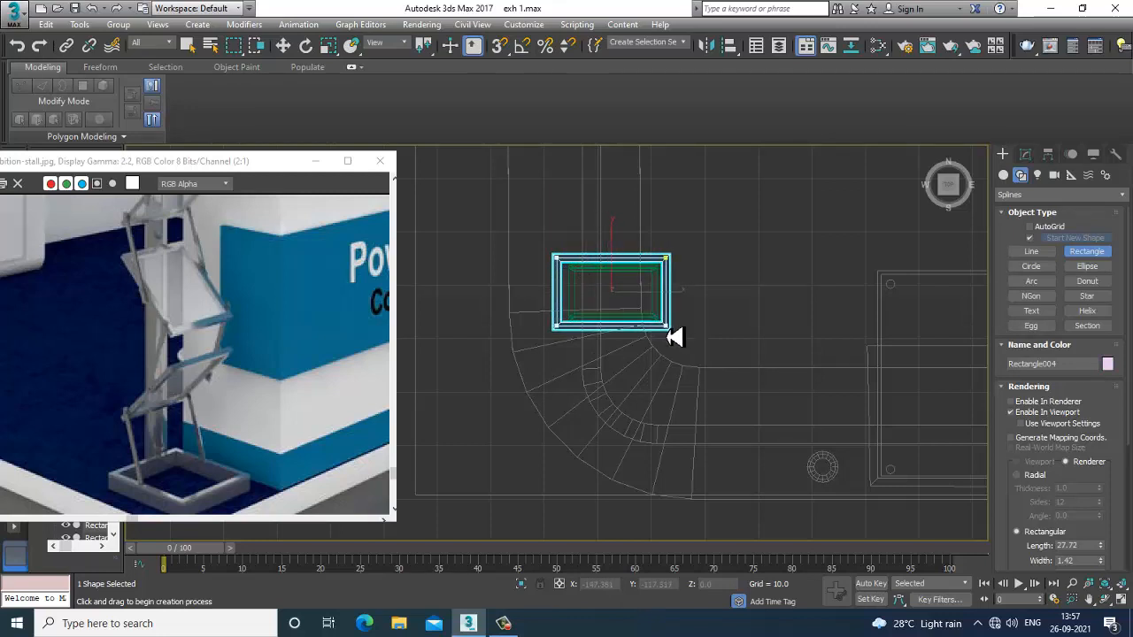
right_click(675, 333)
Set the base rectangle's rectangular rendering section to length 1.109 and width 0.895, and raise the frame to about Z 0.5
key(alt+w)
right_click(882, 455)
key(alt+w)
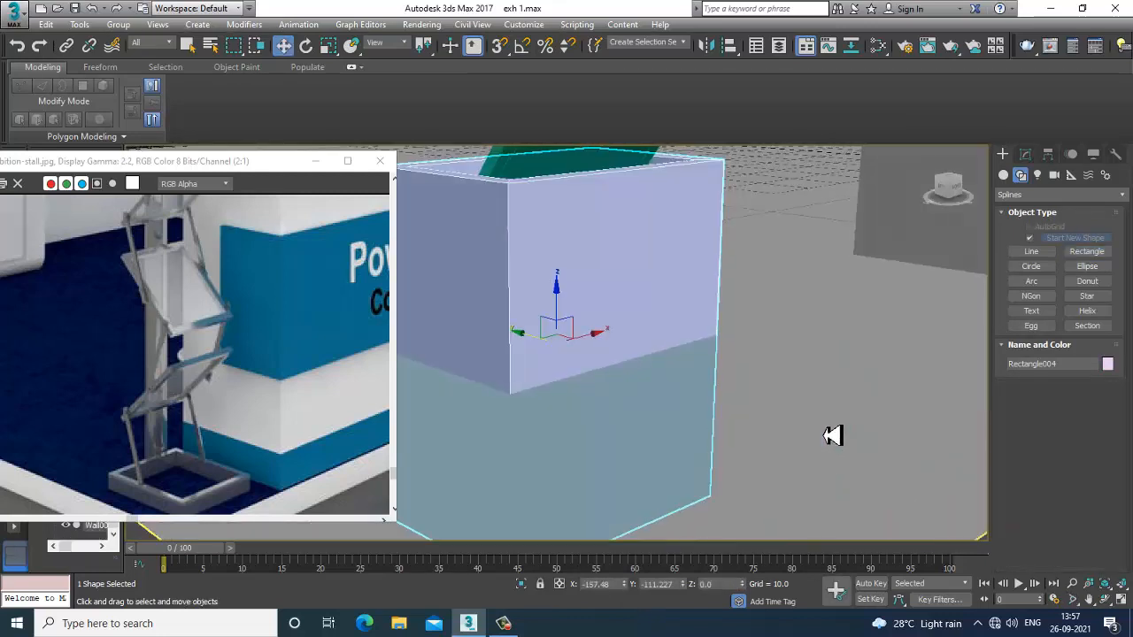
scroll(833, 435, down, 2)
click(1025, 154)
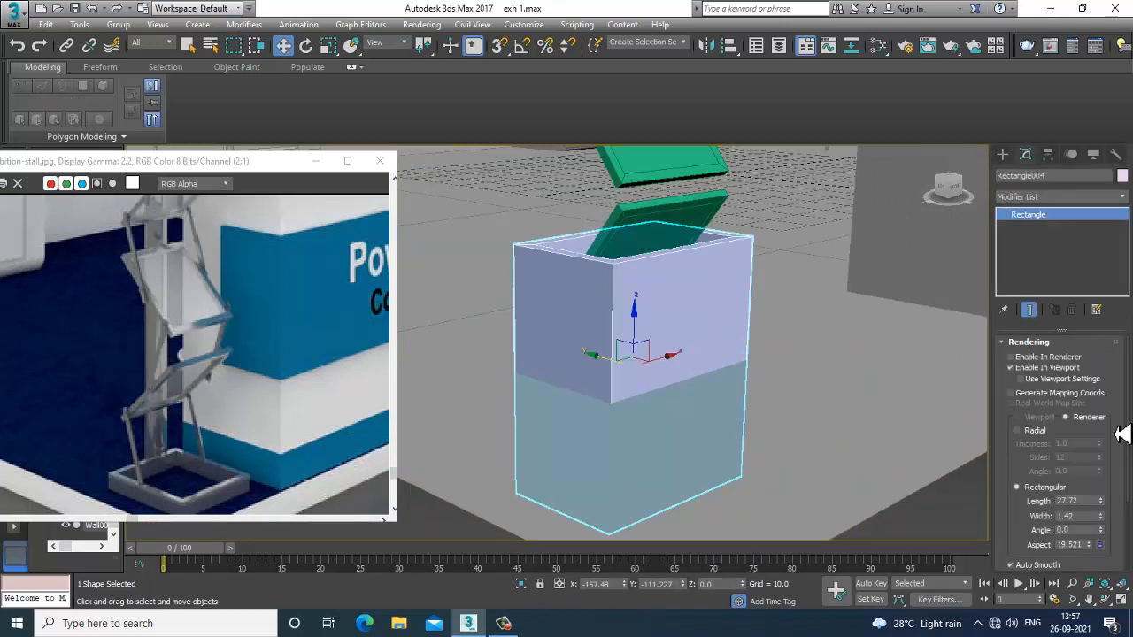
drag(1113, 515, 1117, 552)
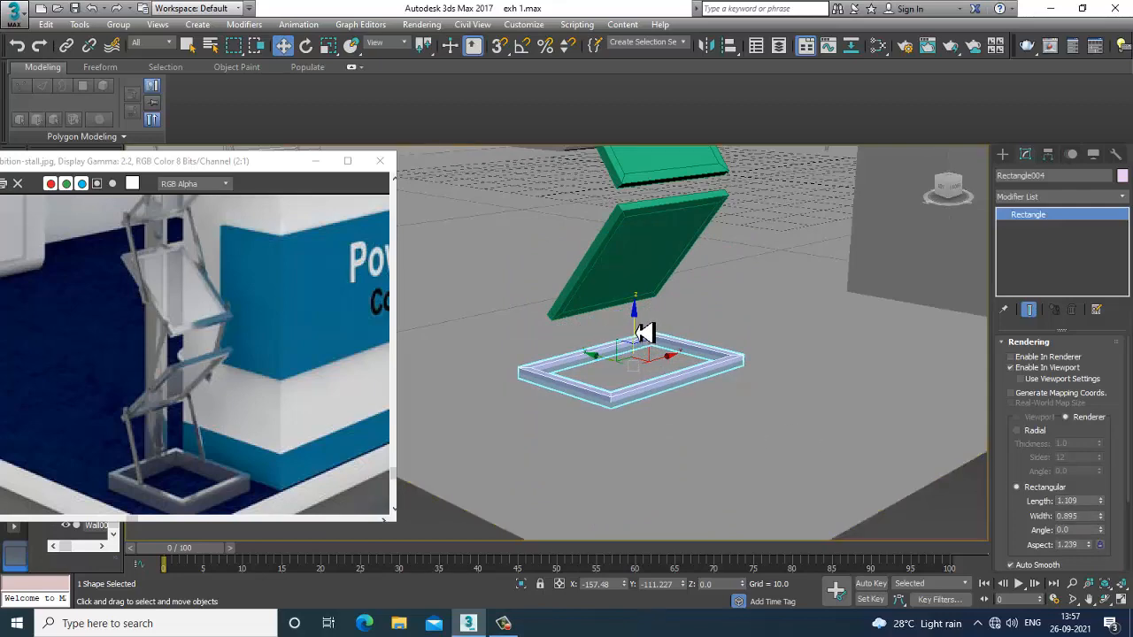
drag(645, 330, 645, 330)
alt+middle_drag(645, 329, 655, 354)
Draw a nearly vertical line about 12.75 units long joining the middles of the top two panels in the left view
key(alt+w)
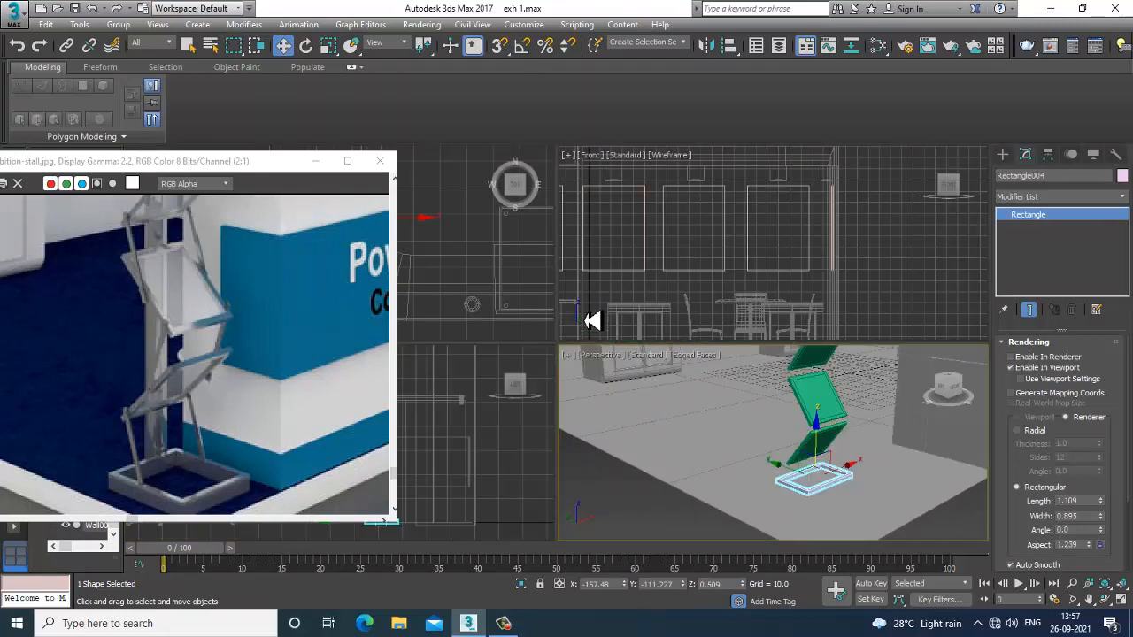
right_click(516, 440)
key(alt+w)
scroll(607, 412, down, 3)
scroll(624, 361, up, 3)
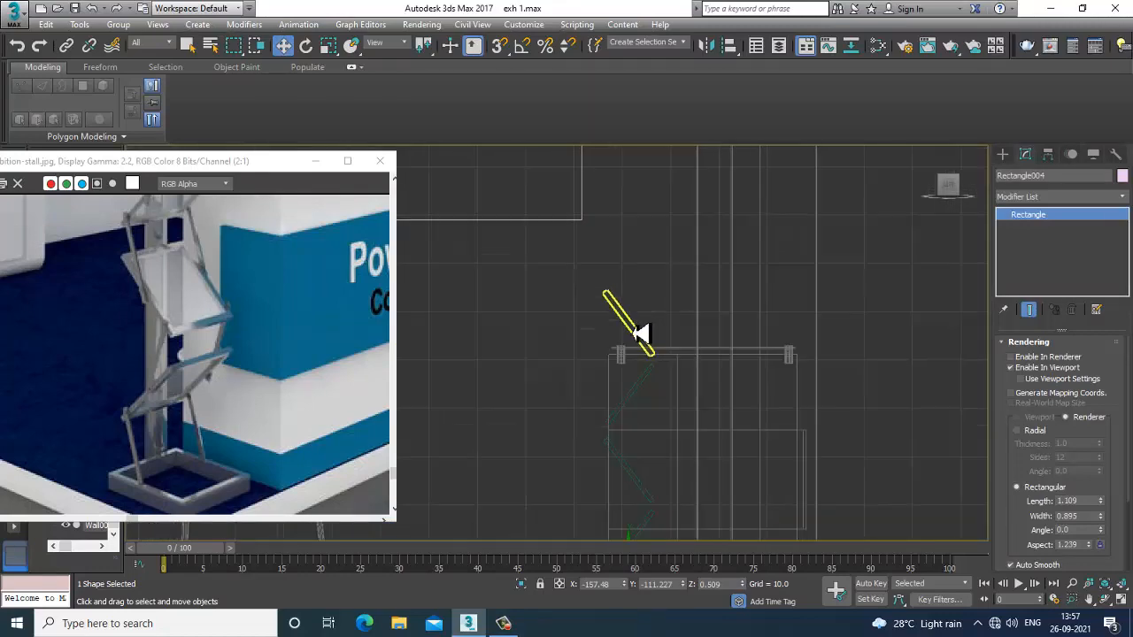
middle_drag(227, 291, 240, 397)
scroll(708, 367, up, 5)
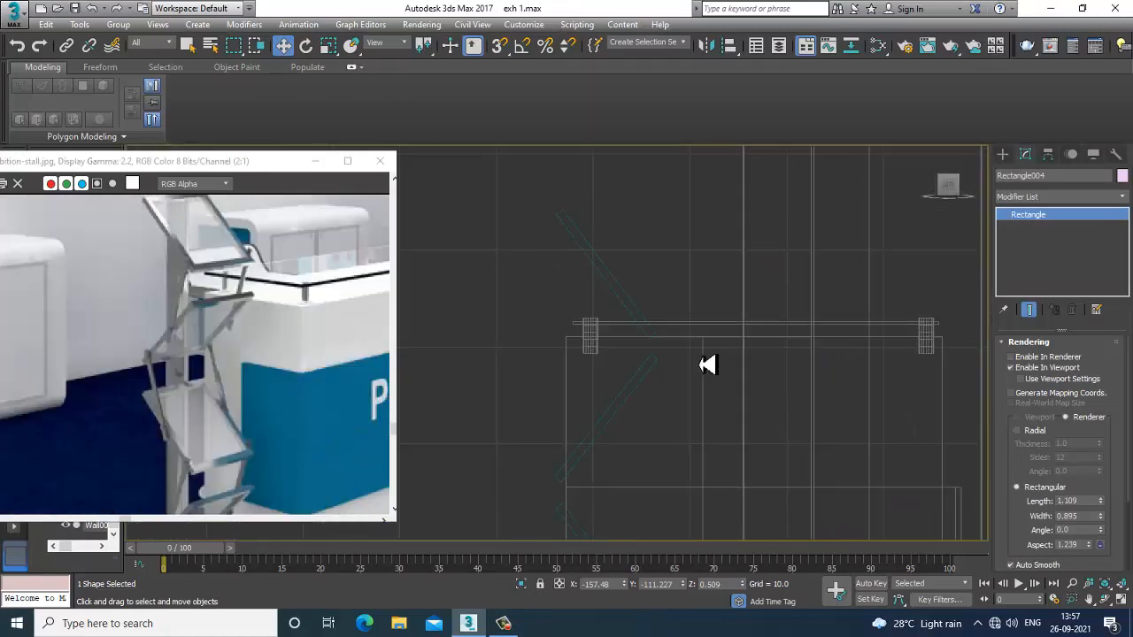
click(1009, 156)
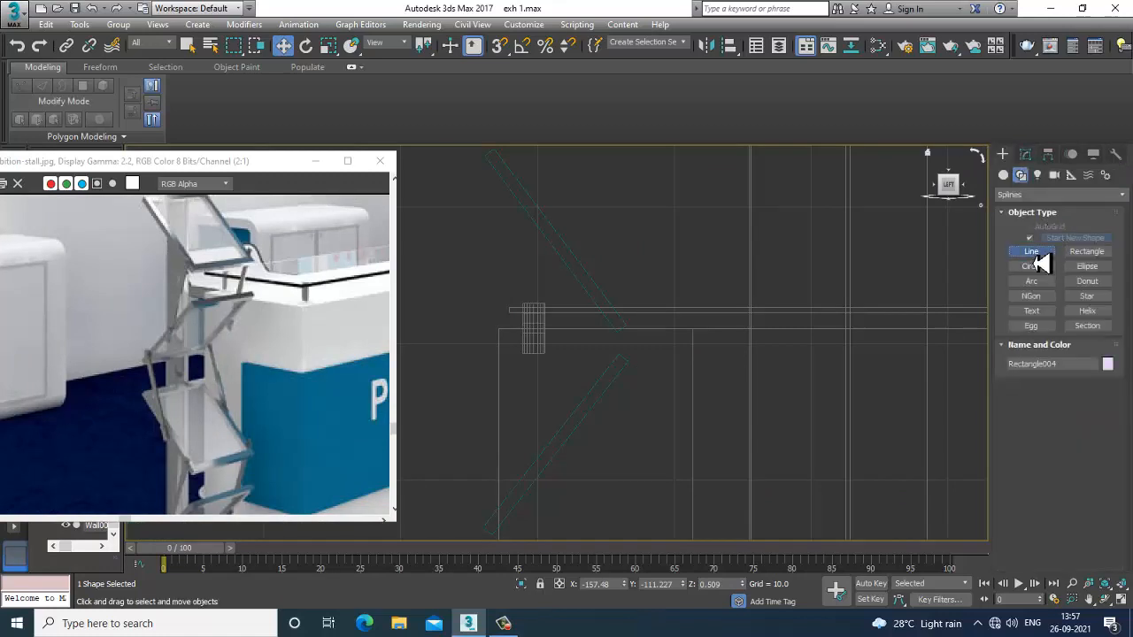
click(1033, 253)
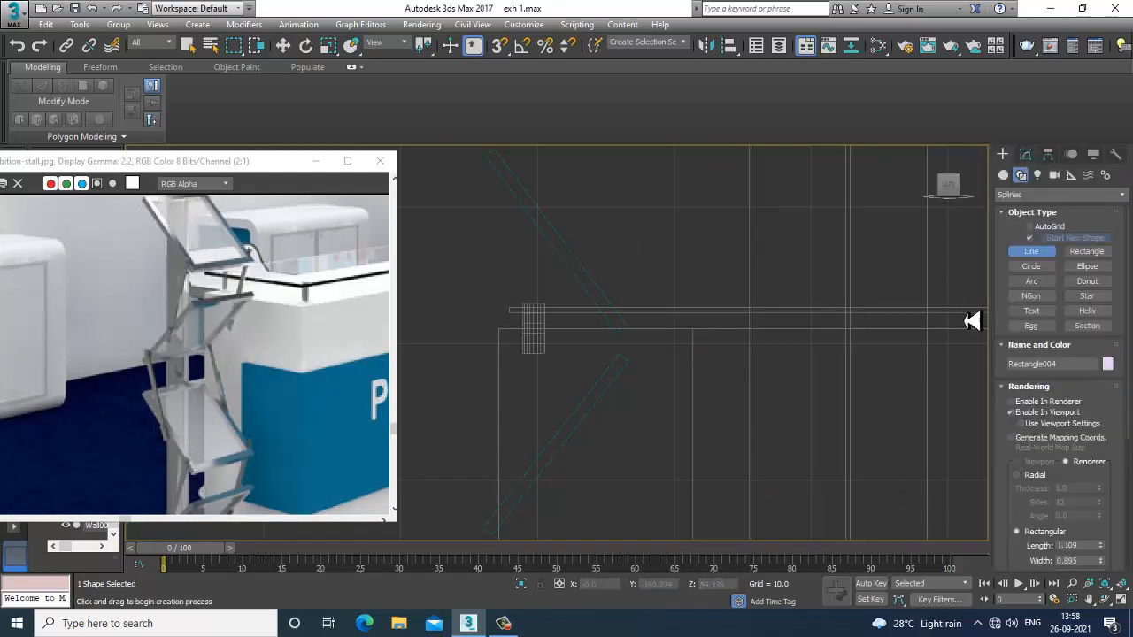
click(562, 248)
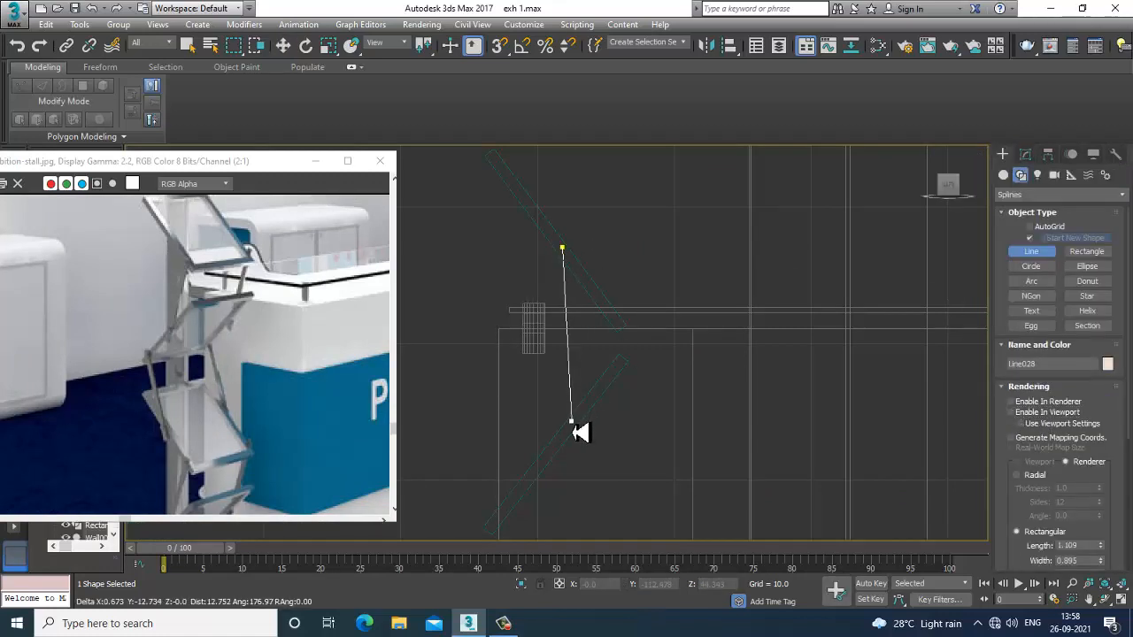
right_click(571, 424)
Enable the line's rendering in the viewport and move the strut along X to the panels' side edge, at about X -164.7
click(1026, 155)
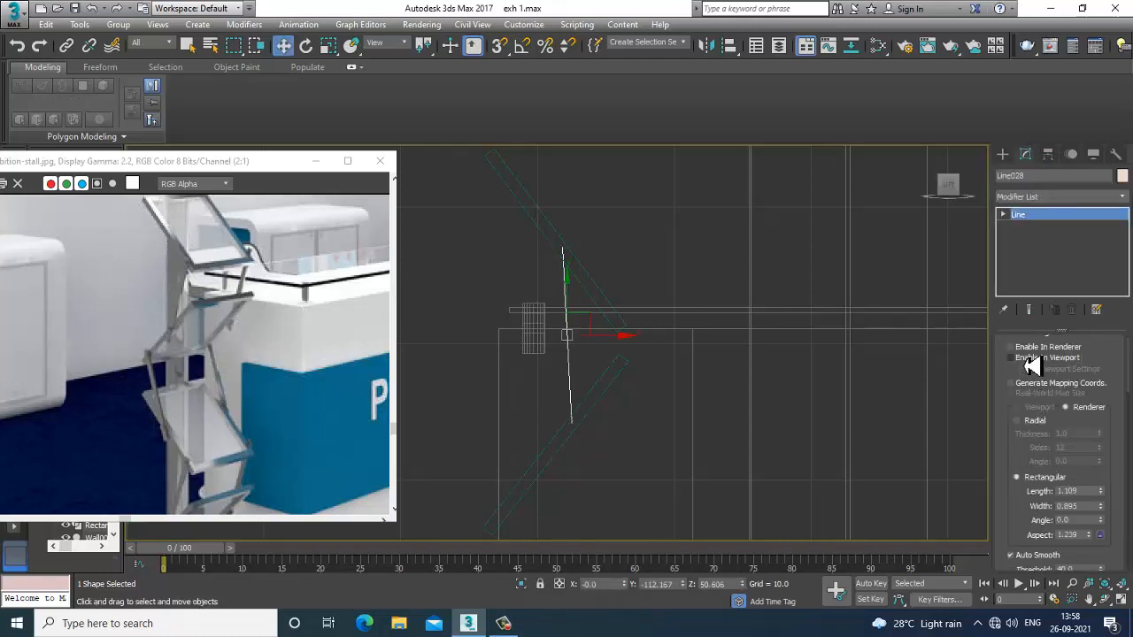
click(1032, 359)
key(p)
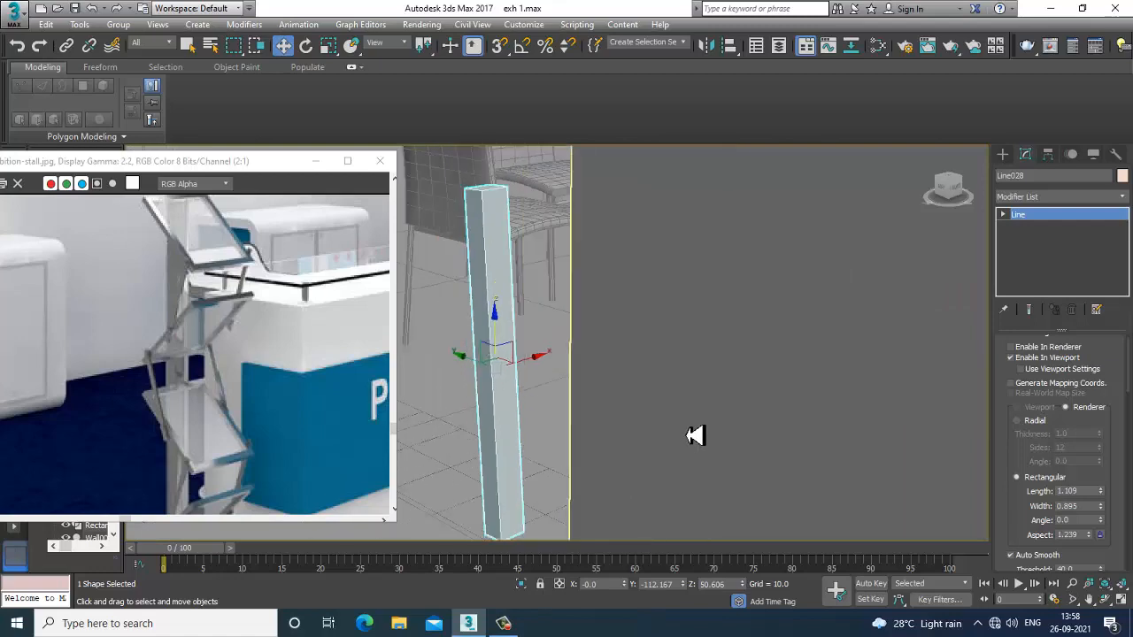
scroll(695, 436, down, 8)
middle_drag(682, 403, 723, 384)
drag(712, 378, 531, 433)
key(z)
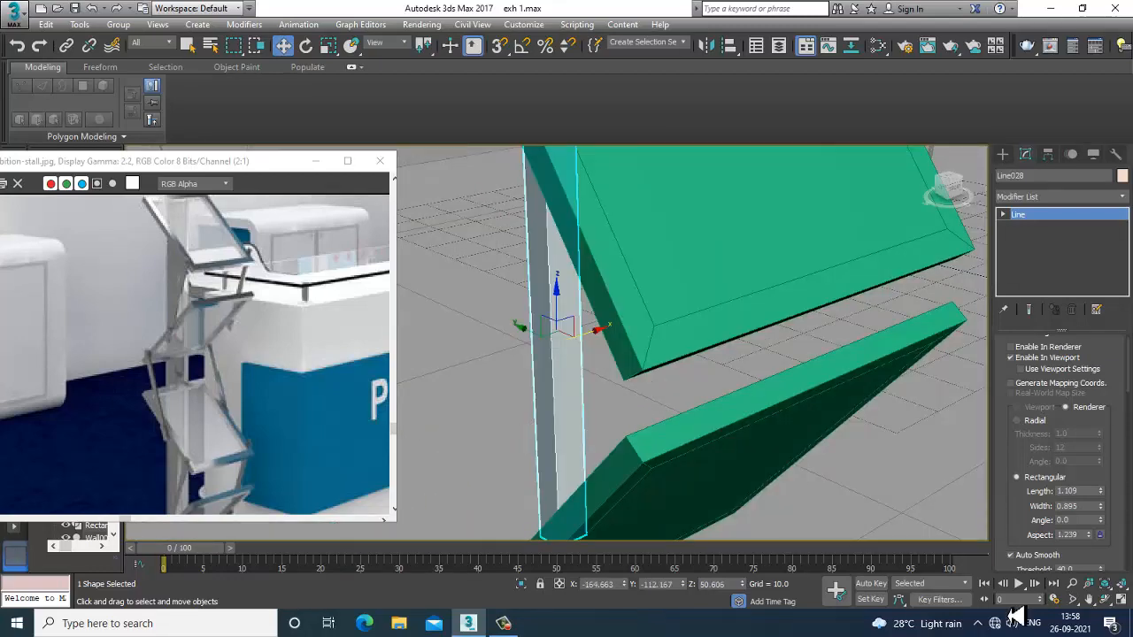
Set the strut's rectangular section to length 0.177 and width 0.675, and place it against the panels' side at about X -165.5
drag(1112, 510, 1120, 561)
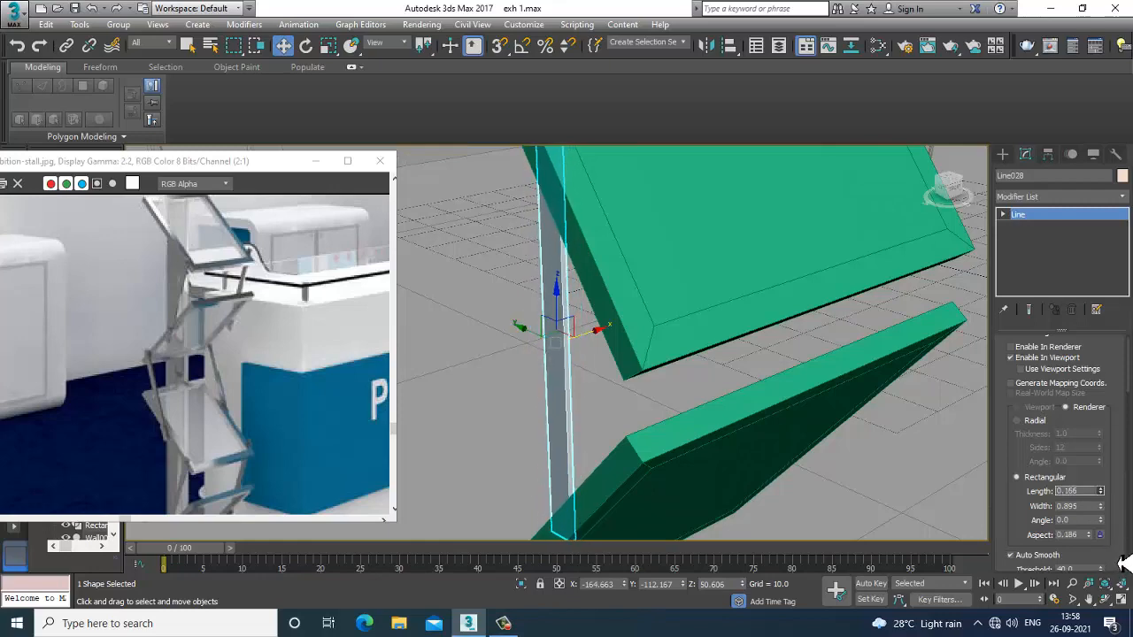
scroll(728, 413, down, 4)
alt+middle_drag(728, 412, 829, 397)
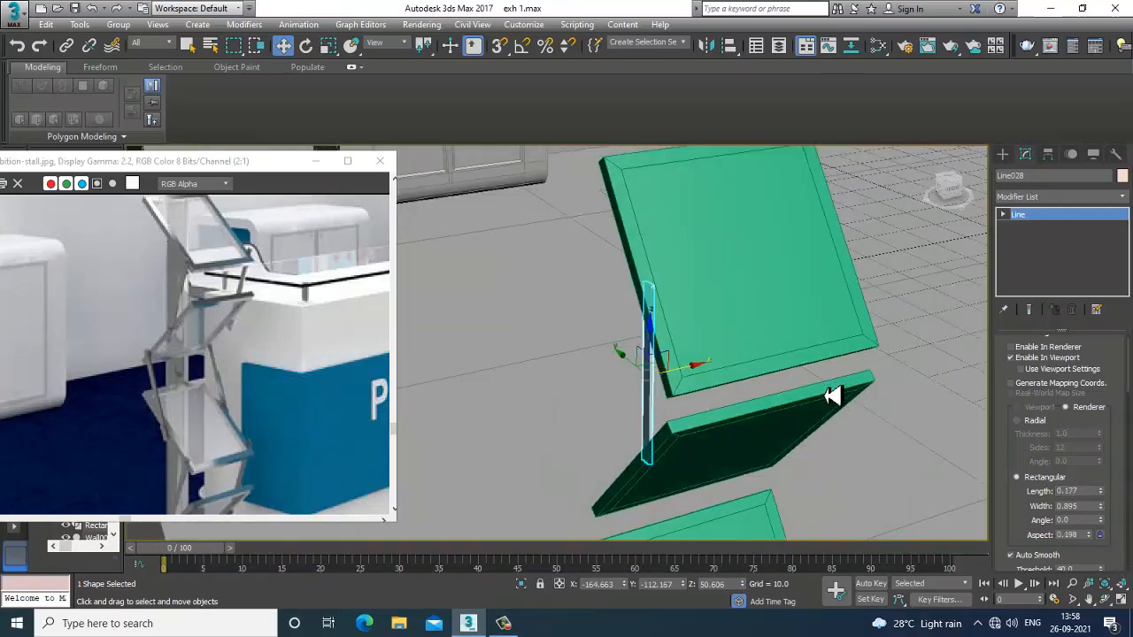
drag(697, 379, 686, 380)
alt+middle_drag(686, 380, 761, 381)
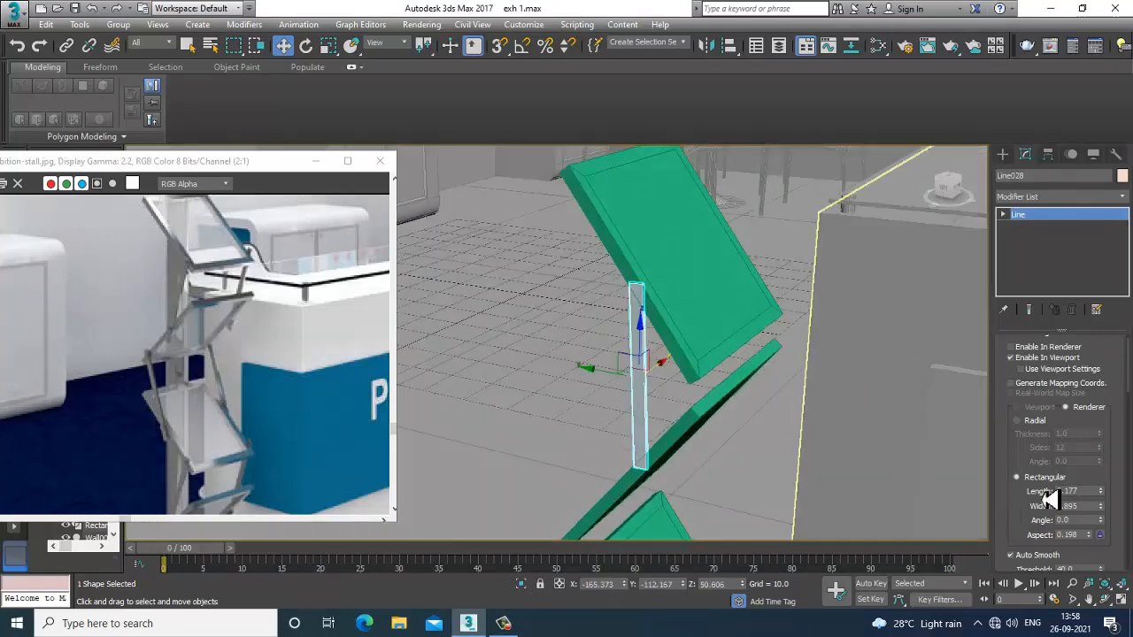
drag(1104, 517, 1105, 533)
alt+middle_drag(749, 391, 718, 392)
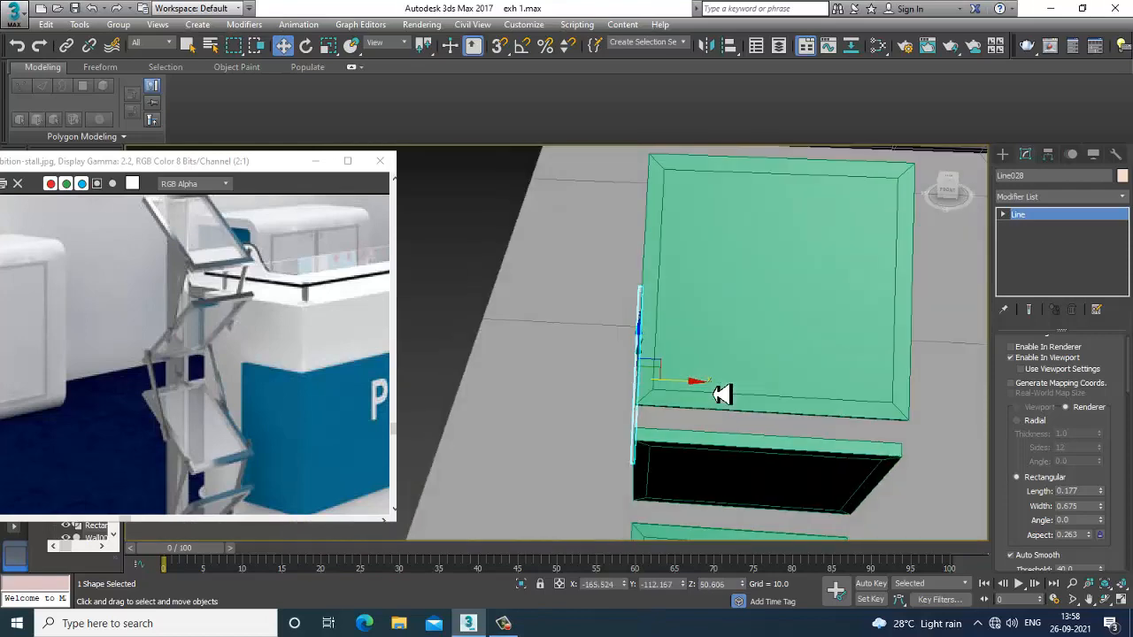
Copy the strut horizontally to the opposite side of the panels, at about X -148.9
key(alt+w)
right_click(450, 257)
right_click(769, 273)
key(alt+w)
key(z)
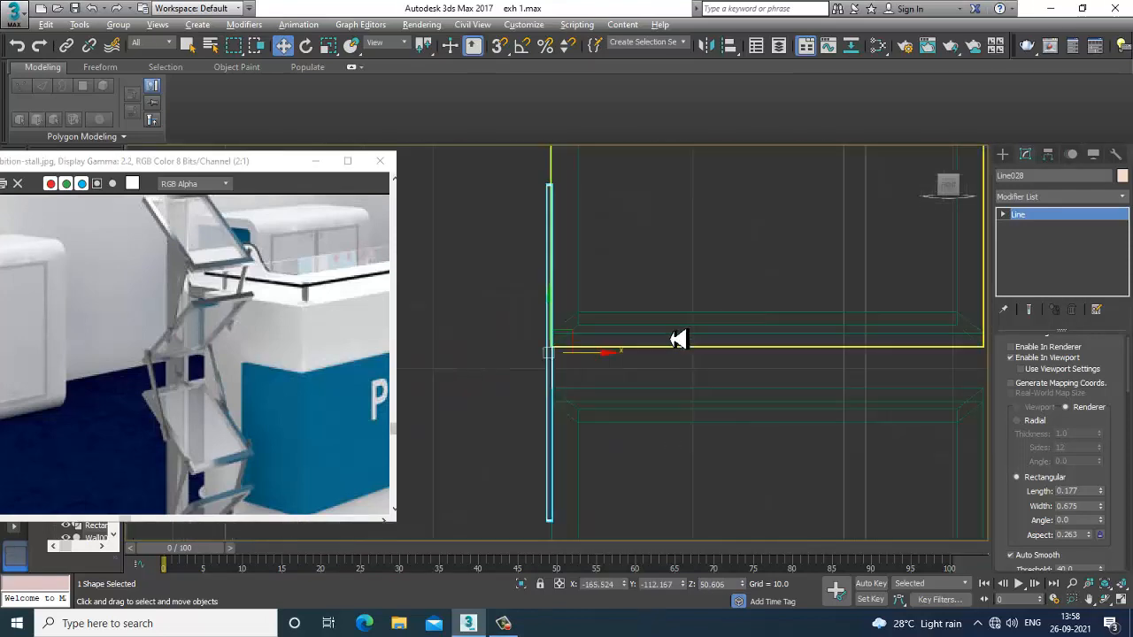
scroll(642, 333, down, 4)
drag(641, 333, 790, 351)
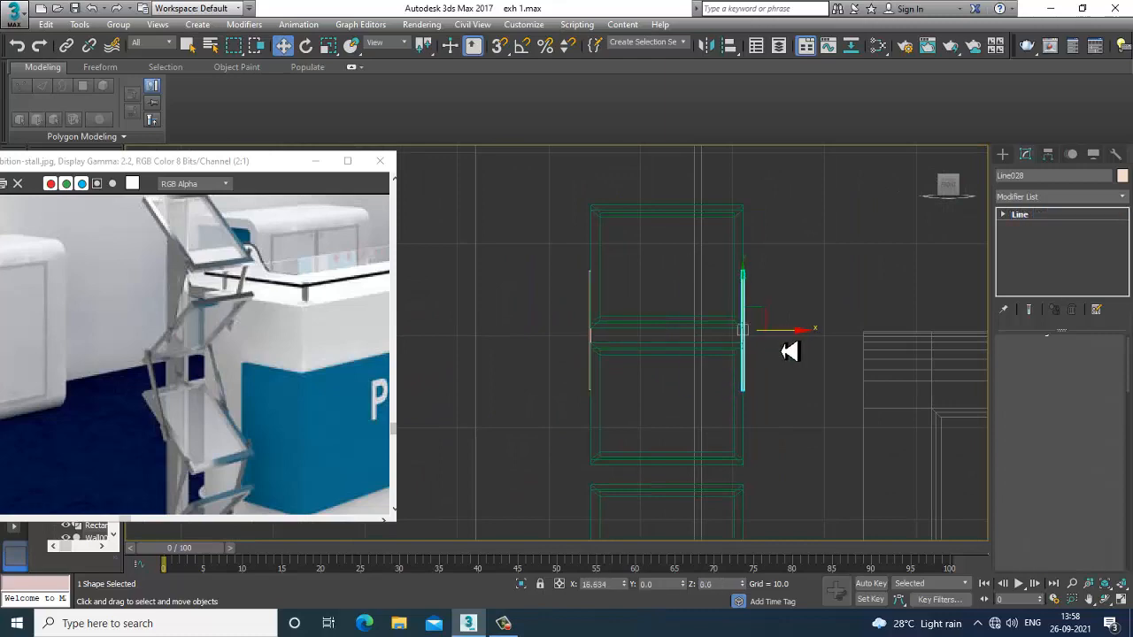
click(579, 375)
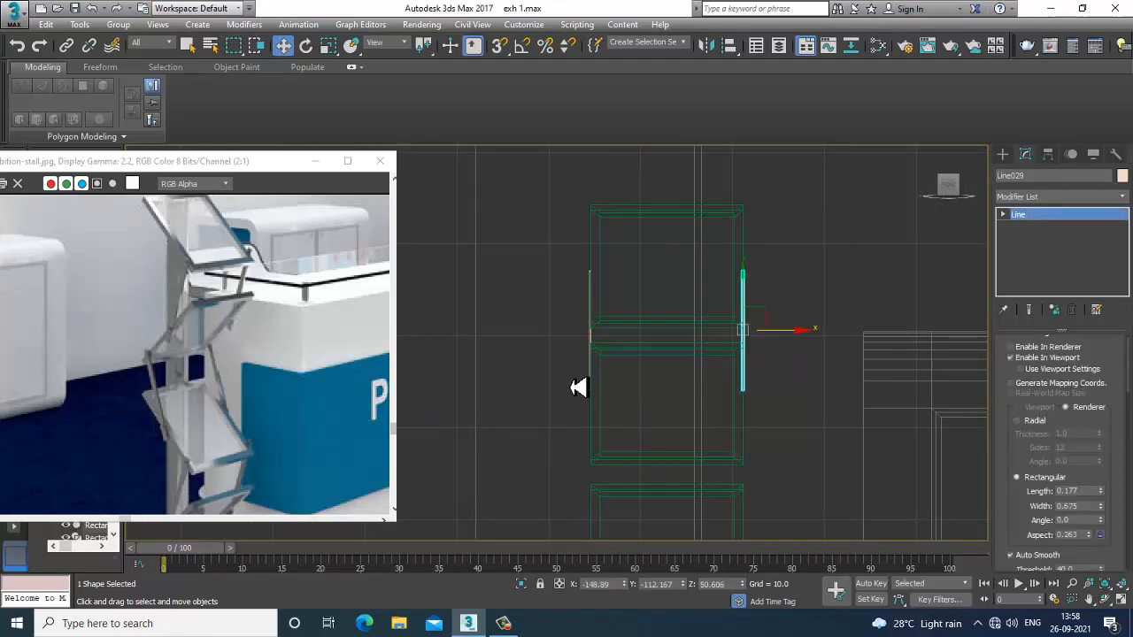
Select both side struts and copy the pair straight down to the gap between the second and third panels
key(alt+w)
right_click(824, 486)
key(alt+w)
alt+middle_drag(840, 424, 787, 270)
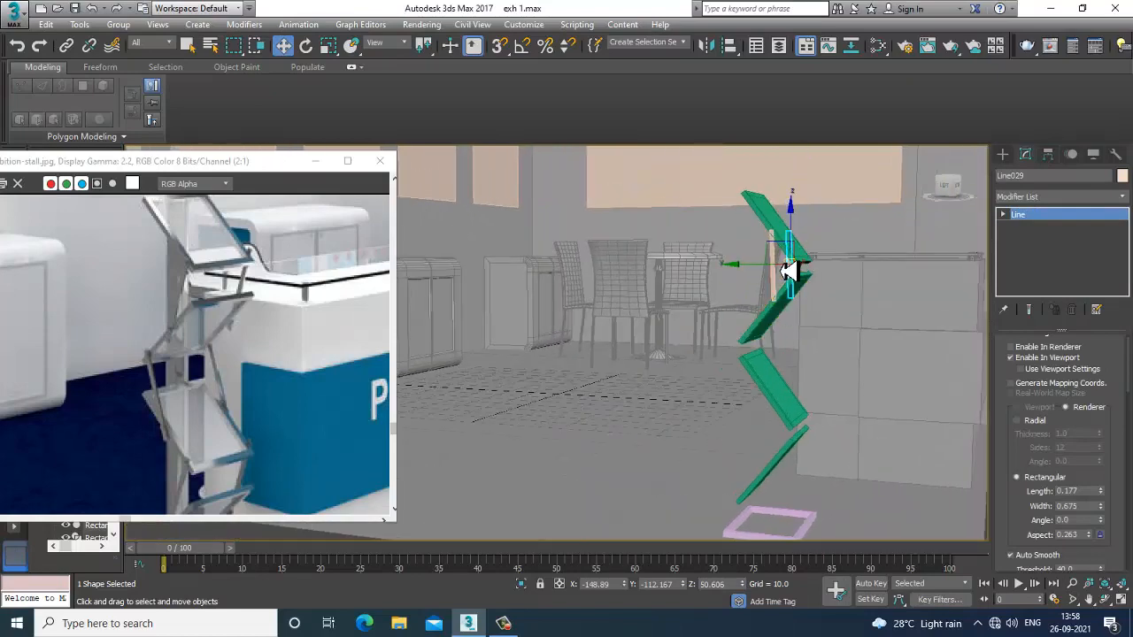
ctrl+click(772, 282)
key(alt+w)
middle_drag(465, 462, 463, 456)
key(alt+w)
key(z)
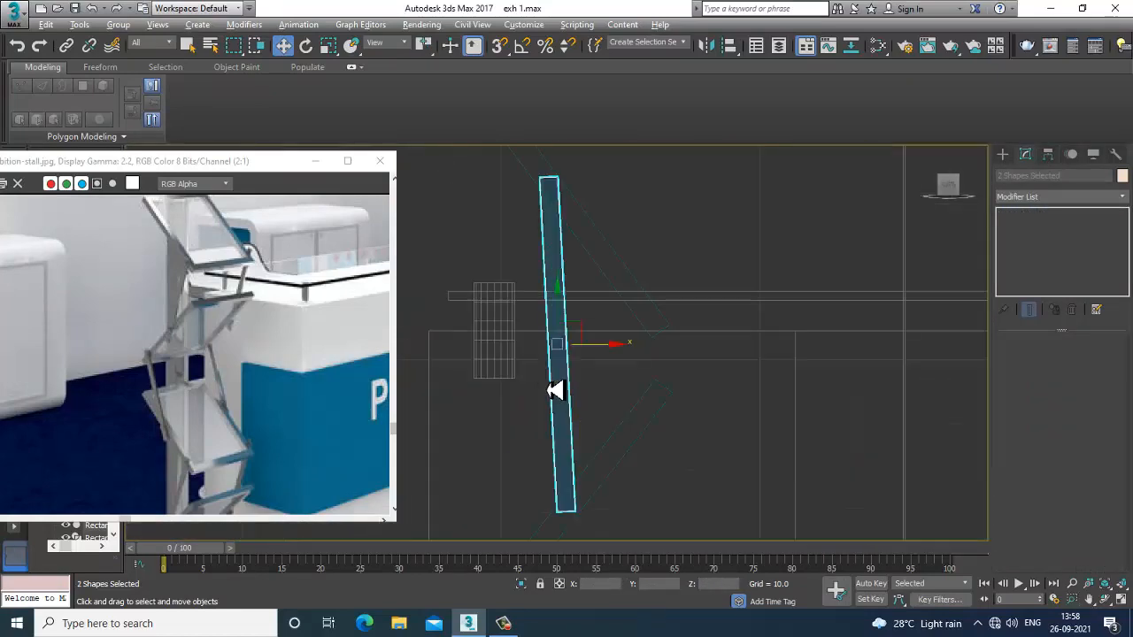
scroll(554, 389, down, 3)
scroll(554, 387, down, 4)
middle_drag(554, 384, 550, 301)
scroll(560, 290, up, 3)
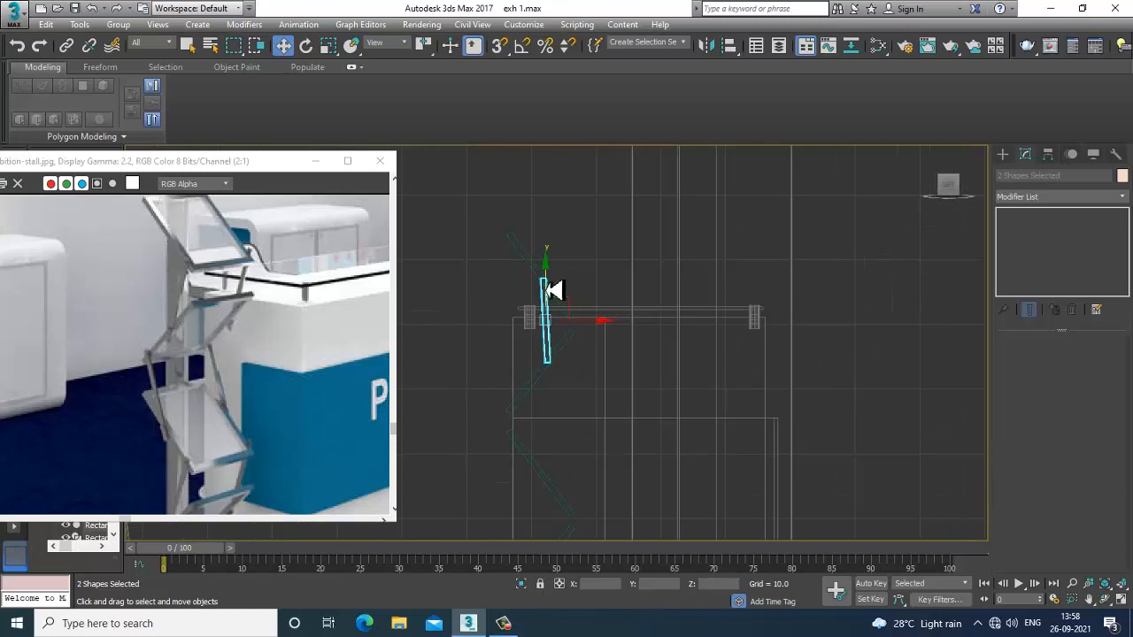
drag(551, 293, 561, 393)
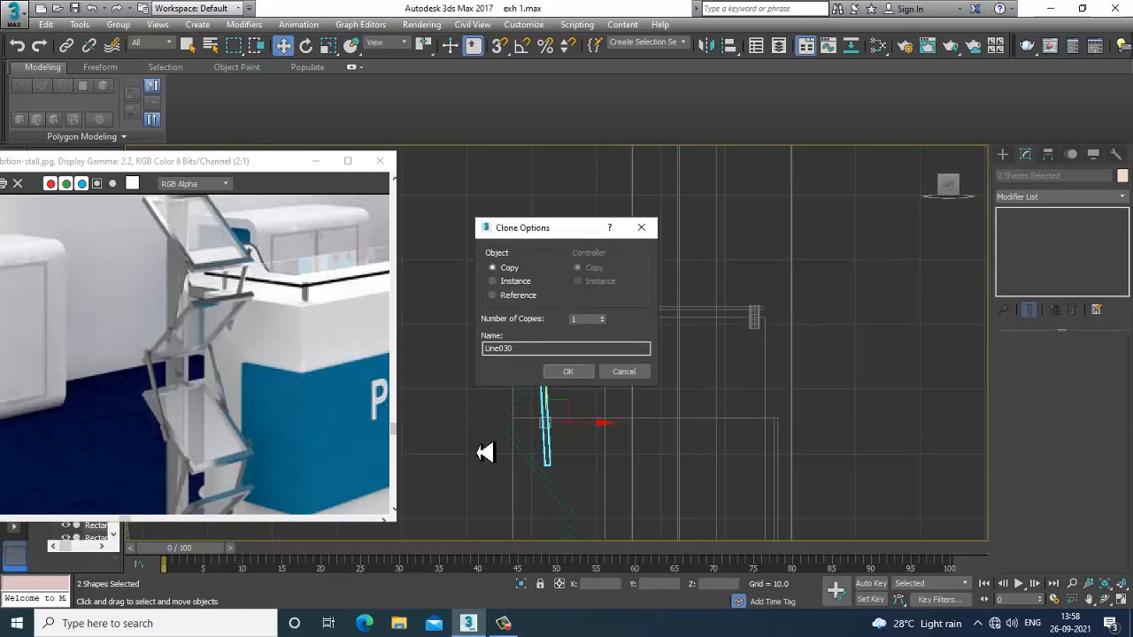
click(569, 374)
Shift the copied strut pair about -2.57 units along the left view's X axis to connect the second and third panels
middle_drag(177, 382, 198, 303)
scroll(437, 441, up, 3)
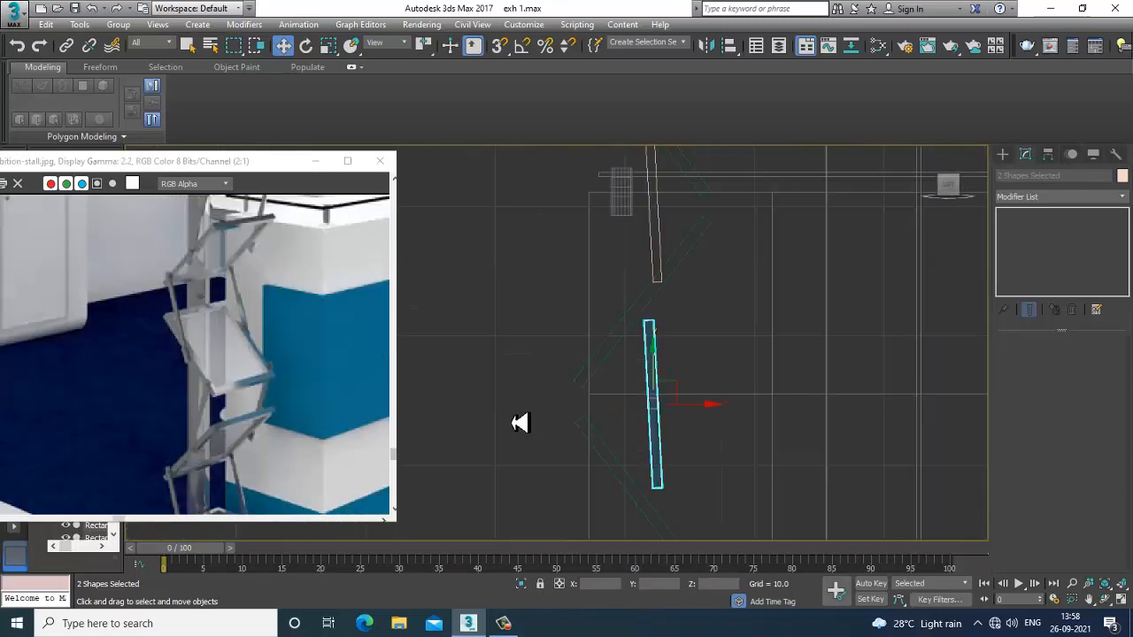
drag(706, 422, 670, 419)
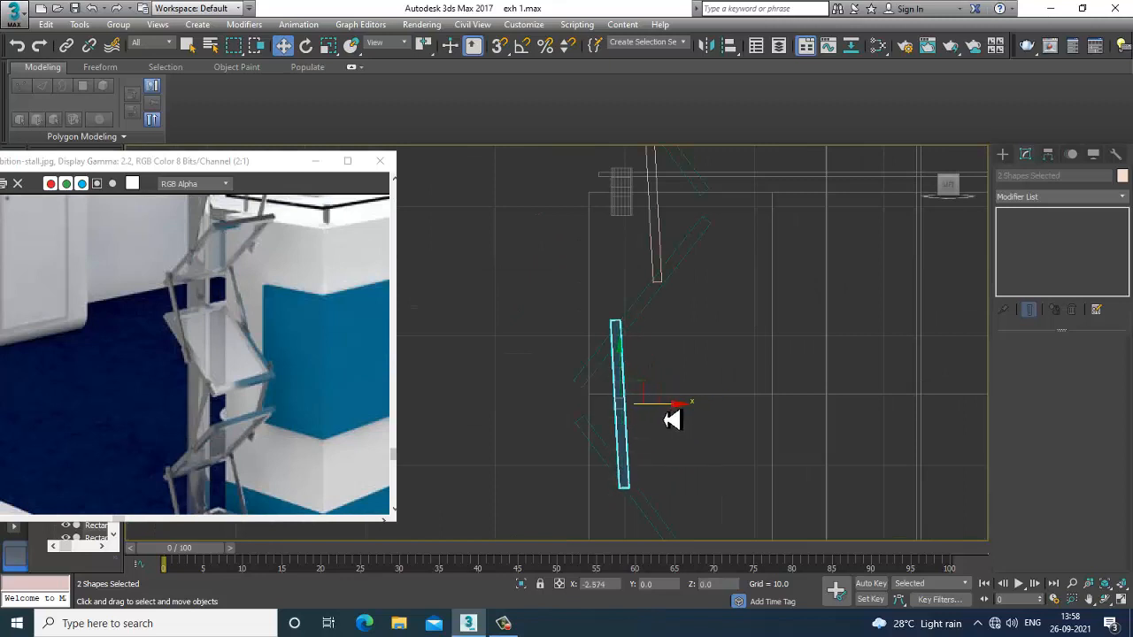
Copy the shifted strut pair down and sideways to link the third and fourth panels
middle_drag(640, 374, 653, 321)
scroll(659, 386, up, 1)
scroll(662, 389, down, 1)
scroll(651, 296, down, 3)
shift+drag(651, 294, 680, 402)
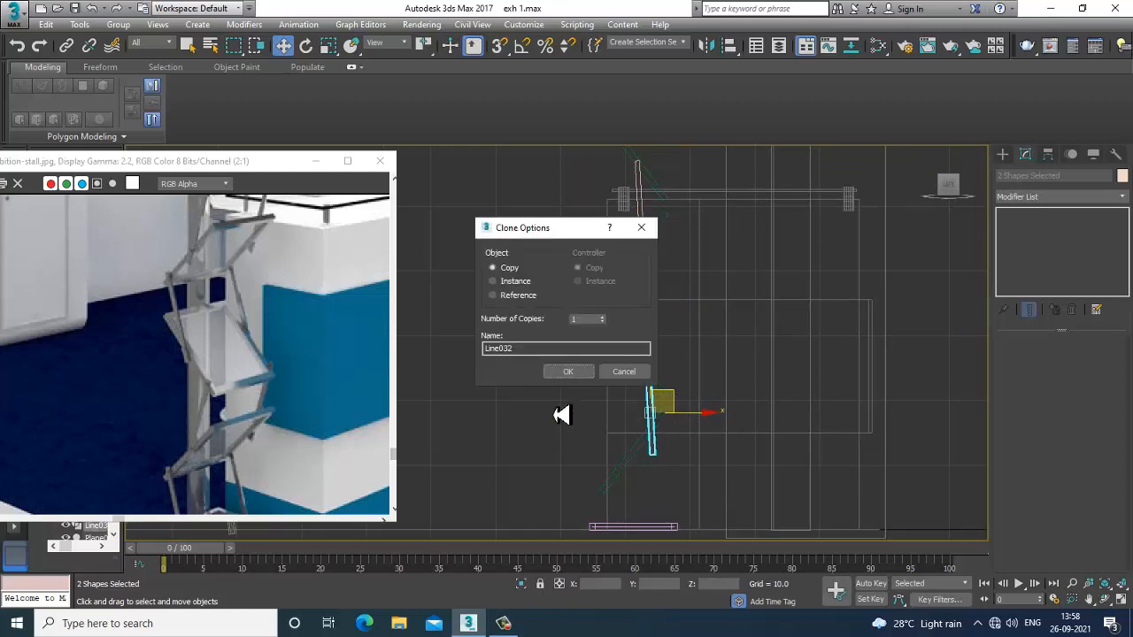
click(568, 372)
scroll(708, 451, up, 4)
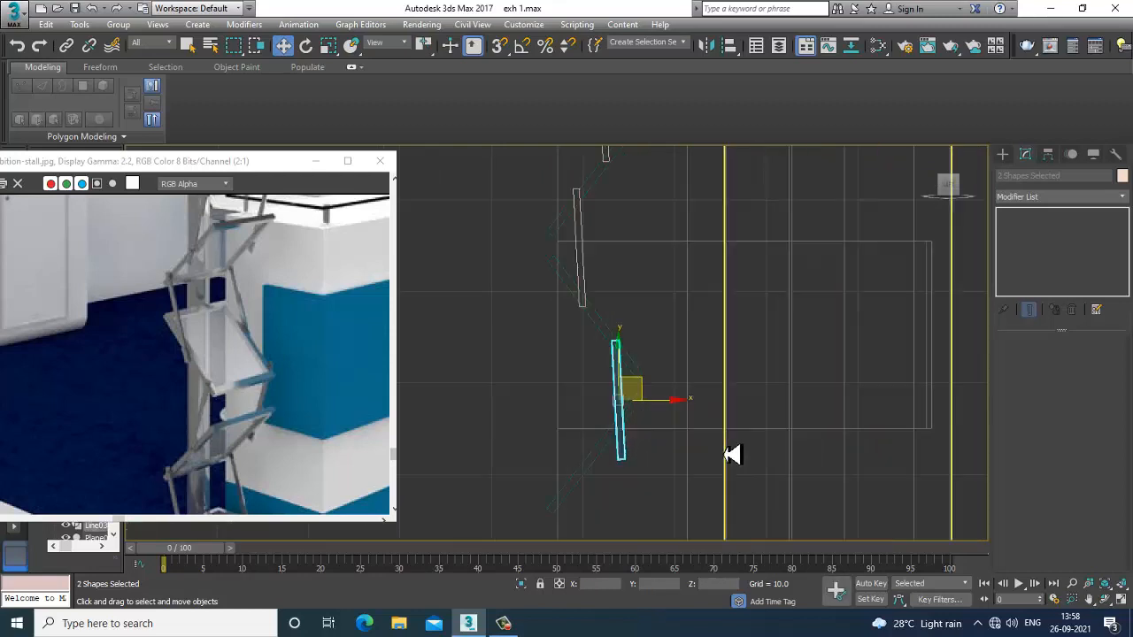
Shorten the strut at X -165.5 between the third and fourth panels by raising its lower vertex to about Z 15.65
click(609, 460)
scroll(609, 464, up, 3)
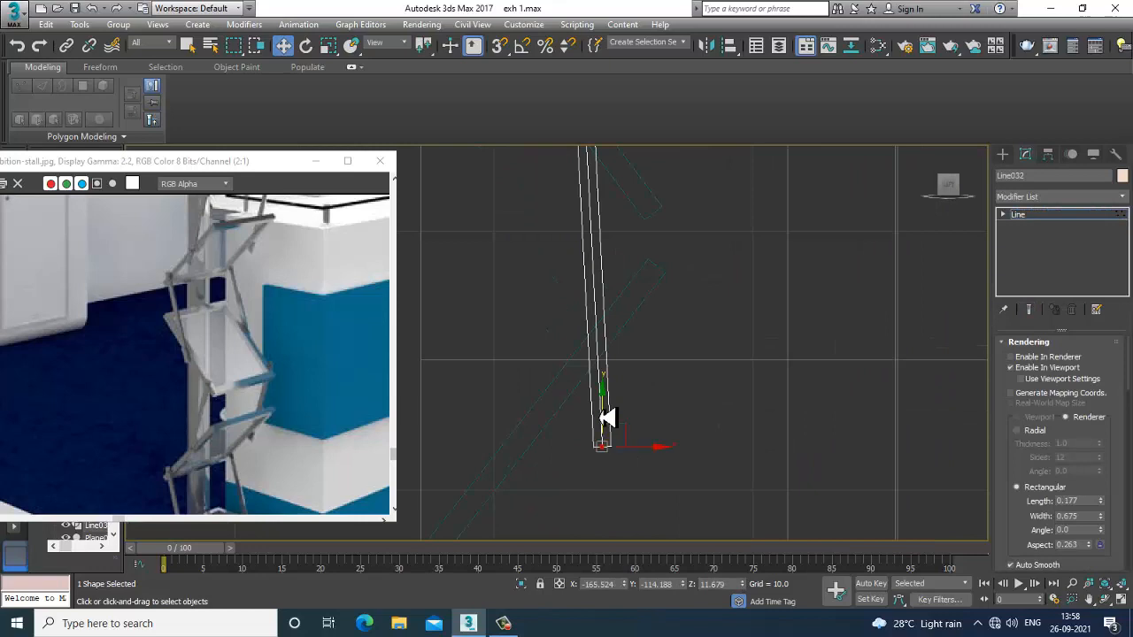
drag(610, 416, 581, 316)
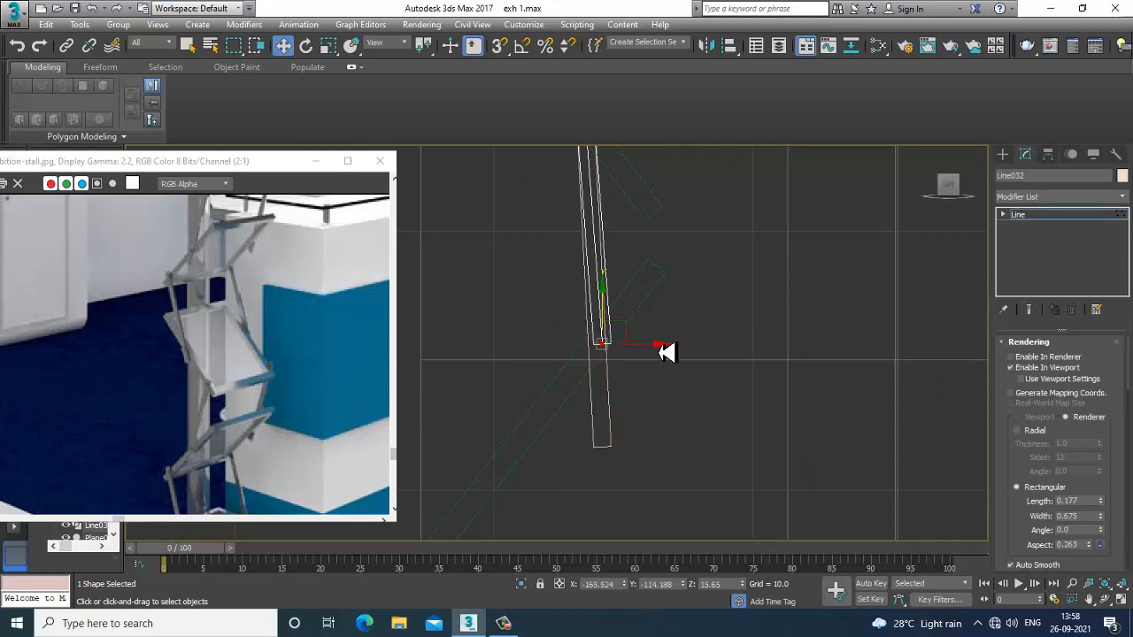
click(1068, 216)
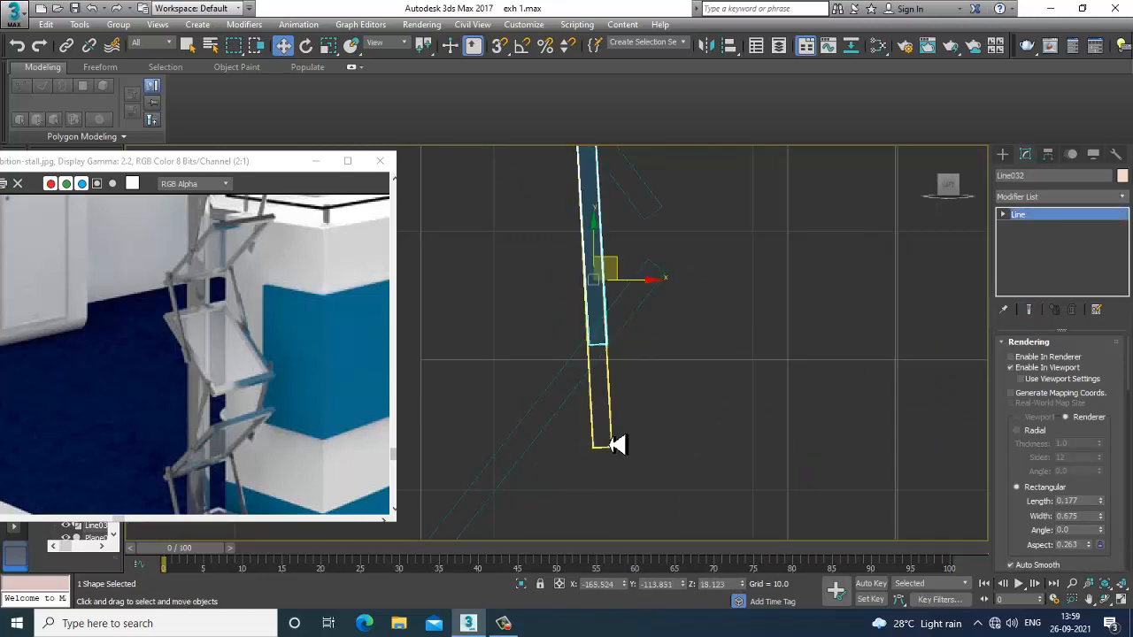
Raise the lower vertex of the opposite strut at X -148.9 to about Z 15.57 to match its partner
click(609, 446)
key(1)
drag(563, 483, 647, 355)
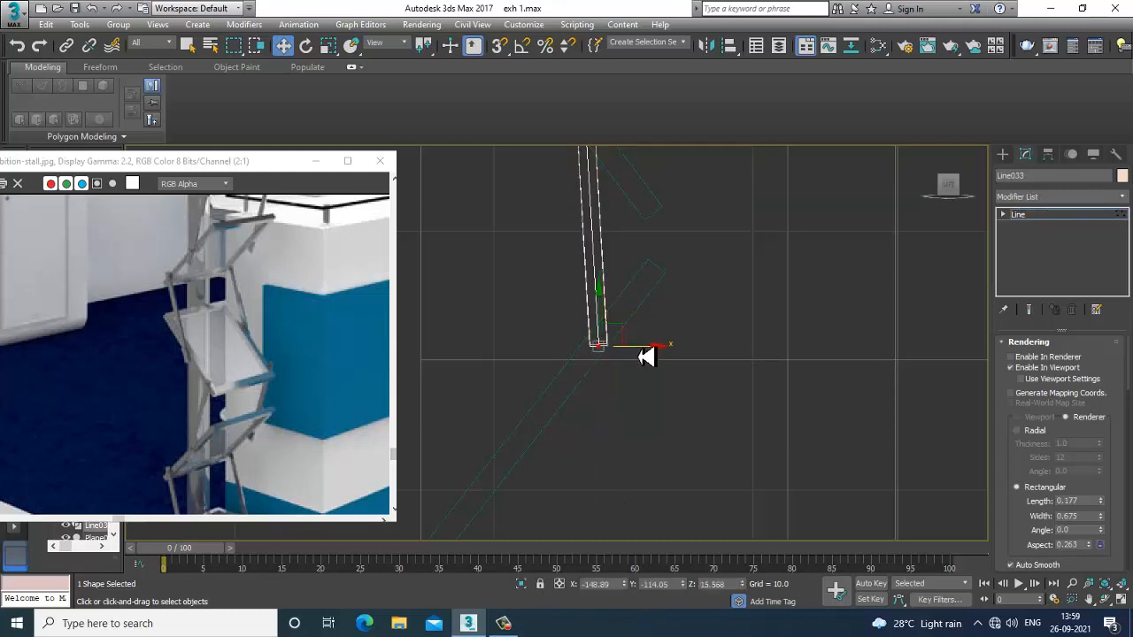
click(1043, 216)
Raise the lower vertex of the X -165.5 strut between the second and third panels to about Z 28.8
scroll(708, 321, down, 2)
middle_drag(599, 295, 647, 468)
scroll(627, 282, up, 1)
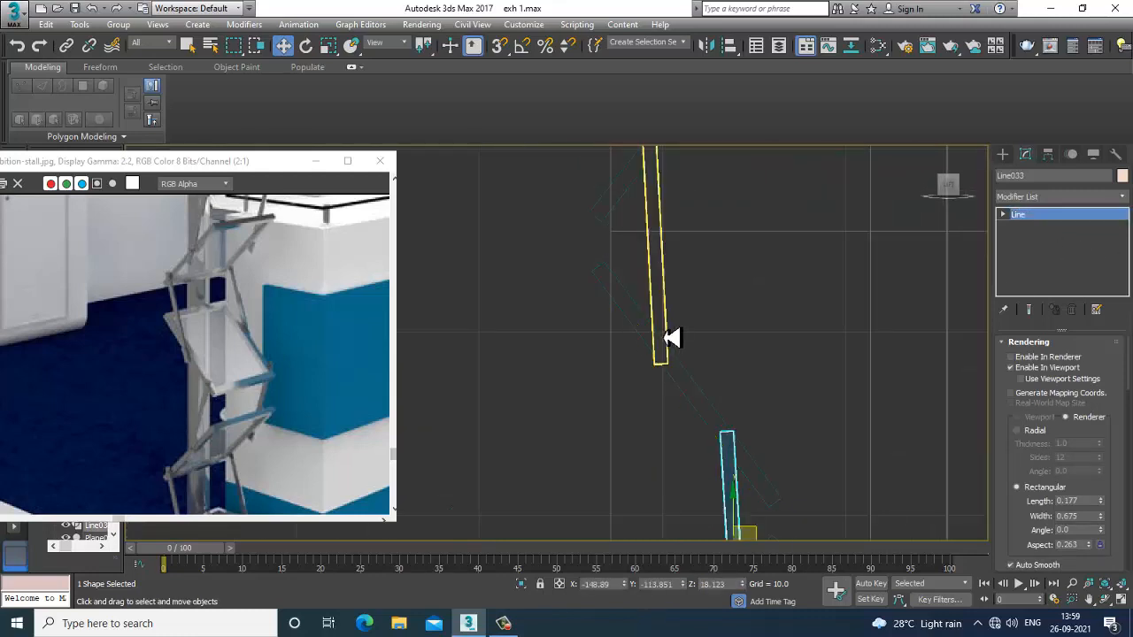
click(668, 331)
click(666, 333)
middle_drag(670, 334, 657, 387)
key(1)
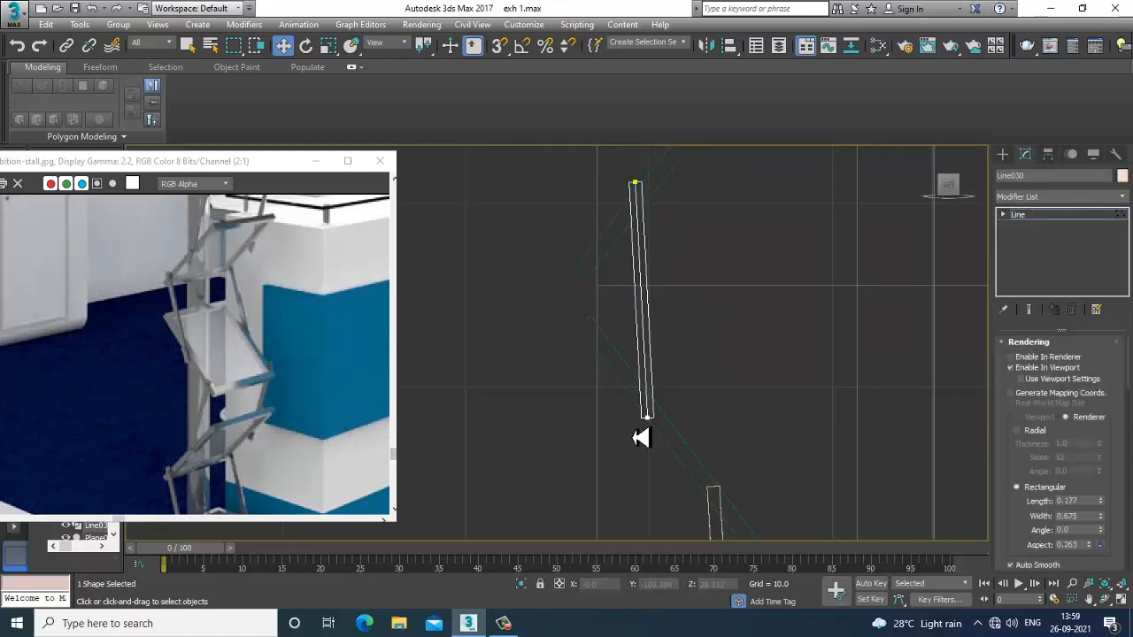
drag(632, 437, 685, 398)
scroll(648, 403, up, 2)
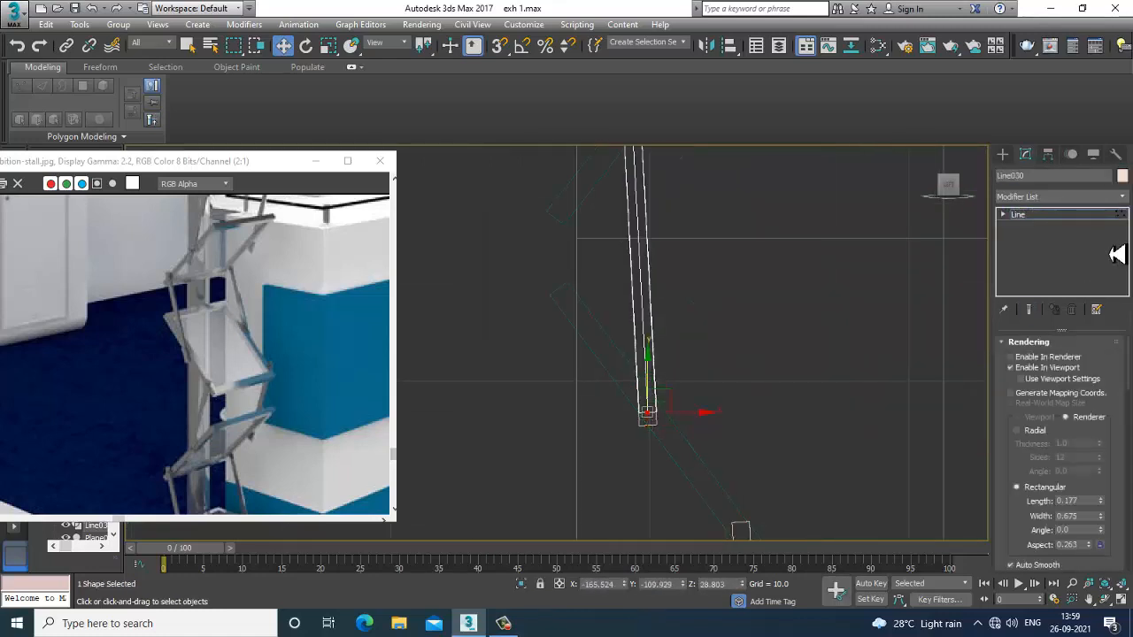
click(1074, 218)
Lower the upper vertex of that same strut to about Z 40.53, inside the edge of the second panel
middle_drag(611, 163, 610, 305)
key(1)
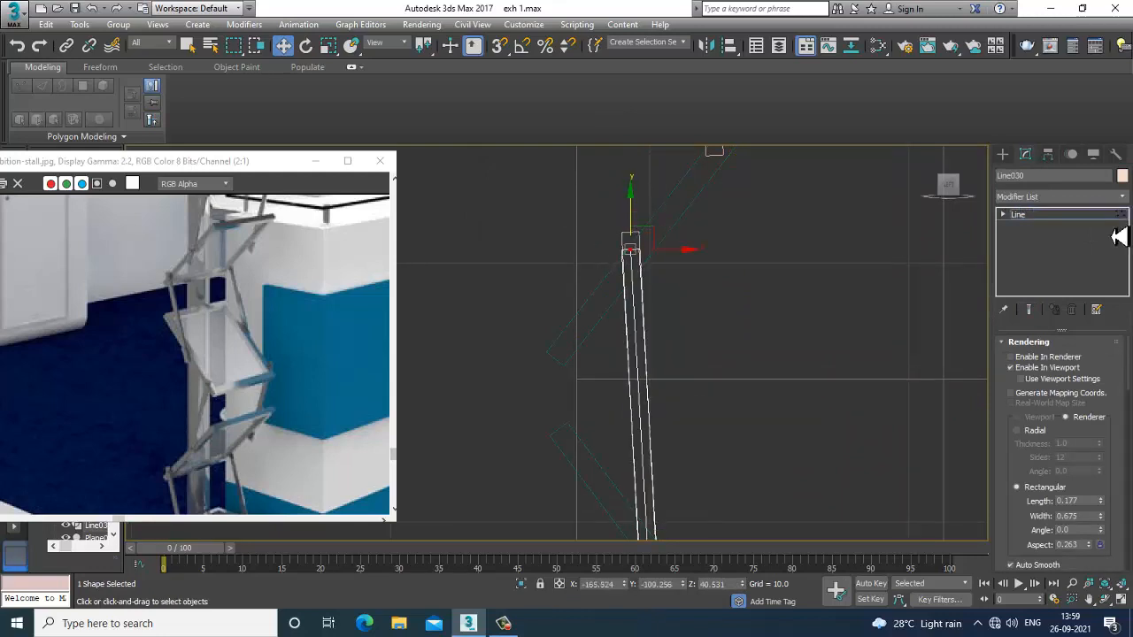
click(1018, 217)
Lower the upper vertex of the matching strut at X -148.9 to about Z 40.5
click(630, 242)
key(1)
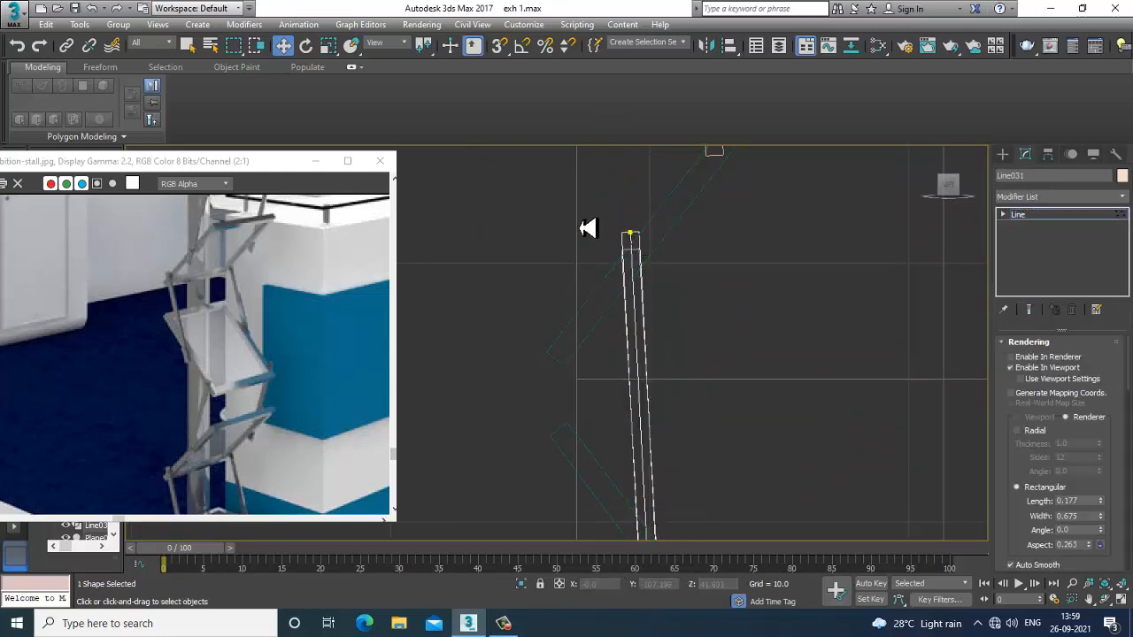
drag(637, 215, 643, 228)
scroll(654, 246, down, 2)
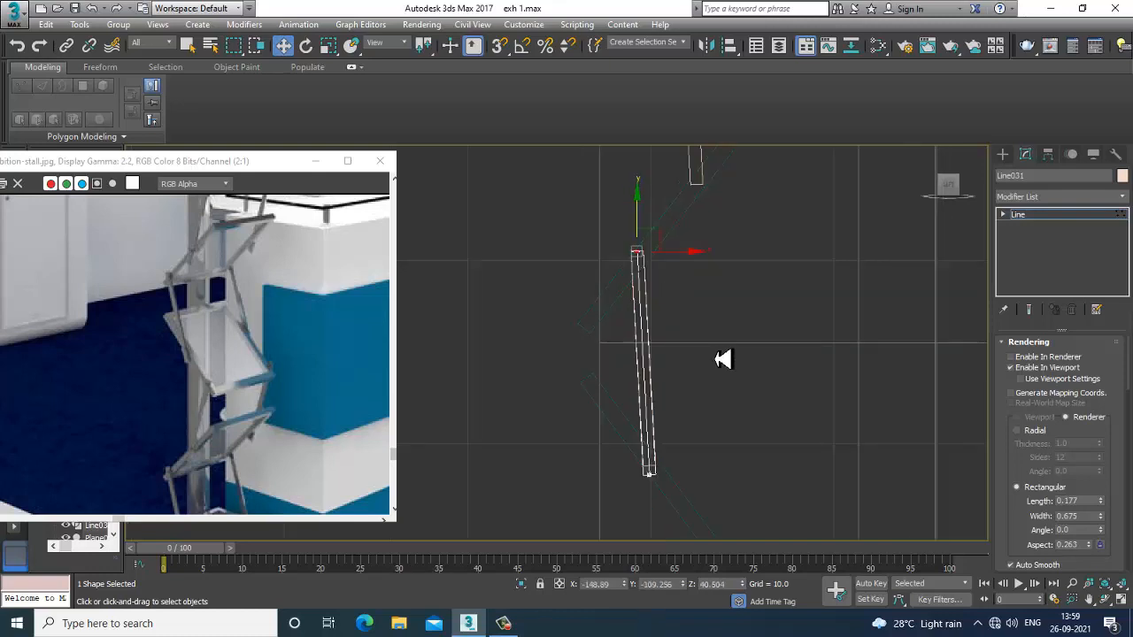
Raise the lower vertex of the X -148.9 strut to about Z 28.83 to align with its partner
middle_drag(714, 351, 694, 246)
drag(624, 395, 683, 313)
scroll(646, 326, up, 2)
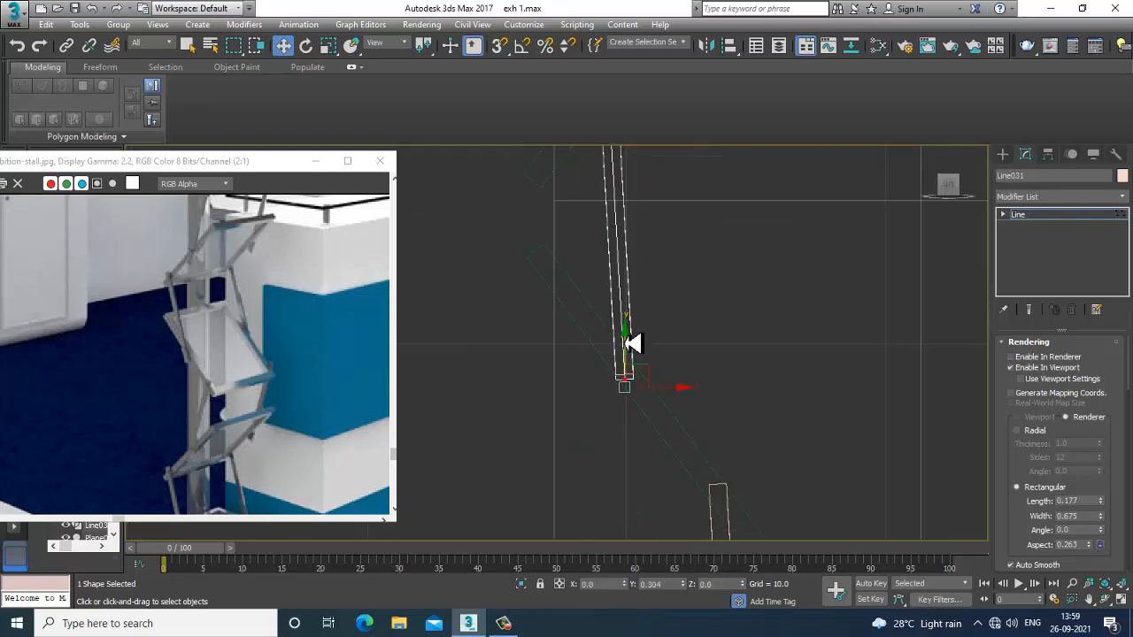
scroll(749, 230, down, 5)
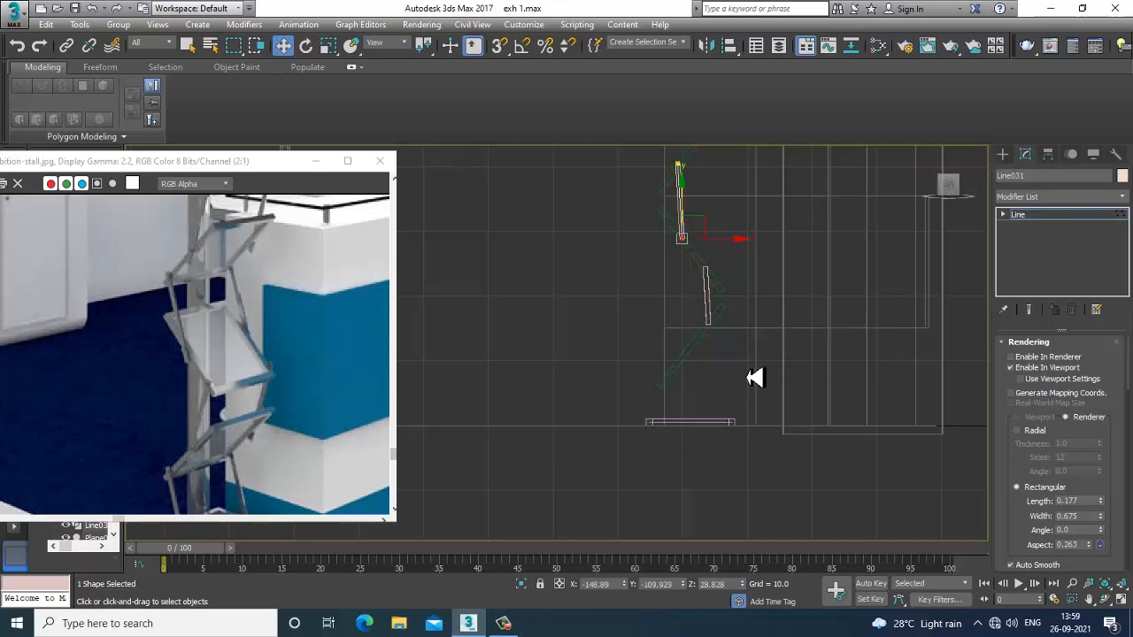
middle_drag(201, 451, 211, 320)
middle_drag(793, 296, 788, 341)
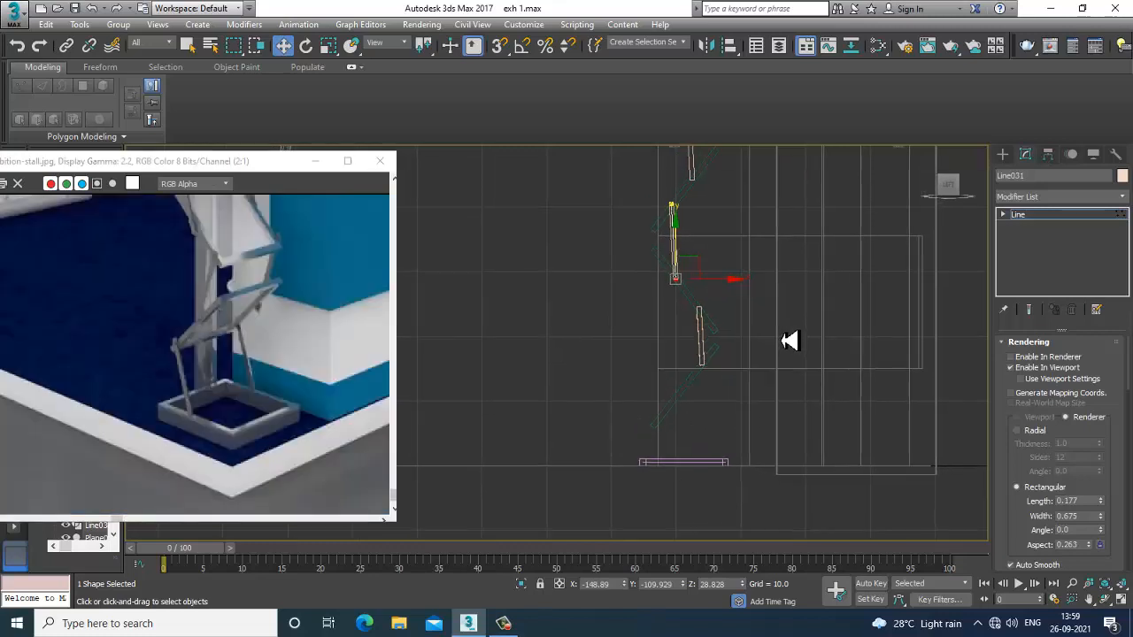
click(1017, 215)
Copy the lowest strut pair down and shift it sideways to connect the bottom panel to the base frame
scroll(701, 363, up, 3)
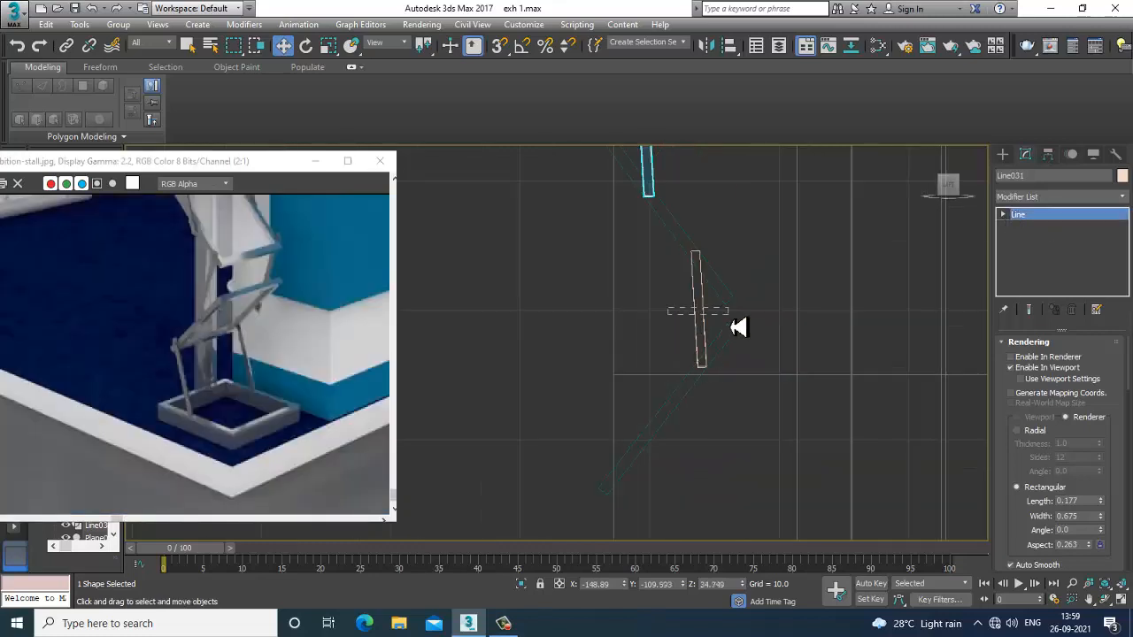
mouse_move(731, 326)
mouse_down()
mouse_move(726, 317)
mouse_move(717, 463)
mouse_up()
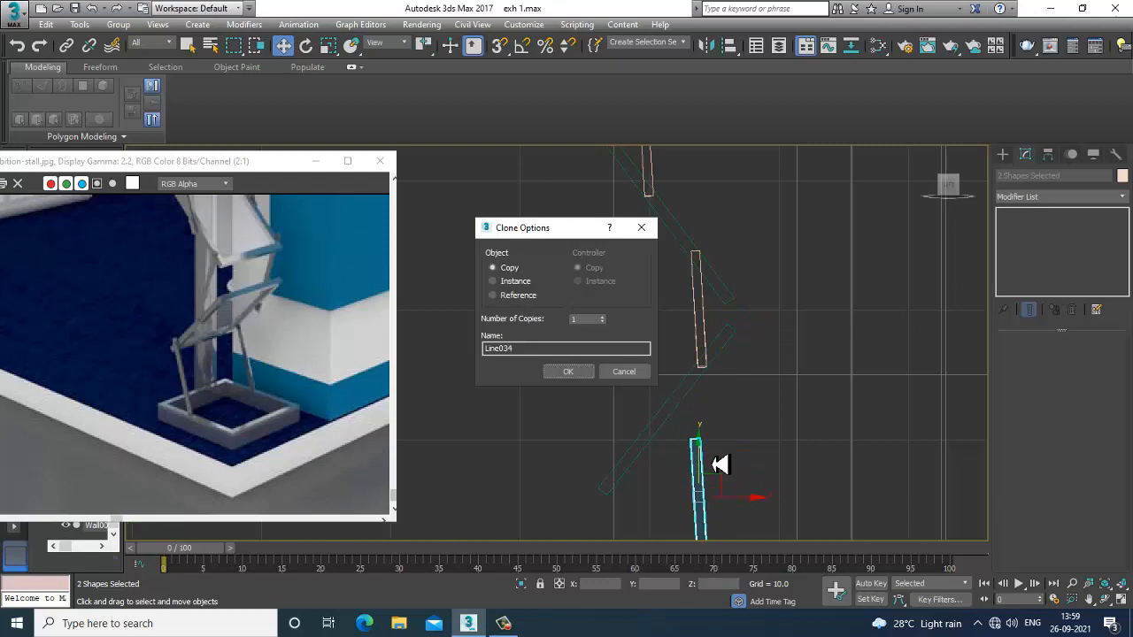
click(568, 375)
middle_drag(770, 473, 767, 321)
drag(751, 356, 692, 372)
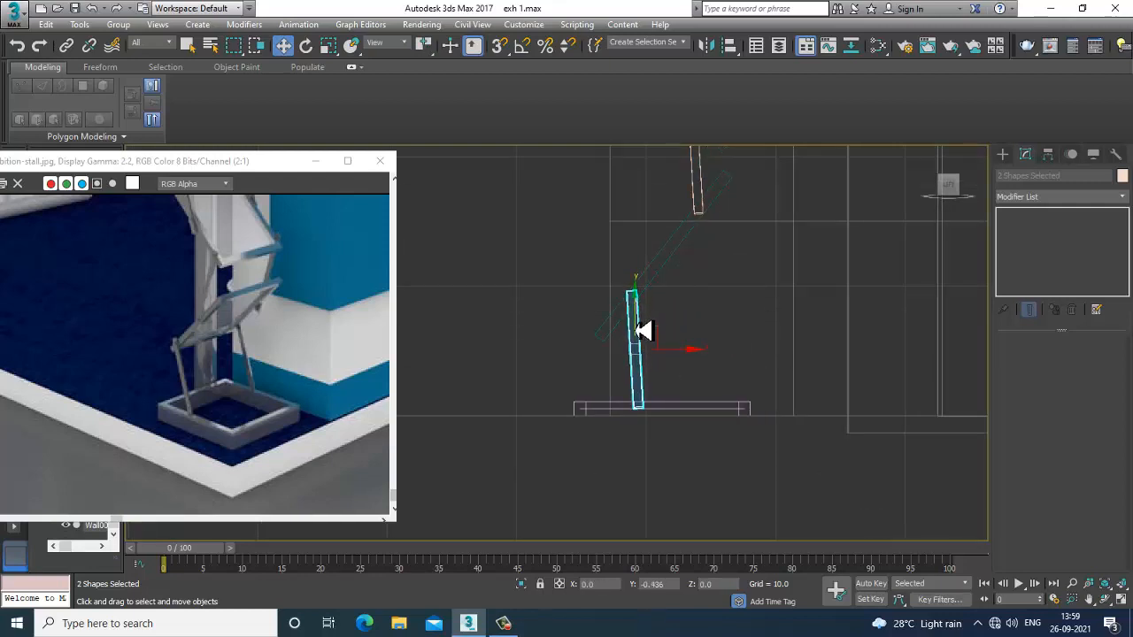
Examine the alignment of the struts with the tilted panels in the perspective view
scroll(668, 354, down, 2)
key(alt+w)
middle_drag(697, 337, 668, 417)
right_click(705, 434)
key(alt+w)
scroll(671, 446, down, 4)
scroll(664, 443, up, 5)
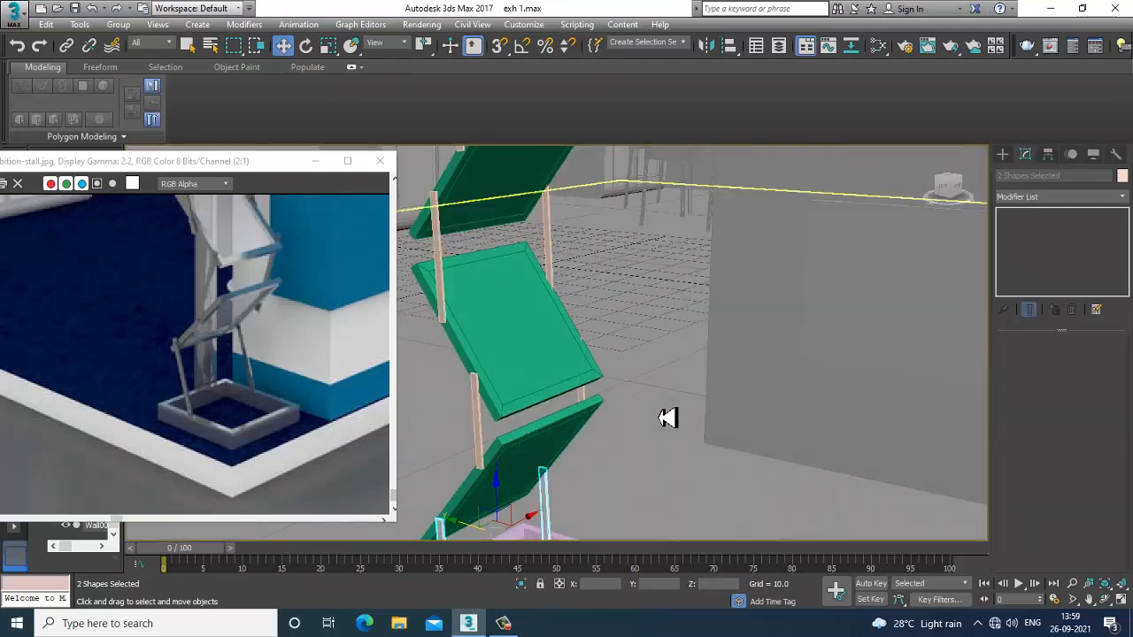
key(alt+w)
right_click(490, 487)
key(alt+w)
Create a bolt cylinder with AutoGrid on the upper end of the topmost strut, about 0.163 in radius and 0.232 high
scroll(660, 231, up, 5)
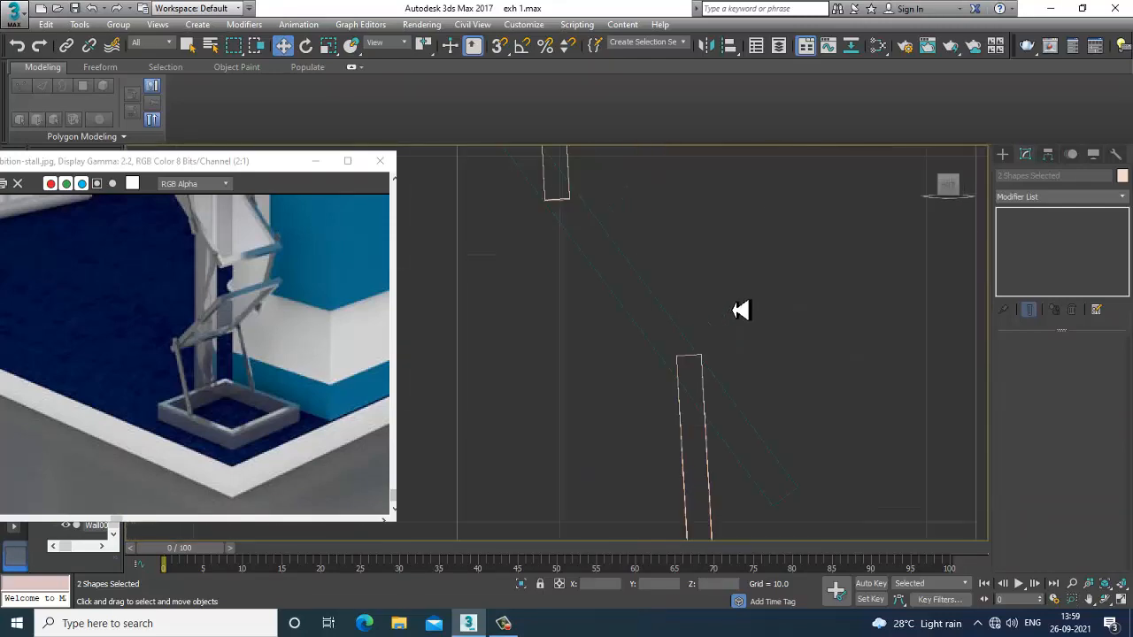
middle_drag(625, 266, 634, 520)
scroll(634, 204, down, 3)
middle_drag(633, 204, 664, 376)
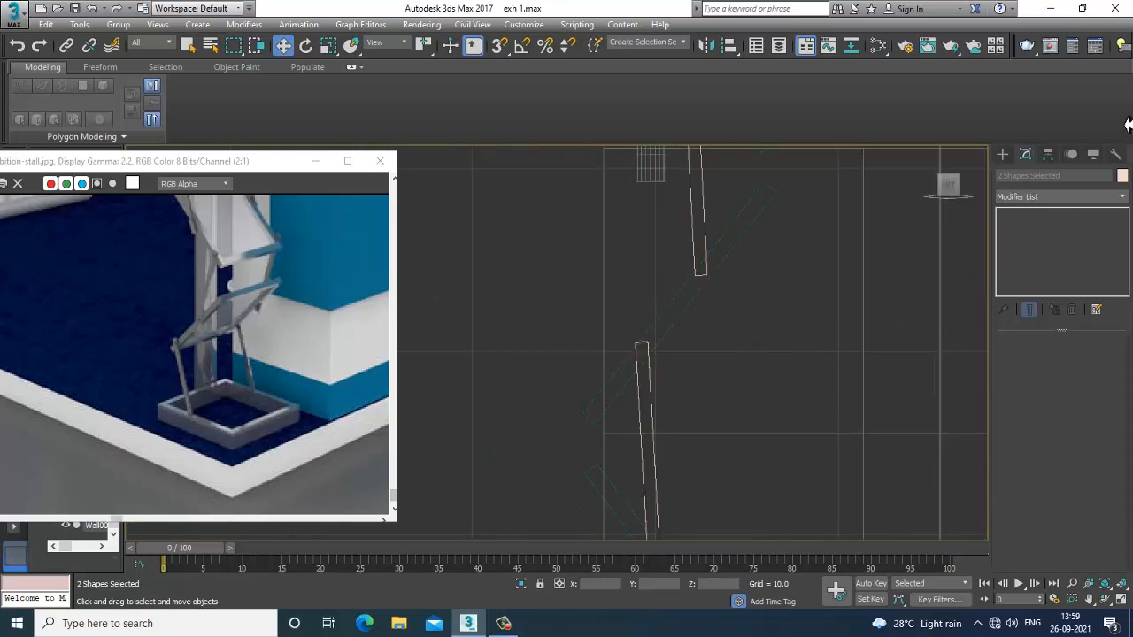
click(1003, 157)
click(1004, 175)
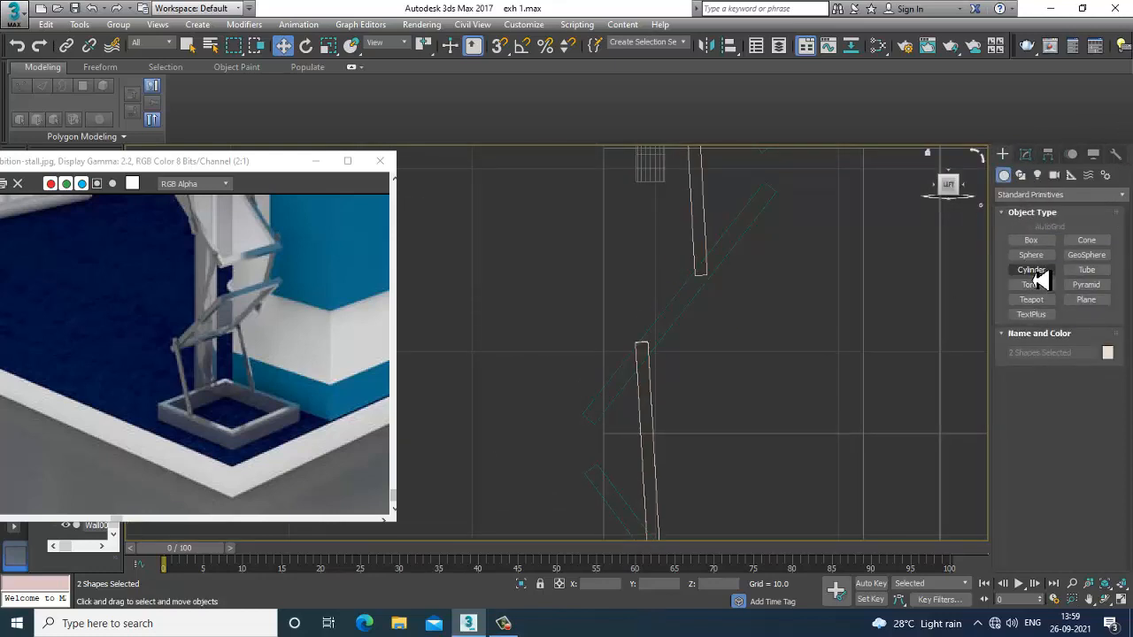
click(1031, 269)
scroll(695, 356, up, 5)
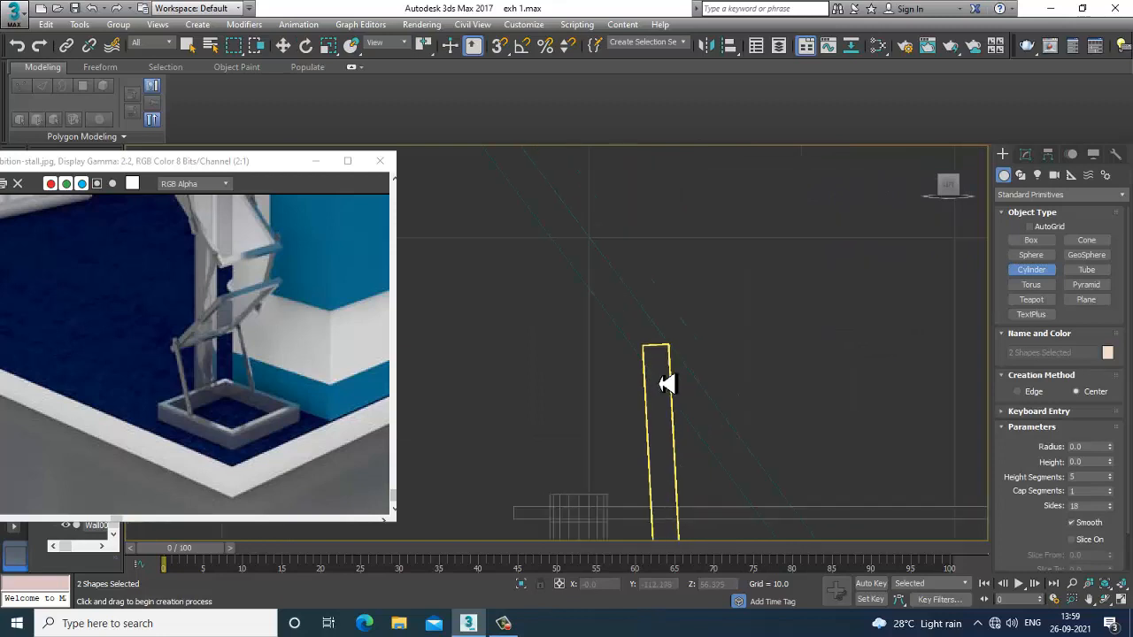
scroll(667, 372, up, 3)
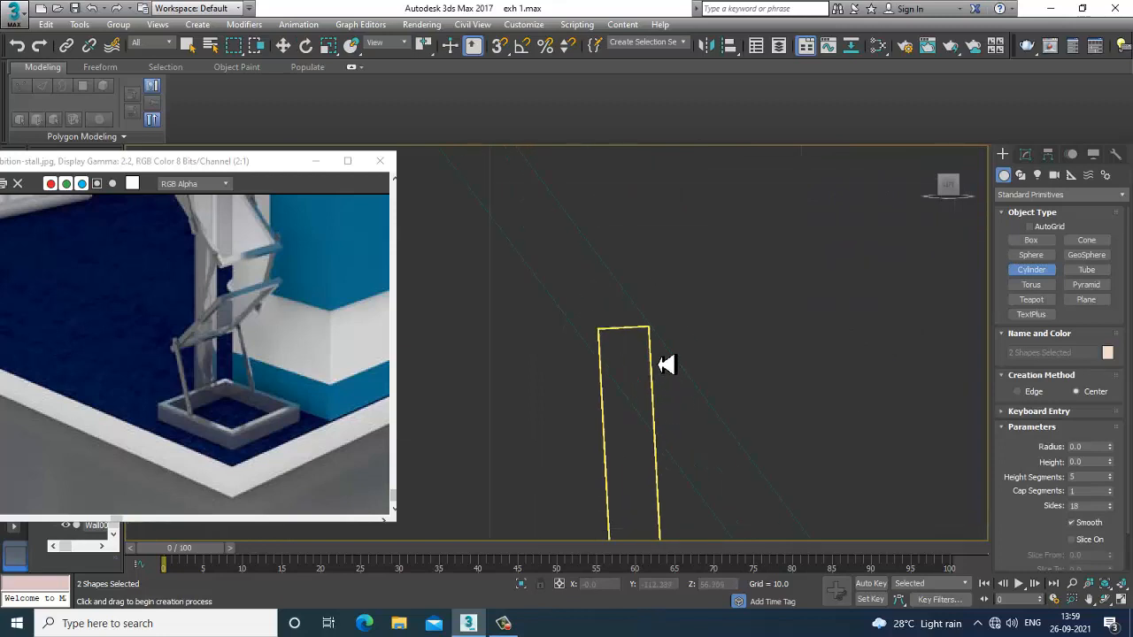
click(1041, 228)
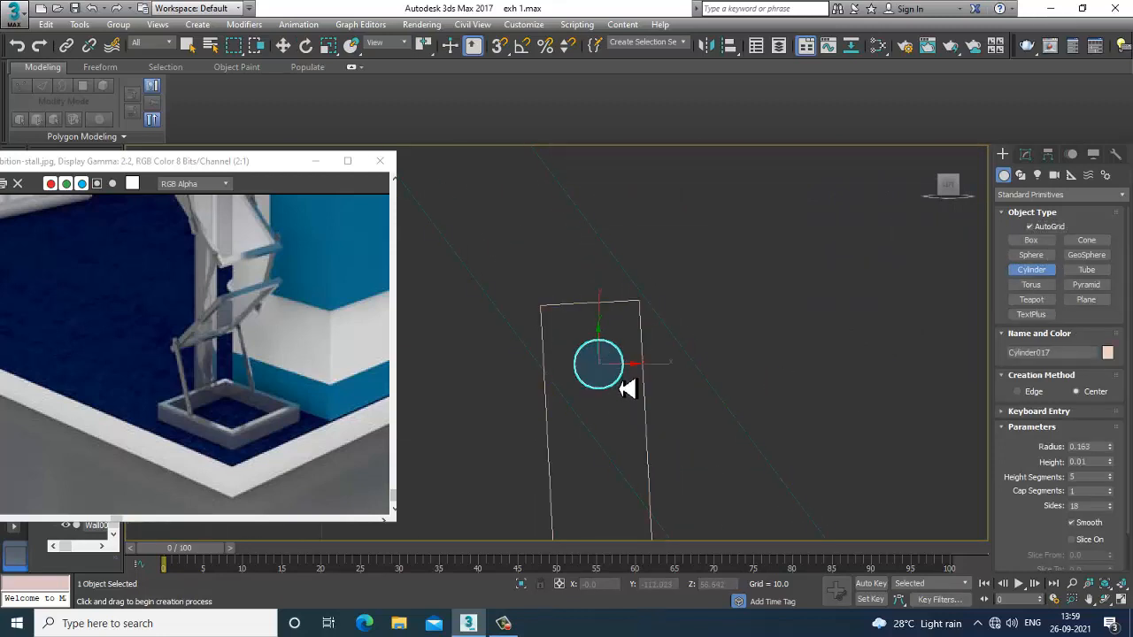
click(624, 368)
Reduce the bolt cylinder to 8 sides
key(w)
key(alt+w)
right_click(673, 410)
key(alt+w)
scroll(674, 410, down, 5)
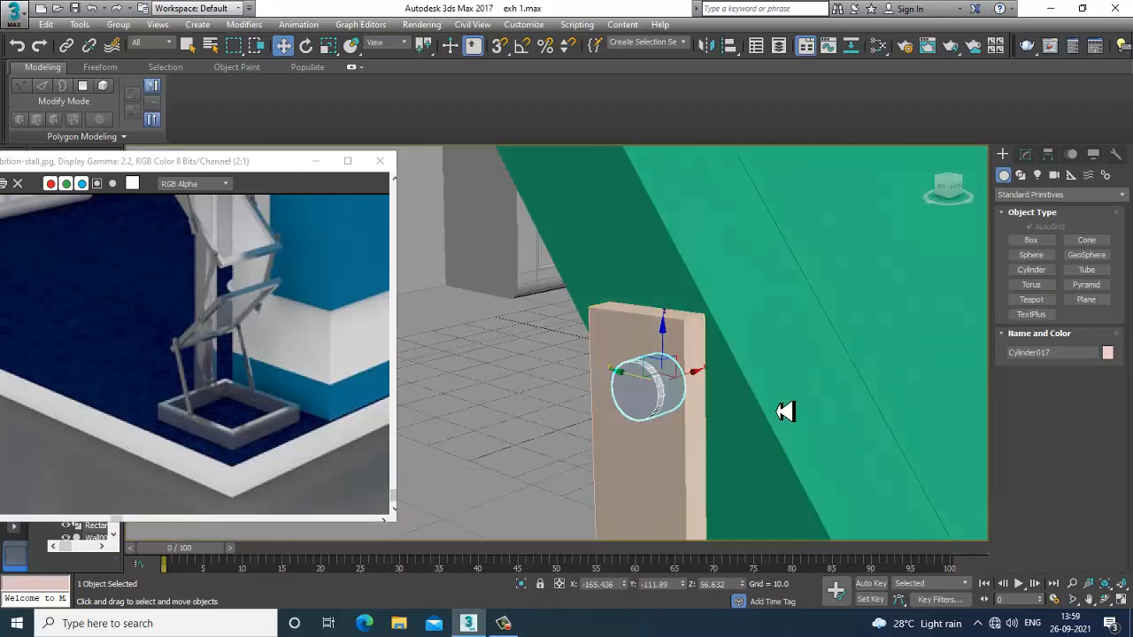
alt+middle_drag(786, 411, 849, 390)
click(1024, 154)
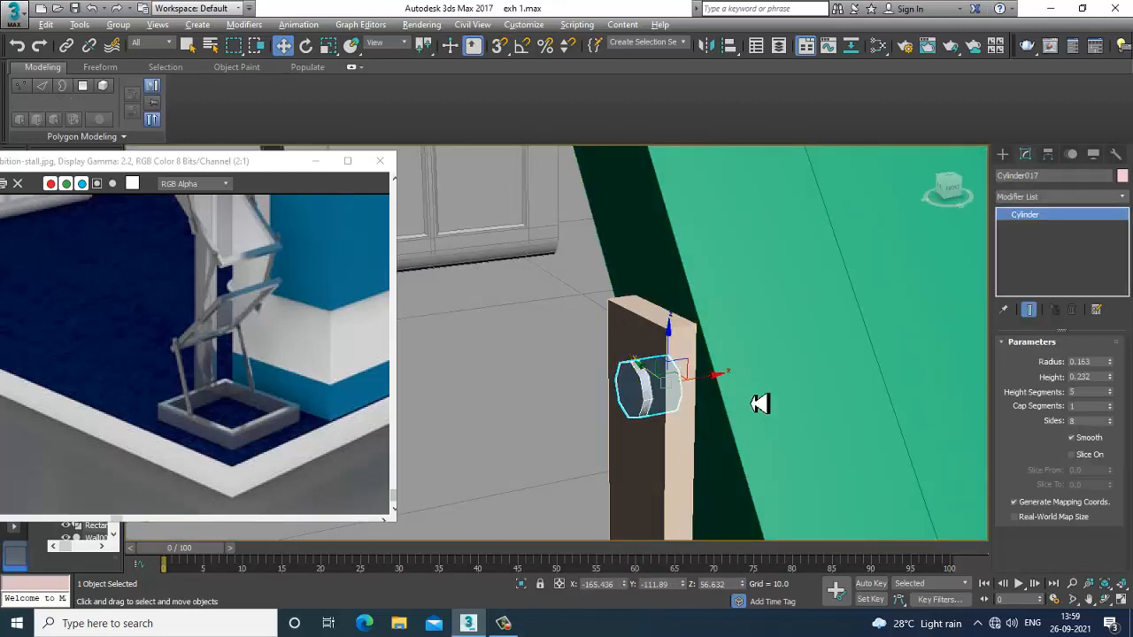
Stretch the bolt along its axis and move it into the strut, to about X -165.25
alt+middle_drag(758, 399, 664, 399)
key(r)
drag(614, 392, 577, 404)
key(w)
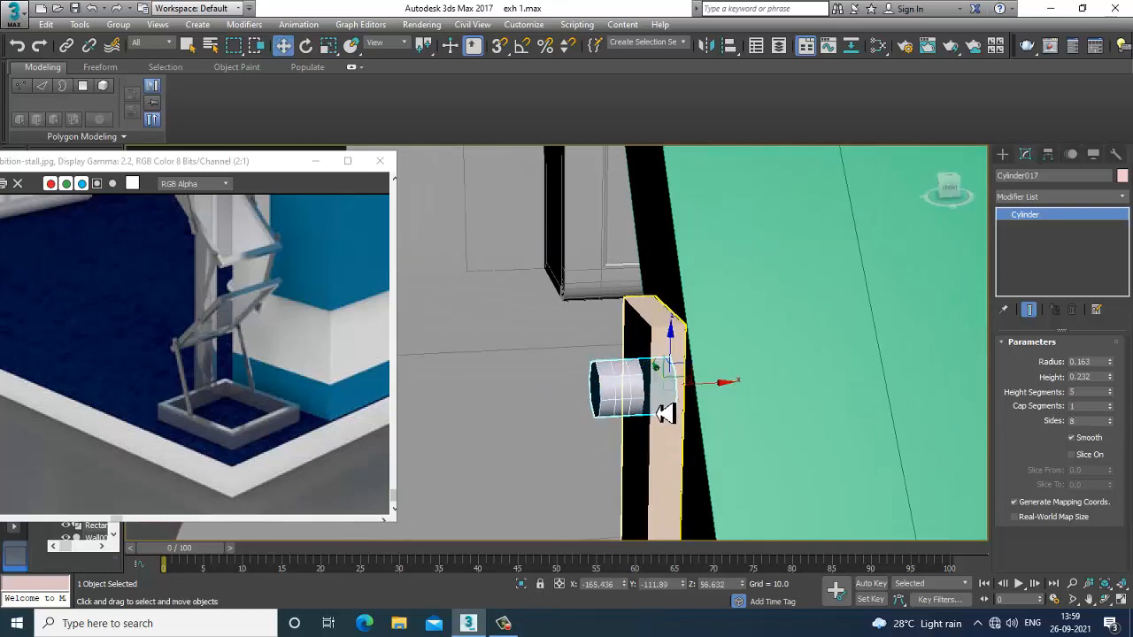
drag(715, 394, 748, 388)
alt+middle_drag(749, 388, 753, 397)
key(alt+w)
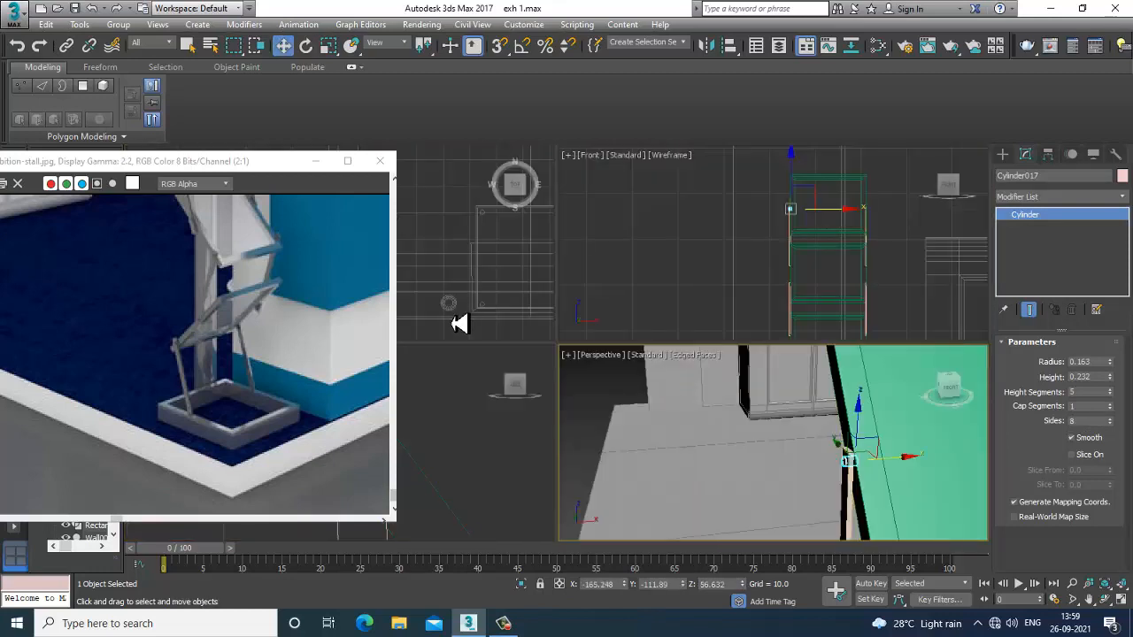
Copy the bolt horizontally in the front view onto the opposite strut, at about X -148.72
middle_drag(832, 254, 796, 253)
key(alt+w)
scroll(708, 311, up, 3)
middle_drag(708, 311, 891, 333)
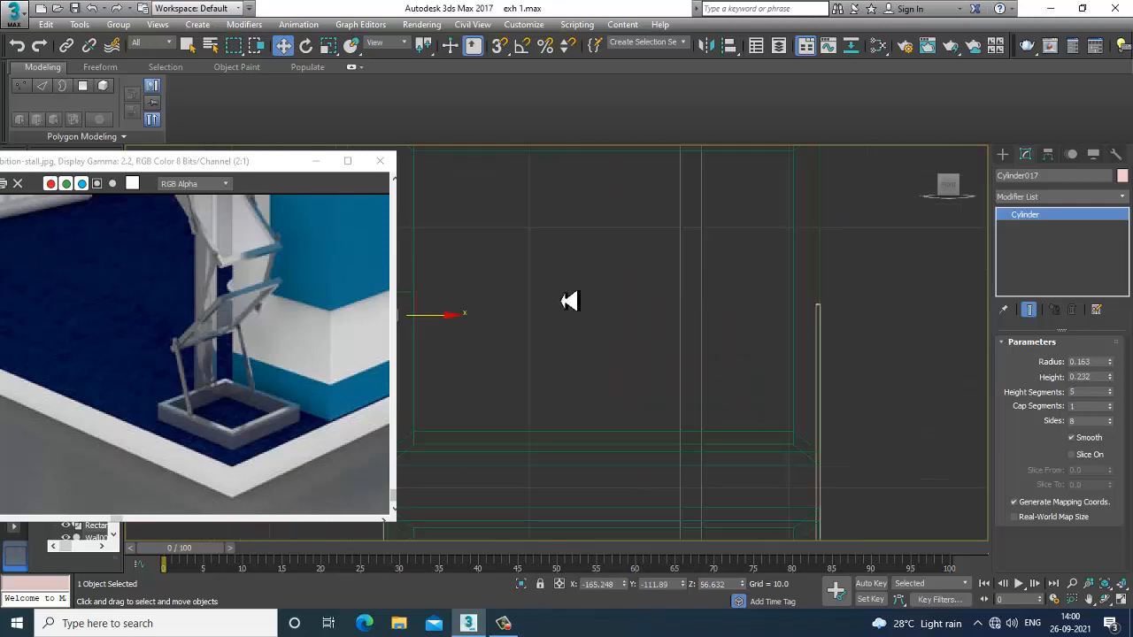
middle_drag(533, 313, 639, 304)
drag(543, 316, 974, 347)
click(579, 373)
Copy the bolt down to the lower end of the same strut, shifting it about 0.62 sideways to centre it
key(alt+w)
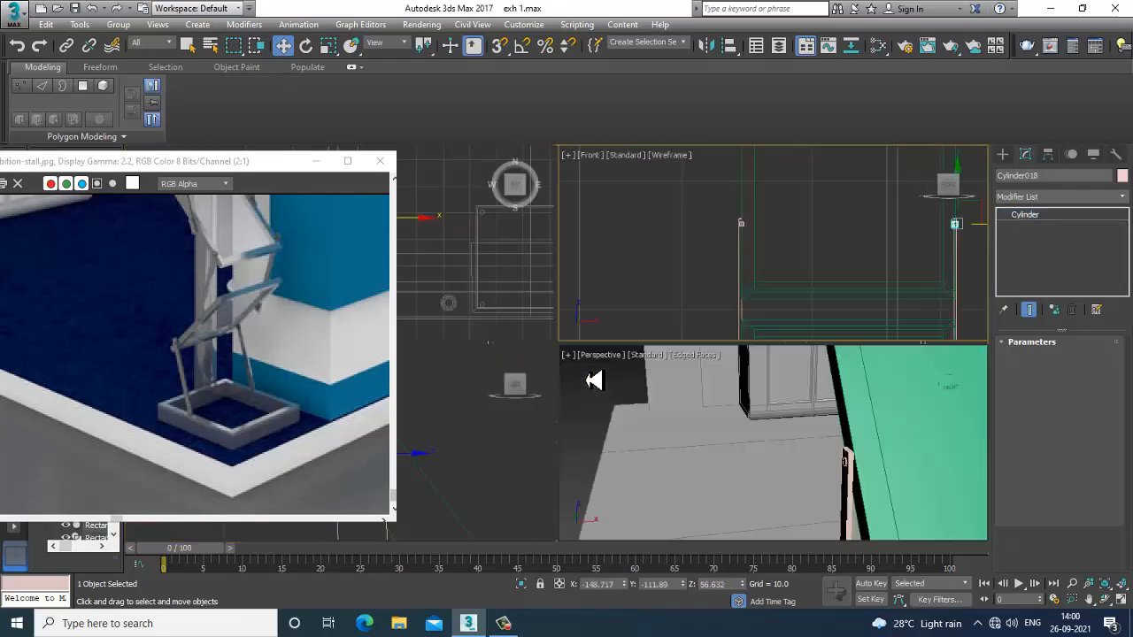
right_click(591, 381)
middle_drag(653, 462, 625, 454)
right_click(466, 455)
key(alt+w)
key(z)
scroll(539, 423, down, 8)
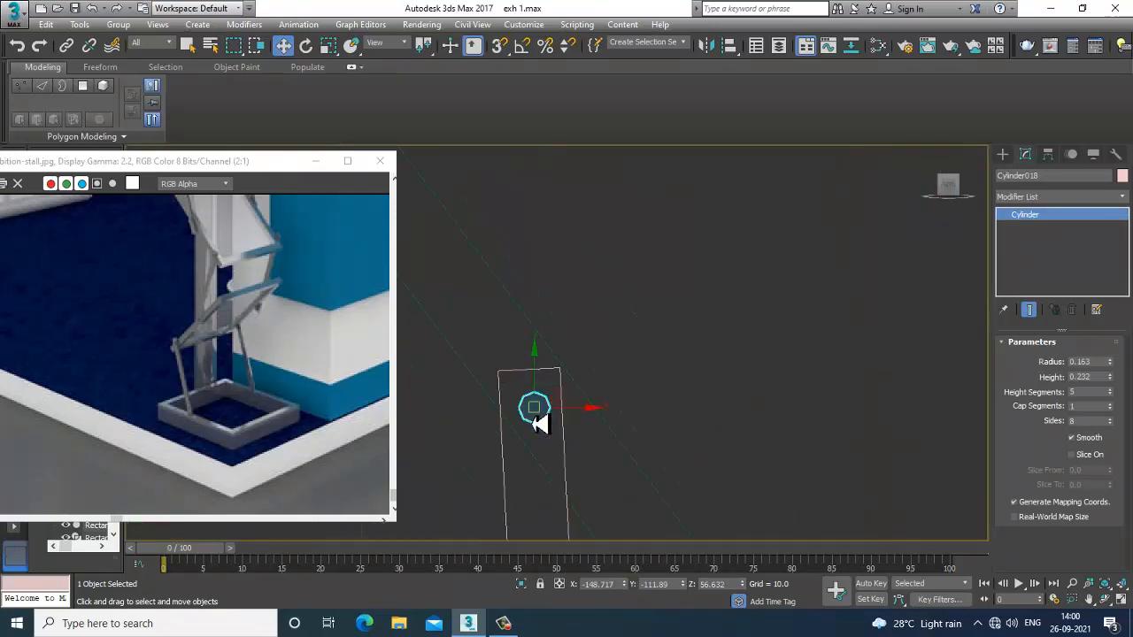
middle_drag(618, 388, 591, 302)
scroll(592, 302, down, 3)
middle_drag(598, 363, 588, 272)
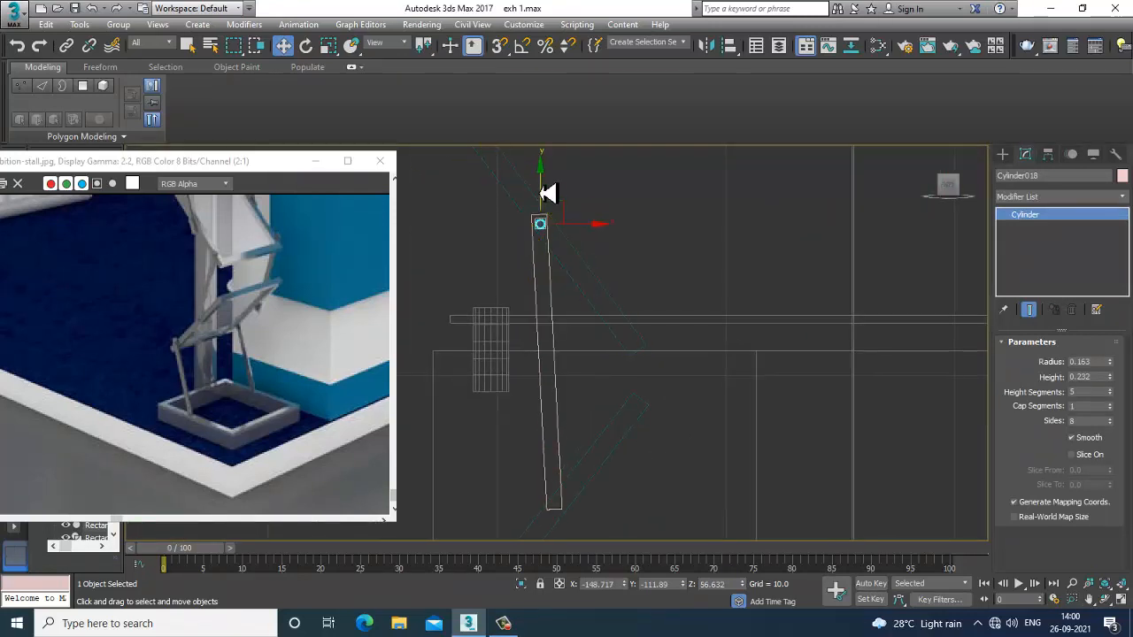
drag(548, 194, 564, 420)
shift+drag(595, 474, 592, 500)
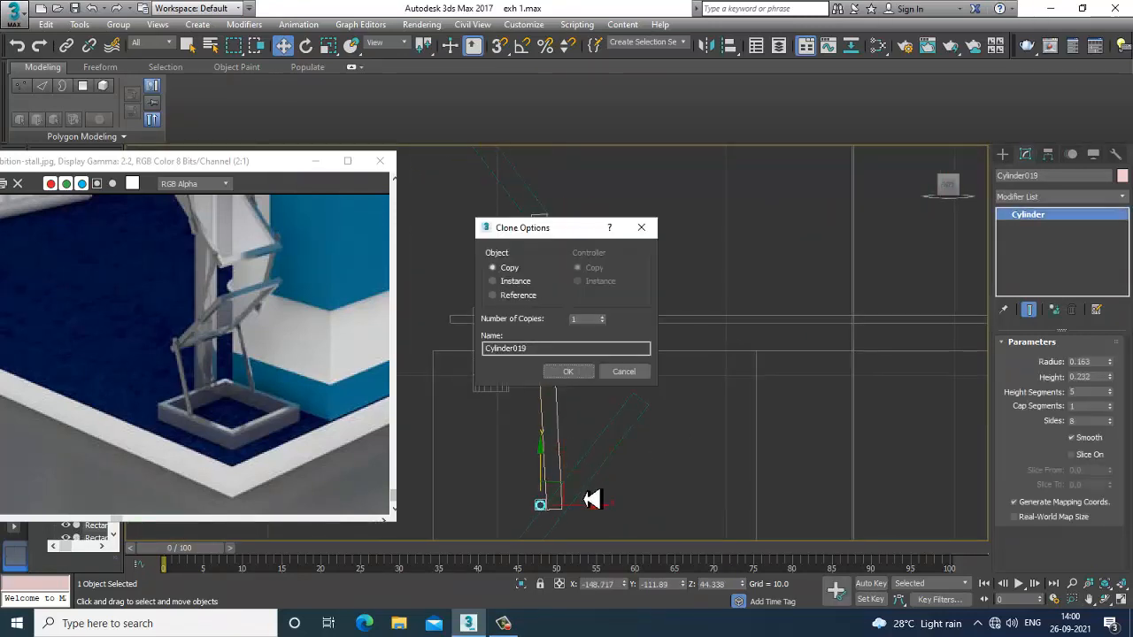
click(567, 372)
mouse_move(563, 421)
middle_down()
mouse_move(580, 322)
mouse_move(572, 290)
middle_up()
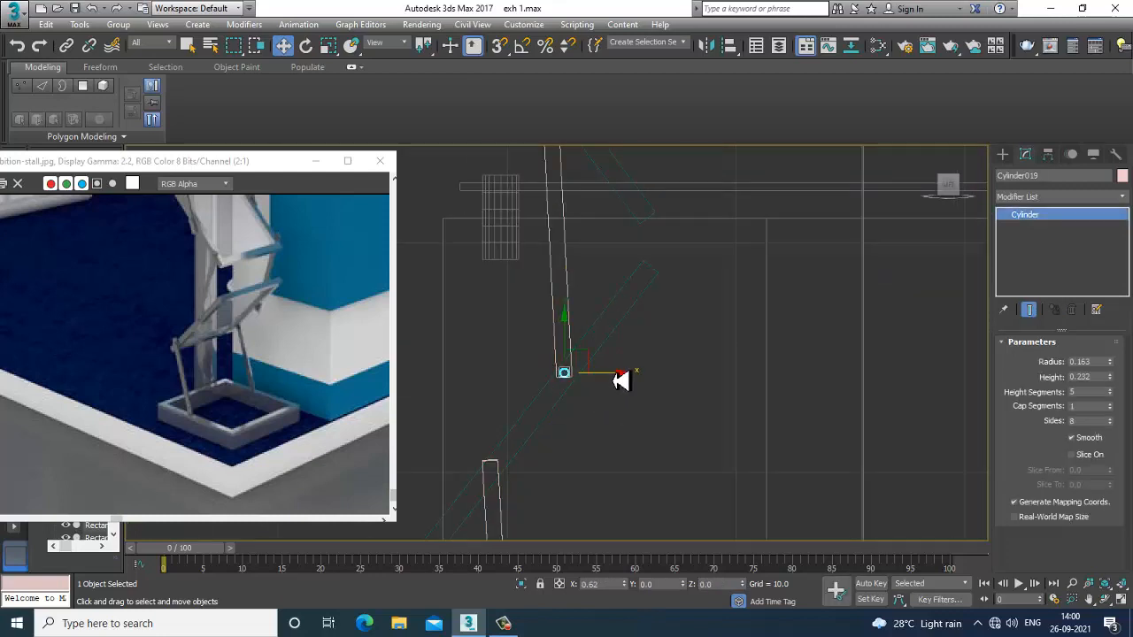
Examine the copied bolt's position on the stand in the perspective view
key(alt+w)
right_click(715, 425)
key(alt+w)
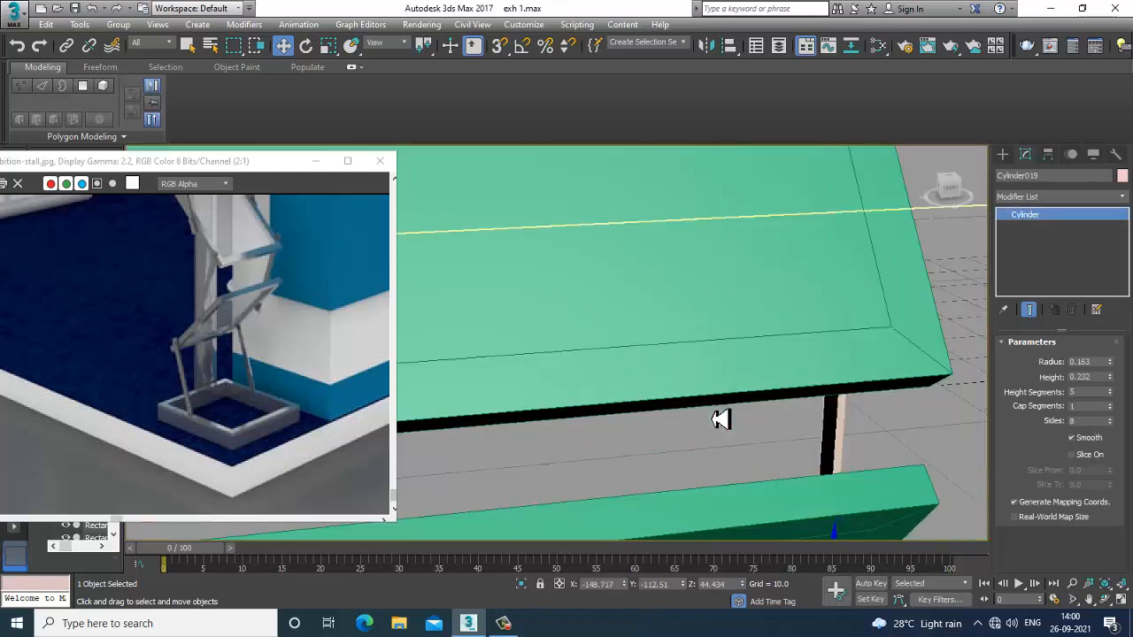
key(z)
scroll(731, 417, down, 3)
alt+middle_drag(731, 417, 698, 418)
scroll(699, 417, down, 4)
scroll(822, 372, down, 5)
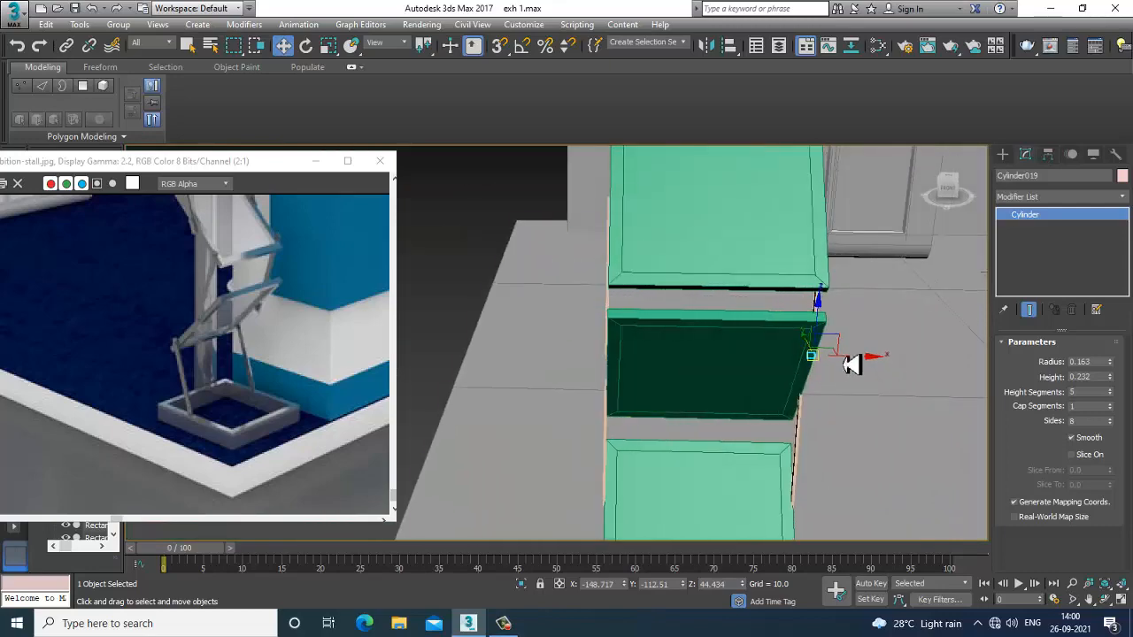
Copy the bolt horizontally onto the opposite strut, at about X -165.33
drag(867, 362, 664, 398)
click(571, 373)
key(z)
scroll(681, 364, down, 4)
mouse_move(680, 363)
alt+middle_down()
mouse_move(708, 356)
mouse_move(678, 363)
alt+middle_up()
scroll(677, 364, down, 4)
Copy the bolt down in the left view and centre it on the upper end of the next strut, about Y -109.24, Z 40.03
key(alt+w)
right_click(480, 466)
key(alt+w)
key(z)
scroll(489, 440, down, 5)
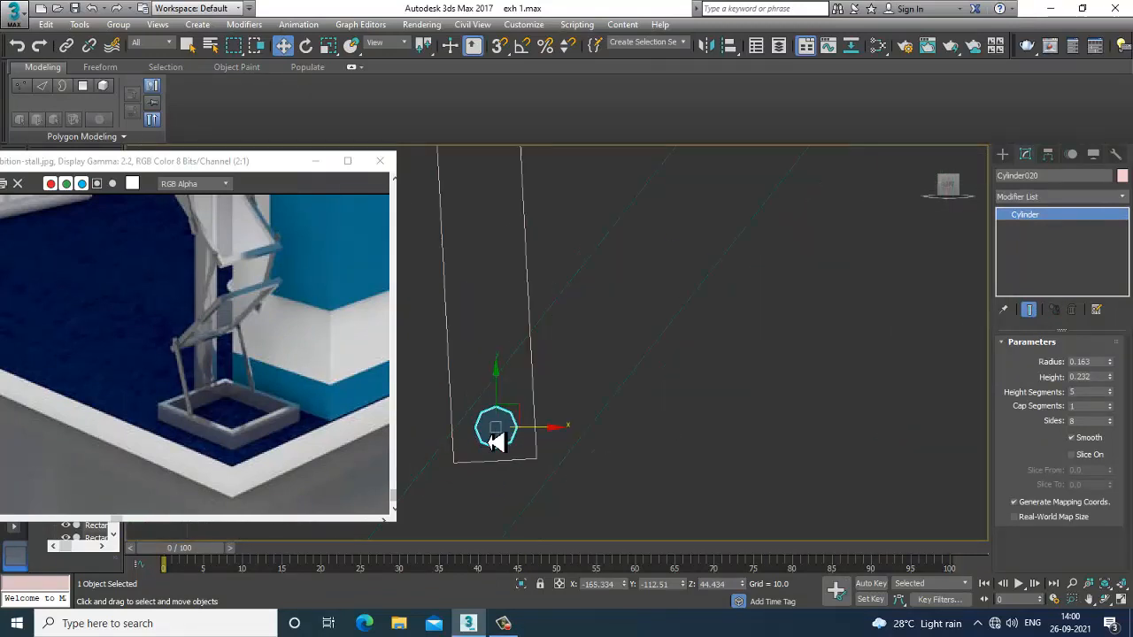
scroll(491, 436, down, 7)
middle_drag(548, 475, 605, 316)
scroll(602, 310, up, 3)
middle_drag(544, 206, 634, 227)
drag(611, 177, 631, 300)
click(559, 373)
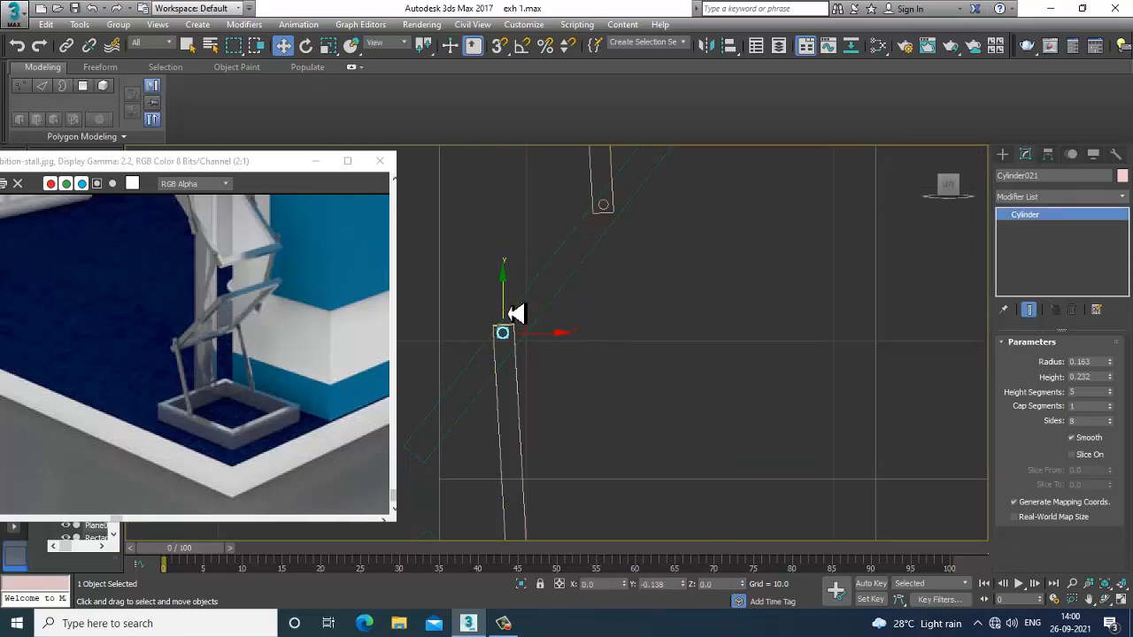
Shift the new bolt slightly along X into the strut, to about X -165.28
key(alt+w)
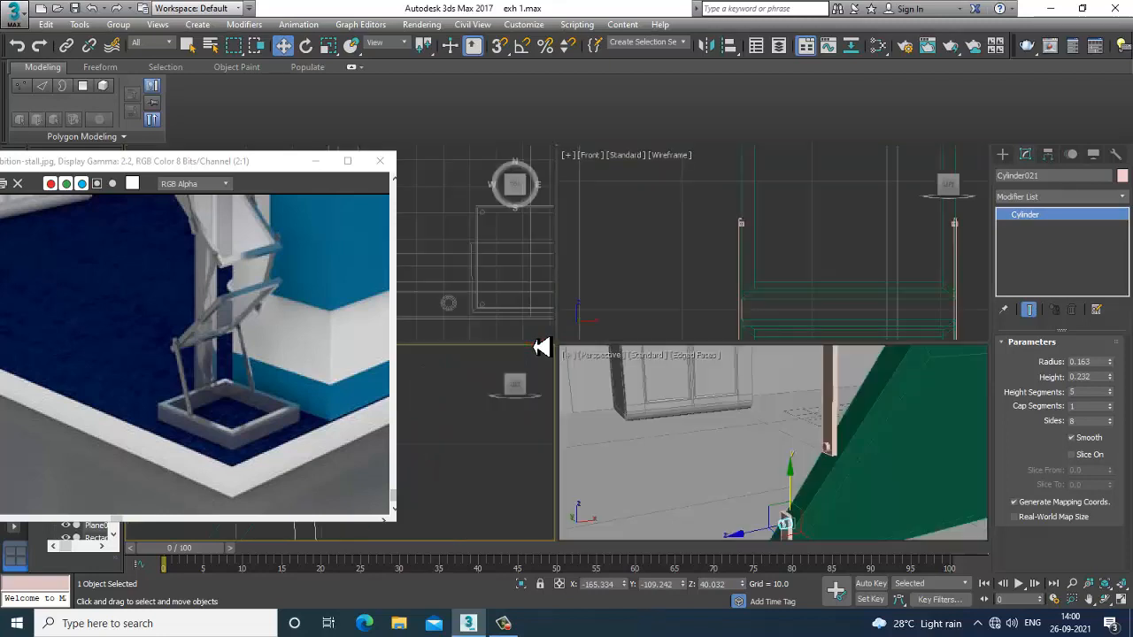
right_click(771, 430)
key(z)
key(alt+w)
scroll(778, 429, down, 4)
alt+middle_drag(778, 428, 745, 427)
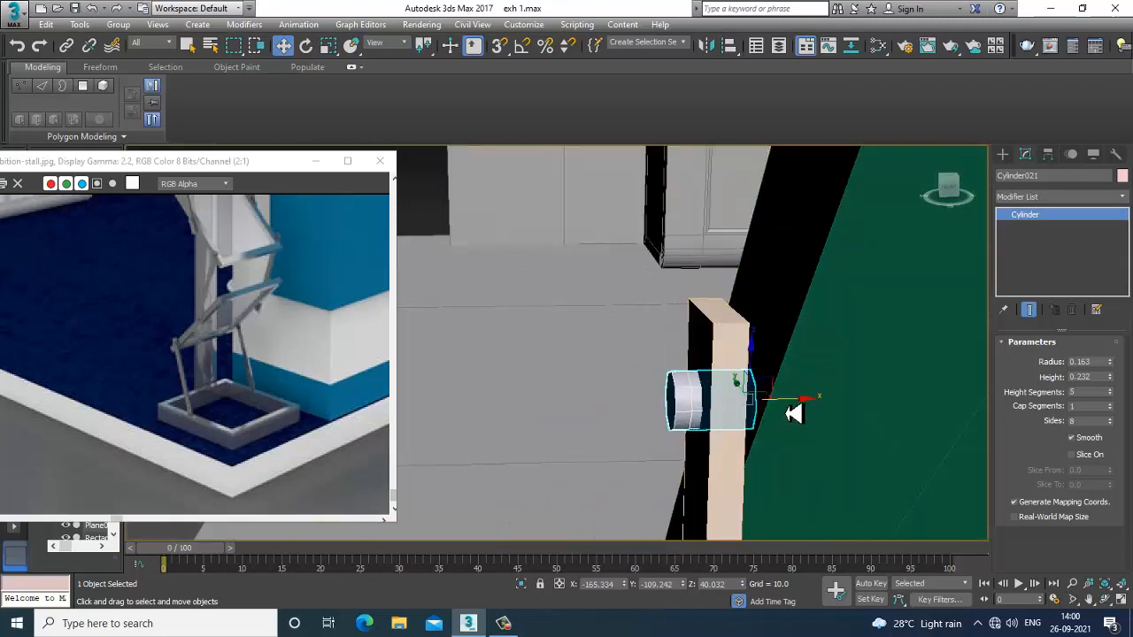
drag(795, 409, 804, 407)
alt+middle_drag(804, 407, 664, 389)
Copy this bolt horizontally in the front view onto the opposite strut, at about X -148.72
key(alt+w)
right_click(729, 288)
key(alt+w)
scroll(808, 342, up, 5)
middle_drag(763, 416, 754, 392)
scroll(741, 250, up, 3)
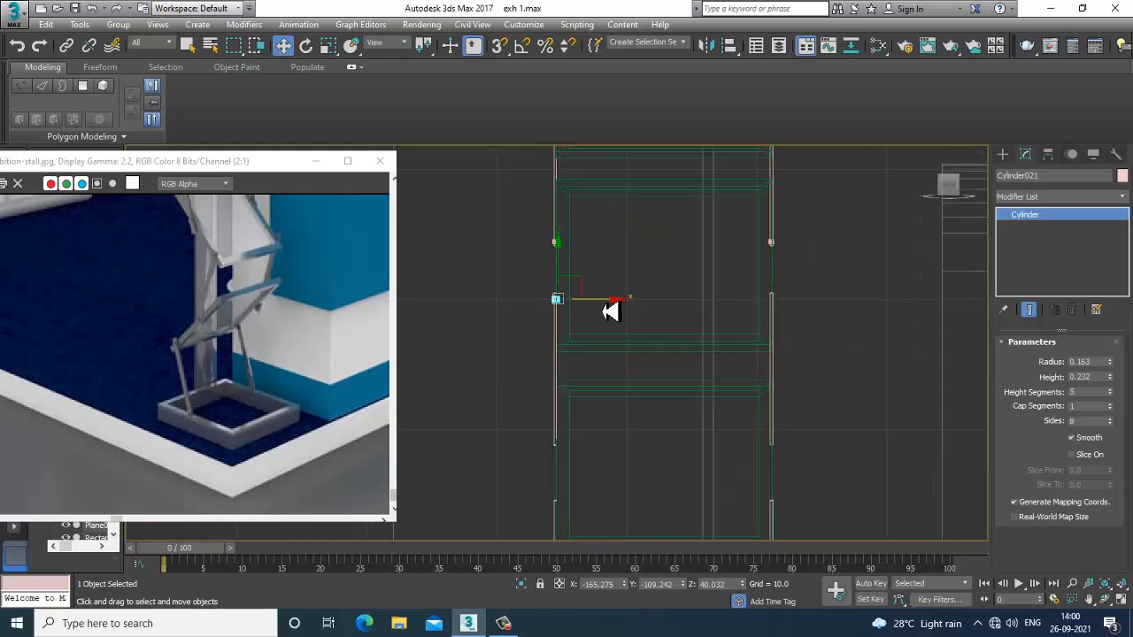
drag(611, 312, 814, 331)
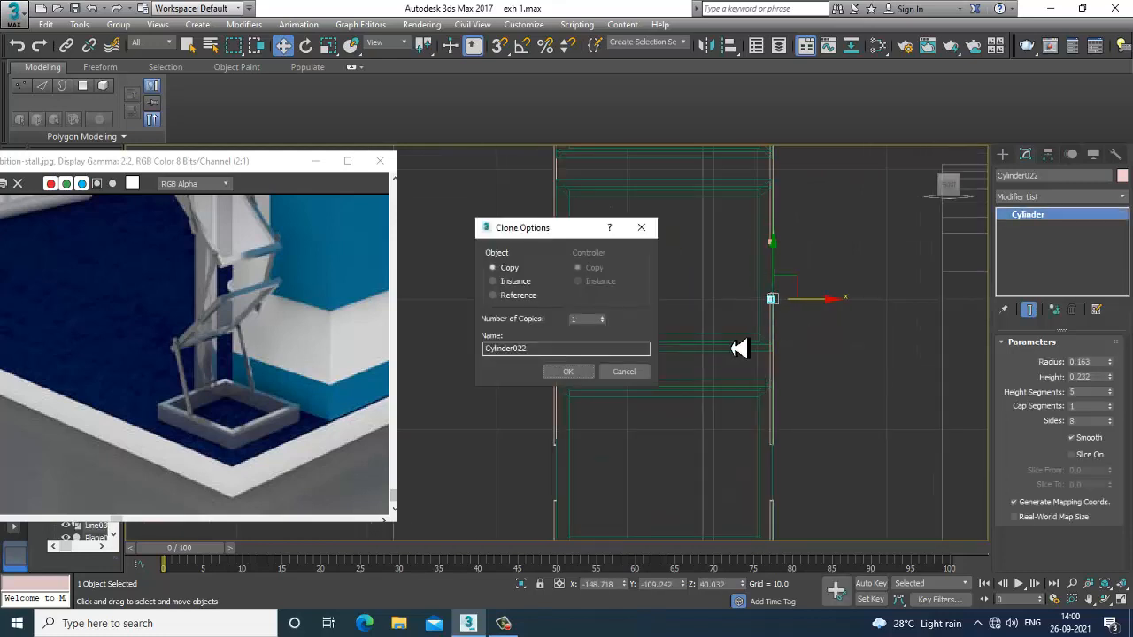
click(569, 370)
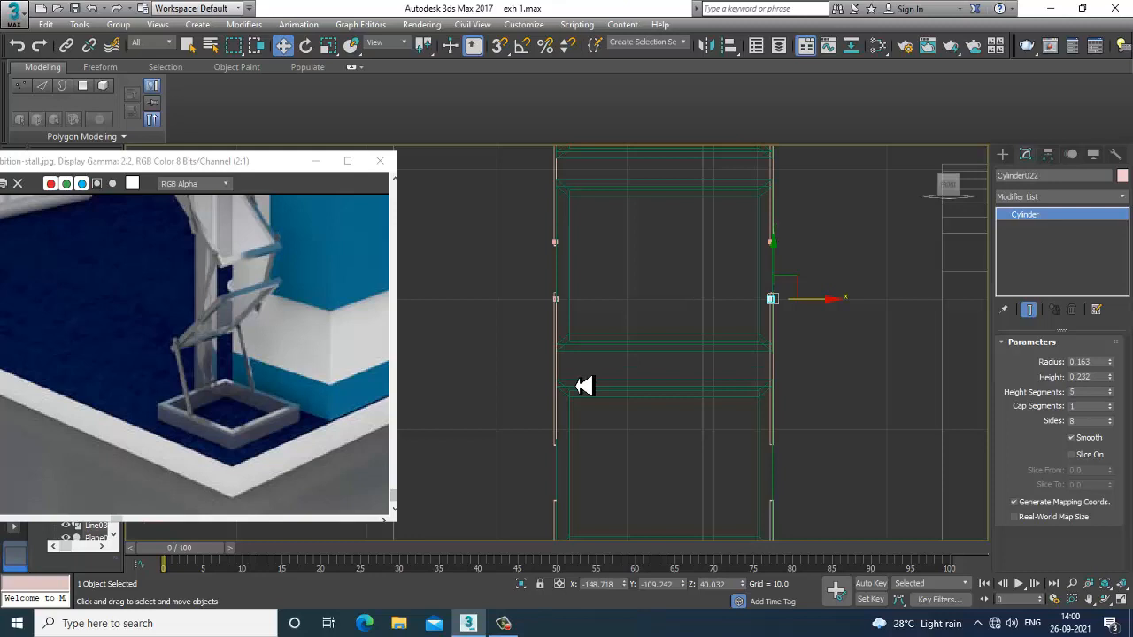
Copy both upper-end bolts down to the lower end of the same struts, shifting them about 0.66 sideways to centre them
key(alt+w)
right_click(501, 440)
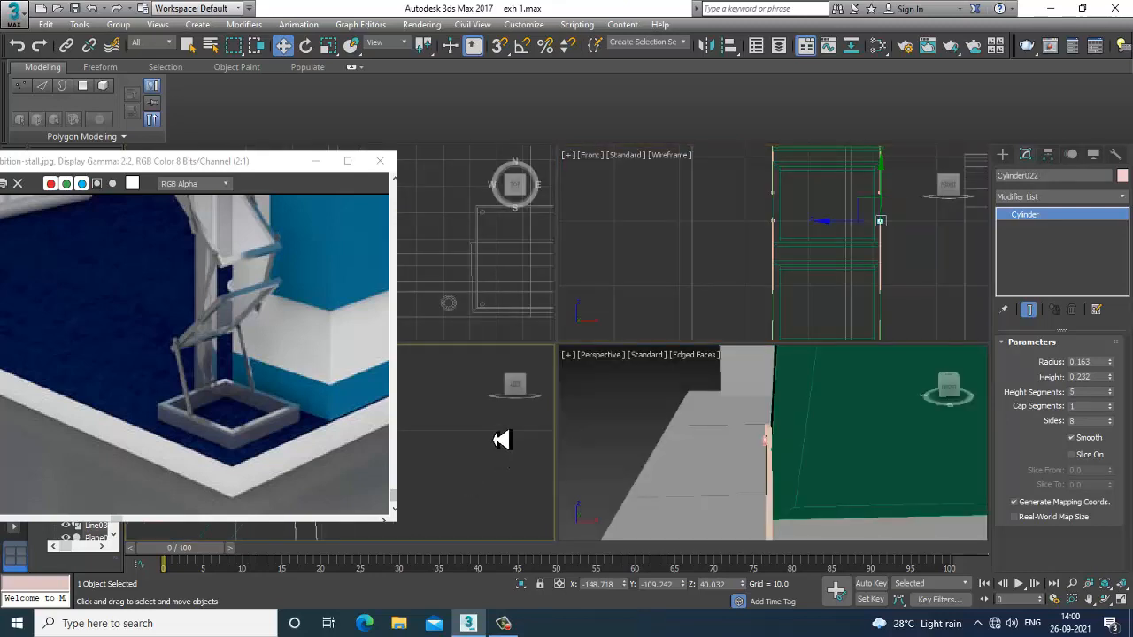
key(z)
scroll(496, 393, down, 6)
key(alt+w)
middle_drag(519, 362, 537, 266)
scroll(540, 269, down, 5)
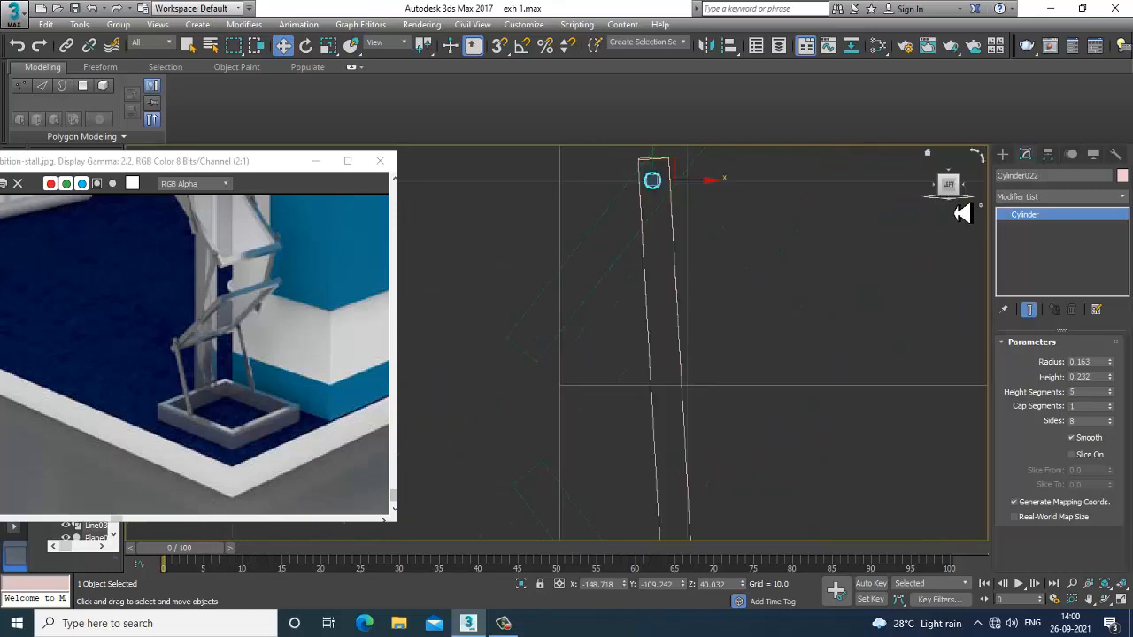
middle_drag(744, 156, 690, 333)
scroll(686, 331, up, 3)
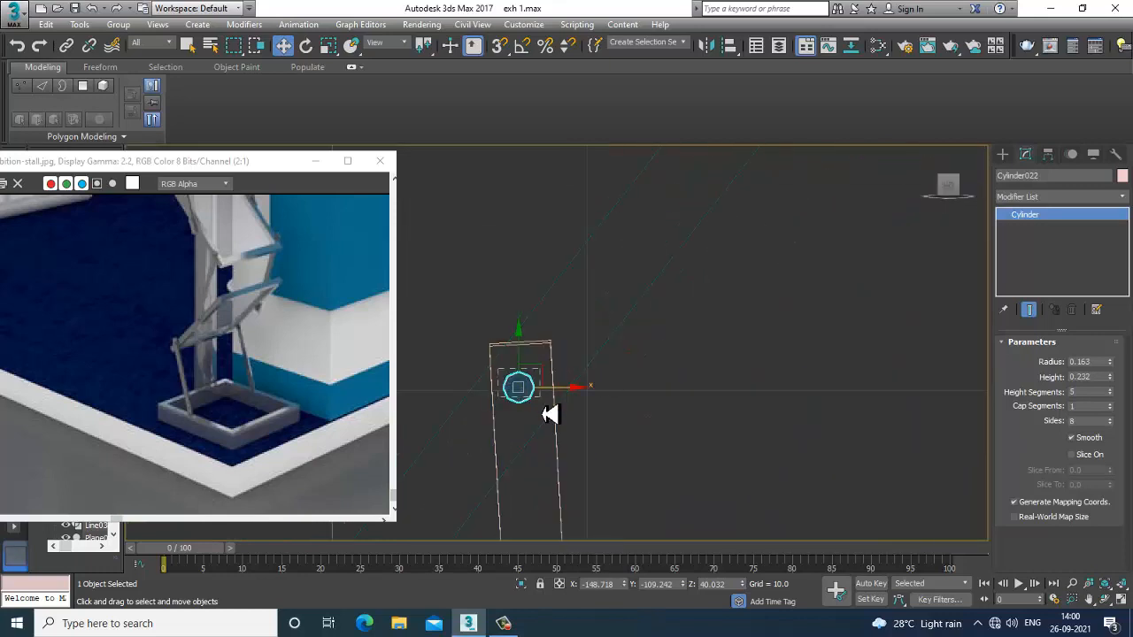
drag(549, 414, 582, 344)
scroll(582, 344, down, 4)
middle_drag(618, 370, 624, 227)
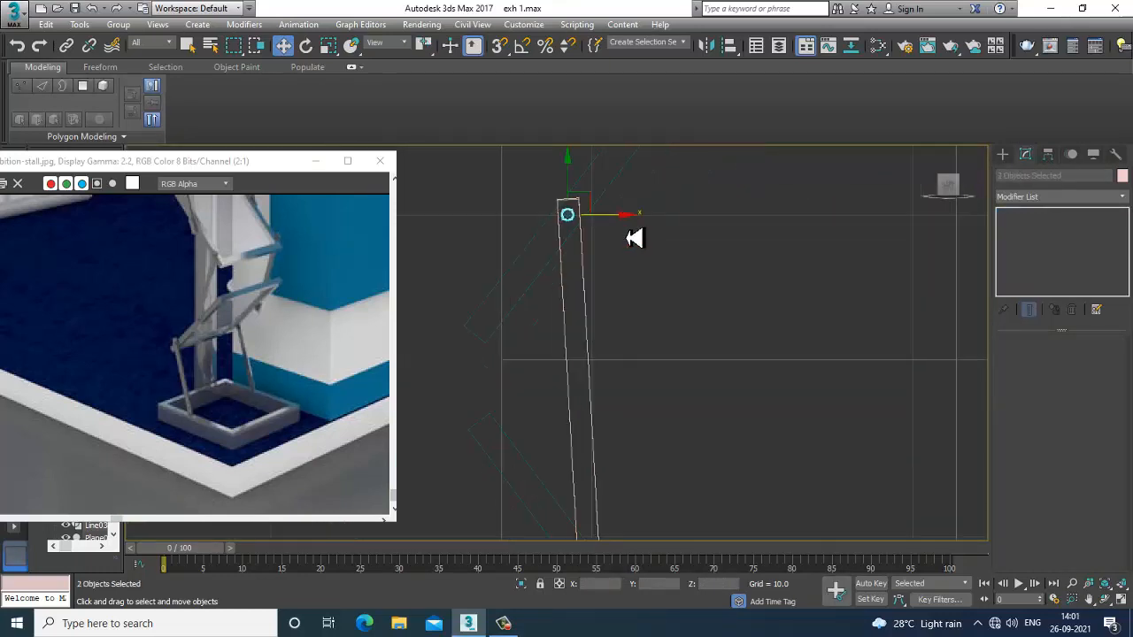
scroll(625, 234, down, 4)
drag(615, 196, 652, 331)
click(609, 371)
scroll(584, 377, up, 5)
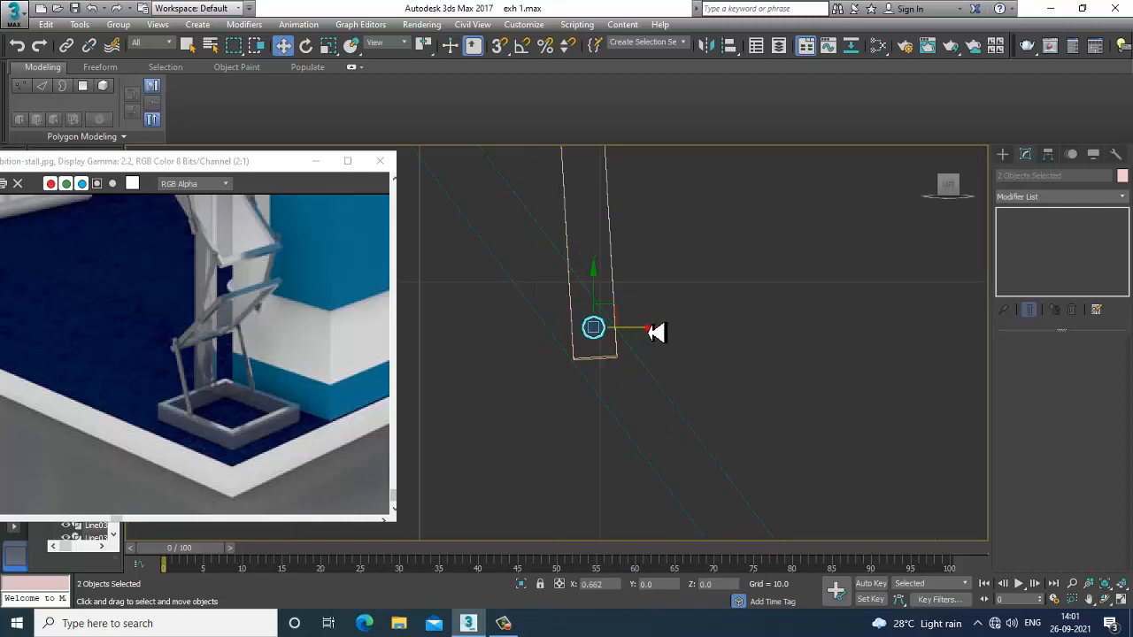
Copy the bolt pair down and sideways onto the upper end of the next struts below
scroll(695, 380, down, 3)
middle_drag(695, 380, 634, 222)
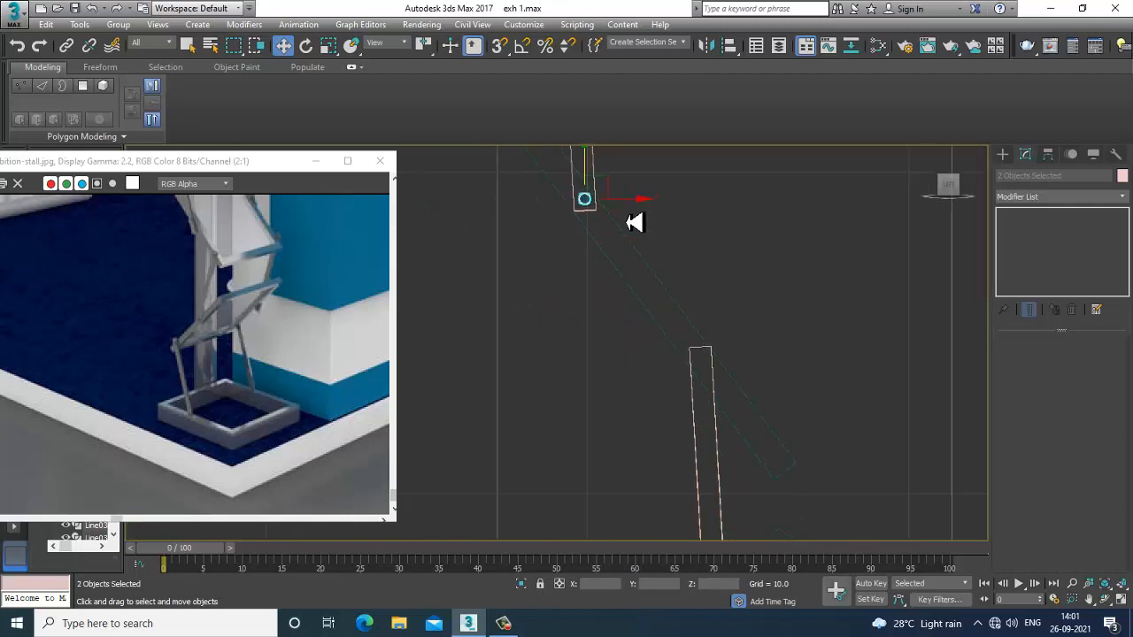
drag(592, 168, 637, 331)
click(579, 375)
drag(630, 374, 739, 354)
middle_drag(703, 359, 682, 338)
Copy the bolt pair down to the lower end of those struts, shifting it about 0.46 sideways to centre it
key(alt+w)
middle_click(792, 460)
key(alt+w)
scroll(792, 459, down, 5)
middle_drag(792, 458, 633, 306)
scroll(630, 309, up, 3)
key(alt+w)
middle_drag(497, 424, 476, 418)
key(alt+w)
scroll(600, 239, down, 3)
mouse_move(649, 204)
mouse_down()
mouse_move(667, 298)
mouse_move(691, 337)
mouse_move(642, 329)
mouse_up()
click(580, 371)
scroll(711, 427, up, 2)
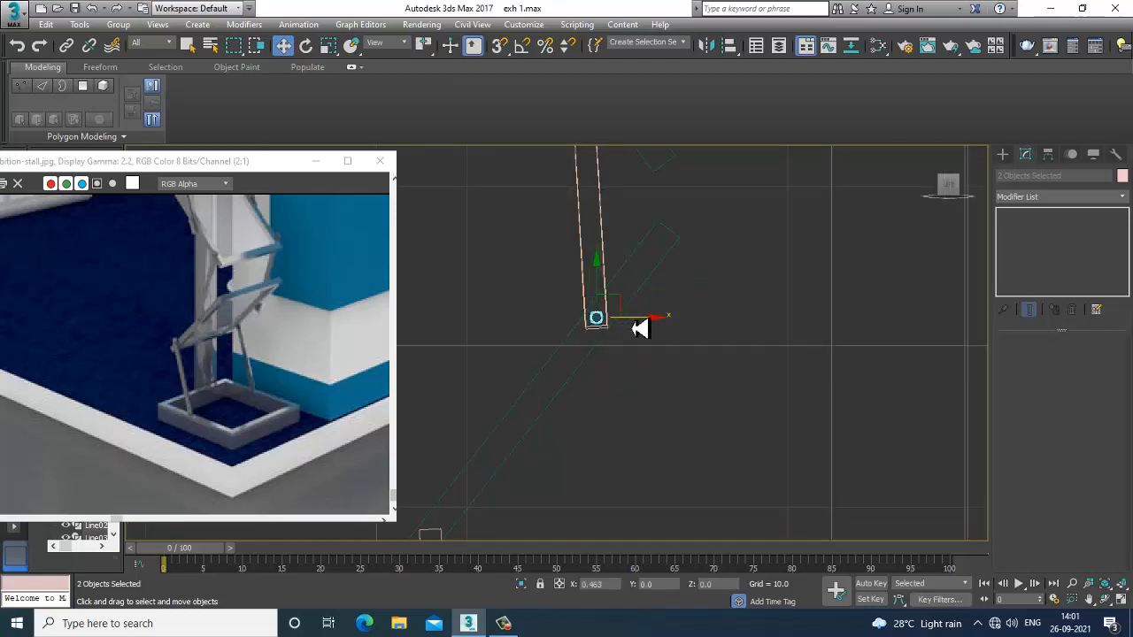
Copy the bolt pair down to the lowest struts and centre it on their upper end, about -3.22 sideways
scroll(648, 388, down, 2)
middle_drag(647, 388, 692, 256)
mouse_move(671, 185)
shift+mouse_down()
mouse_move(670, 307)
mouse_move(676, 296)
shift+mouse_up()
click(567, 371)
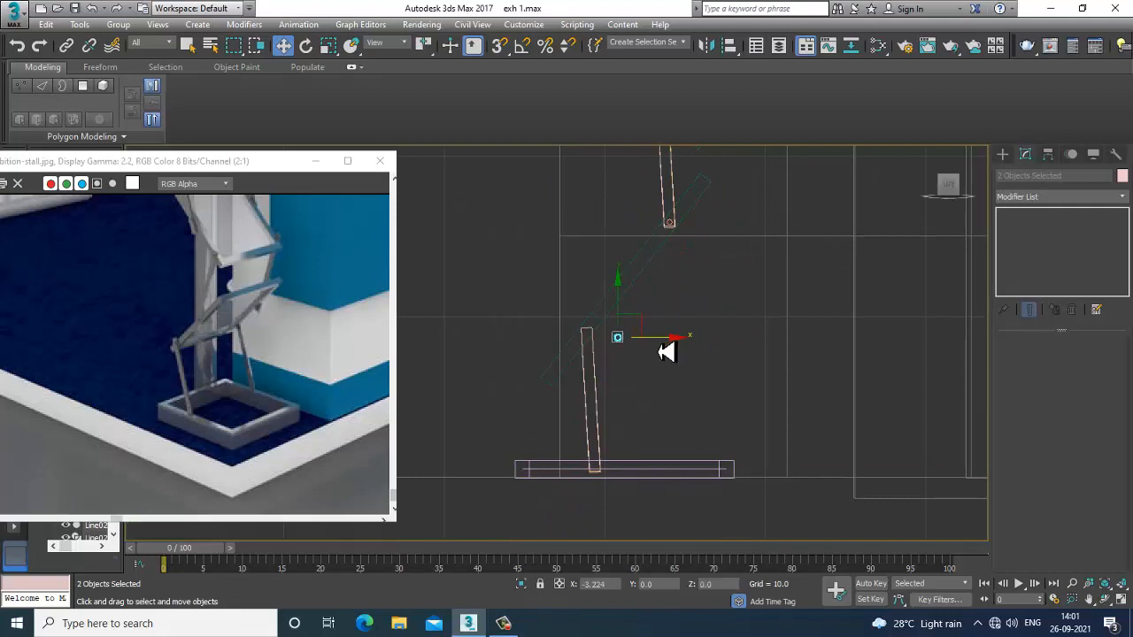
scroll(640, 355, up, 3)
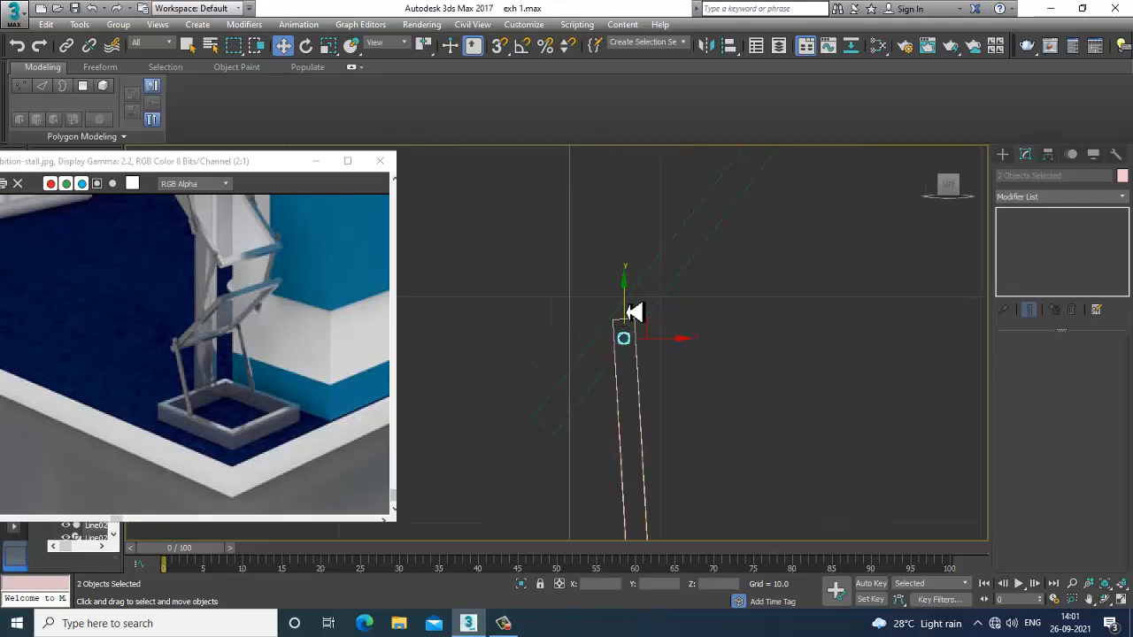
Copy the bolt pair to the lower end of the lowest struts, centred where they meet the base frame
scroll(625, 254, down, 3)
drag(621, 228, 670, 373)
click(568, 372)
scroll(652, 354, up, 5)
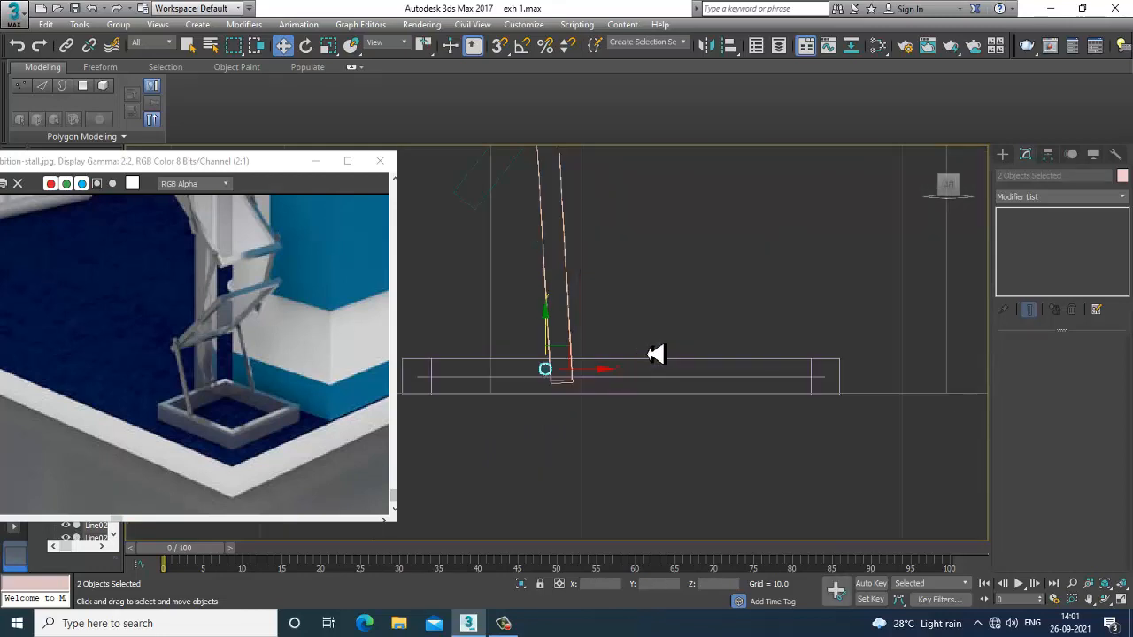
scroll(589, 387, down, 1)
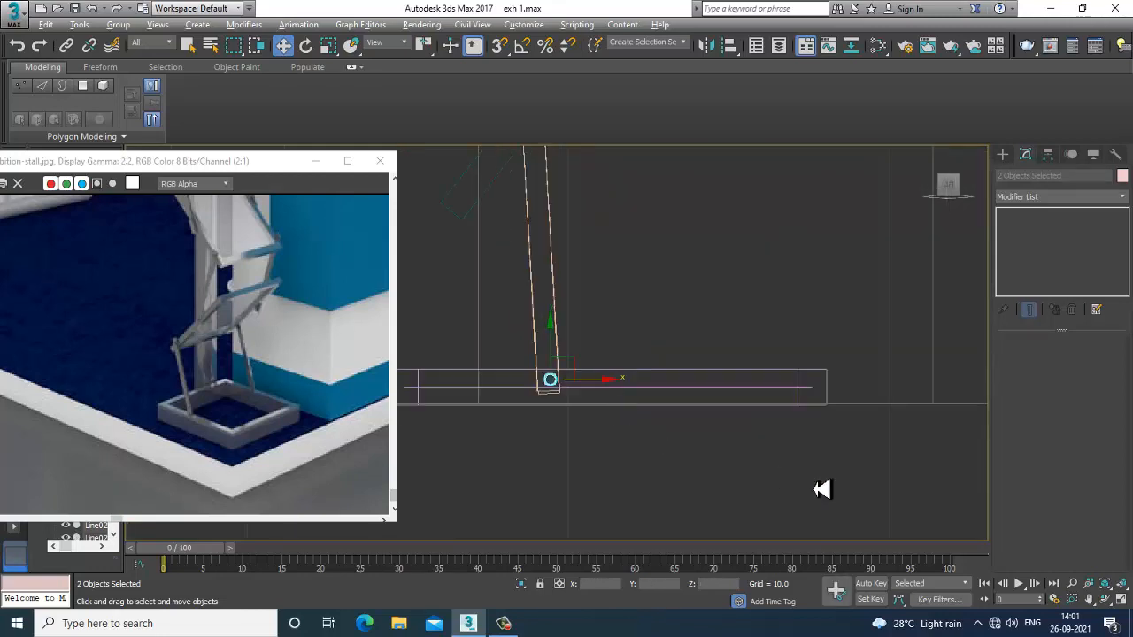
Select all parts of the brochure stand without the floor, scale them up slightly and raise them about 1.65 along Z
key(alt+w)
right_click(827, 480)
key(alt+w)
scroll(826, 442, down, 7)
scroll(905, 424, up, 5)
mouse_move(814, 437)
alt+middle_down()
mouse_move(904, 424)
mouse_move(735, 380)
mouse_move(709, 432)
mouse_move(678, 443)
mouse_move(751, 424)
mouse_move(827, 437)
mouse_move(726, 298)
alt+middle_up()
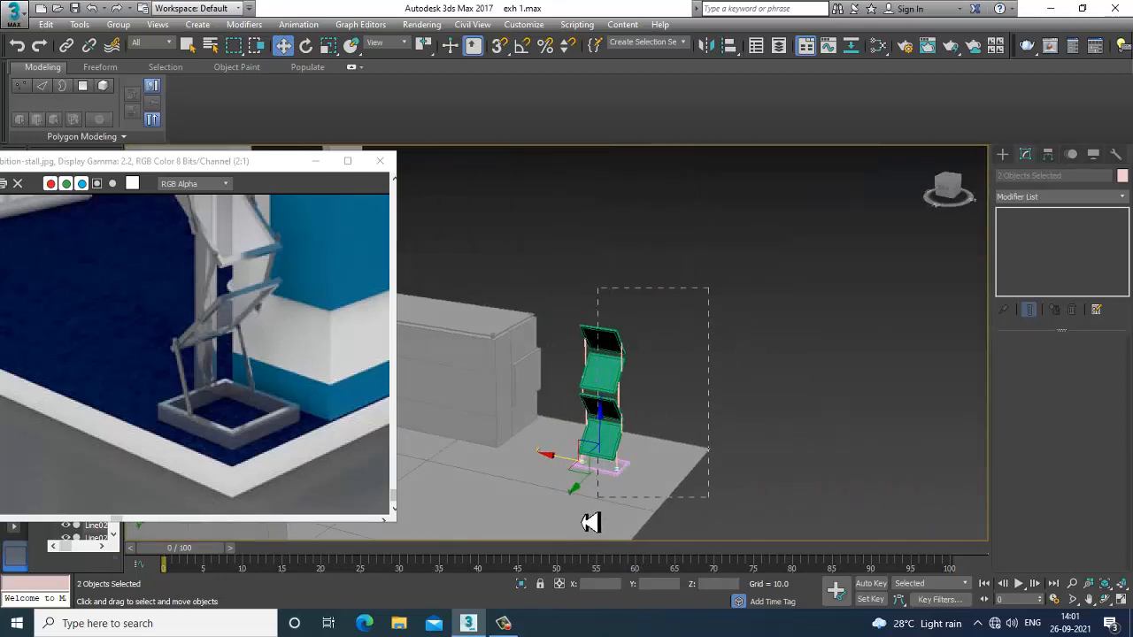
drag(591, 522, 586, 524)
alt+drag(703, 387, 722, 470)
key(r)
drag(614, 412, 606, 384)
key(w)
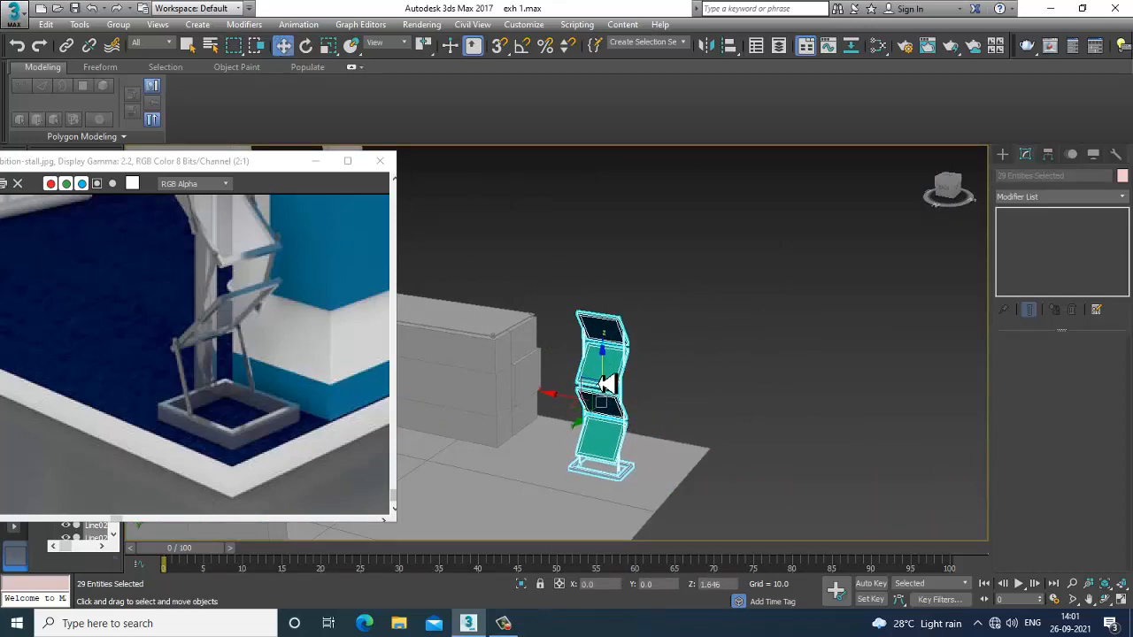
Move the whole brochure stand along X, closer to the reception counter
alt+middle_drag(748, 400, 599, 421)
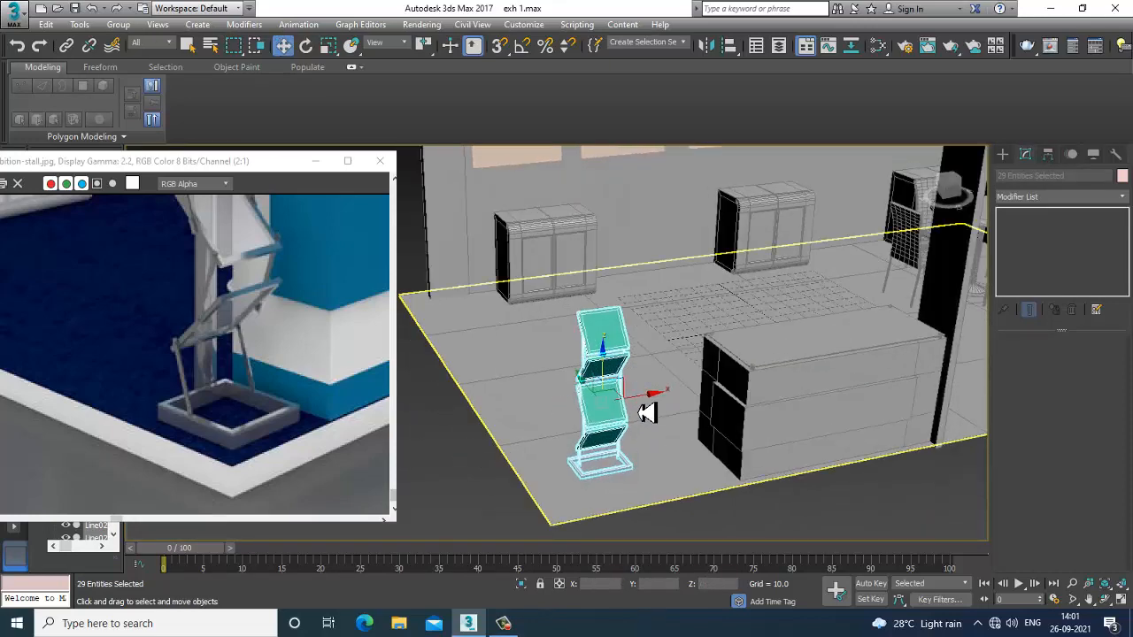
drag(645, 400, 678, 401)
scroll(677, 402, down, 5)
alt+middle_drag(678, 401, 722, 397)
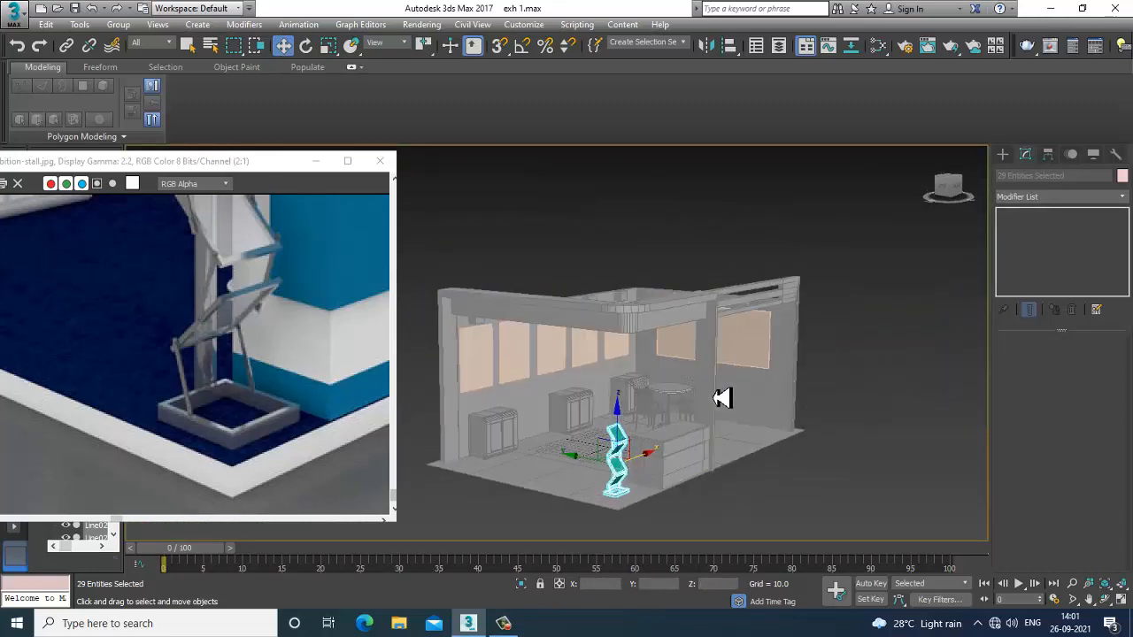
Assign one uniform grey object colour to everything in the scene and clear the selection
click(726, 394)
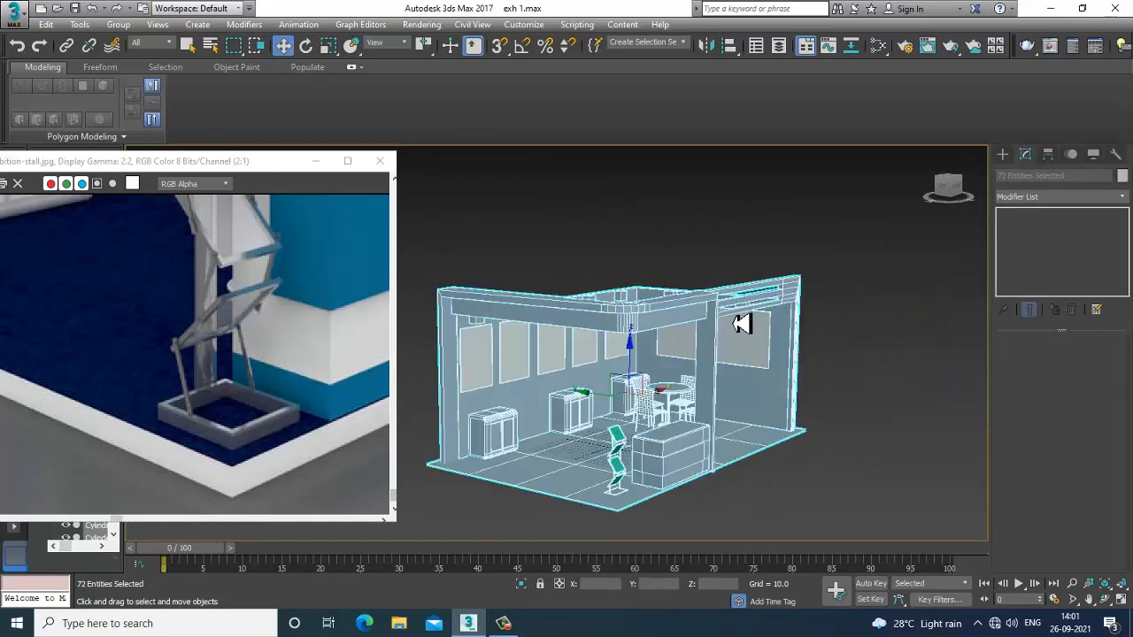
click(639, 390)
click(708, 215)
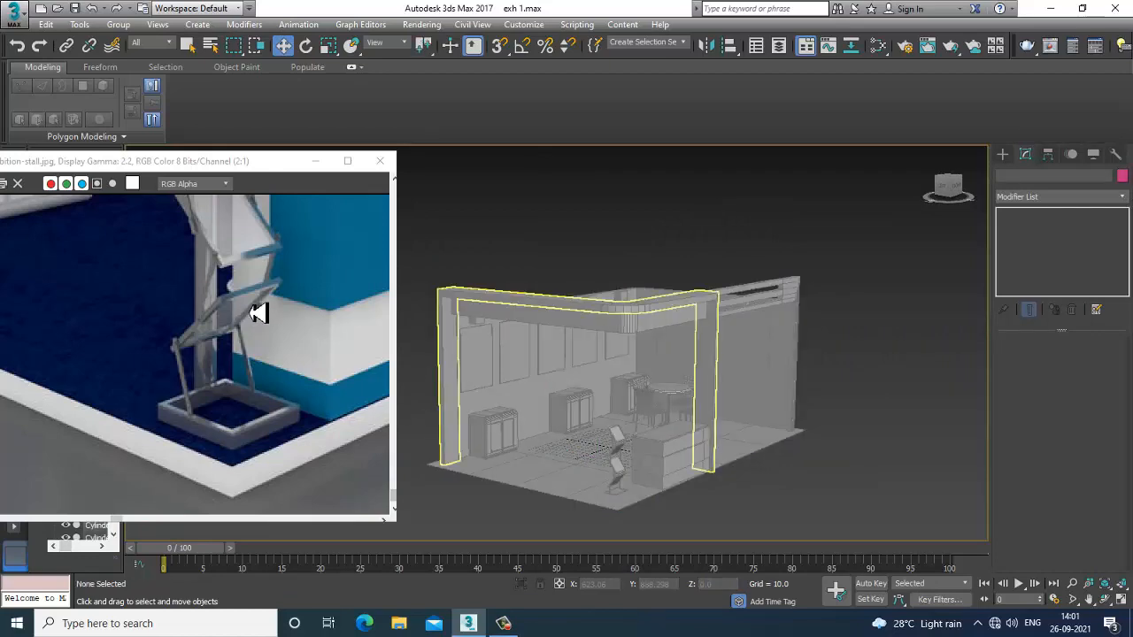
Following the plant pot in the reference image, create a cylinder about 9.23 in radius and 19 high at the floor's corner by the pillar
scroll(257, 313, down, 2)
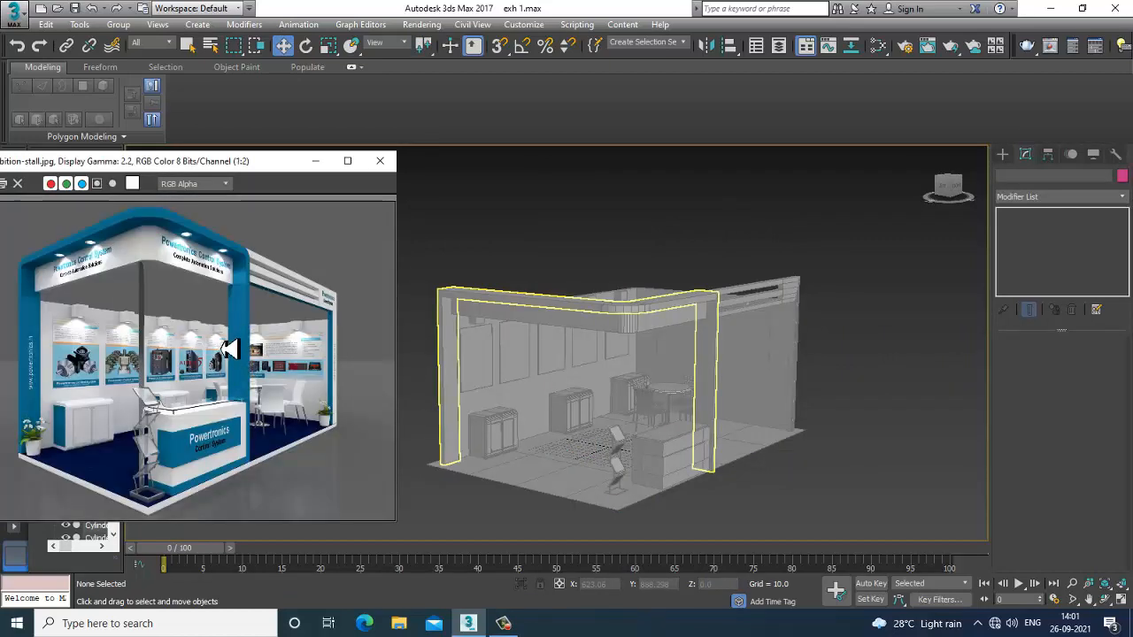
scroll(667, 455, up, 6)
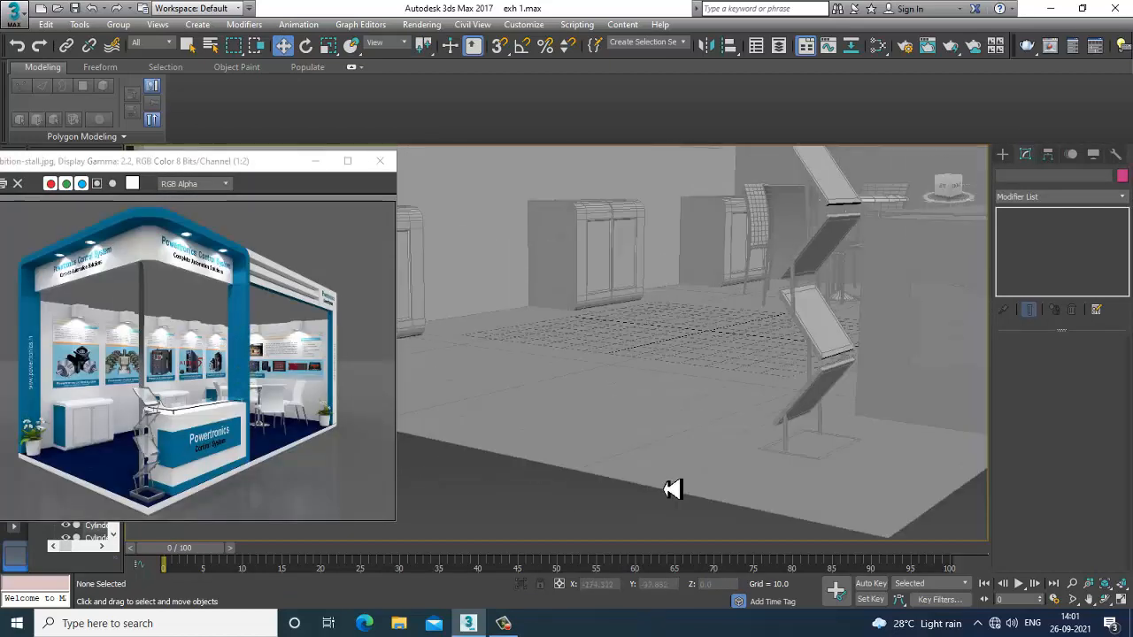
scroll(673, 489, down, 4)
middle_drag(707, 376, 718, 315)
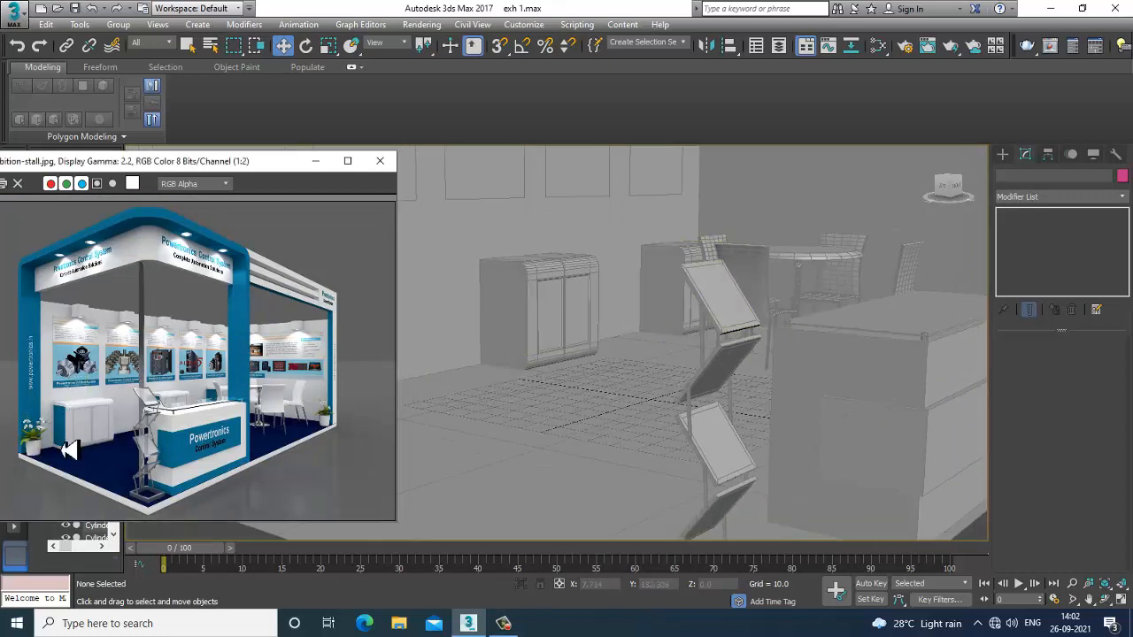
scroll(71, 451, up, 4)
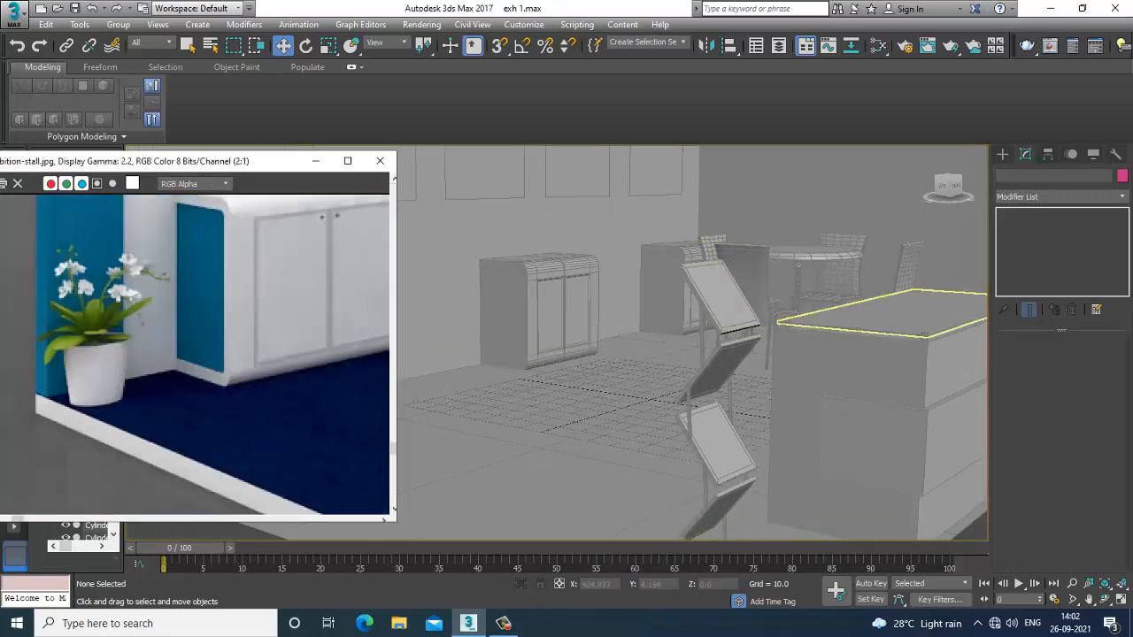
click(1004, 155)
click(1034, 270)
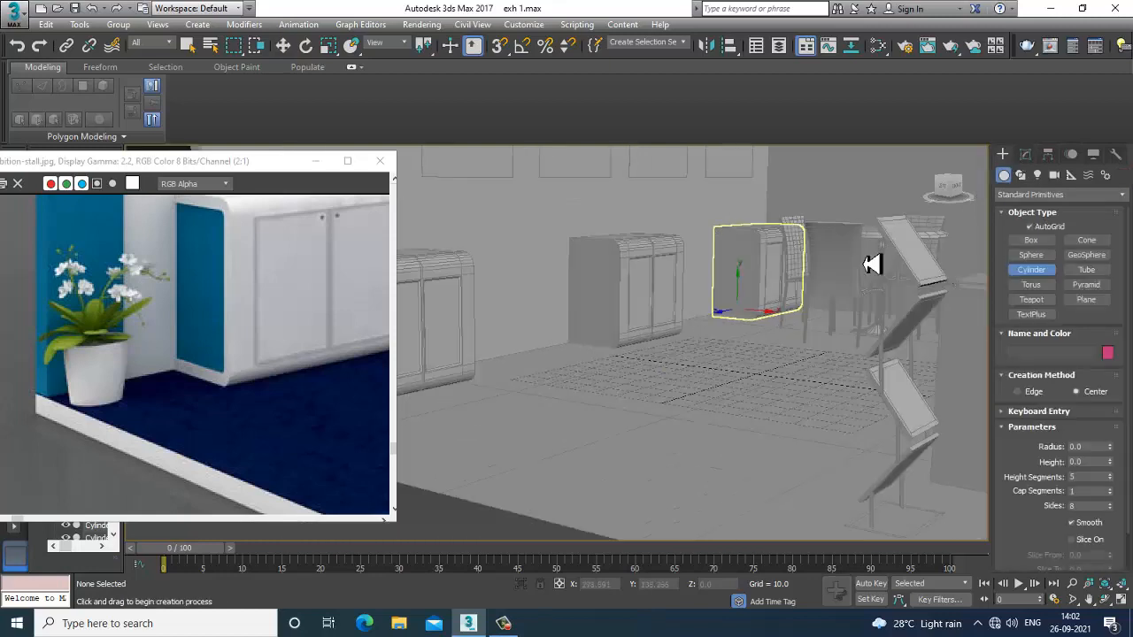
scroll(670, 348, down, 4)
scroll(662, 430, up, 6)
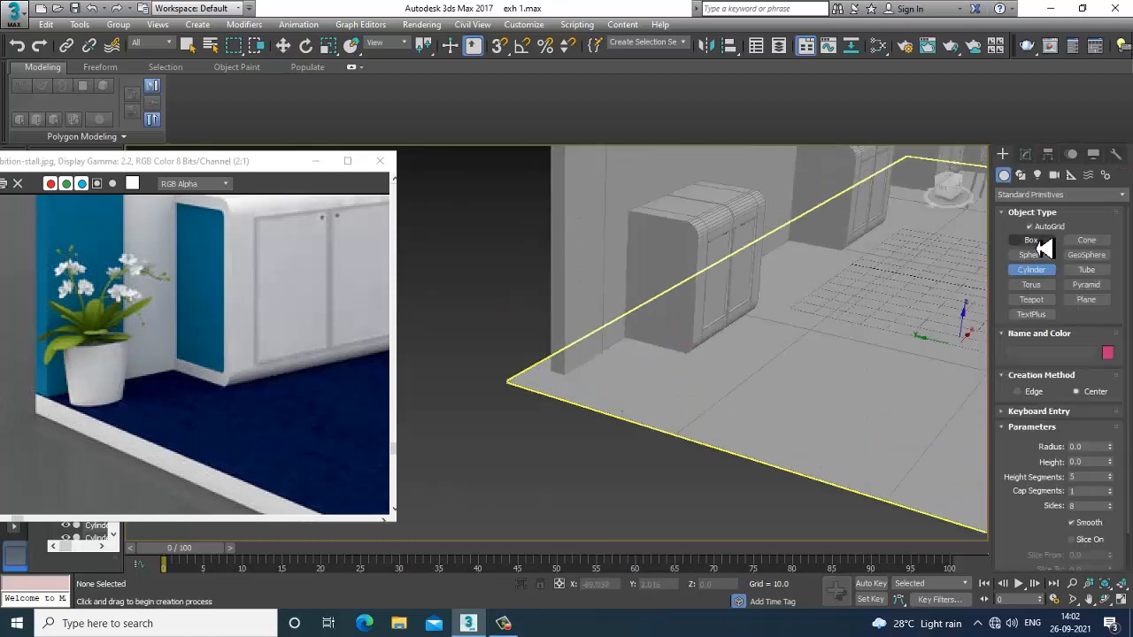
drag(622, 383, 645, 397)
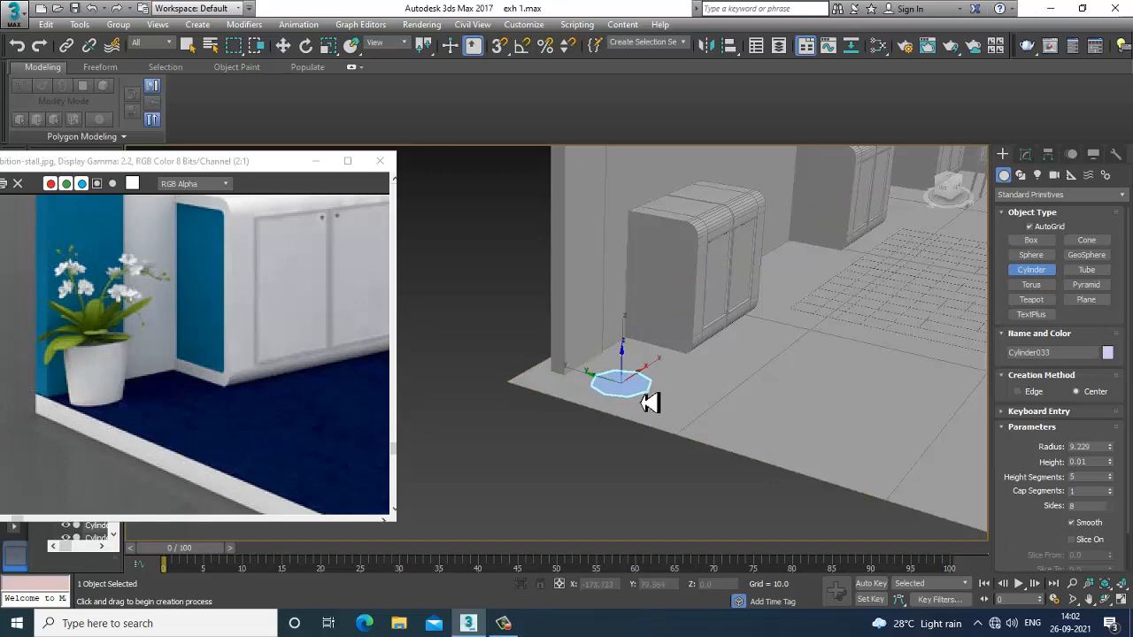
click(648, 347)
key(w)
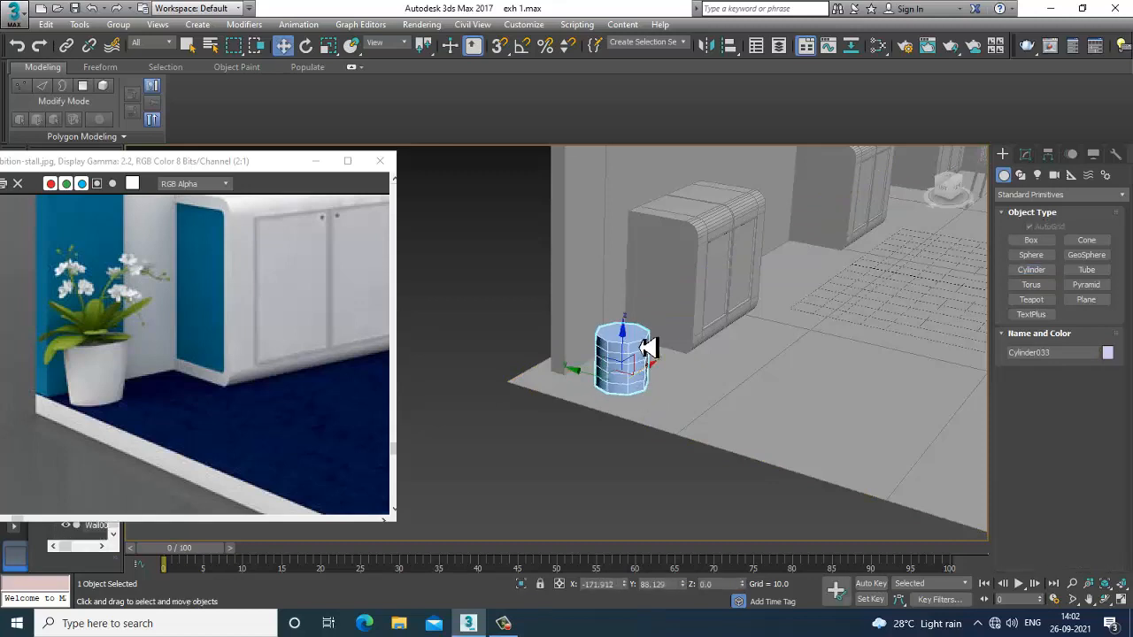
Set the pot cylinder's sides to 15 and add a Taper modifier to it
click(1025, 154)
drag(1120, 427, 1120, 359)
click(1060, 197)
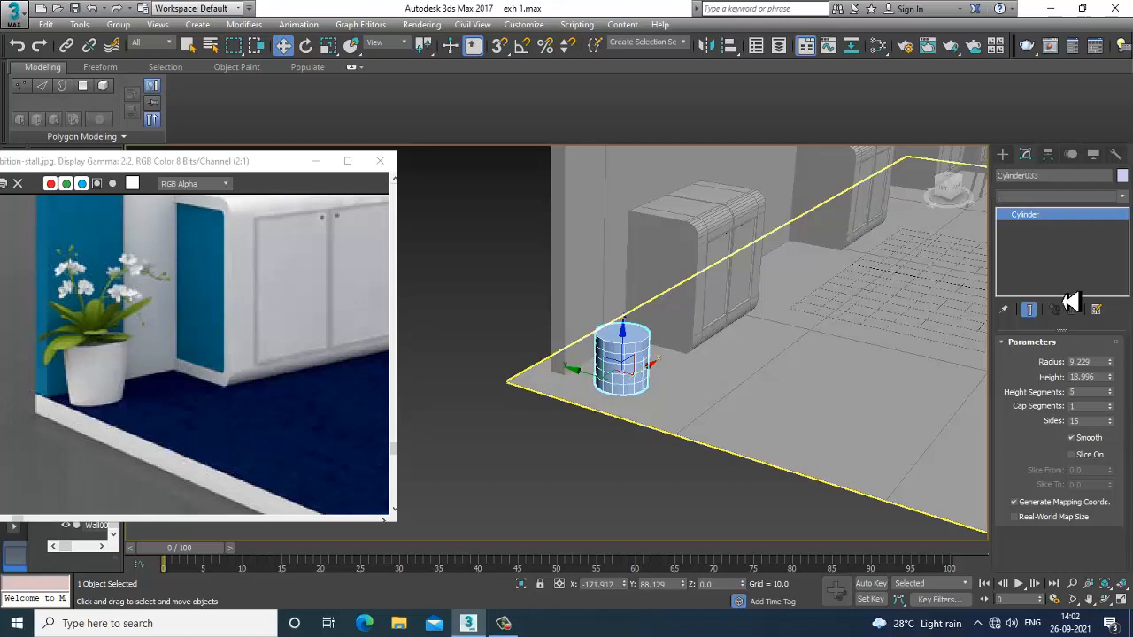
key(t)
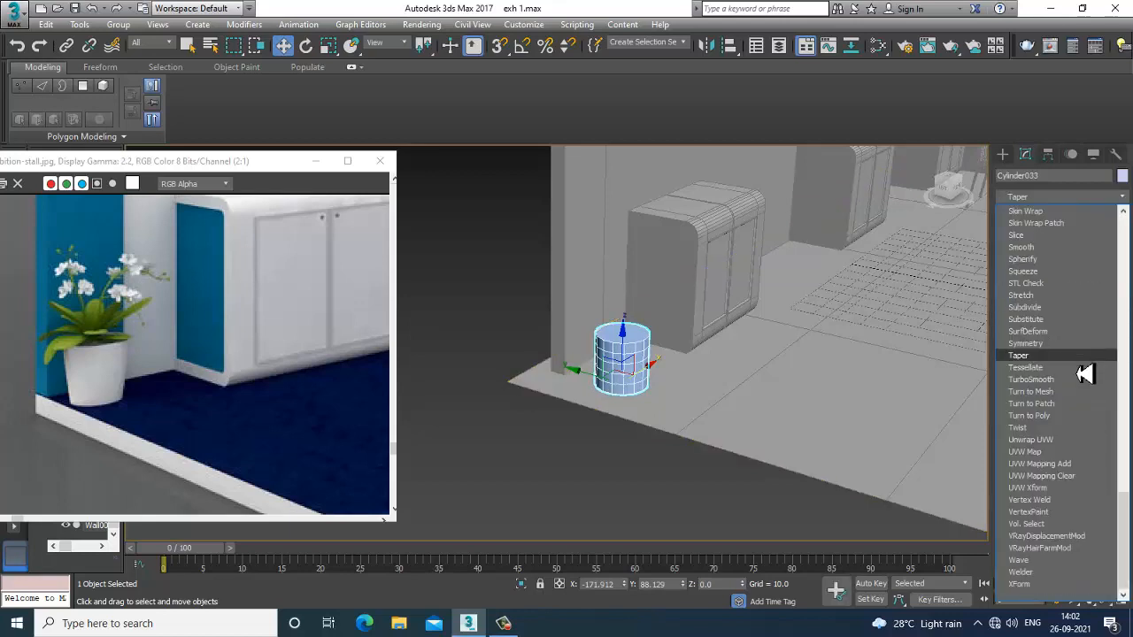
key(Return)
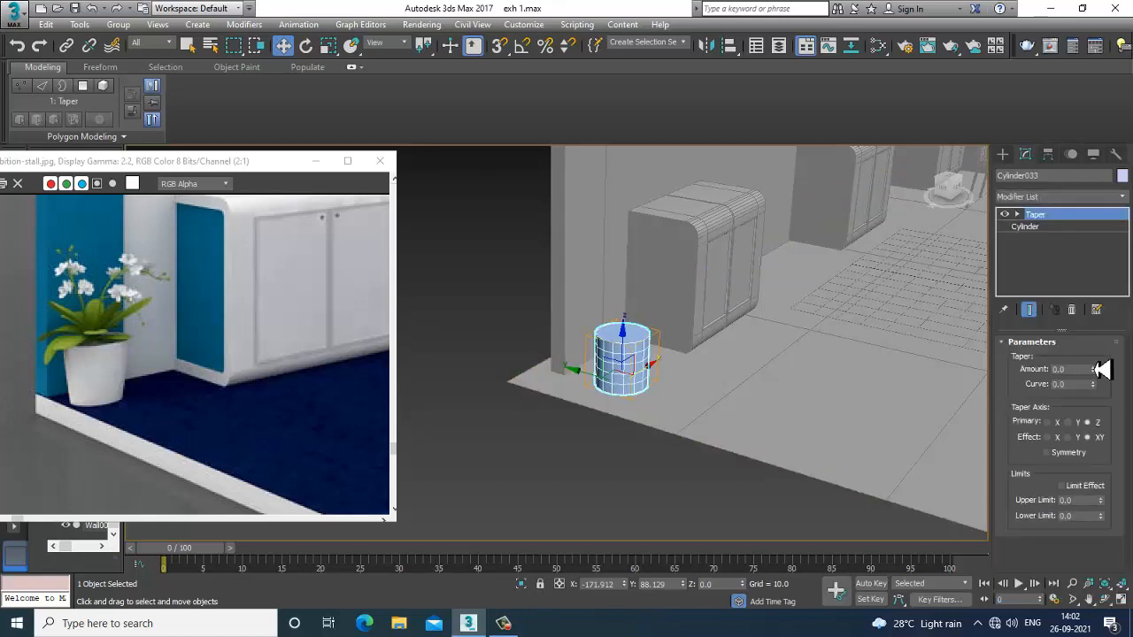
Set the pot's taper amount to 0.31 and convert the pot to an editable poly
drag(1100, 375, 1100, 352)
alt+middle_drag(779, 373, 715, 404)
scroll(755, 359, down, 5)
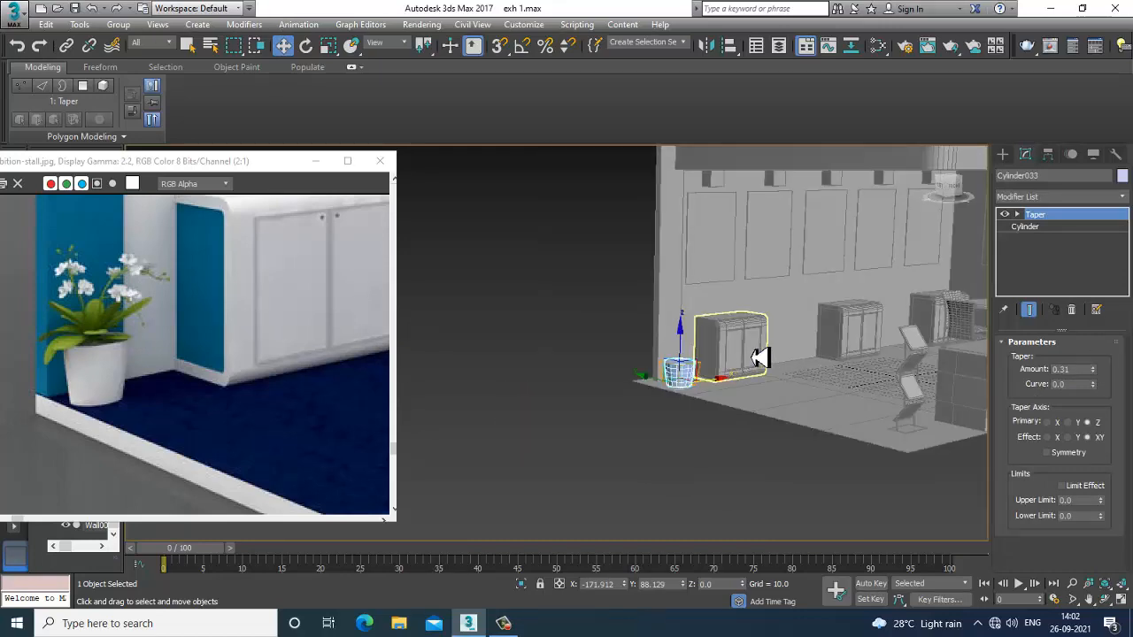
middle_drag(761, 357, 598, 404)
scroll(691, 434, up, 10)
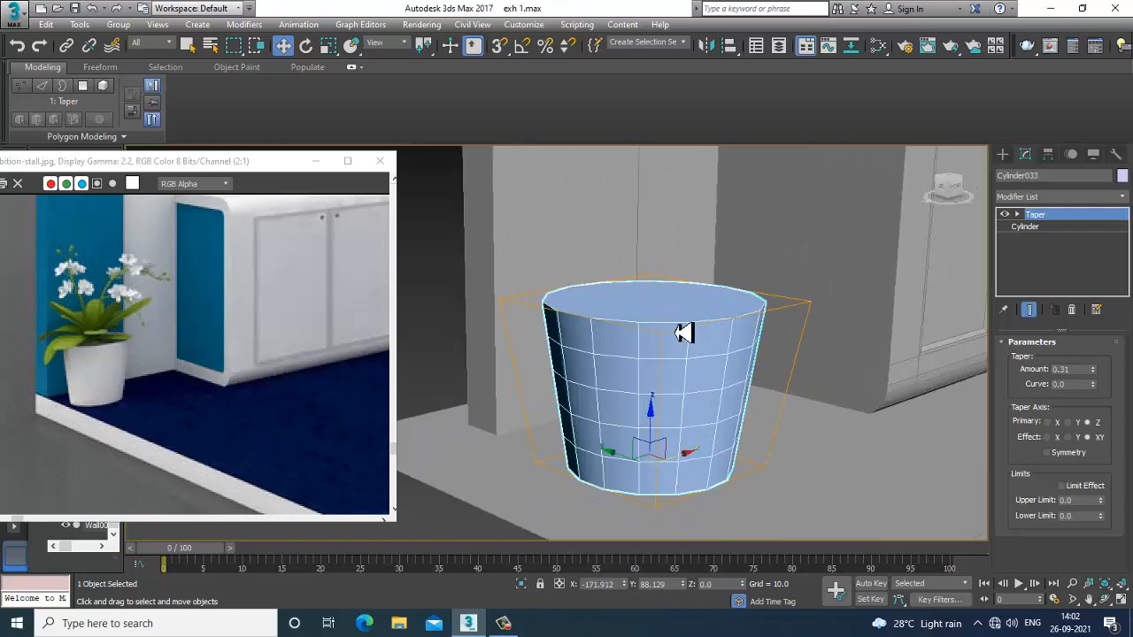
right_click(674, 317)
mouse_move(747, 469)
click(881, 474)
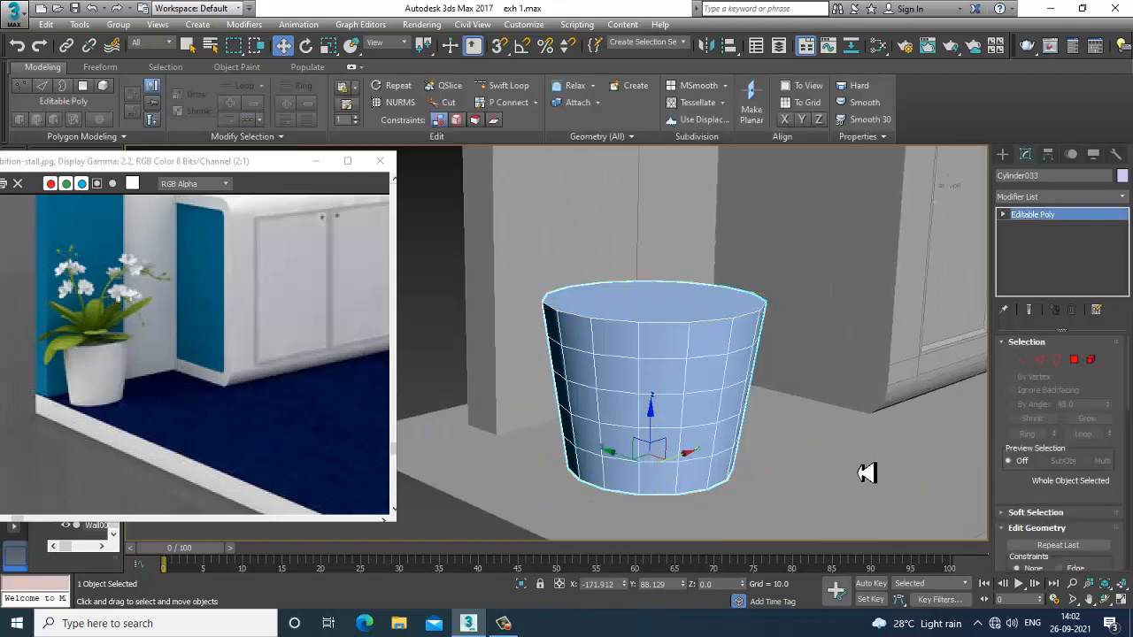
Inset the pot's top polygon slightly to form a thin rim
key(4)
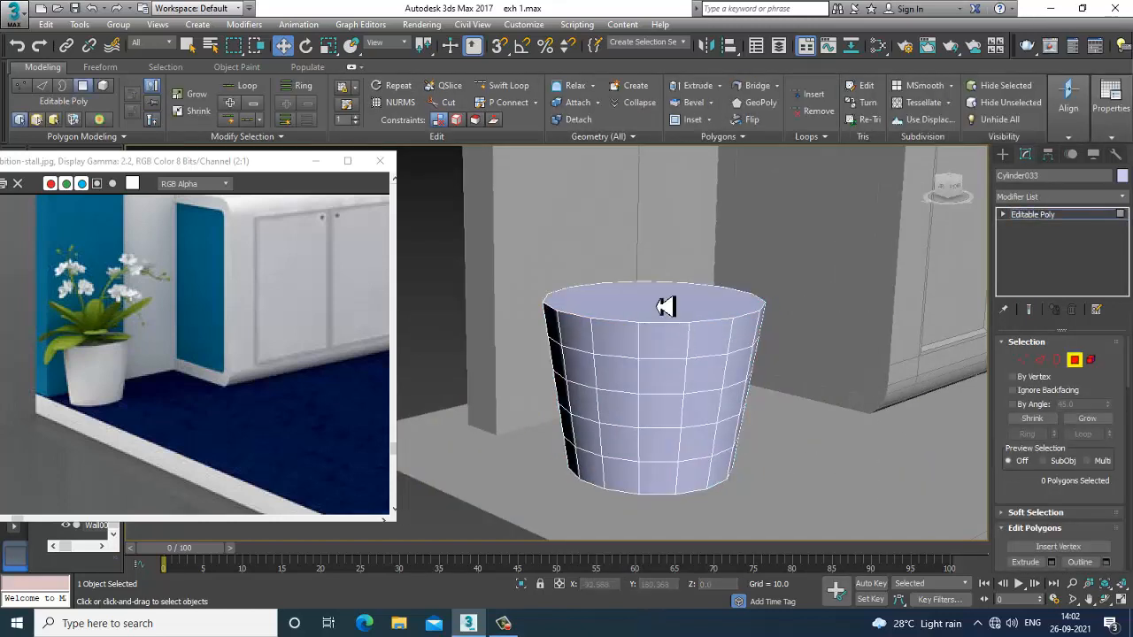
click(665, 306)
scroll(1106, 460, down, 2)
scroll(1106, 465, down, 1)
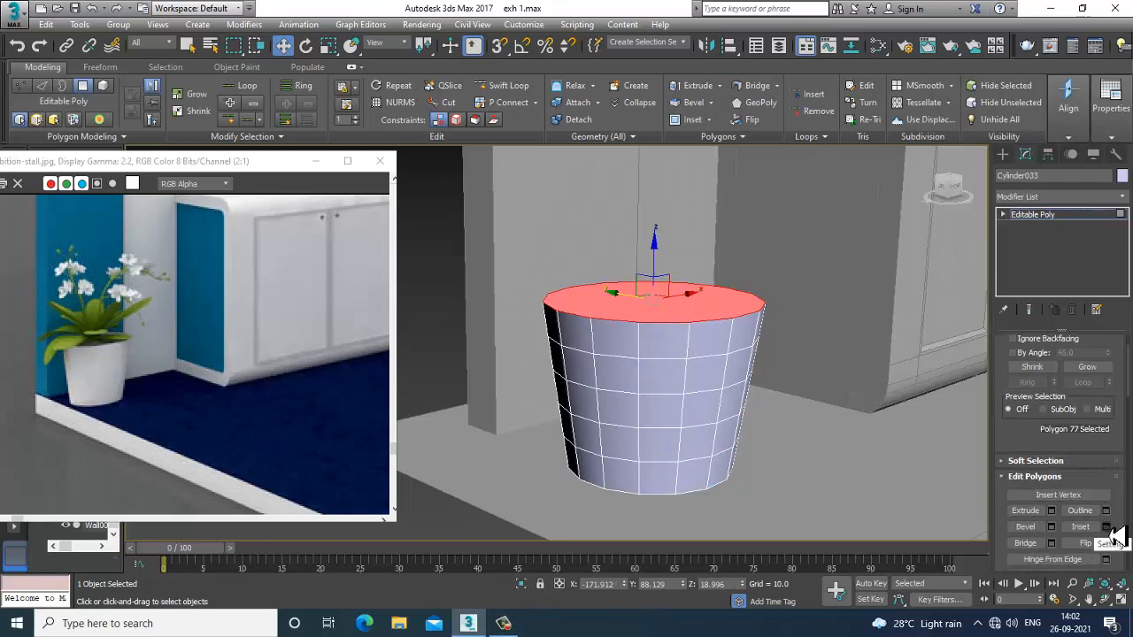
click(1106, 527)
click(565, 392)
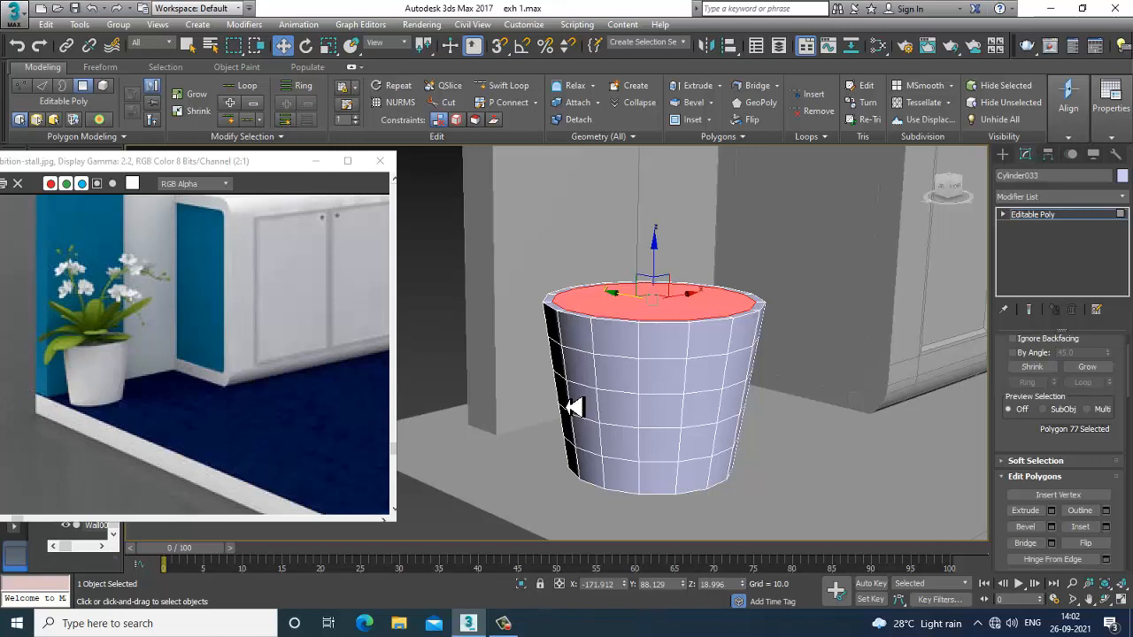
Extrude the inset top polygon down into the pot to recess it below the rim, and leave polygon editing
click(1052, 512)
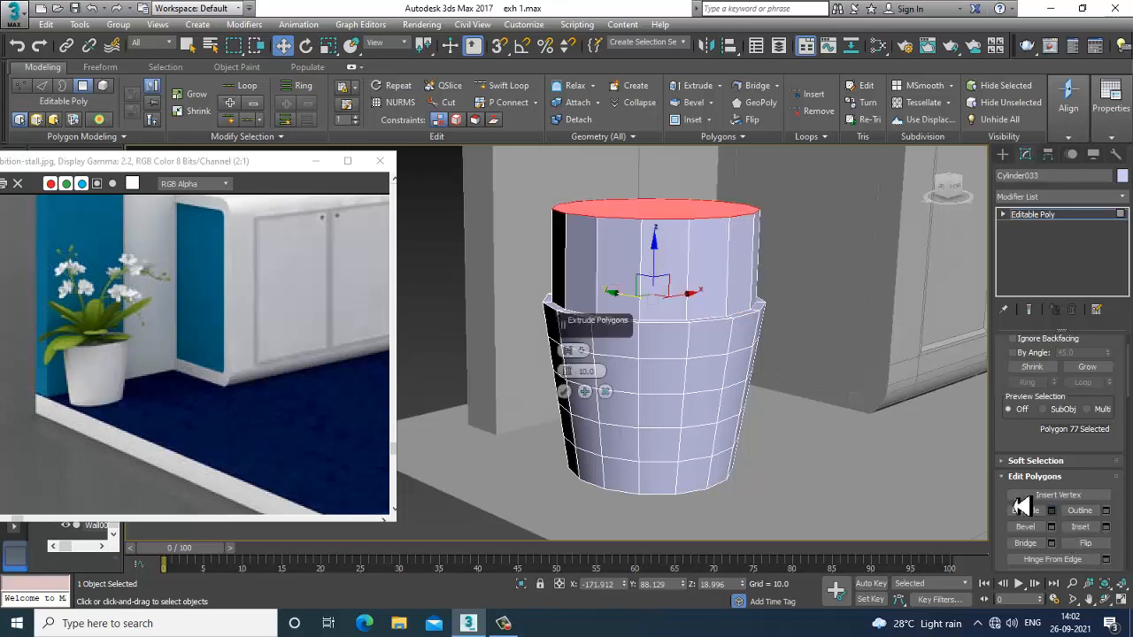
drag(572, 378, 579, 442)
click(564, 392)
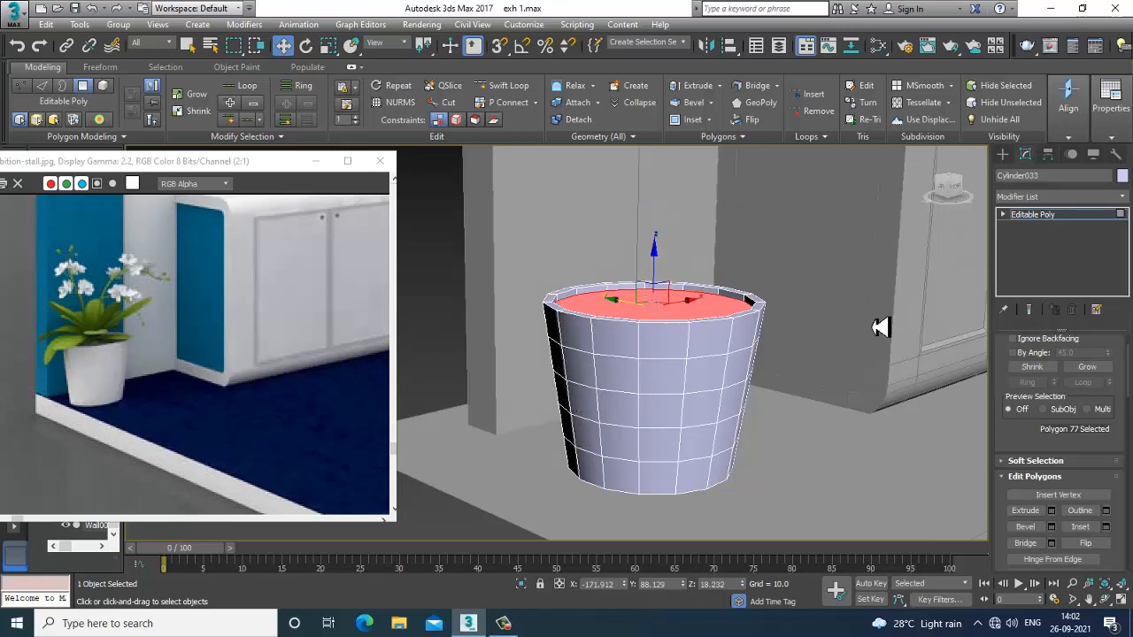
click(1049, 214)
Clone the finished pot as a copy towards the opposite end of the stall
scroll(748, 374, down, 5)
scroll(748, 373, down, 4)
middle_drag(801, 376, 625, 404)
click(603, 397)
shift+drag(601, 397, 759, 346)
click(564, 373)
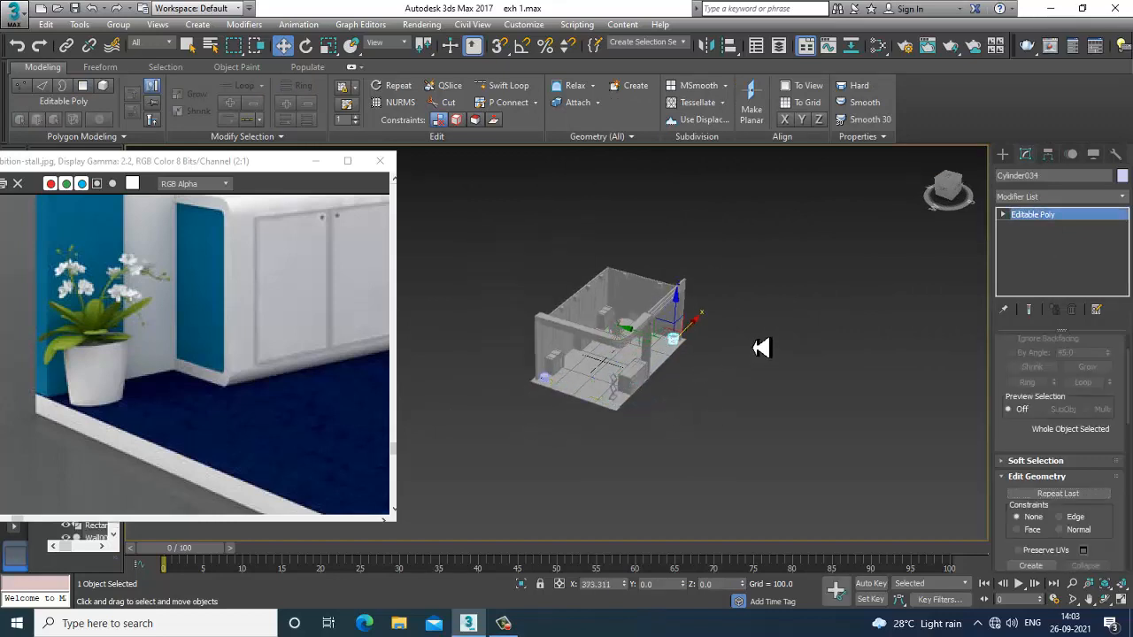
Position the copied pot at the floor's far corner beside the side wall's end, at about X 197.86, Y -125.45
key(z)
scroll(721, 392, down, 8)
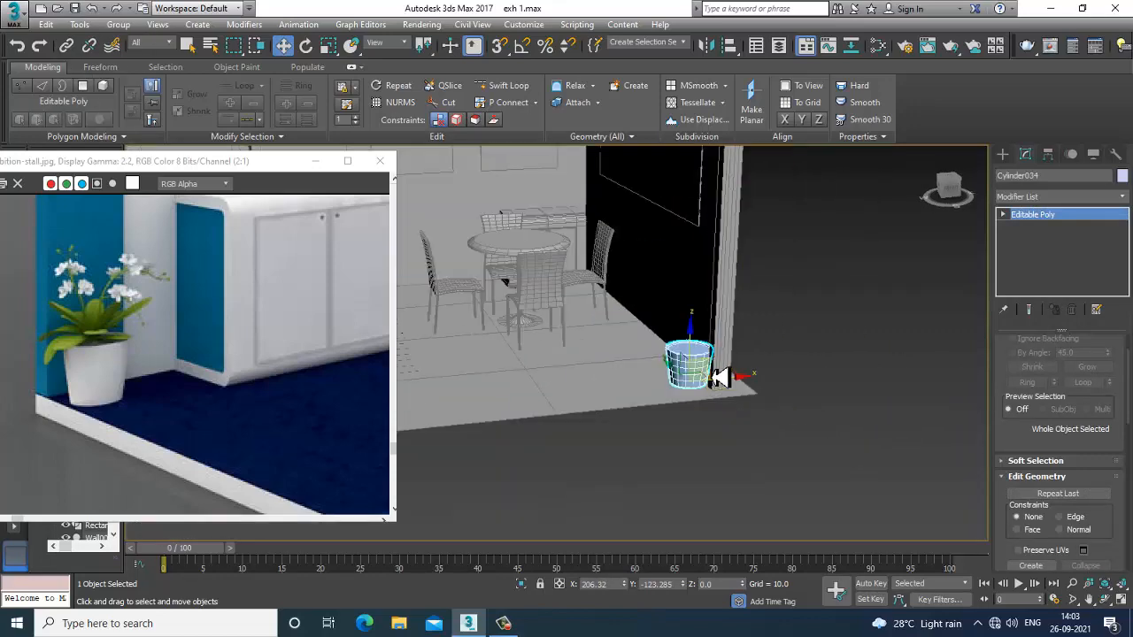
drag(715, 381, 707, 384)
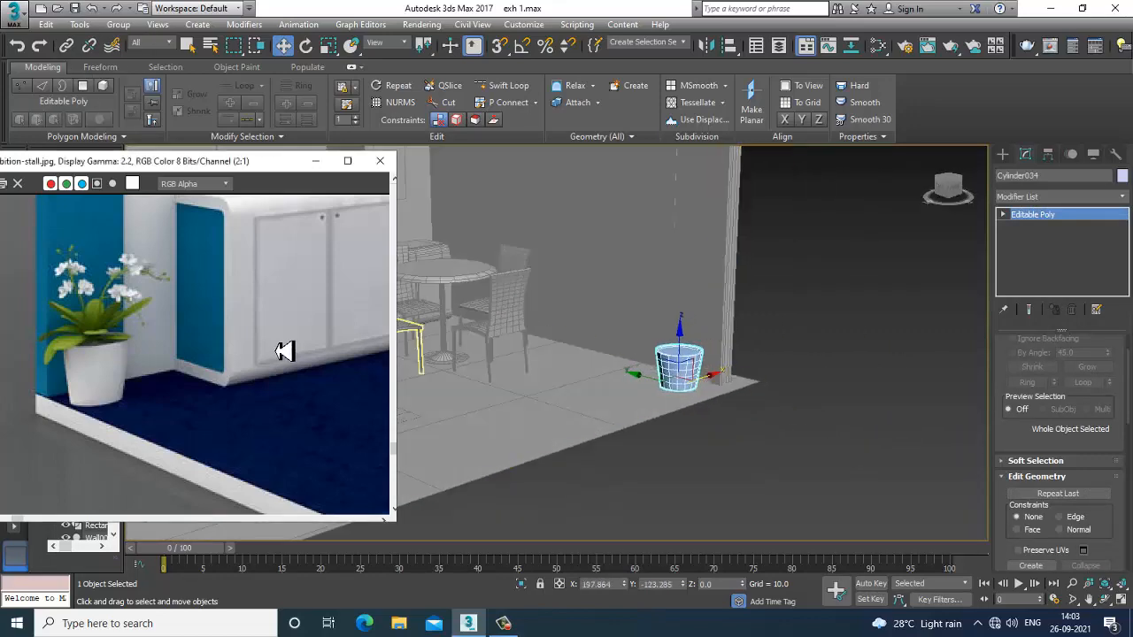
scroll(266, 349, down, 2)
alt+middle_drag(443, 324, 737, 331)
drag(734, 332, 738, 333)
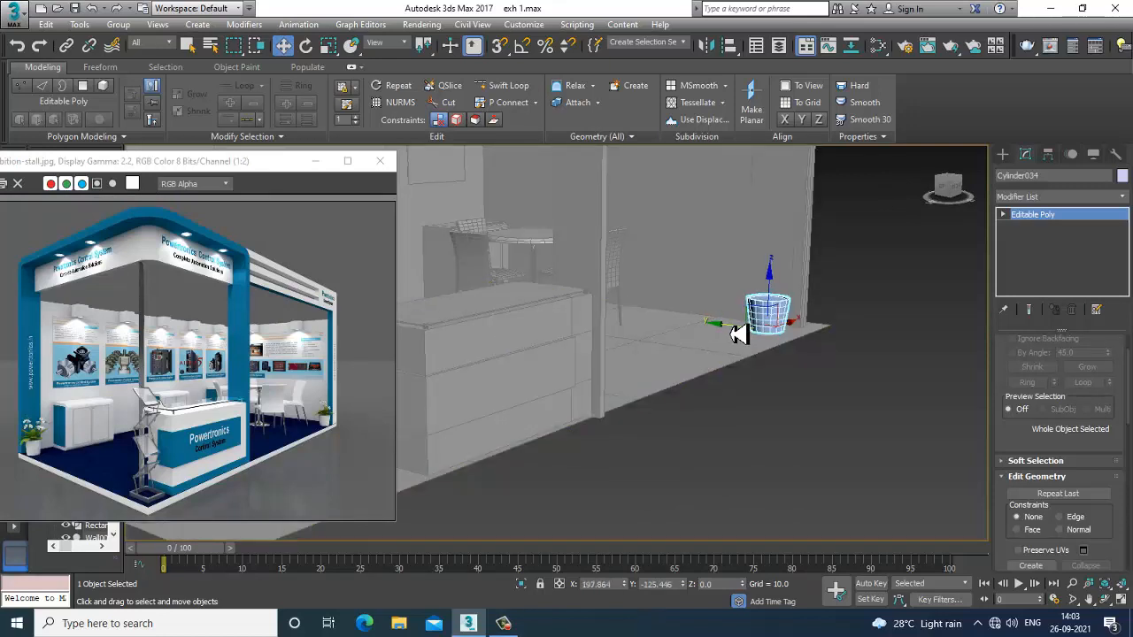
scroll(681, 368, down, 5)
middle_drag(681, 367, 770, 348)
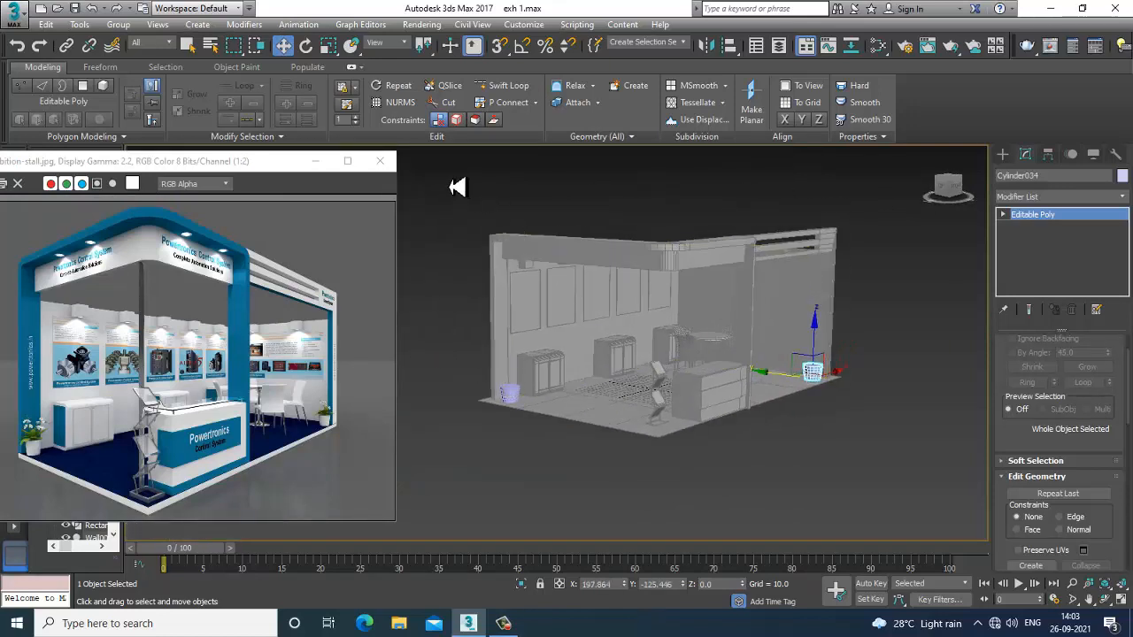
Apply the same grey object colour to every object in the scene and clear the selection
drag(457, 187, 981, 481)
click(1123, 176)
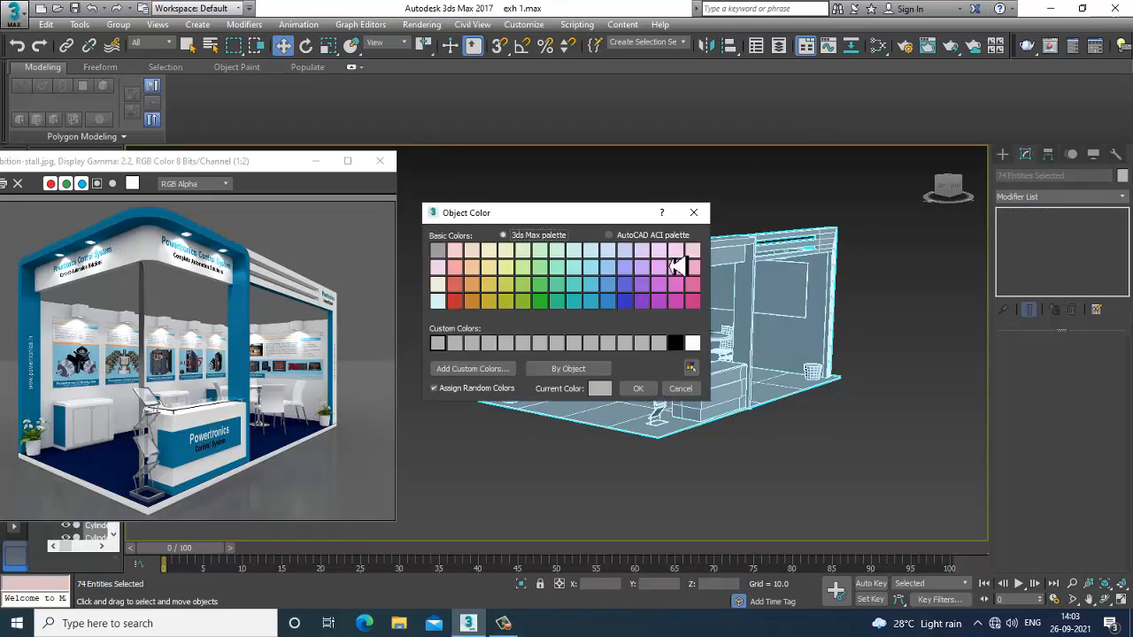
click(638, 389)
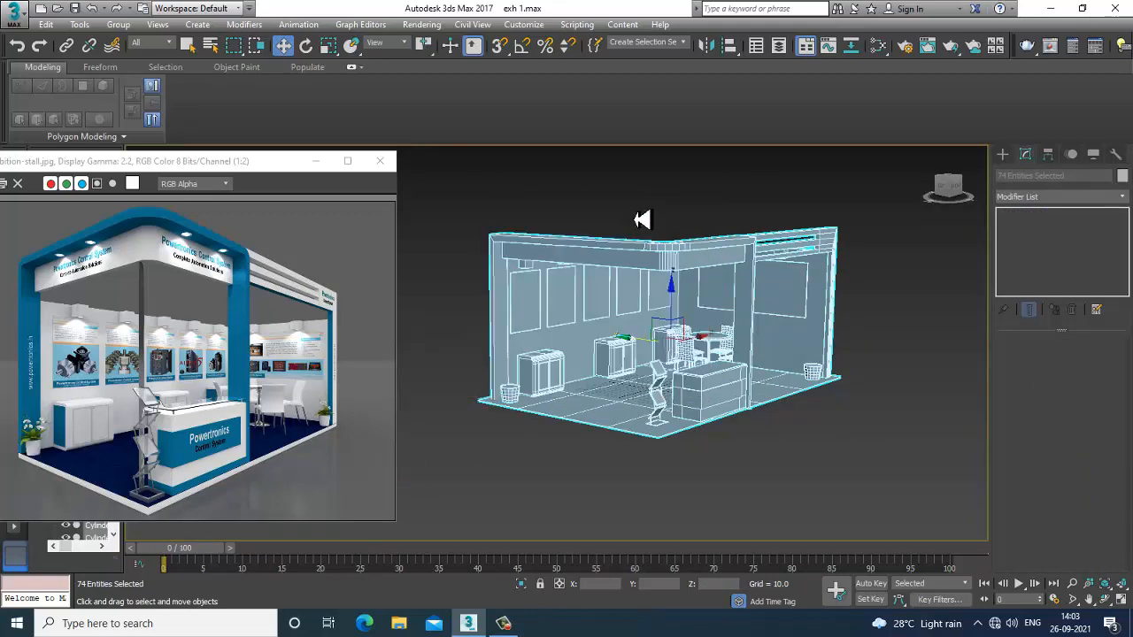
click(643, 220)
scroll(678, 279, up, 6)
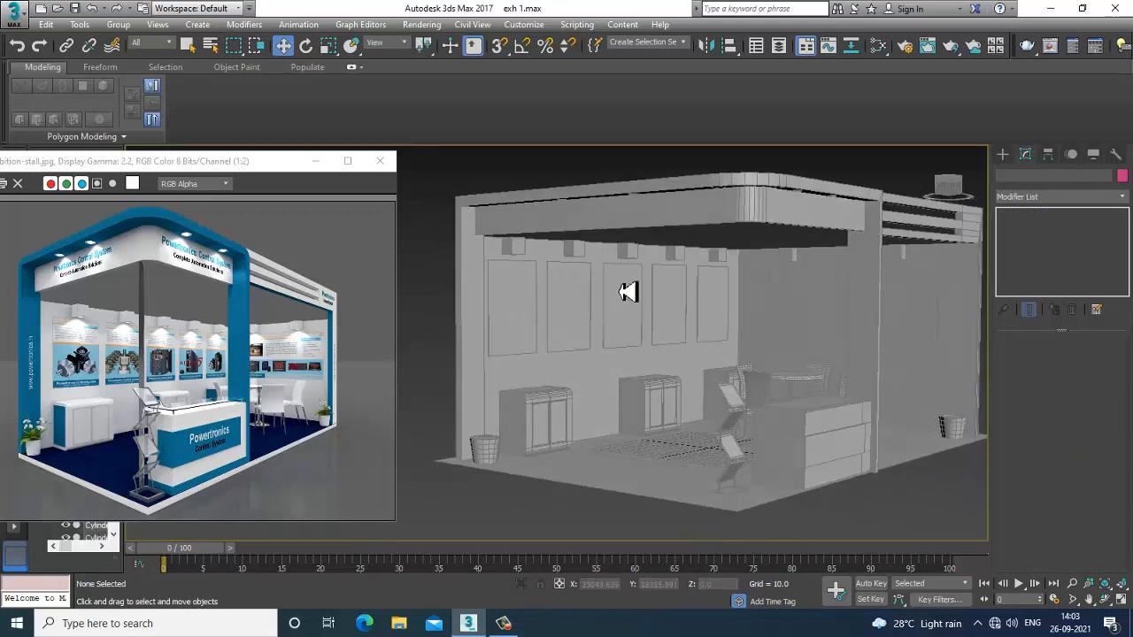
Change the production renderer to V-Ray Adv 3.50.04 and close the render settings
click(422, 25)
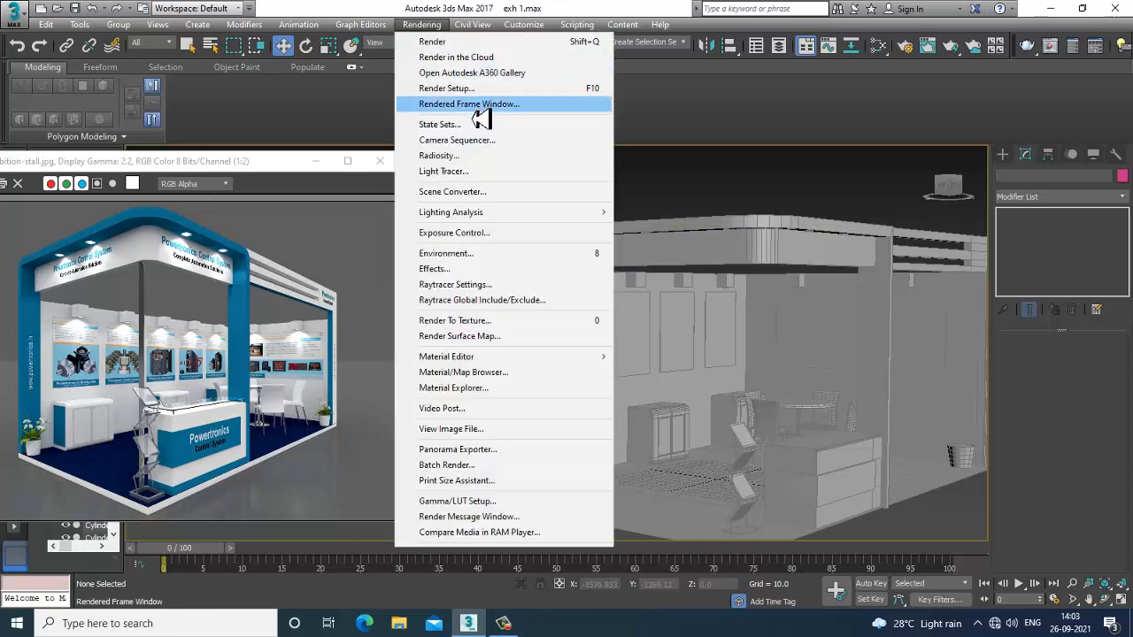
click(491, 90)
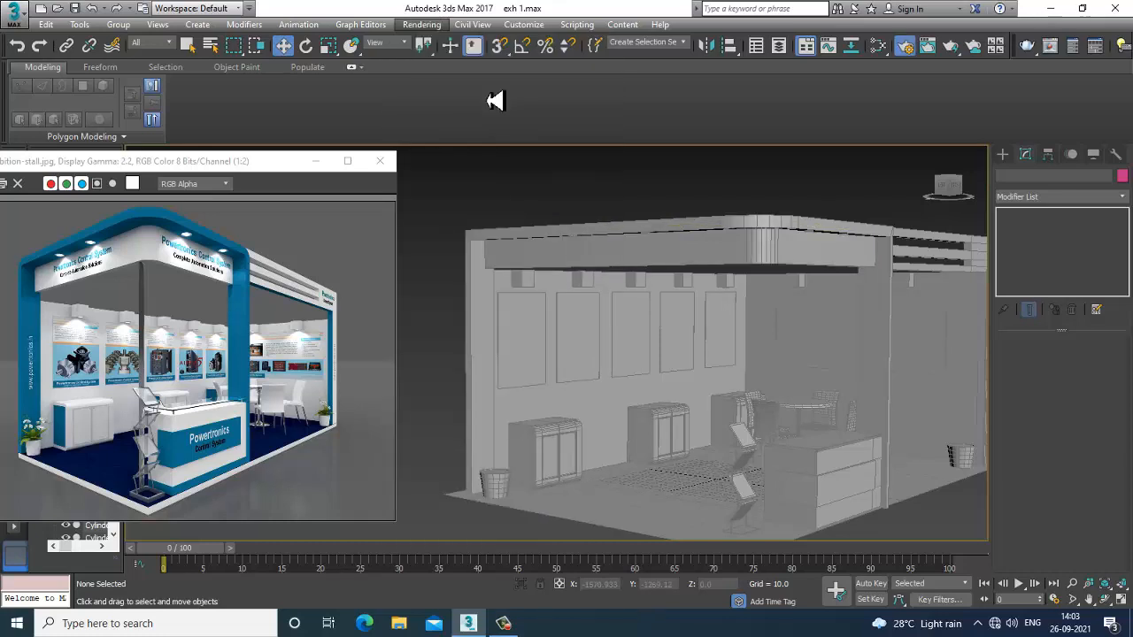
click(562, 107)
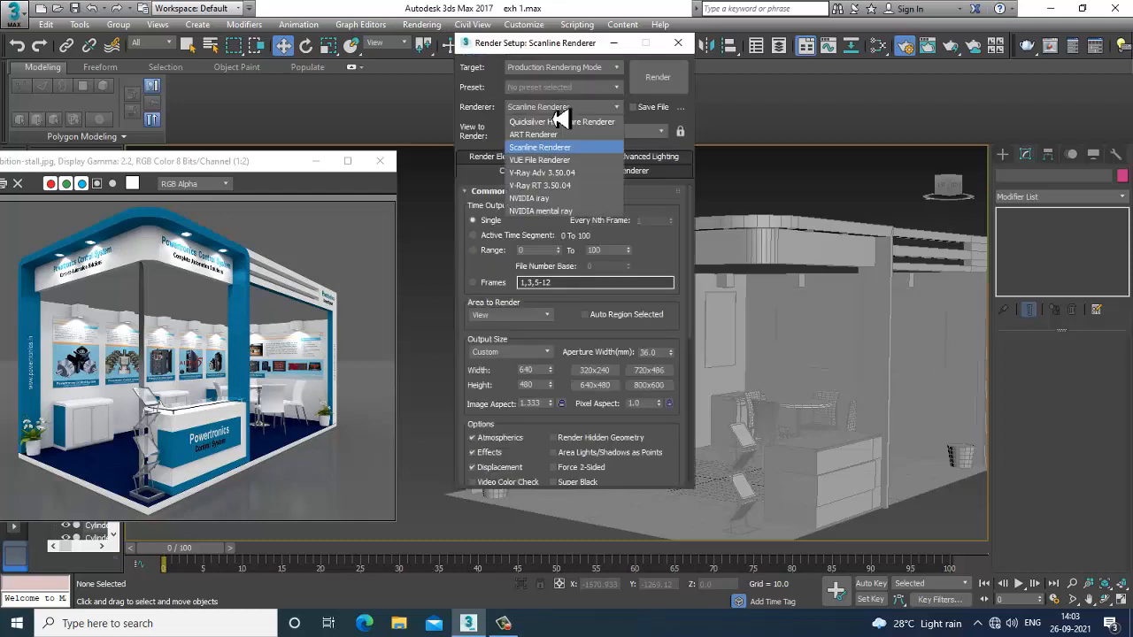
click(566, 173)
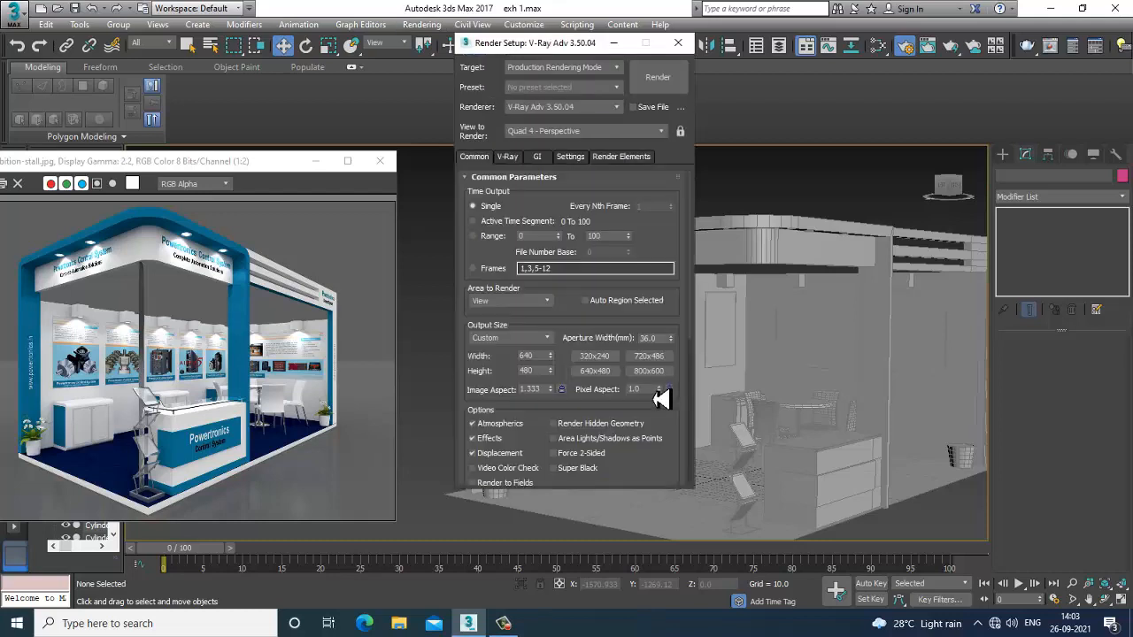
click(678, 43)
Select the stall's front header fascia and open the Slate Material Editor
alt+middle_drag(667, 329, 617, 372)
click(550, 248)
alt+middle_drag(682, 328, 738, 361)
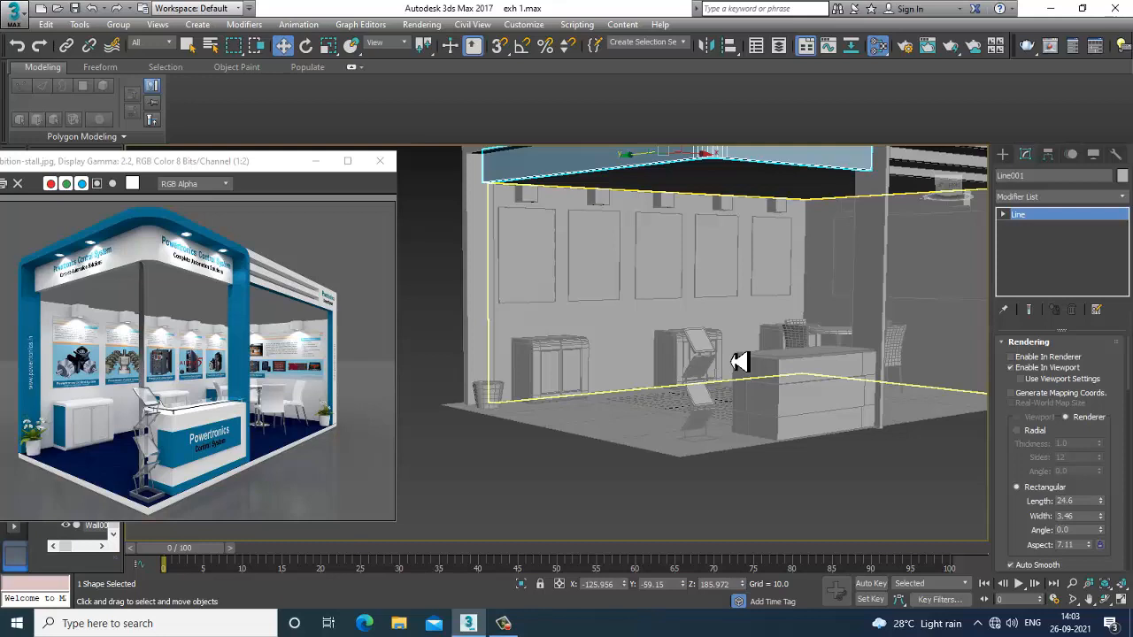
key(m)
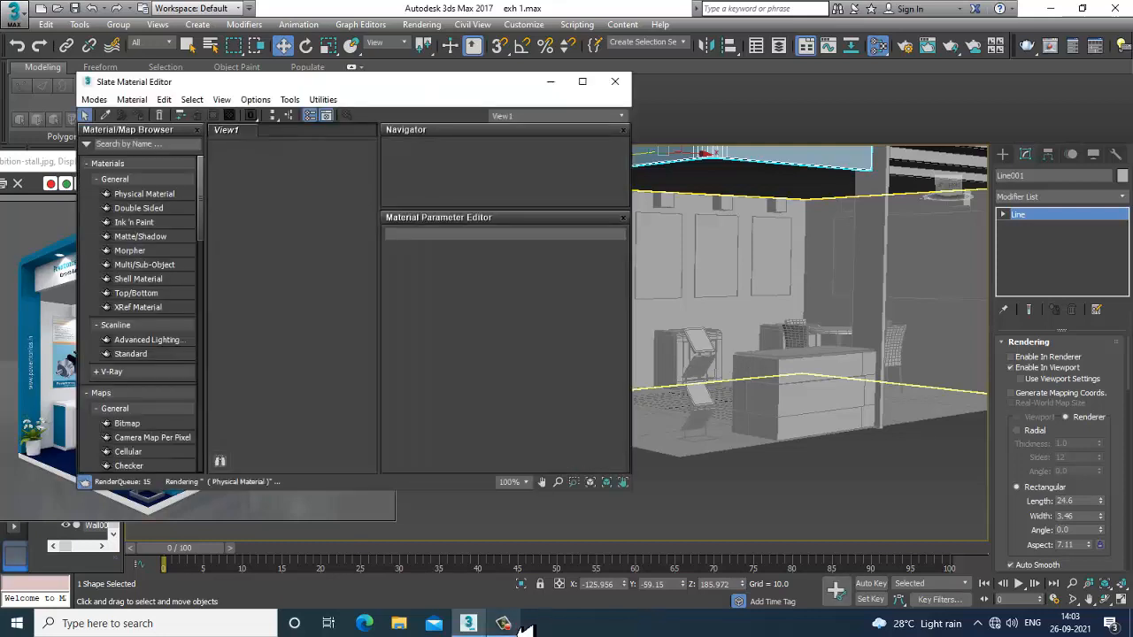
mouse_move(519, 624)
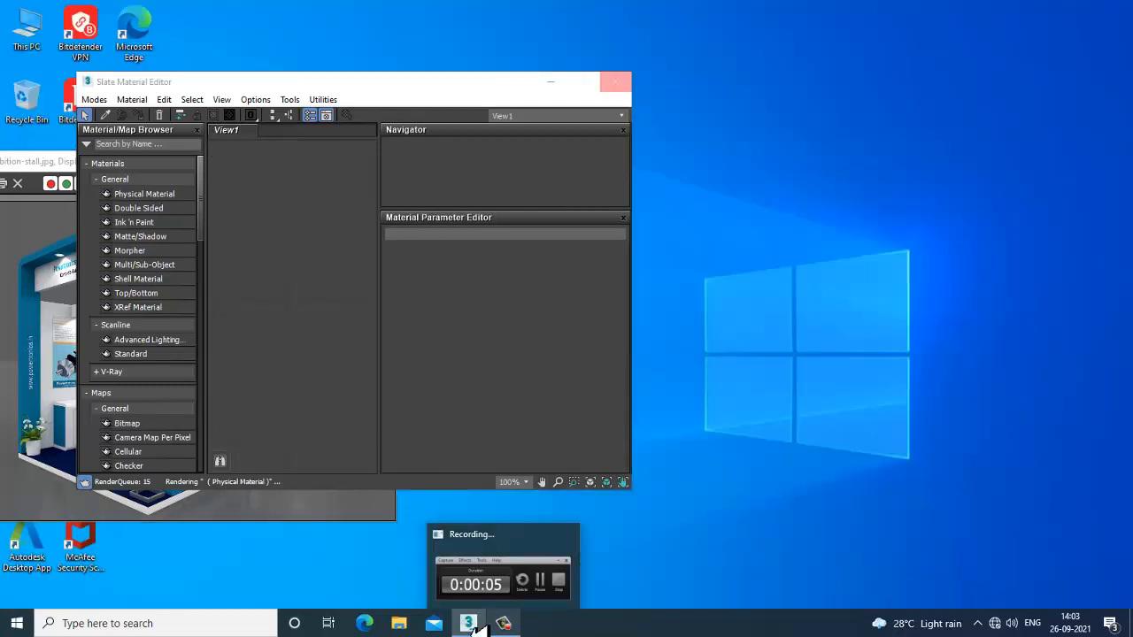
click(472, 624)
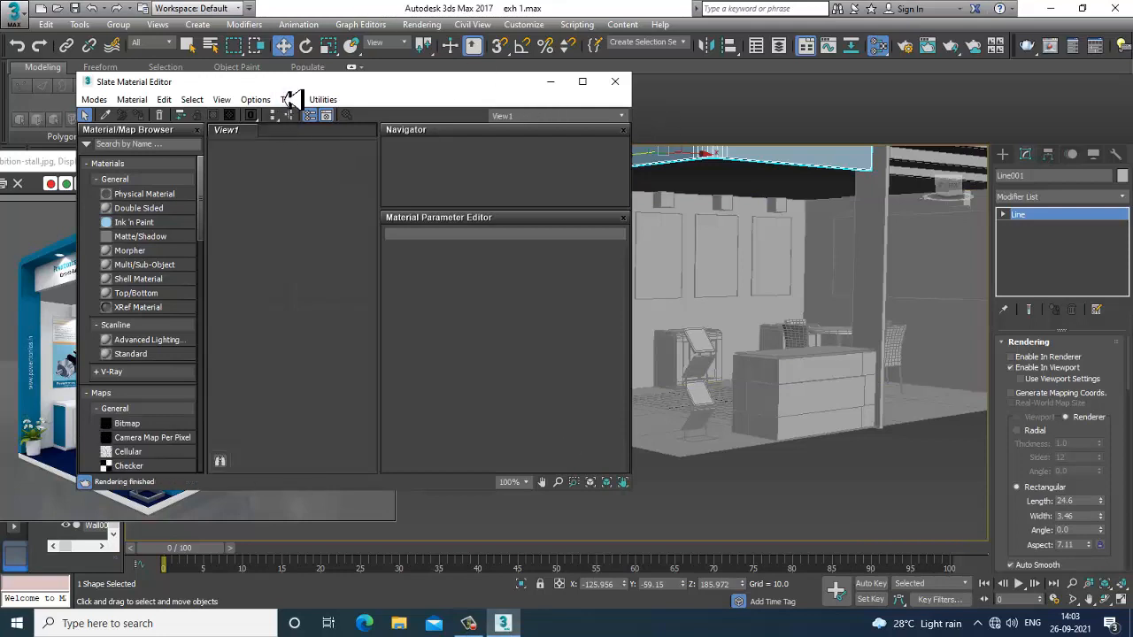
Delete the VRayOverrideMtl node, add a VRayMtl node in its place and open its parameters
drag(290, 97, 552, 101)
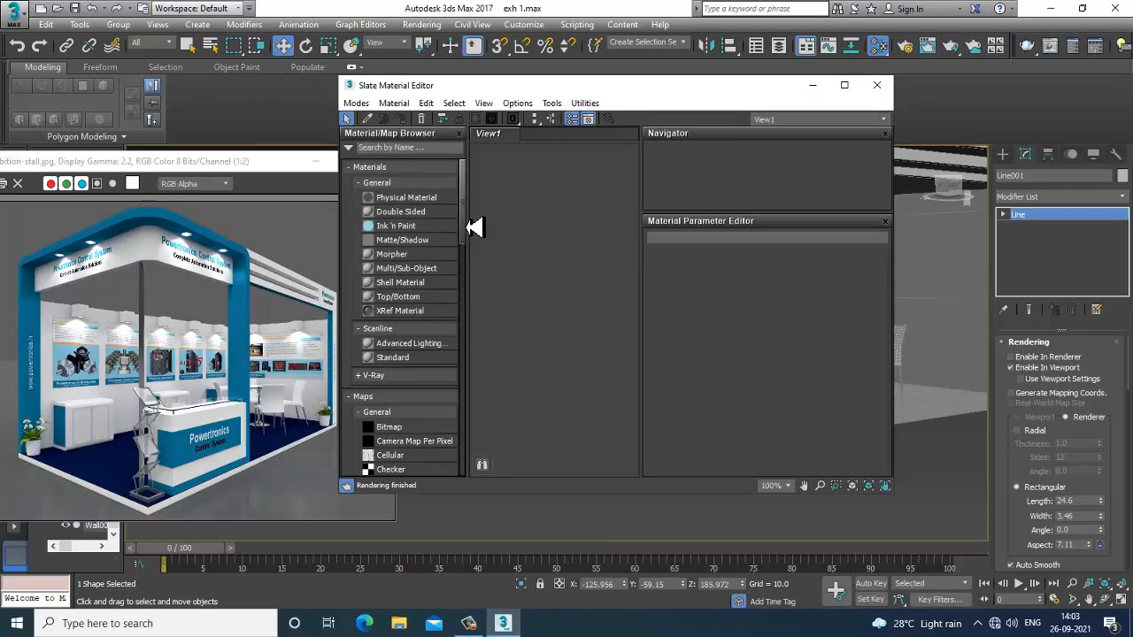
click(374, 375)
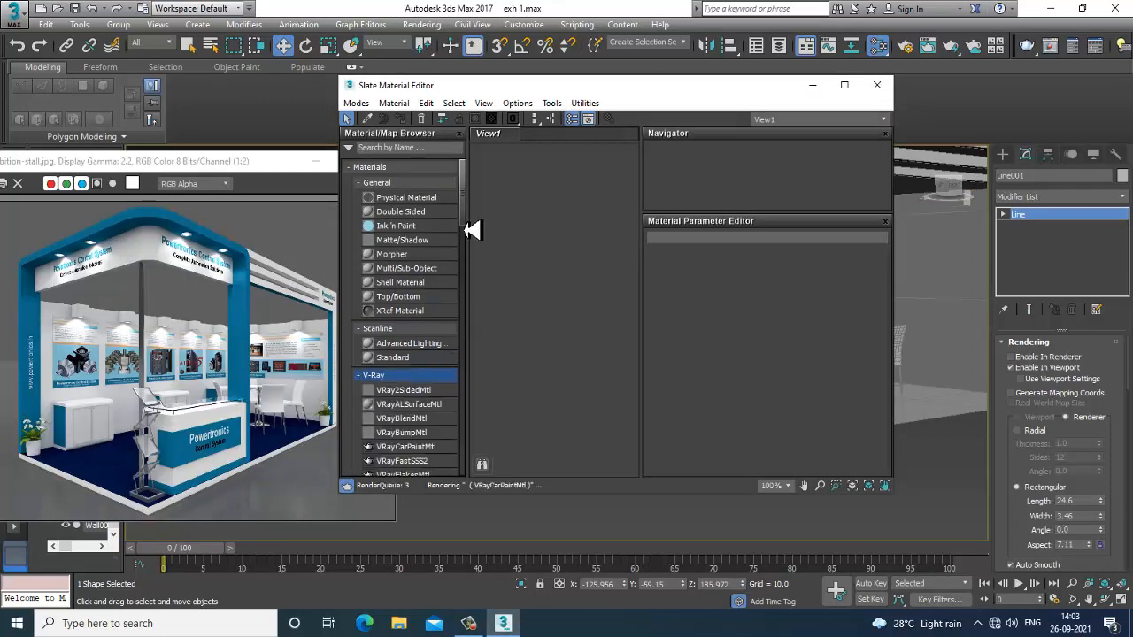
scroll(478, 269, down, 3)
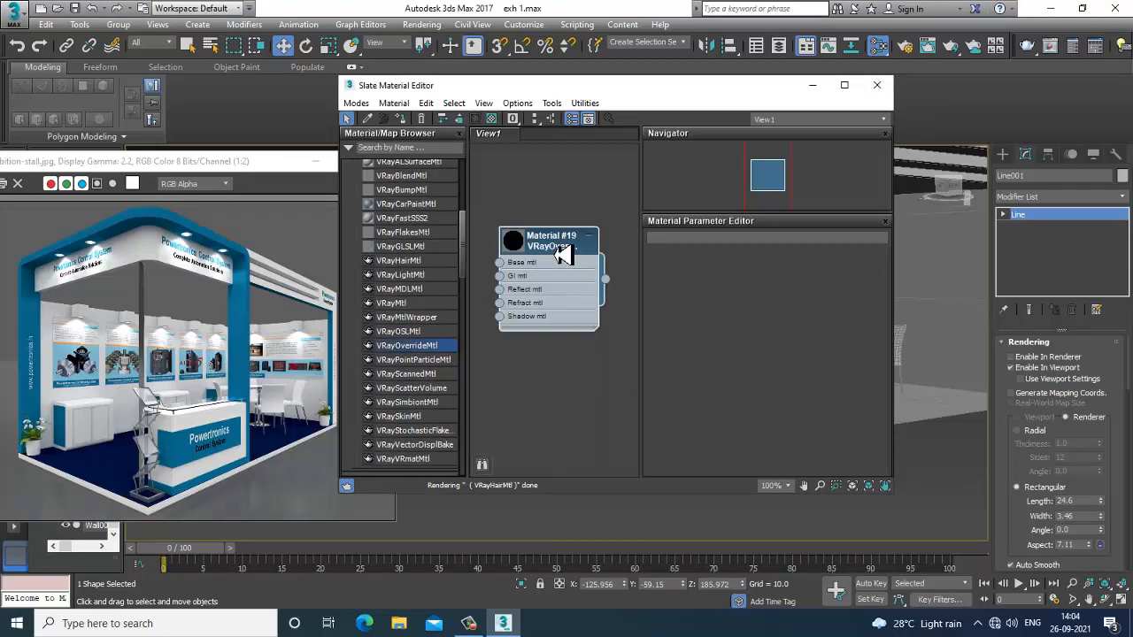
click(561, 245)
key(Delete)
drag(394, 303, 566, 261)
double_click(556, 256)
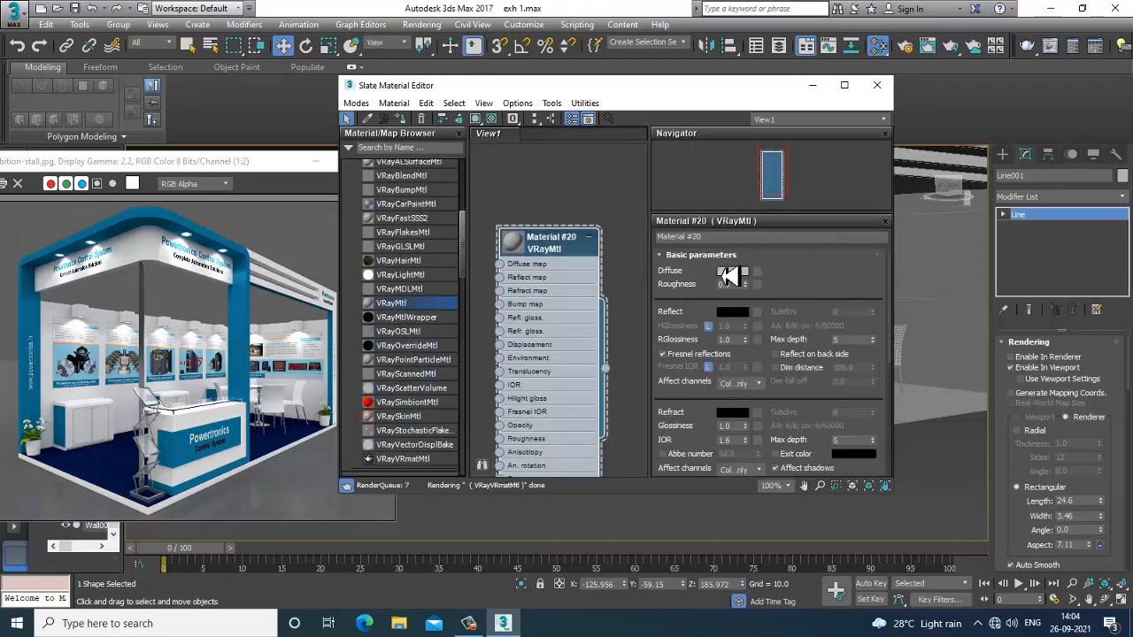
Set the VRayMtl's diffuse colour to near-white 245 and its reflection colour to grey 97
click(732, 271)
drag(418, 149, 432, 202)
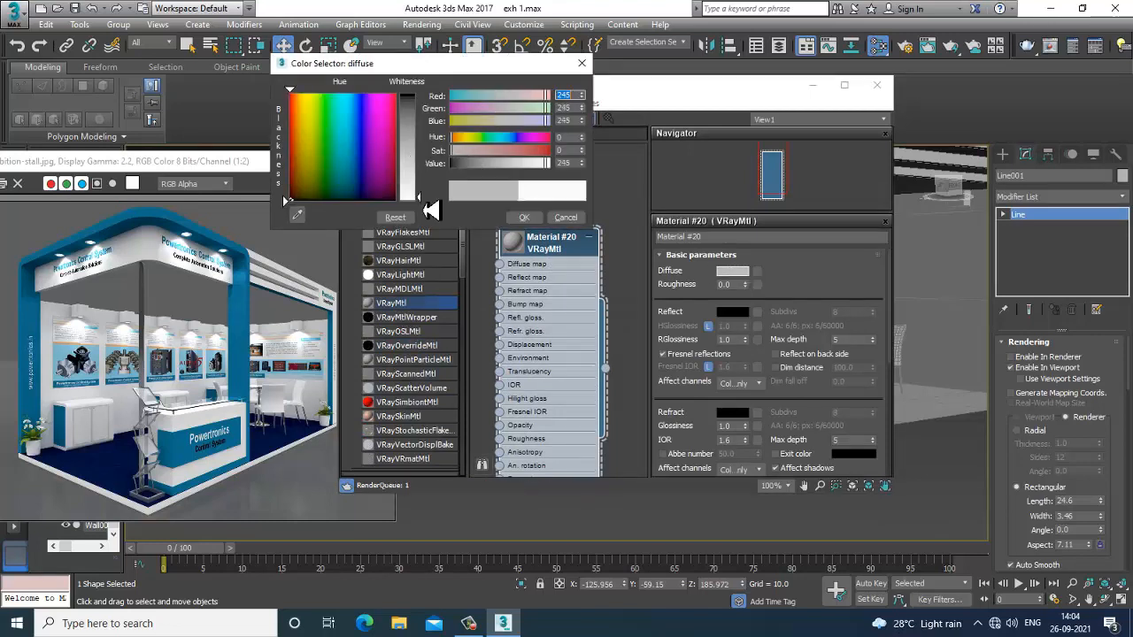
click(524, 217)
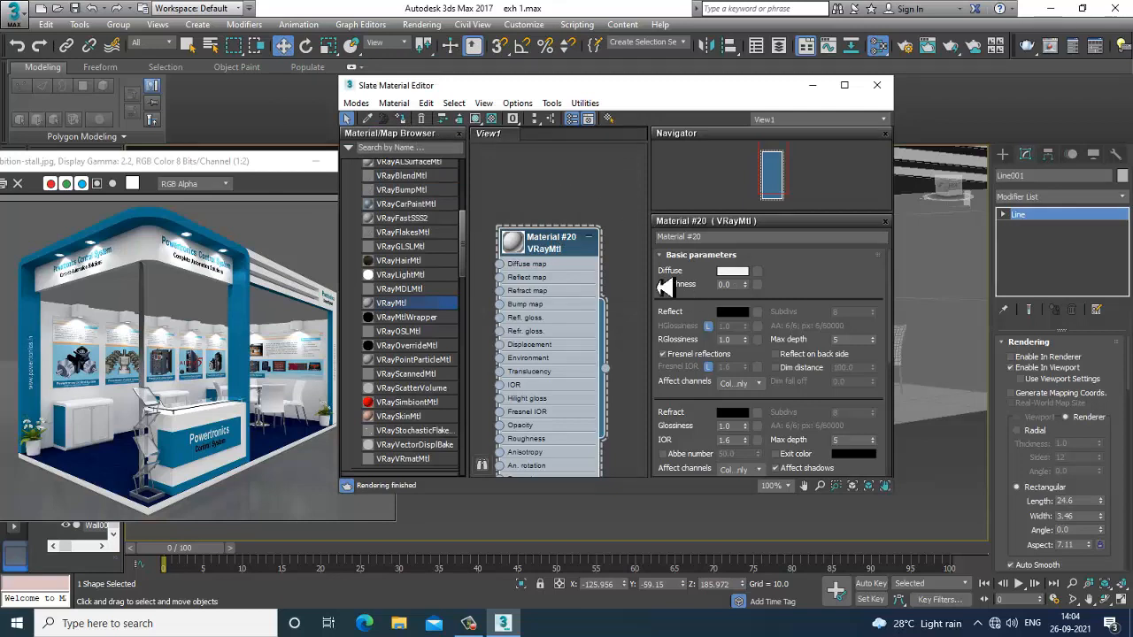
click(733, 313)
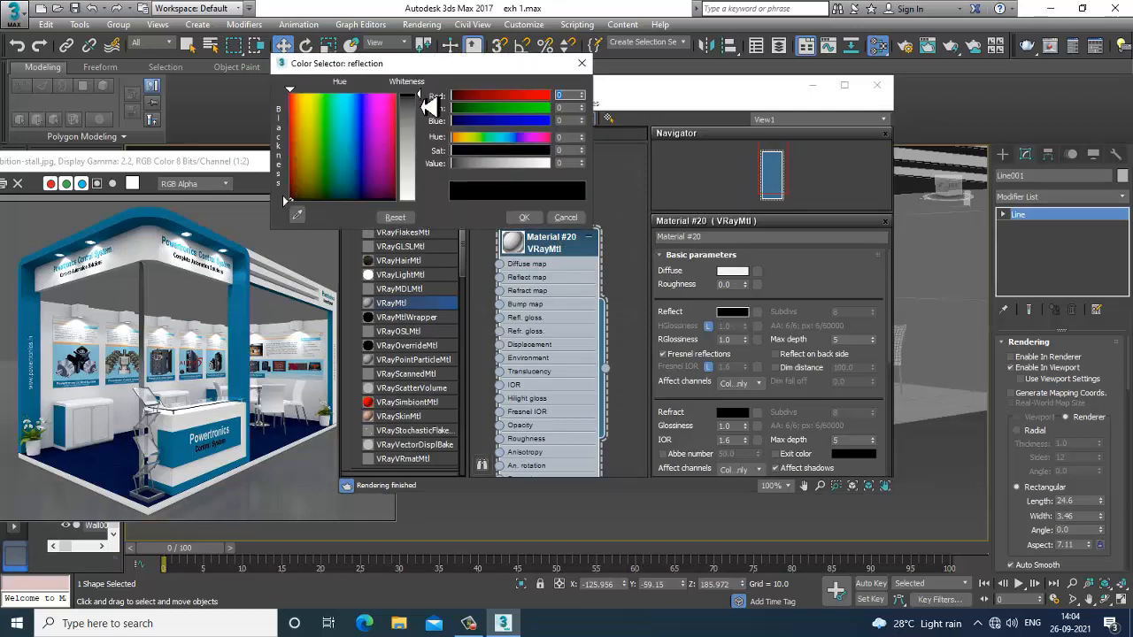
drag(423, 99, 427, 135)
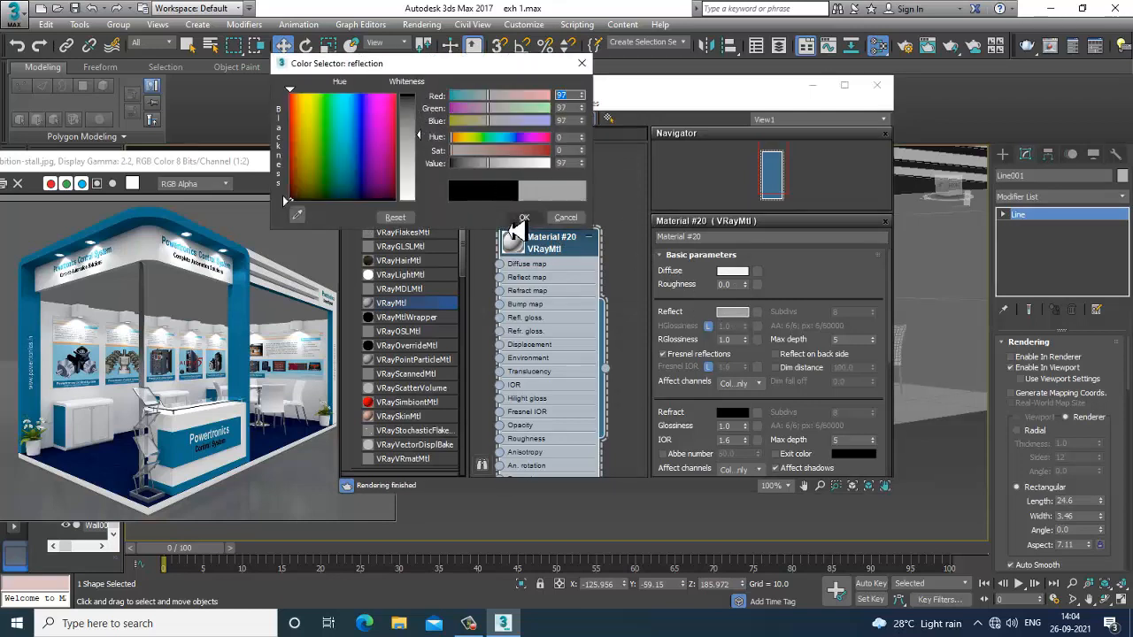
click(522, 217)
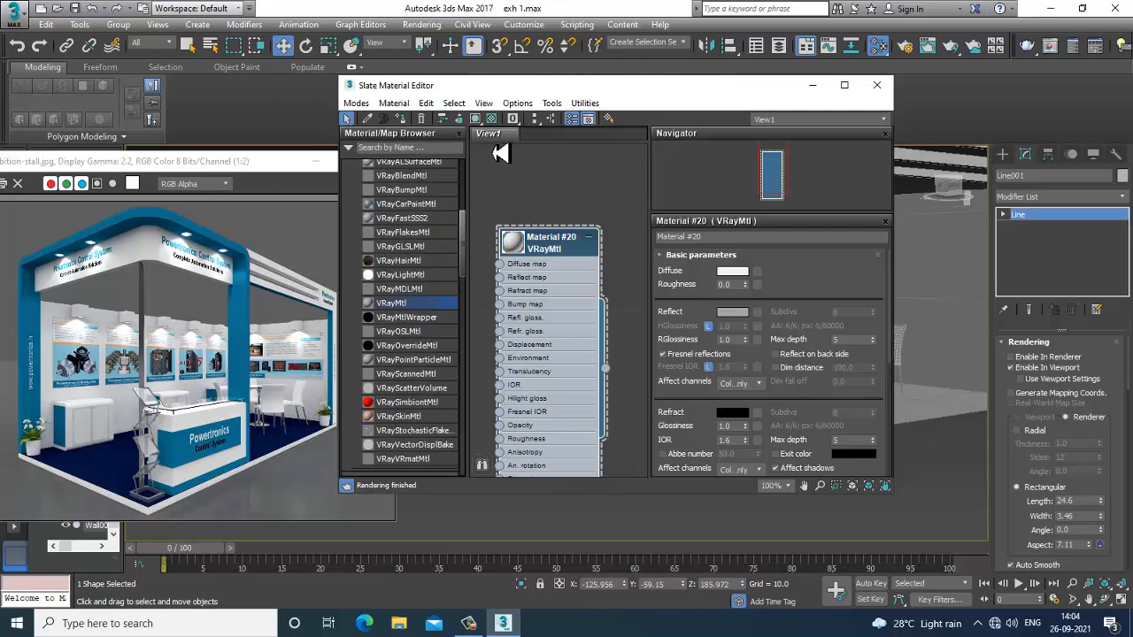
Assign the white material to the header fascia, show it shaded in the viewport and minimise the material editor
click(482, 121)
click(812, 85)
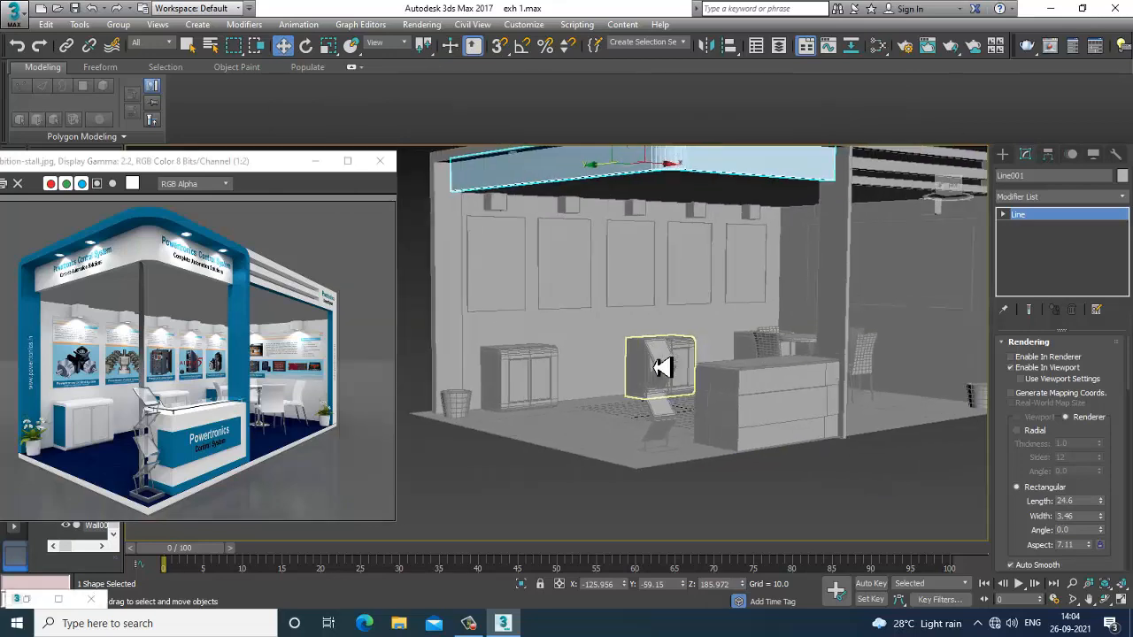
Select the stall's back wall and apply the white VRayMtl to it
click(564, 328)
middle_drag(736, 276, 710, 332)
key(m)
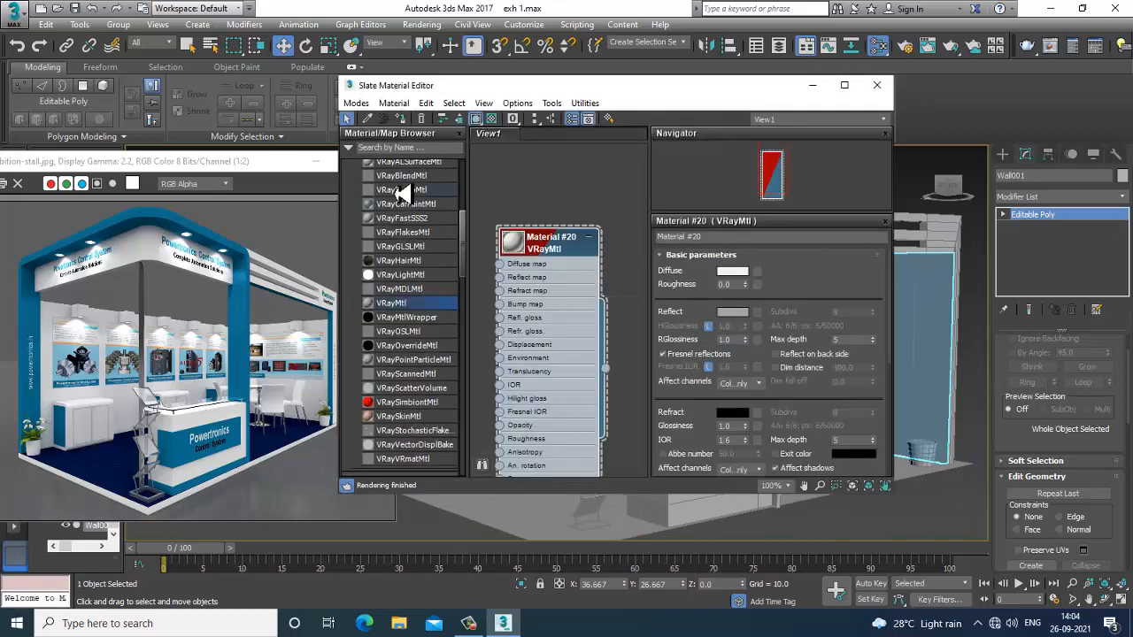
click(813, 86)
Select the stall's outer arch frame and add a second VRayMtl node below the white one
click(678, 193)
mouse_move(673, 265)
alt+middle_down()
mouse_move(670, 283)
mouse_move(698, 273)
mouse_move(686, 265)
mouse_move(694, 270)
mouse_move(640, 291)
mouse_move(614, 242)
mouse_move(663, 262)
mouse_move(659, 275)
alt+middle_up()
click(614, 235)
key(m)
middle_drag(556, 376, 532, 303)
drag(573, 295, 575, 288)
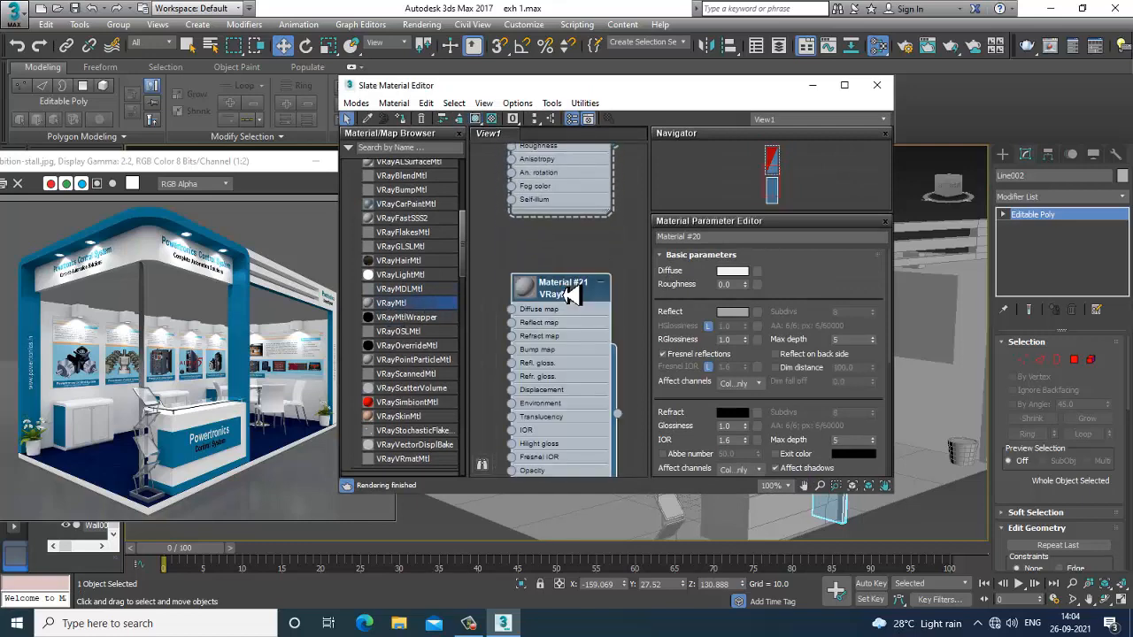
Sample the second VRayMtl's diffuse colour from the blue frame in the reference image and assign the material to the arch frame
click(734, 271)
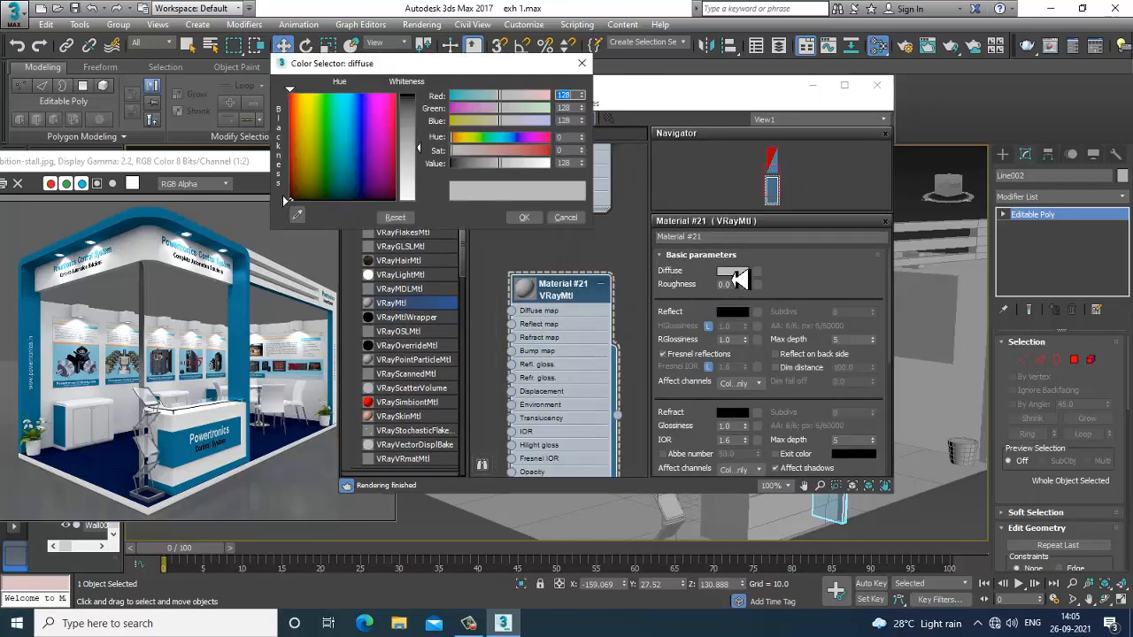
click(296, 214)
click(126, 226)
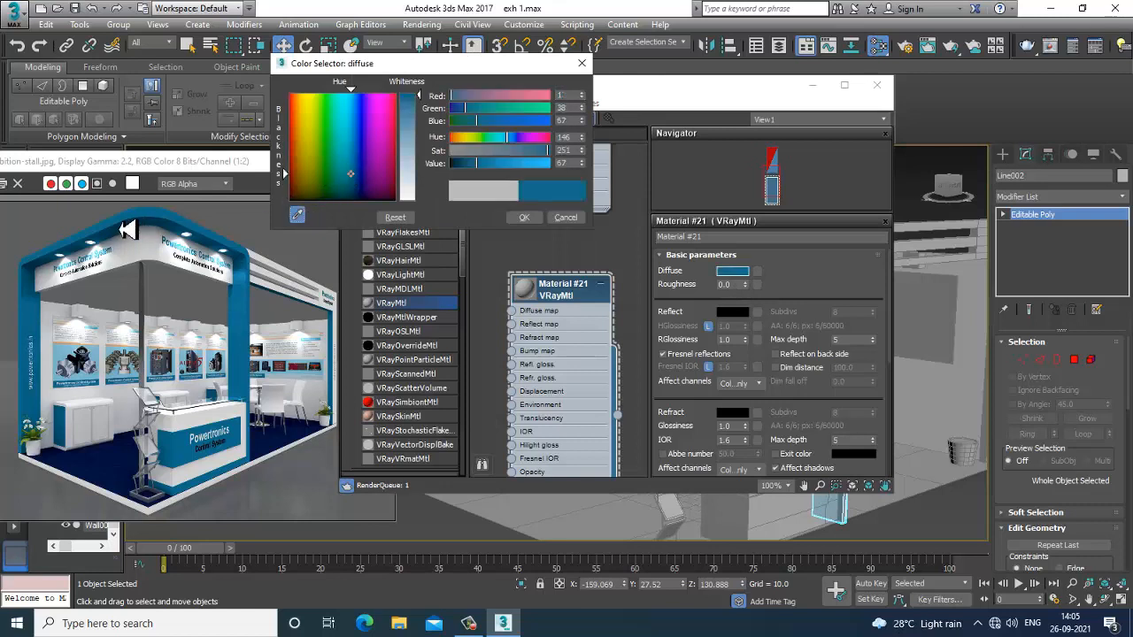
click(524, 217)
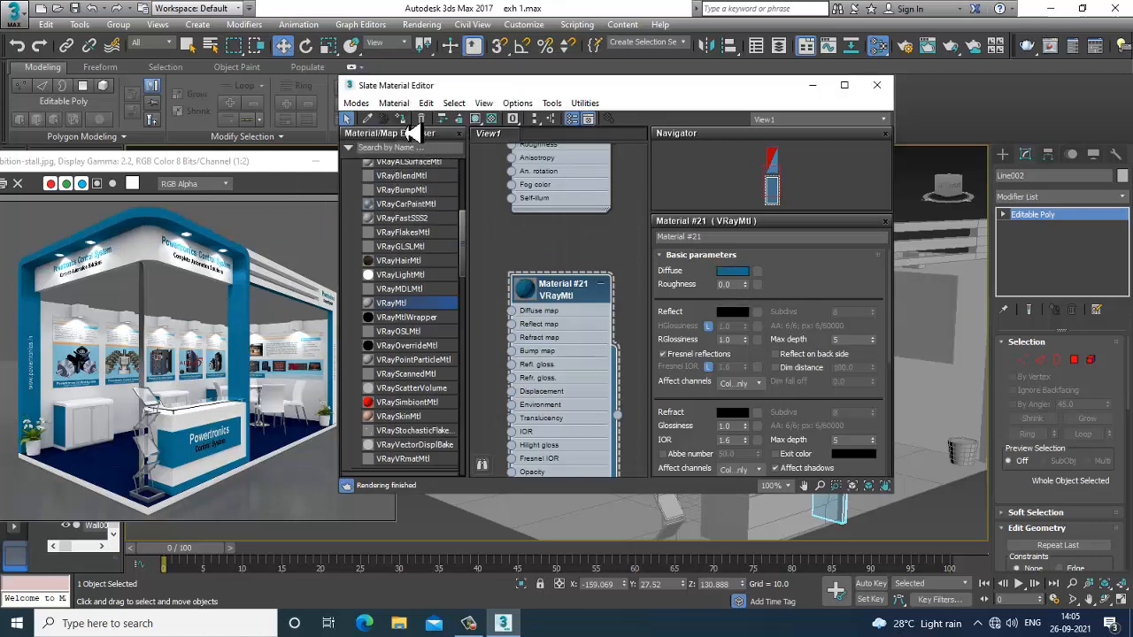
click(474, 119)
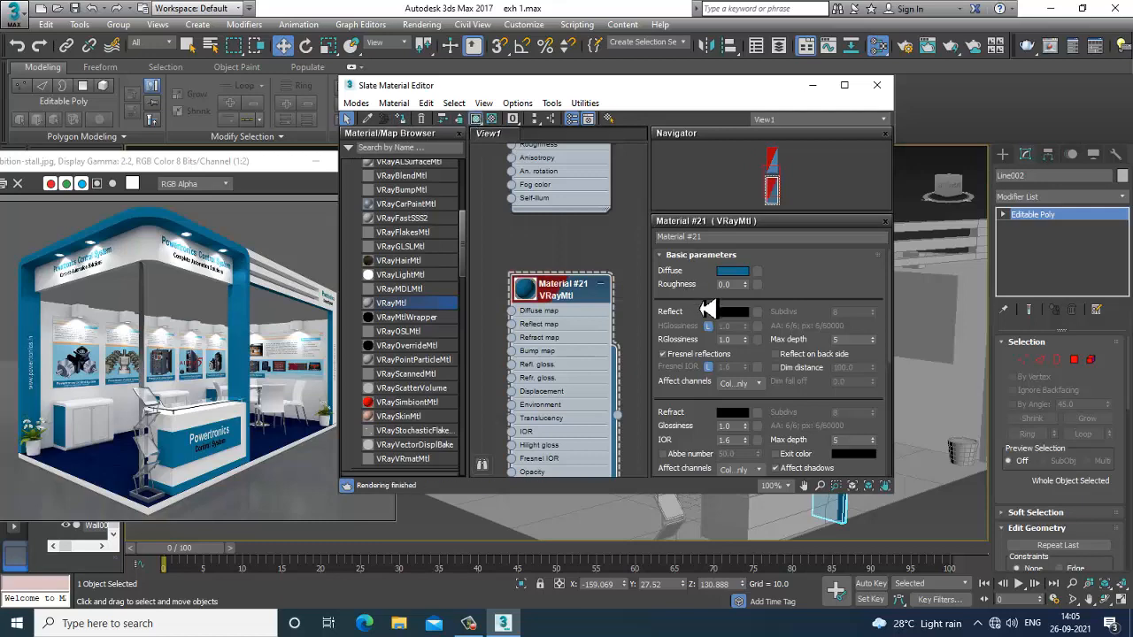
Set the blue VRayMtl's reflection colour to grey and minimise the material editor
click(733, 312)
drag(420, 93, 420, 139)
click(528, 218)
click(811, 87)
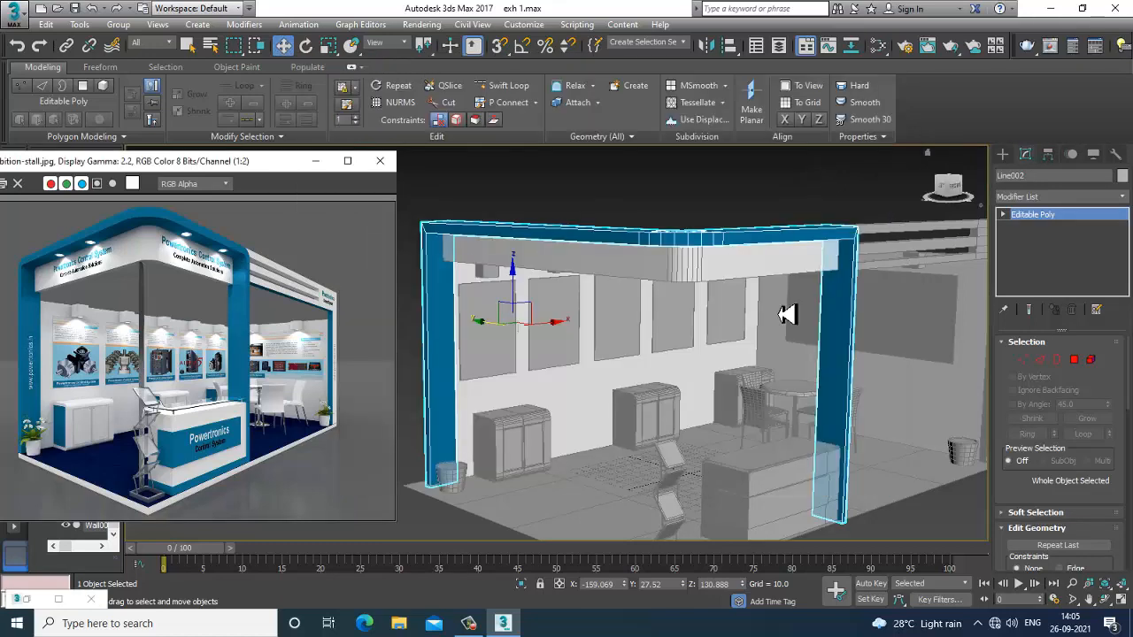
Select the reception counter and add Swift Loop edge loops near its pillar-side end and along its base
click(701, 202)
alt+middle_drag(752, 315, 801, 335)
scroll(786, 377, up, 3)
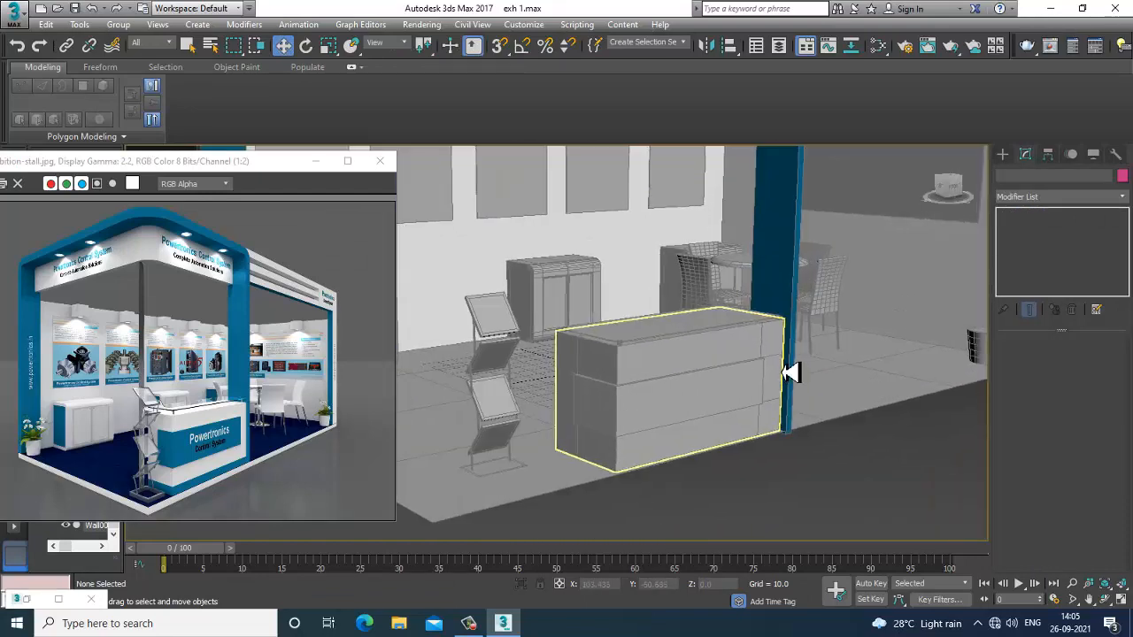
click(699, 363)
scroll(699, 366, up, 3)
alt+middle_drag(700, 368, 735, 379)
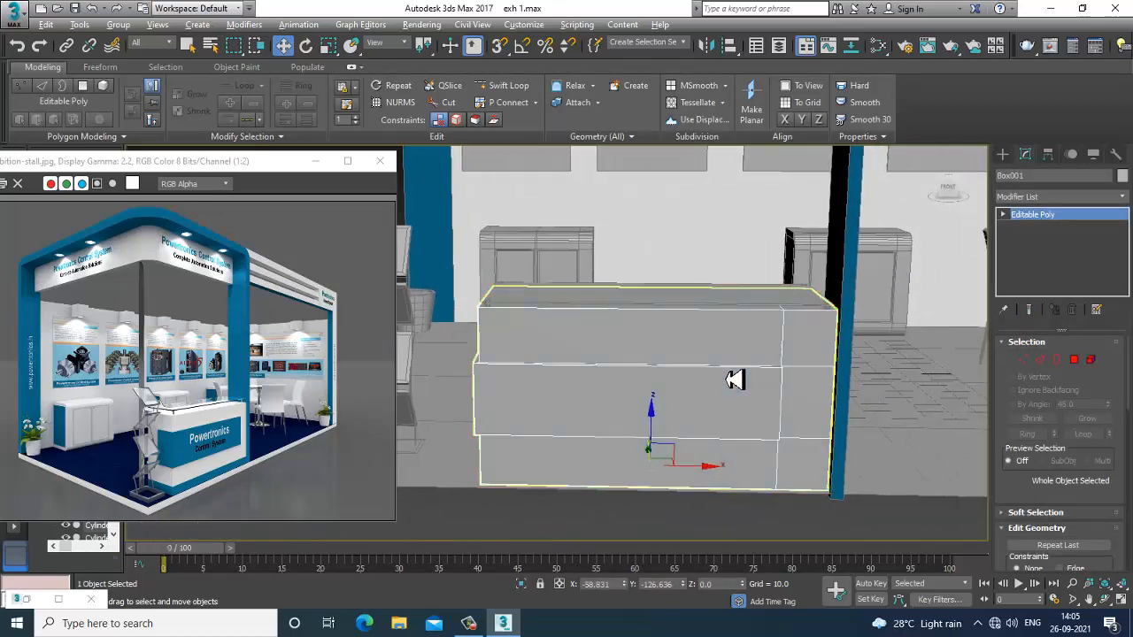
click(503, 87)
alt+middle_drag(736, 312, 710, 315)
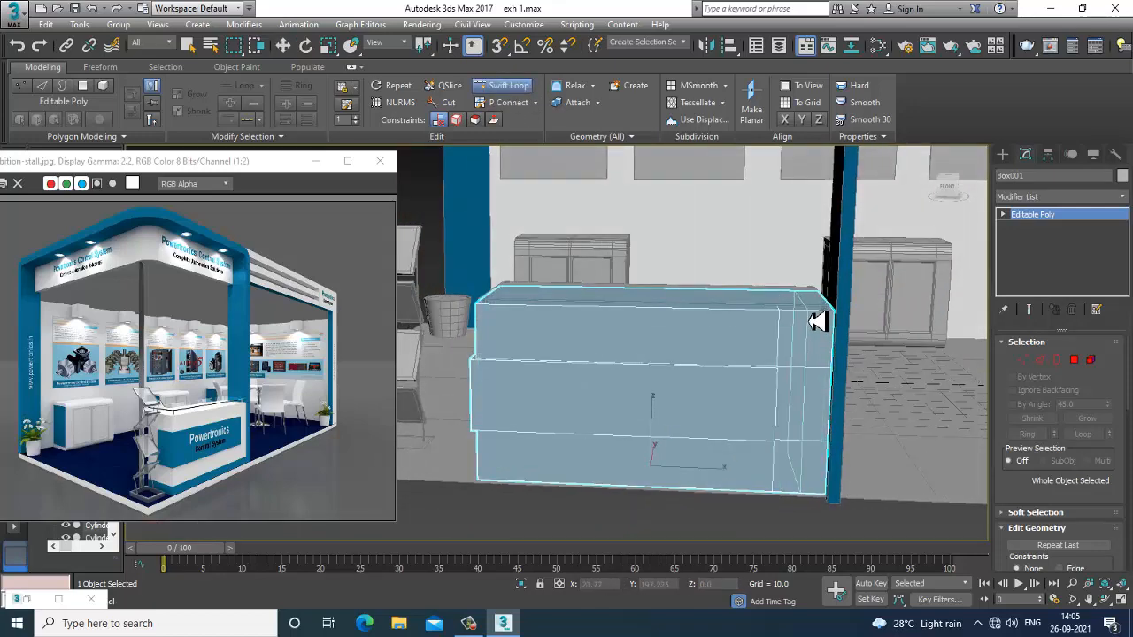
alt+middle_drag(816, 322, 885, 416)
key(w)
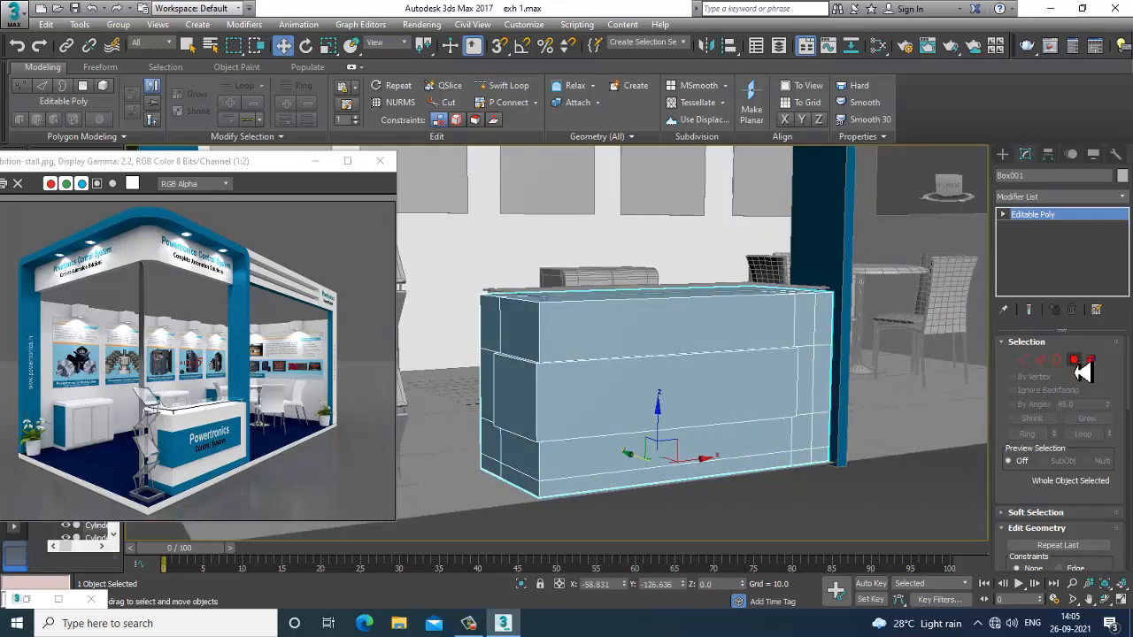
Select the front and side polygons of the counter's protruding middle band
click(1073, 360)
click(678, 395)
alt+middle_drag(678, 394, 634, 401)
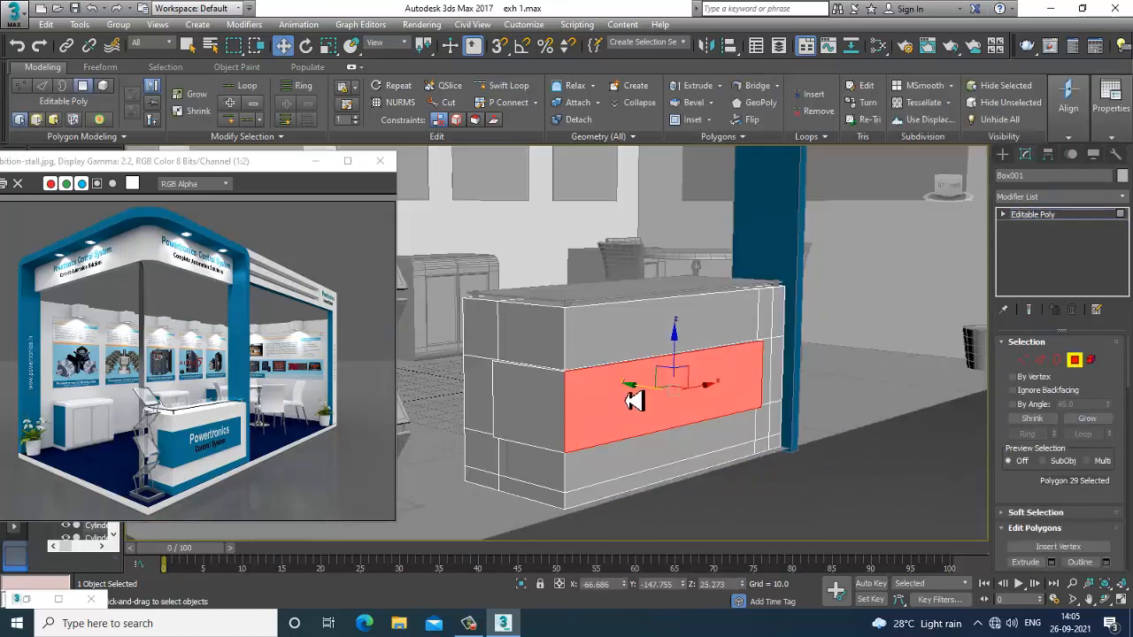
ctrl+click(553, 405)
Add the vertical end strip beside the pillar and the base strip on the counter's front and side to the polygon selection
alt+middle_drag(554, 405, 868, 341)
ctrl+click(864, 331)
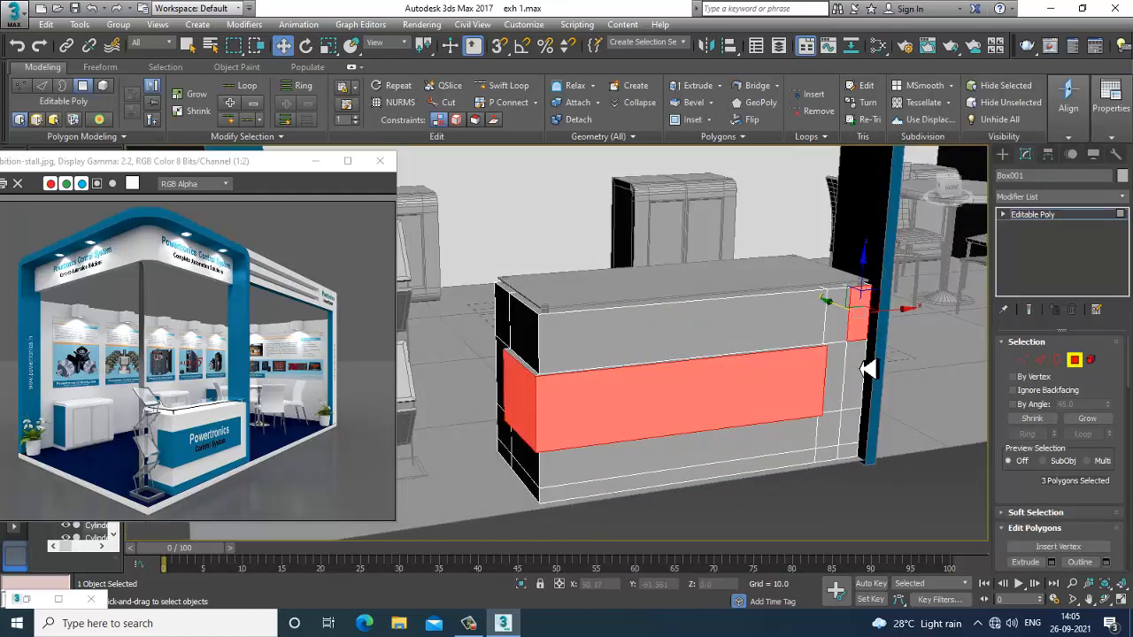
ctrl+click(860, 372)
ctrl+click(860, 453)
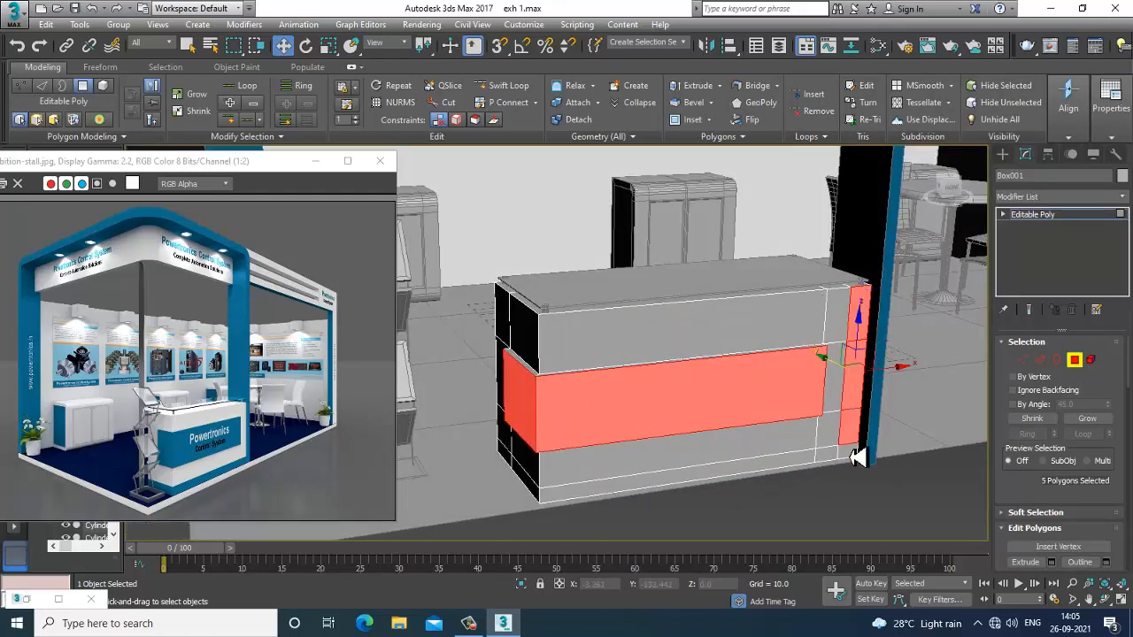
ctrl+click(832, 462)
ctrl+click(826, 461)
ctrl+click(552, 477)
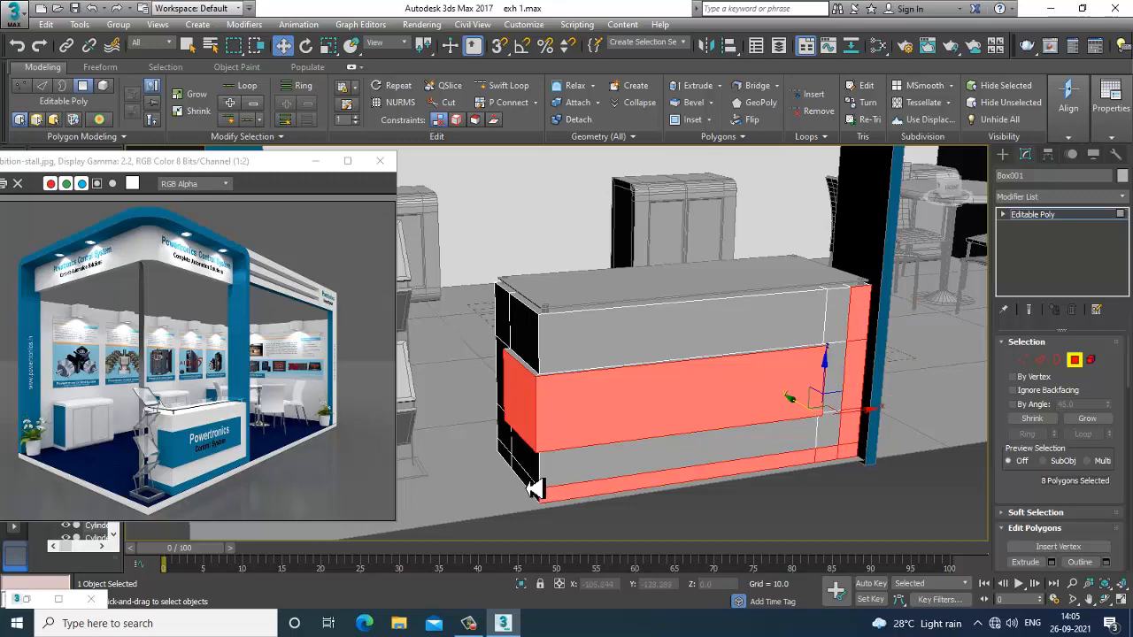
ctrl+click(512, 472)
ctrl+click(512, 462)
Add the thin ledge polygons around the counter's middle band to the selection
scroll(560, 443, up, 4)
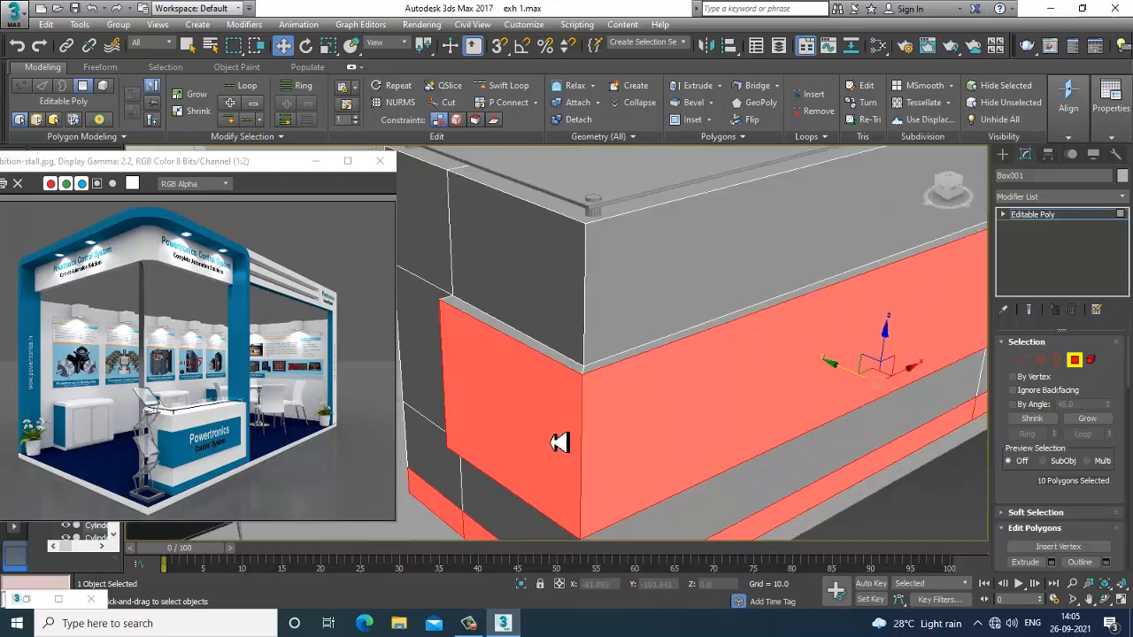
ctrl+click(566, 366)
ctrl+click(622, 366)
alt+middle_drag(622, 369, 751, 369)
ctrl+click(726, 374)
ctrl+click(748, 397)
ctrl+click(514, 380)
ctrl+click(727, 432)
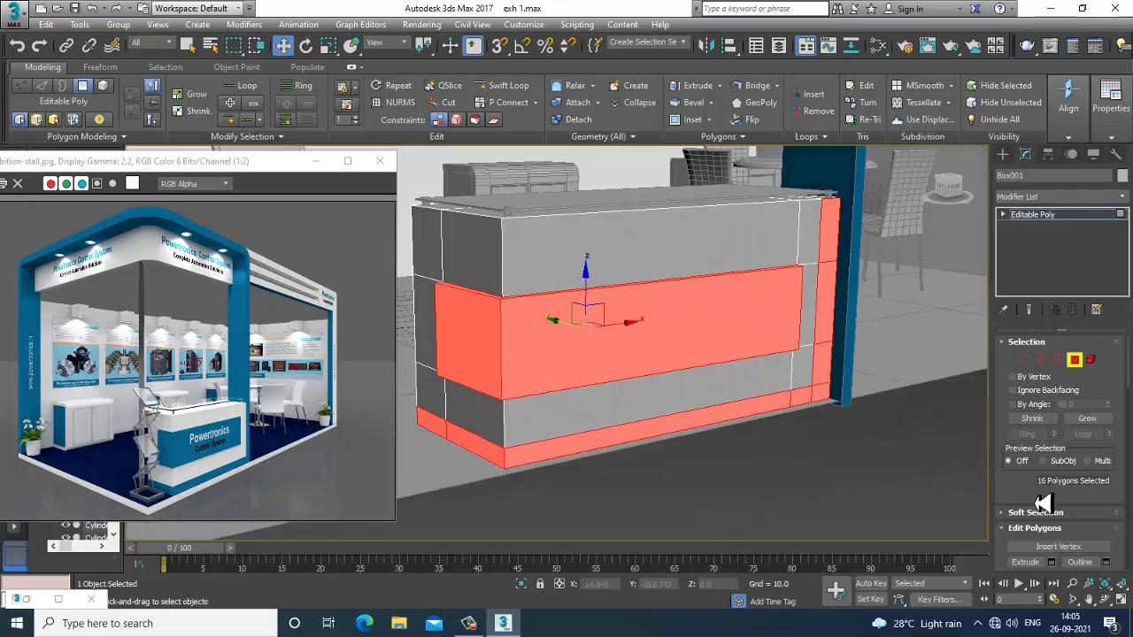
Set the selected polygons to material ID 1, invert the selection, set those polygons to ID 2 and leave polygon level
scroll(1043, 503, down, 5)
drag(1013, 486, 1000, 152)
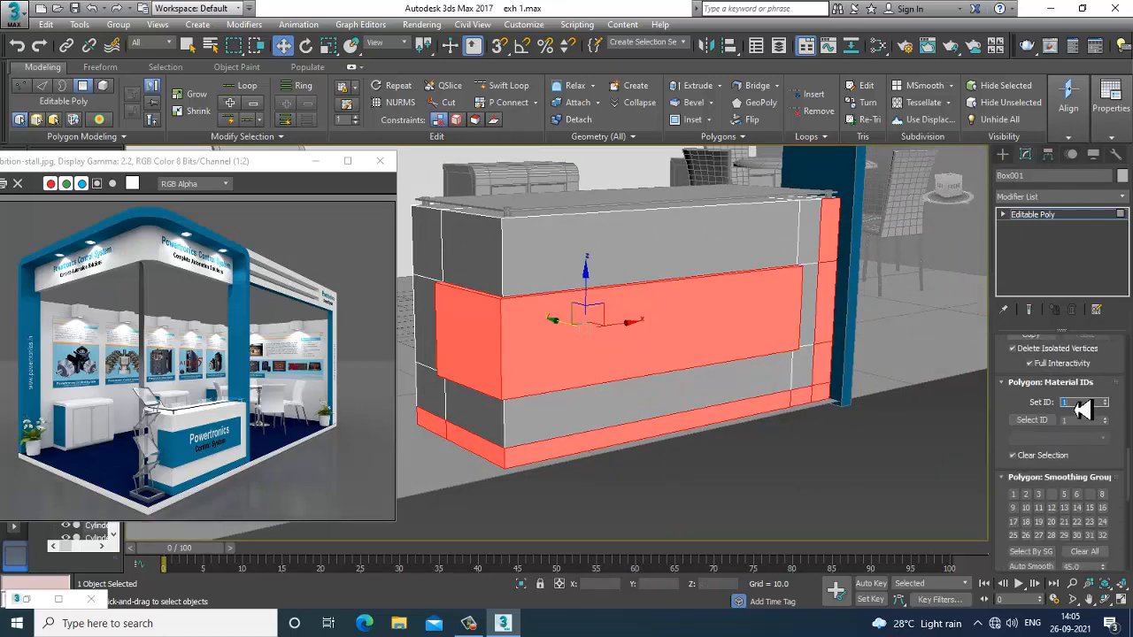
mouse_move(752, 315)
alt+middle_down()
mouse_move(773, 319)
mouse_move(761, 328)
alt+middle_up()
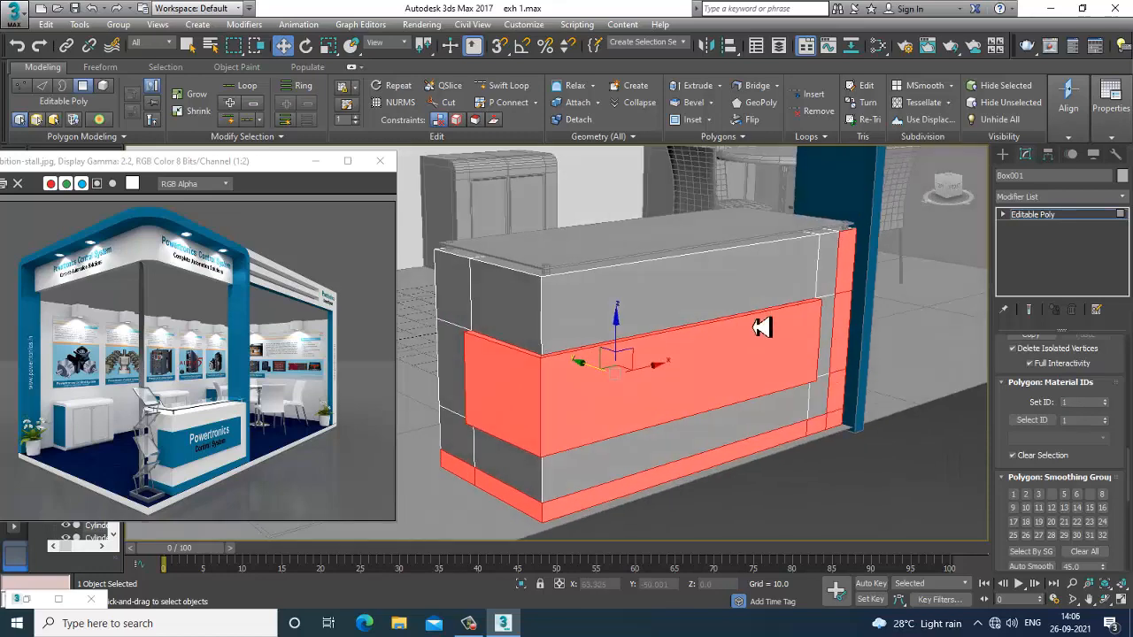
key(ctrl+i)
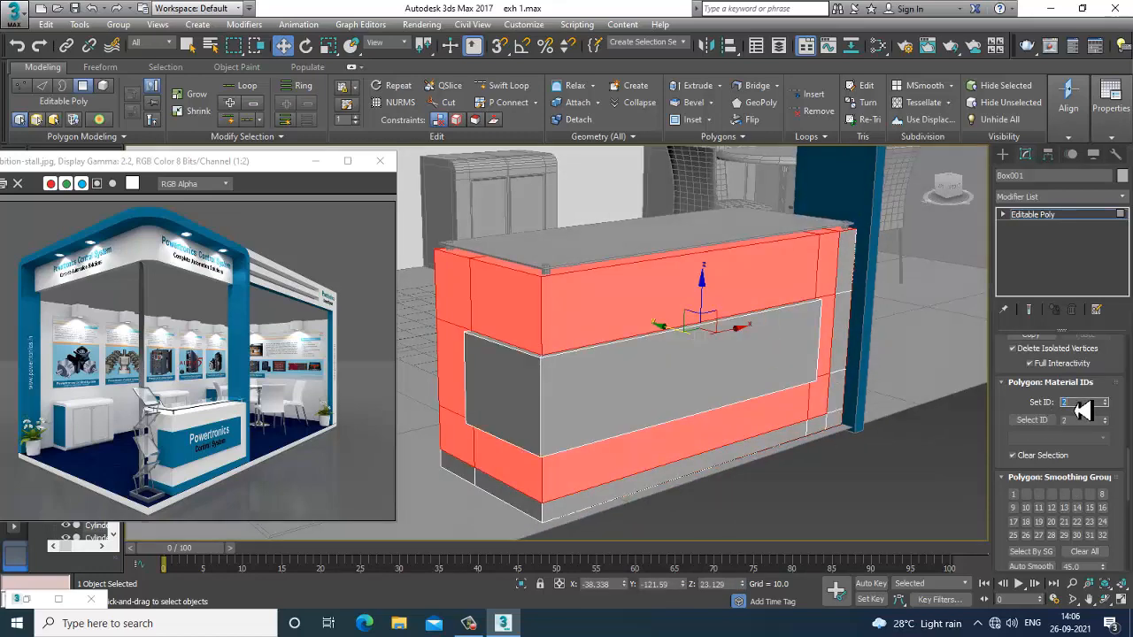
click(1062, 216)
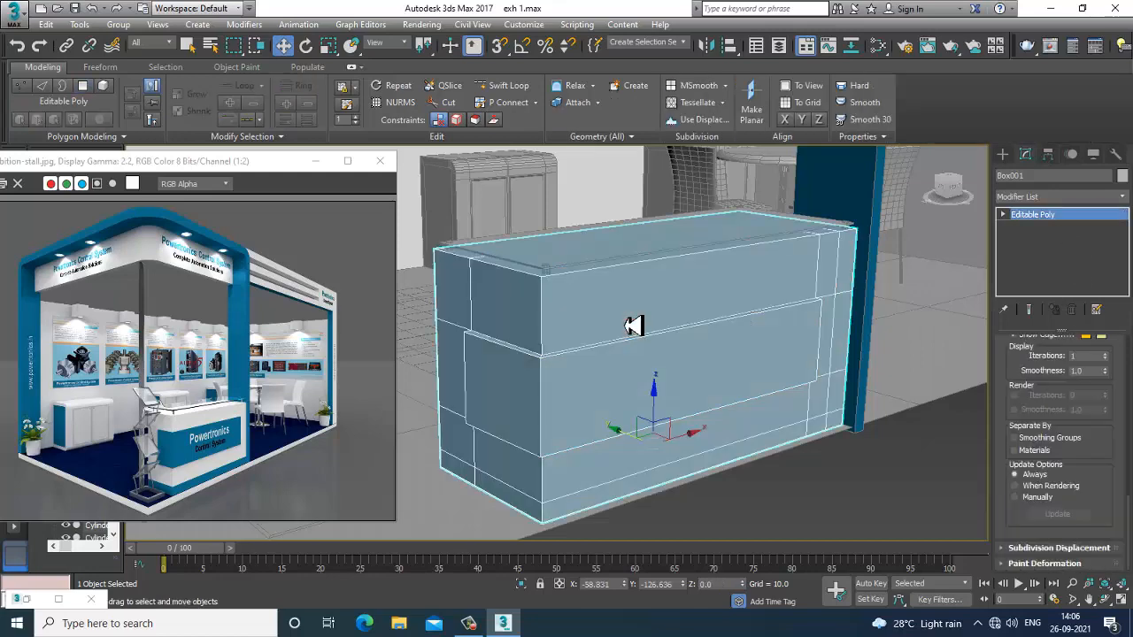
Maximise the Slate Material Editor, add a Multi/Sub-Object node to the view and open its first sub-material slot
key(m)
drag(599, 349, 622, 195)
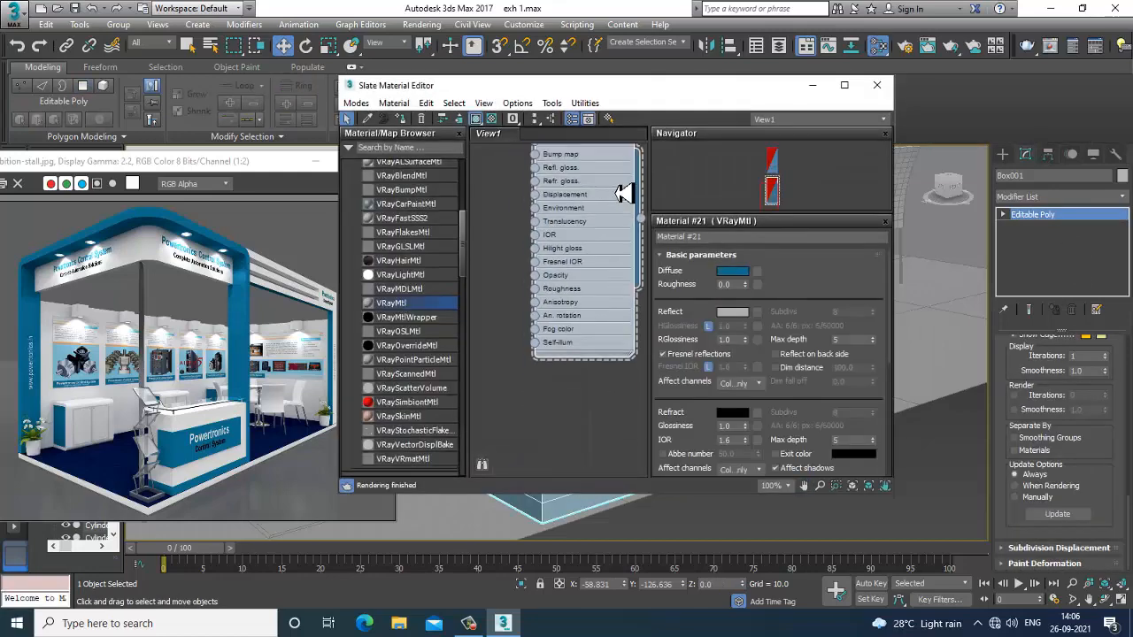
click(845, 87)
middle_drag(237, 280, 349, 290)
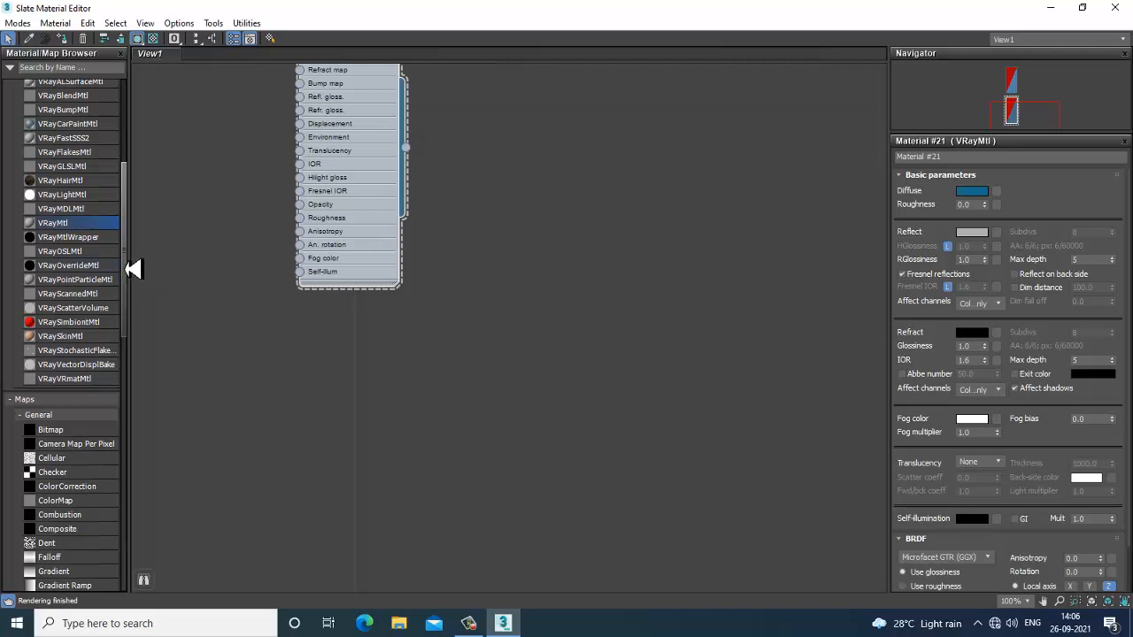
drag(131, 268, 129, 159)
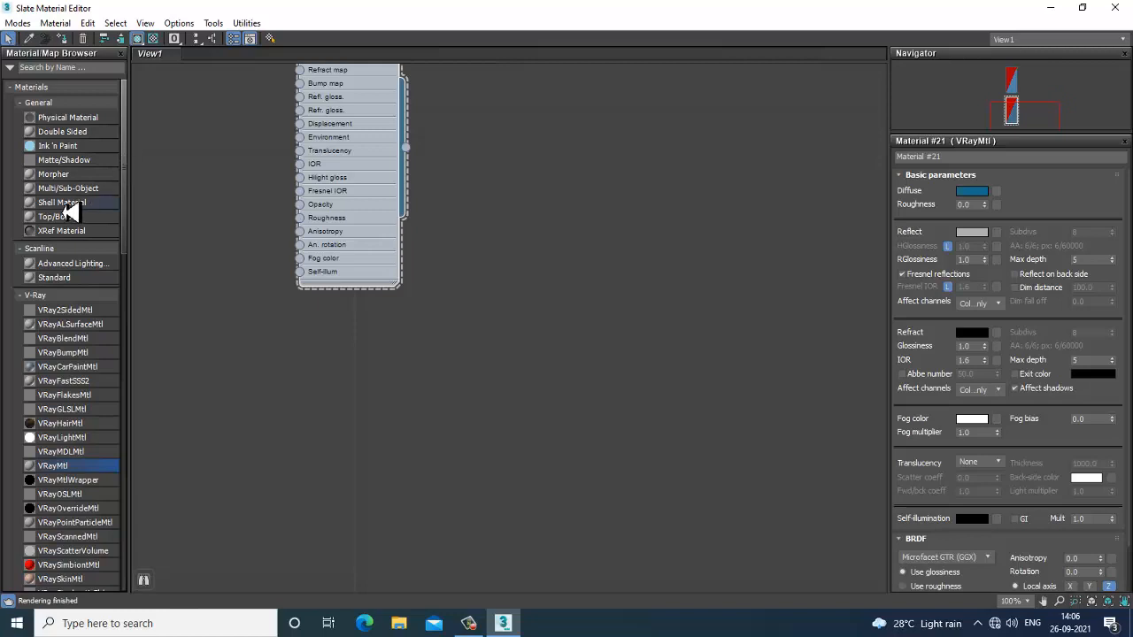
drag(68, 188, 566, 336)
double_click(567, 337)
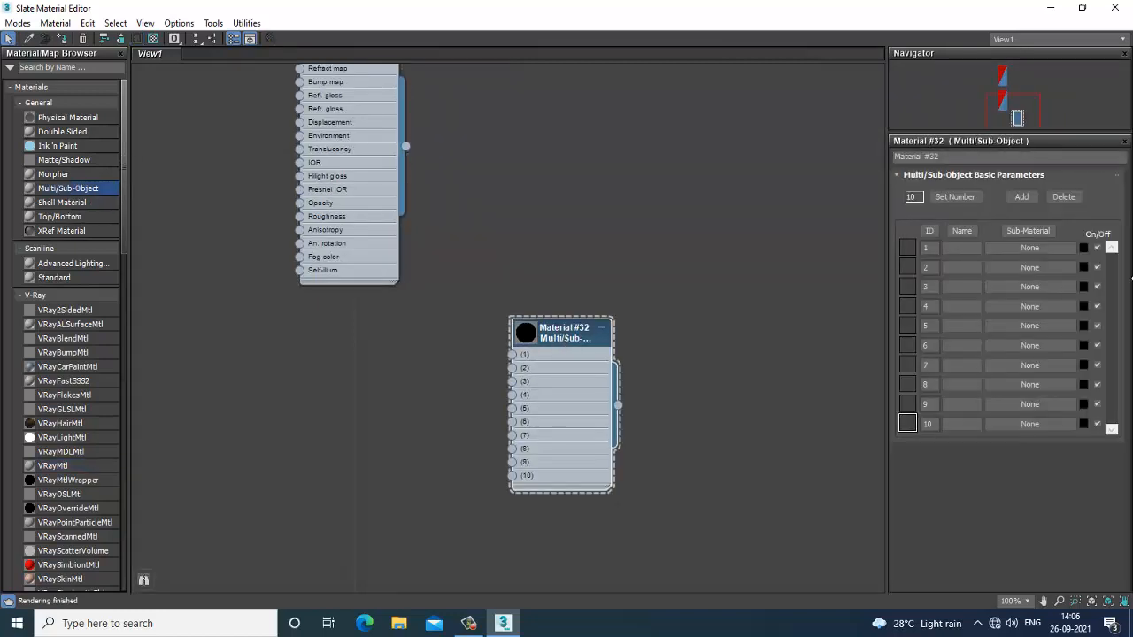
click(1026, 253)
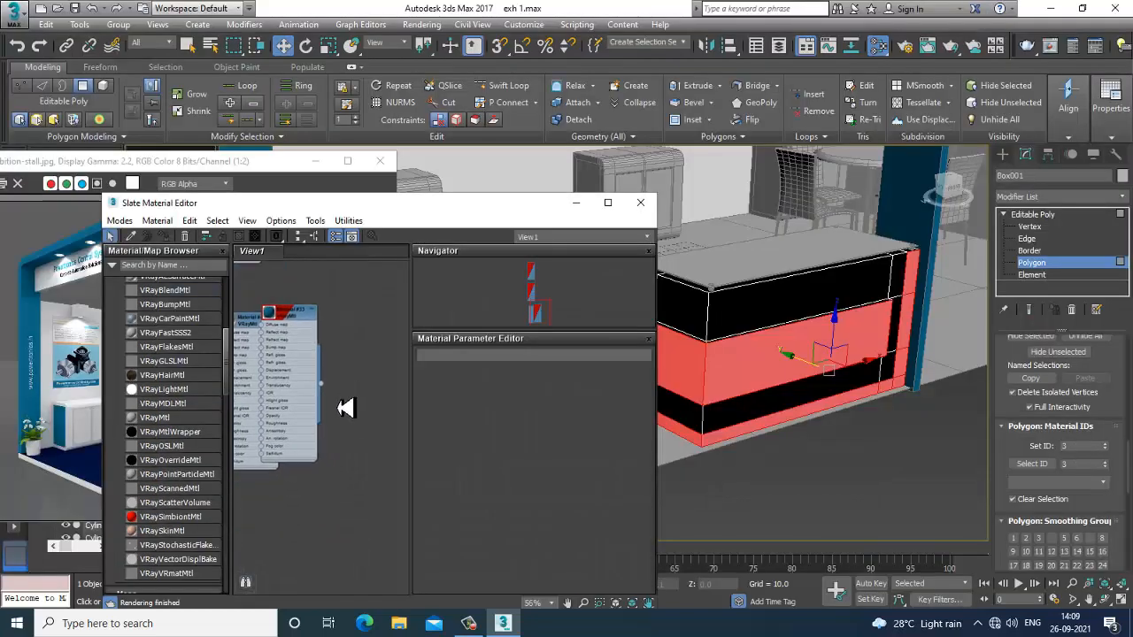
Add a new Multi/Sub-Object node and move the blue Material #33 node clear of it
drag(229, 374, 228, 322)
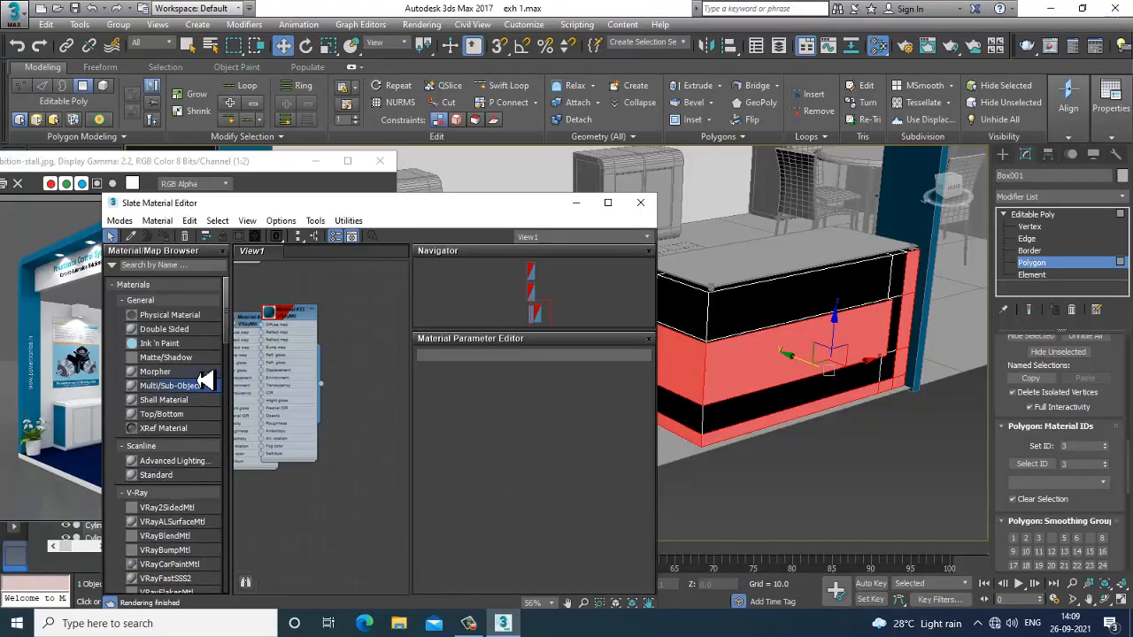
drag(389, 411, 390, 413)
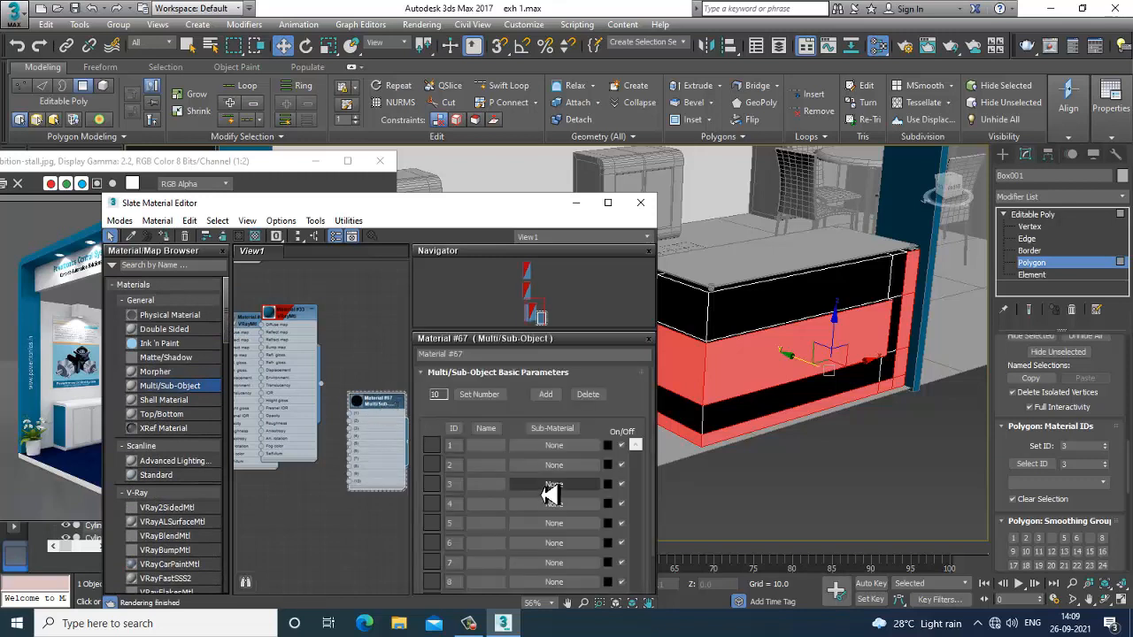
drag(285, 324, 336, 270)
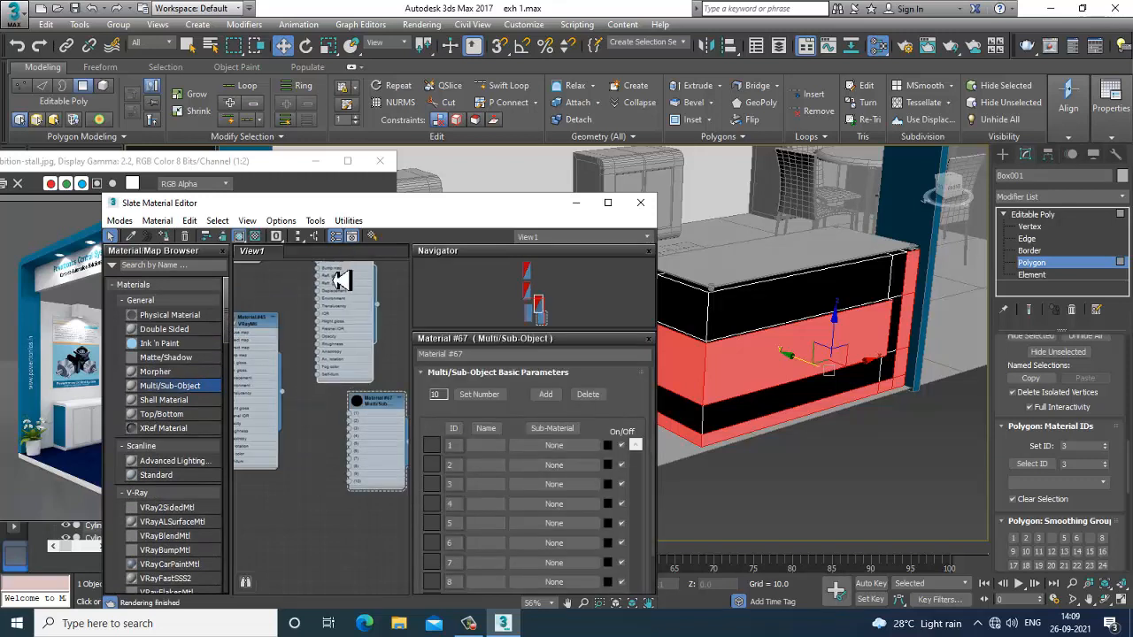
middle_drag(306, 364, 353, 387)
scroll(334, 447, up, 1)
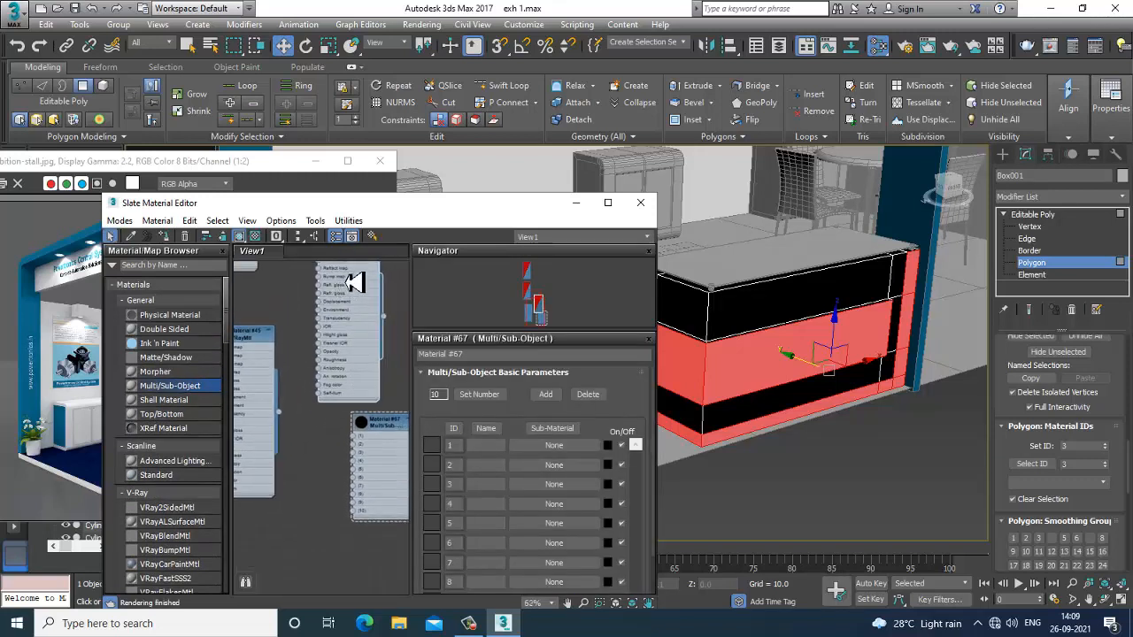
middle_drag(358, 322, 364, 362)
Place the blue Material #33 node beside the Multi/Sub-Object node and connect it to sub-material slot 3
drag(353, 286, 319, 555)
scroll(324, 445, up, 2)
middle_drag(314, 584, 273, 480)
drag(374, 358, 395, 438)
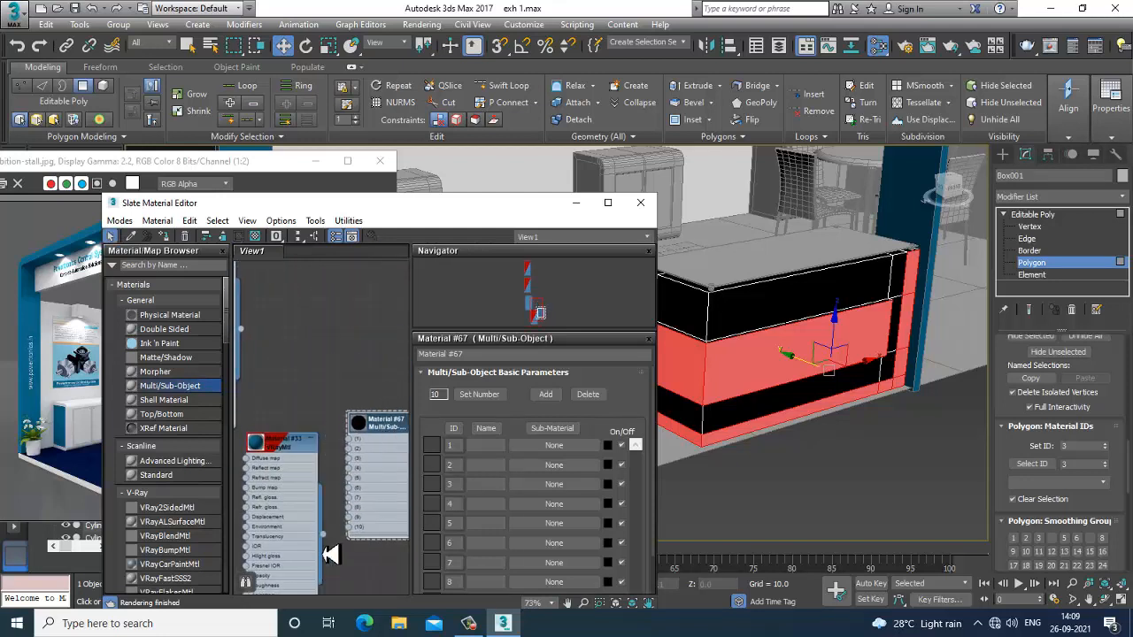
drag(332, 537, 354, 468)
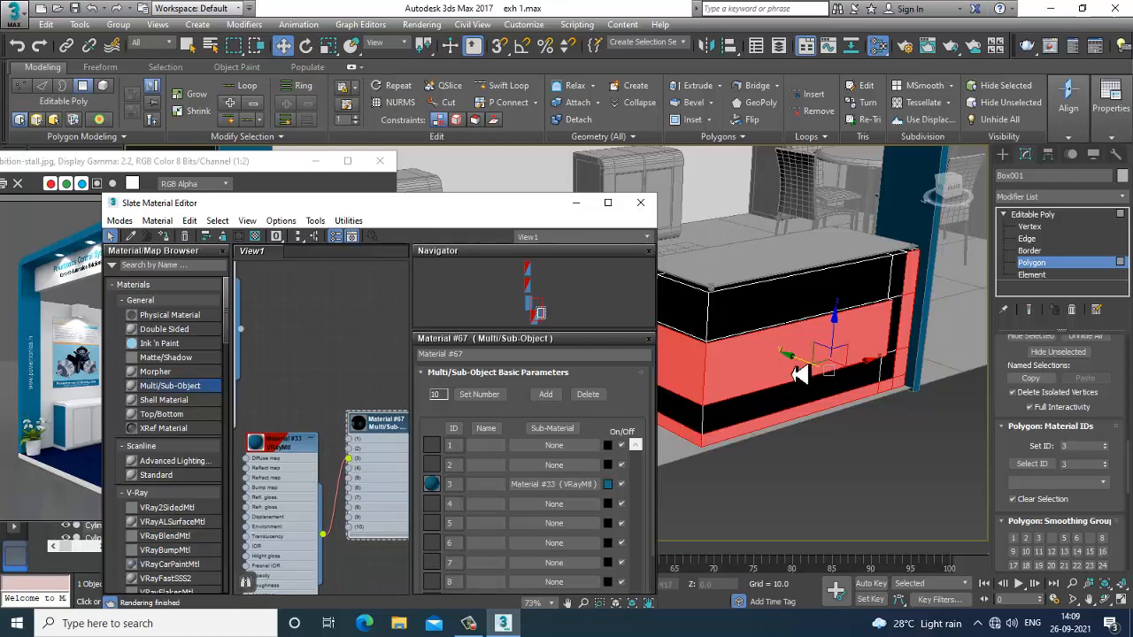
middle_drag(796, 373, 801, 381)
click(900, 490)
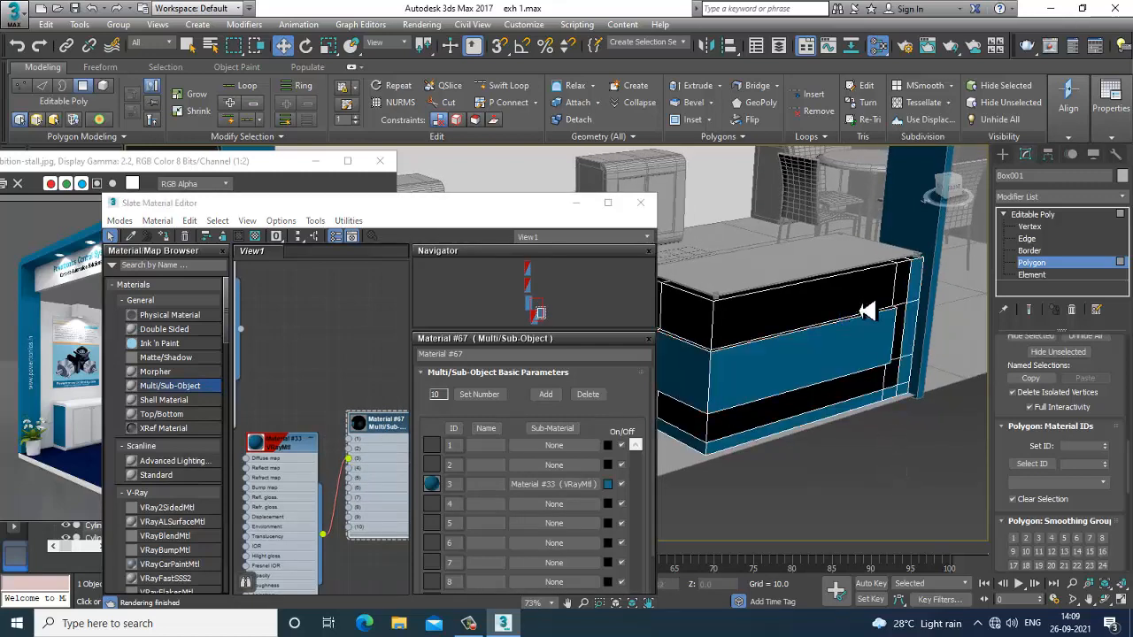
alt+middle_drag(867, 312, 925, 340)
click(926, 334)
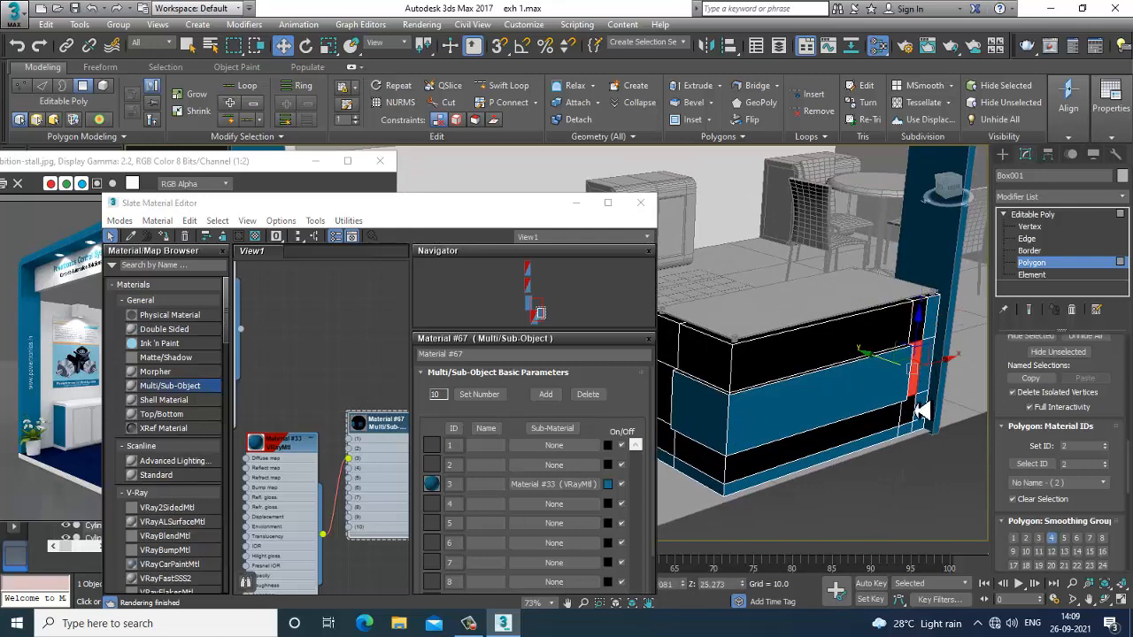
click(912, 417)
ctrl+click(920, 335)
ctrl+click(918, 377)
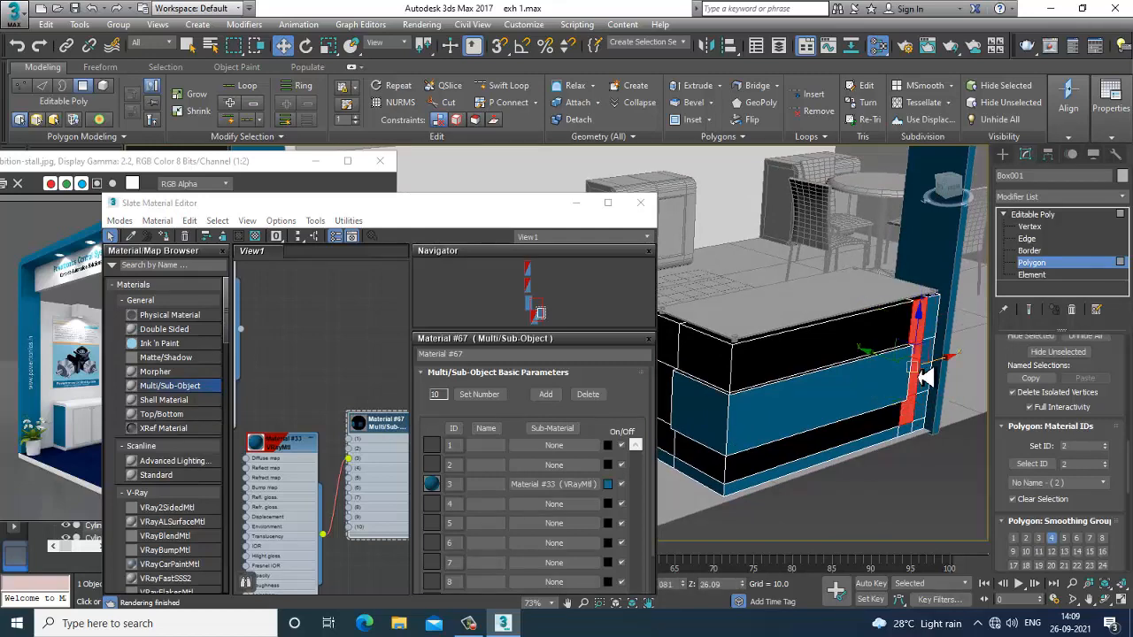
ctrl+click(685, 363)
alt+middle_drag(670, 354, 901, 410)
Undo back to the earlier selection of the counter's black border polygons and set their material ID to 4
key(ctrl+z)
key(ctrl+z)
key(ctrl+z)
key(ctrl+z)
key(ctrl+z)
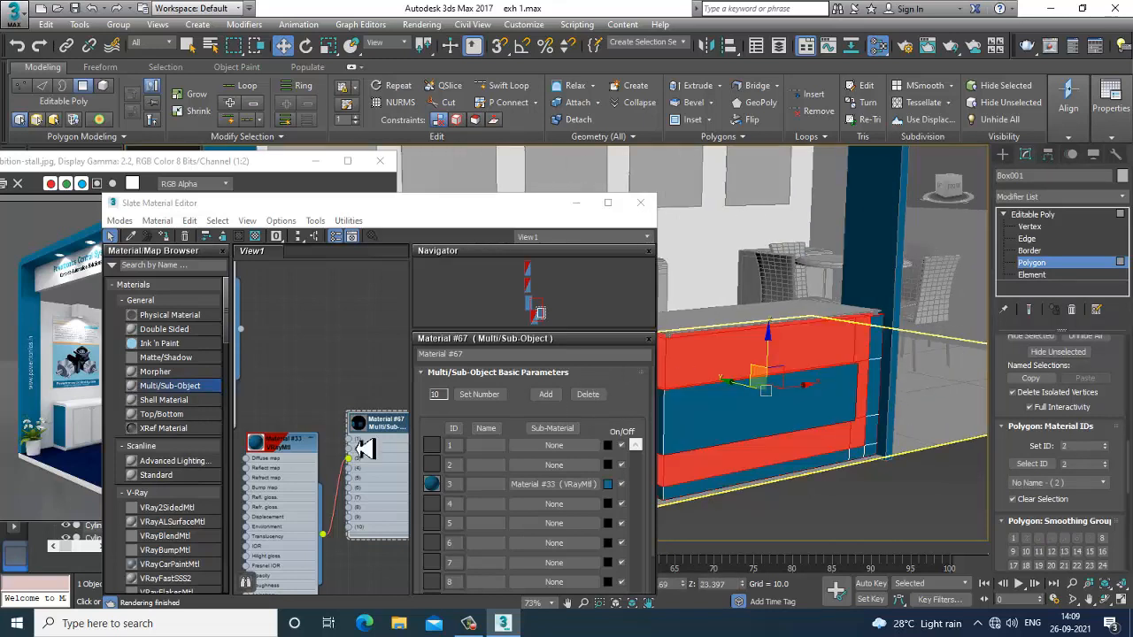
middle_drag(383, 433, 379, 379)
drag(1091, 450, 925, 459)
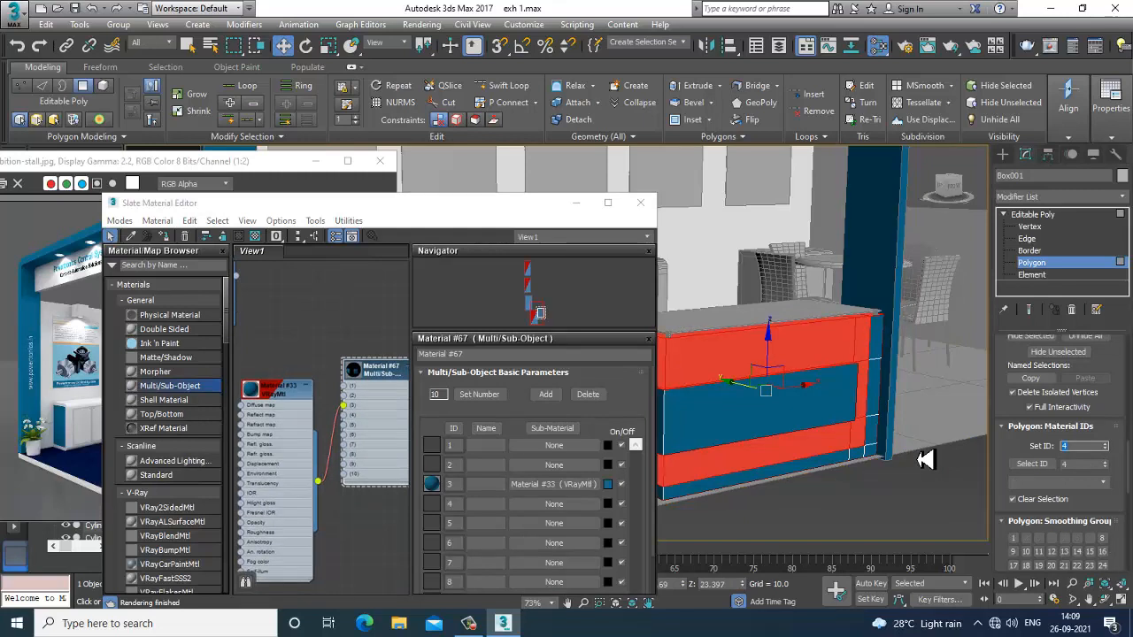
Rearrange the Material #33 and Material #45 nodes, connect the white Material #45 to sub-material slot 4 and clear the polygon selection
mouse_move(360, 470)
middle_down()
mouse_move(359, 334)
mouse_move(364, 490)
middle_up()
scroll(352, 445, down, 2)
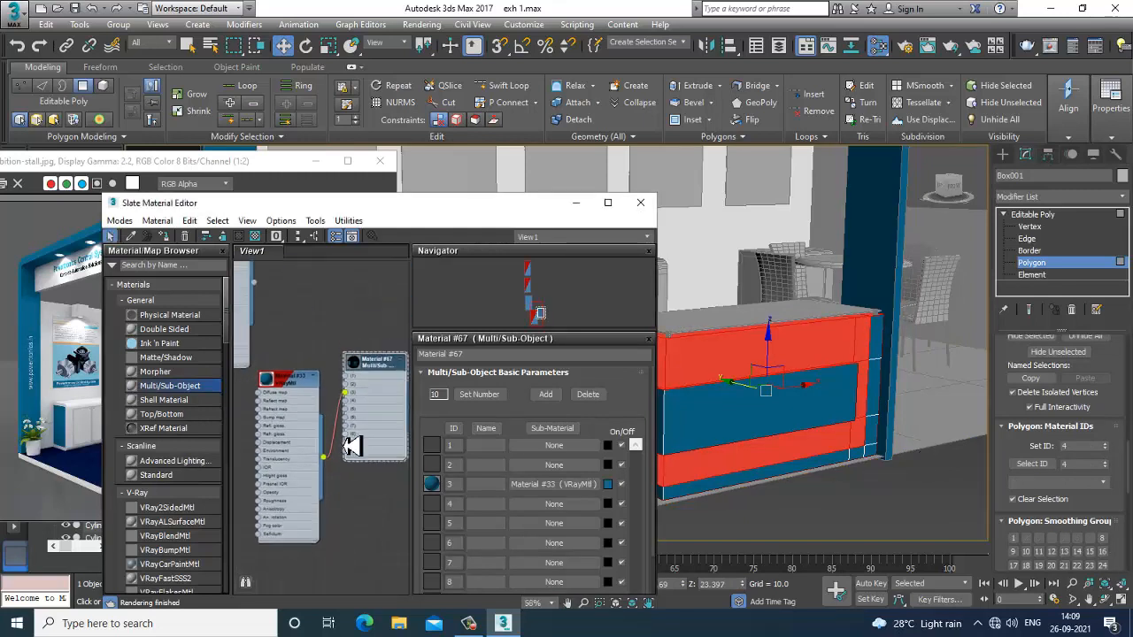
middle_drag(334, 402, 358, 537)
drag(276, 392, 318, 378)
scroll(331, 445, up, 1)
middle_drag(347, 459, 330, 381)
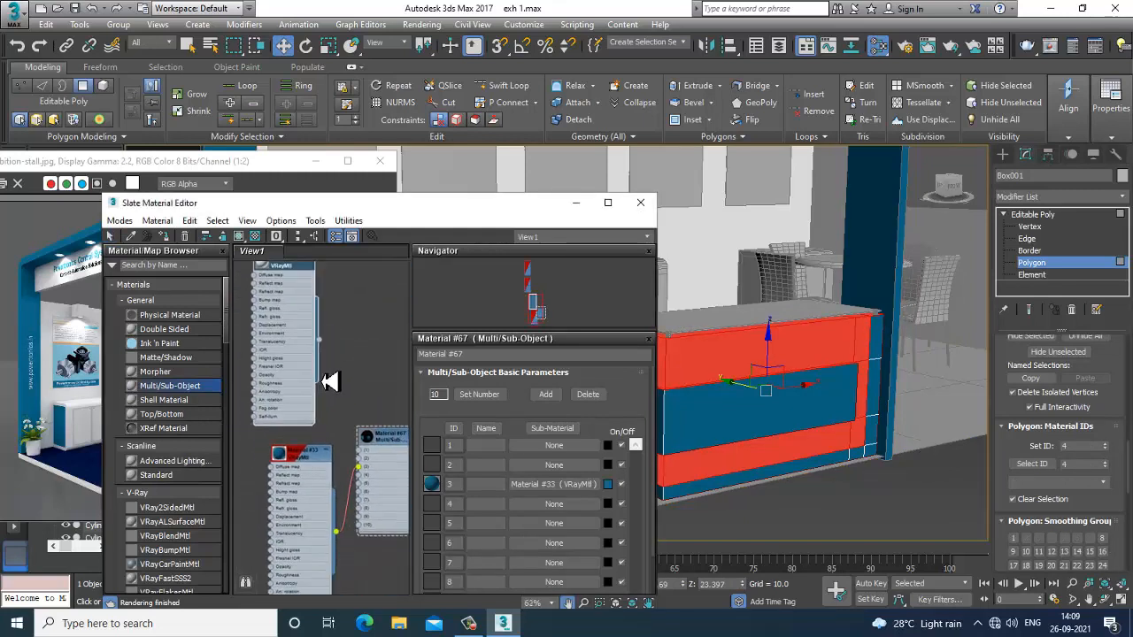
drag(312, 459, 373, 251)
drag(291, 268, 292, 441)
scroll(319, 472, up, 1)
scroll(343, 480, up, 1)
drag(269, 520, 317, 456)
click(812, 512)
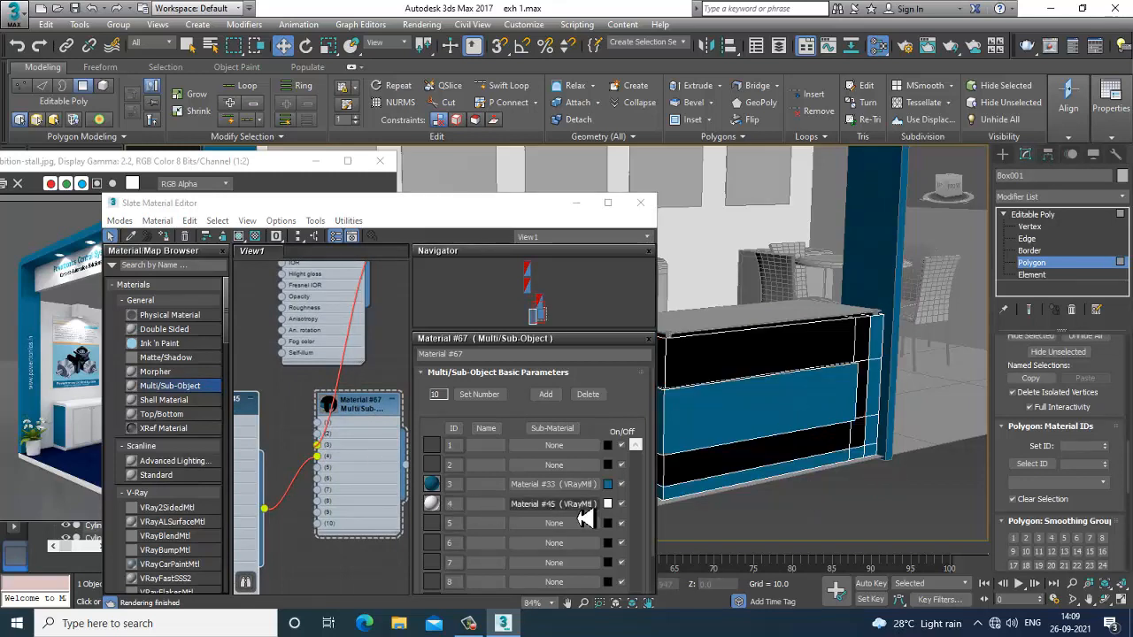
Select the black border polygons surrounding the blue panels on the counter's front and side
click(864, 358)
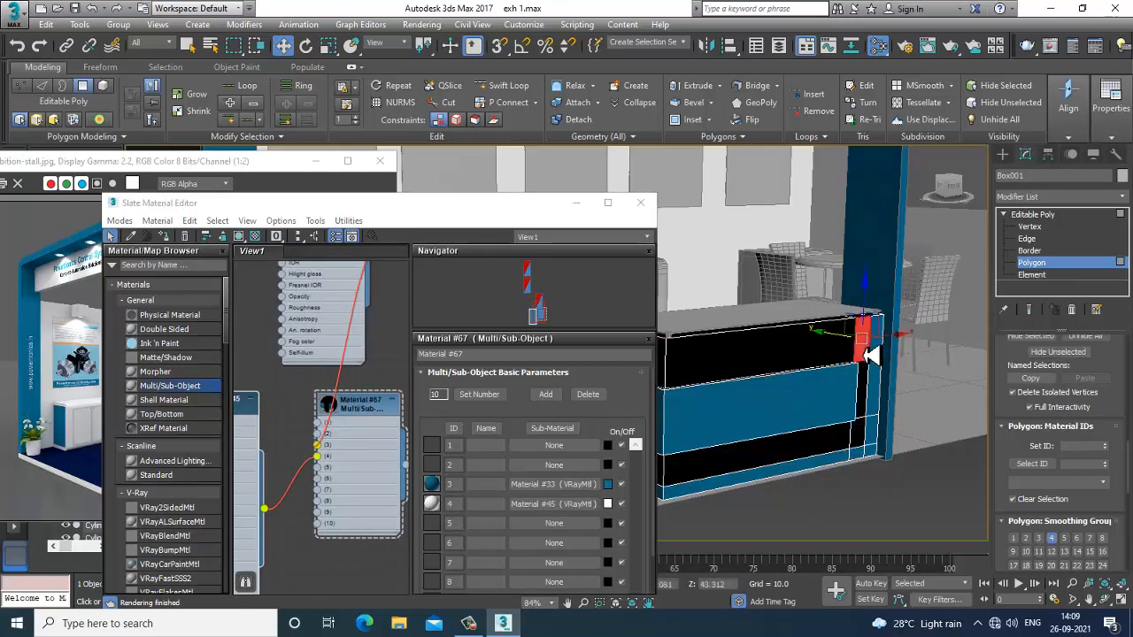
ctrl+click(865, 440)
ctrl+click(834, 450)
middle_drag(734, 438, 890, 433)
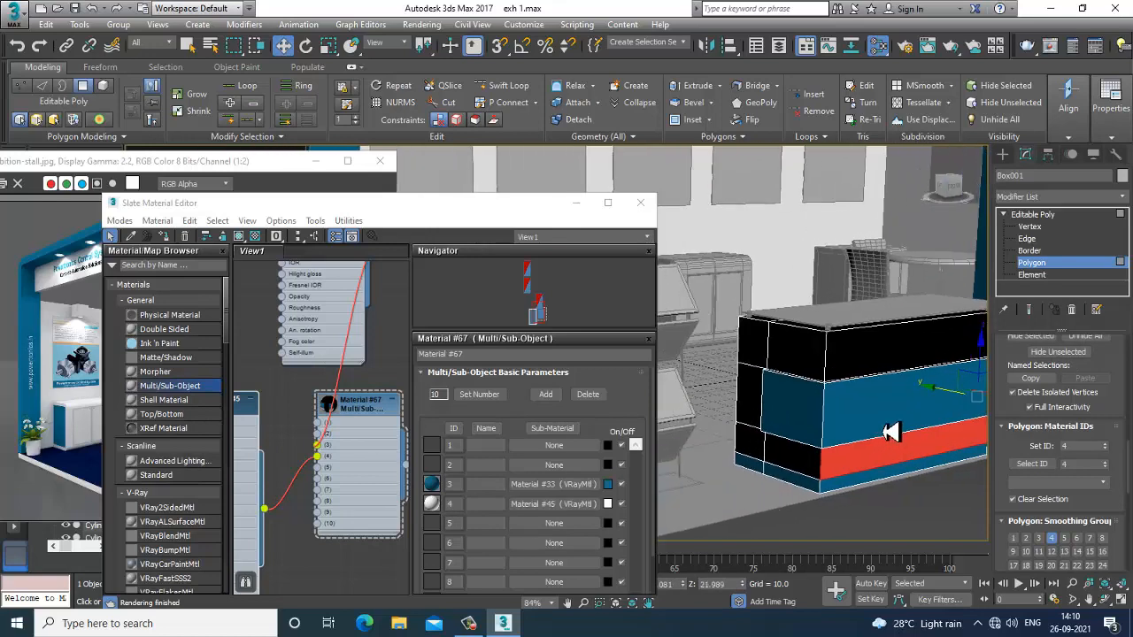
ctrl+click(812, 471)
ctrl+click(751, 433)
ctrl+click(749, 405)
ctrl+click(754, 346)
ctrl+click(807, 367)
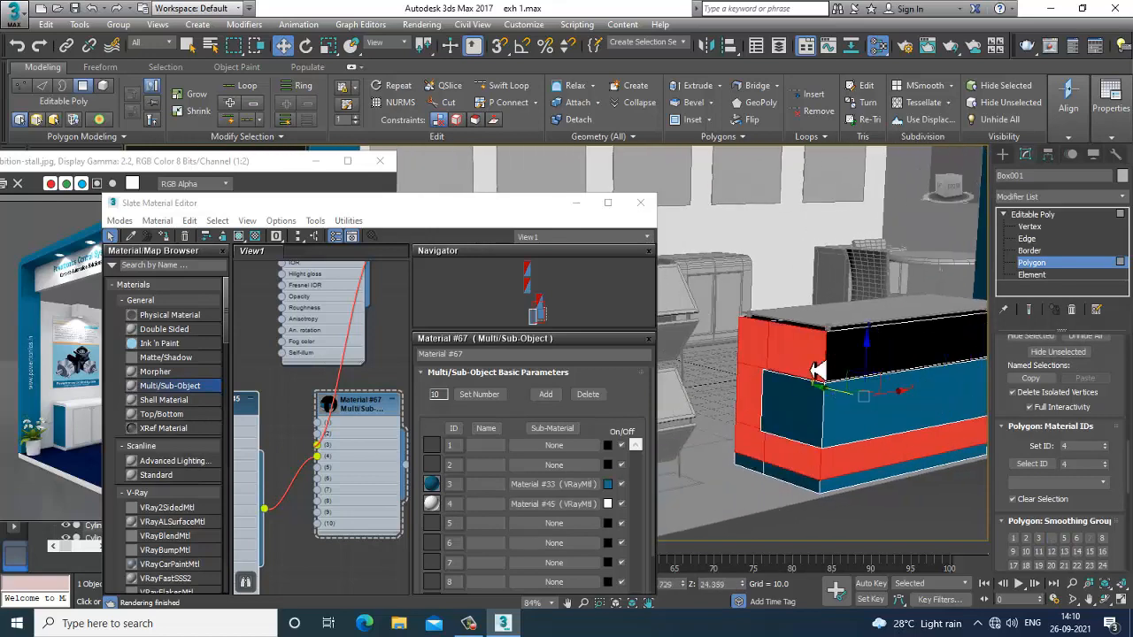
ctrl+click(883, 374)
Add the remaining polygons on top of the counter box to the selection in wireframe, then restore shaded display
key(F3)
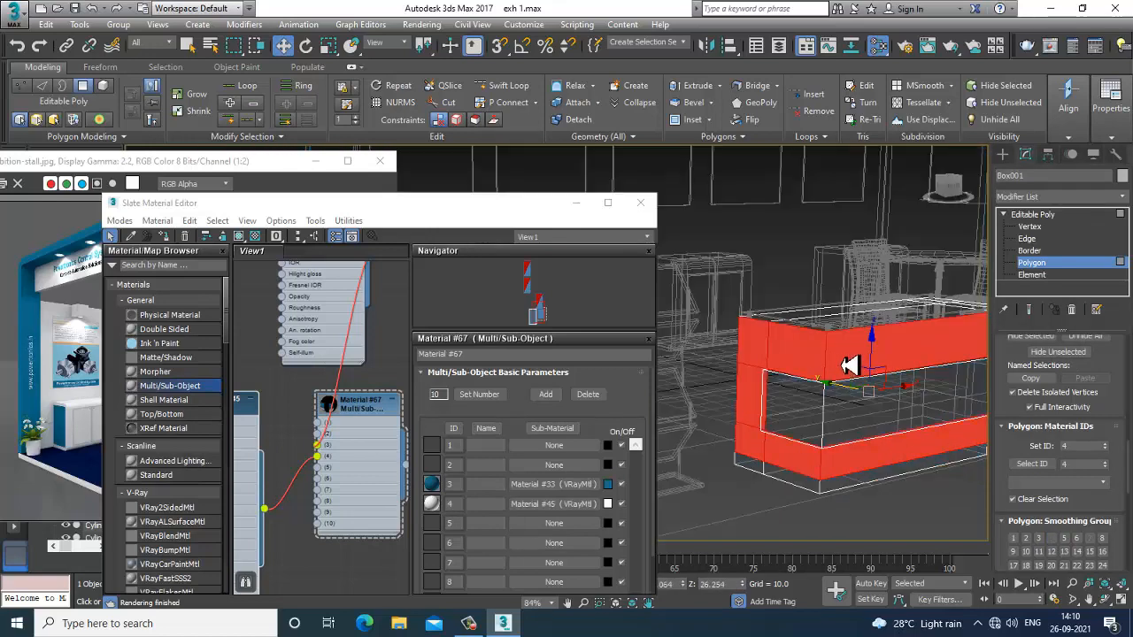
mouse_move(840, 362)
alt+middle_down()
mouse_move(809, 413)
mouse_move(807, 335)
mouse_move(786, 382)
alt+middle_up()
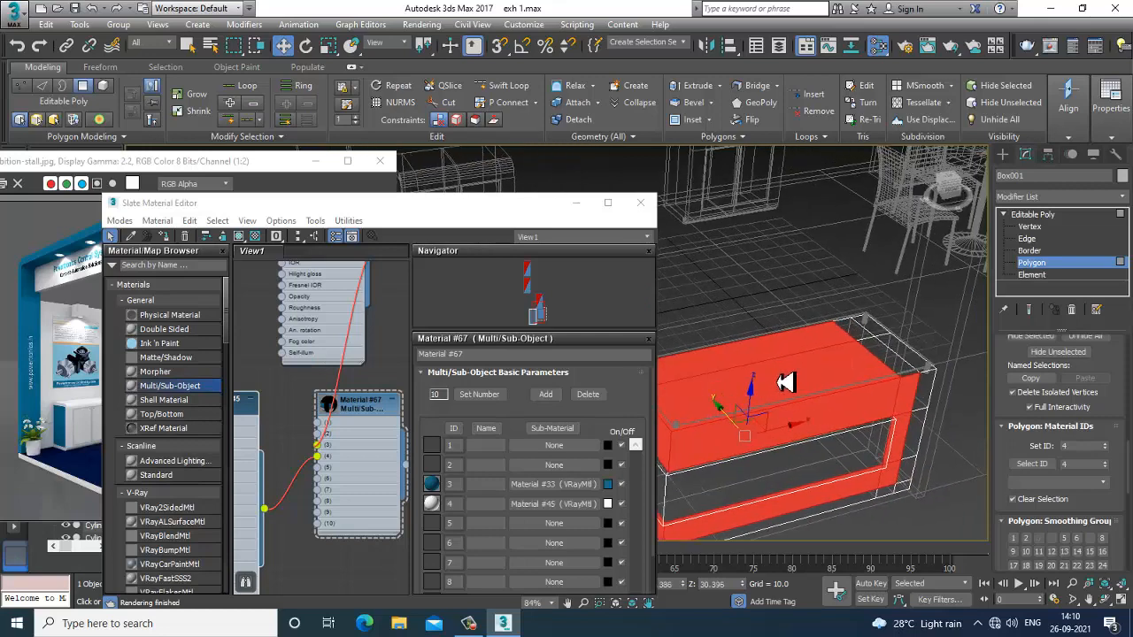
ctrl+click(865, 334)
ctrl+click(893, 366)
ctrl+click(912, 361)
ctrl+click(877, 335)
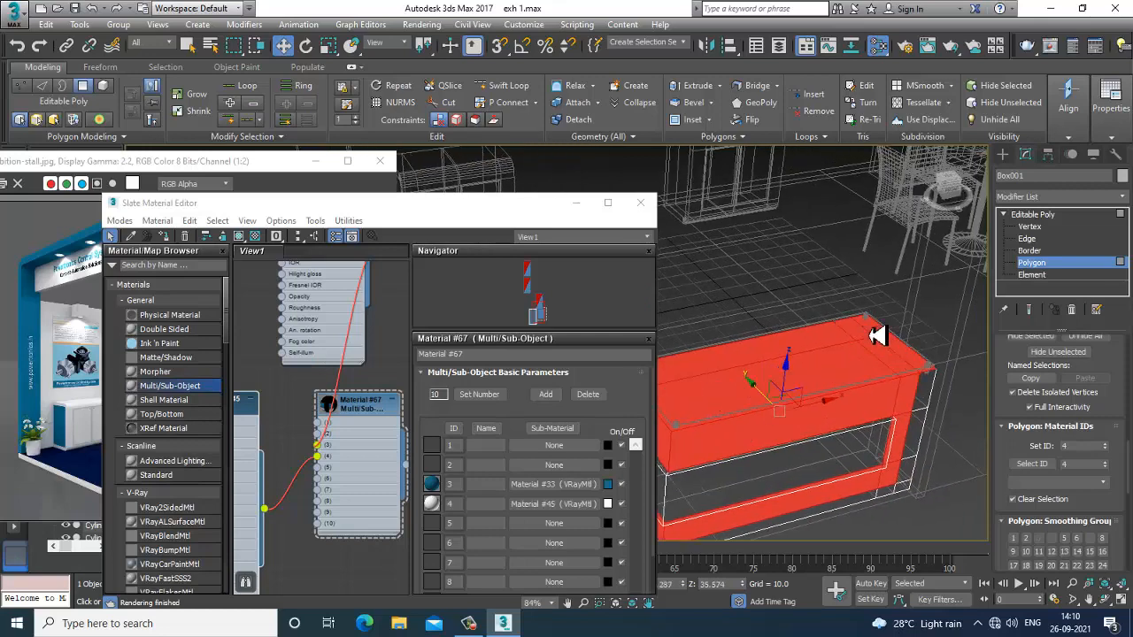
key(F3)
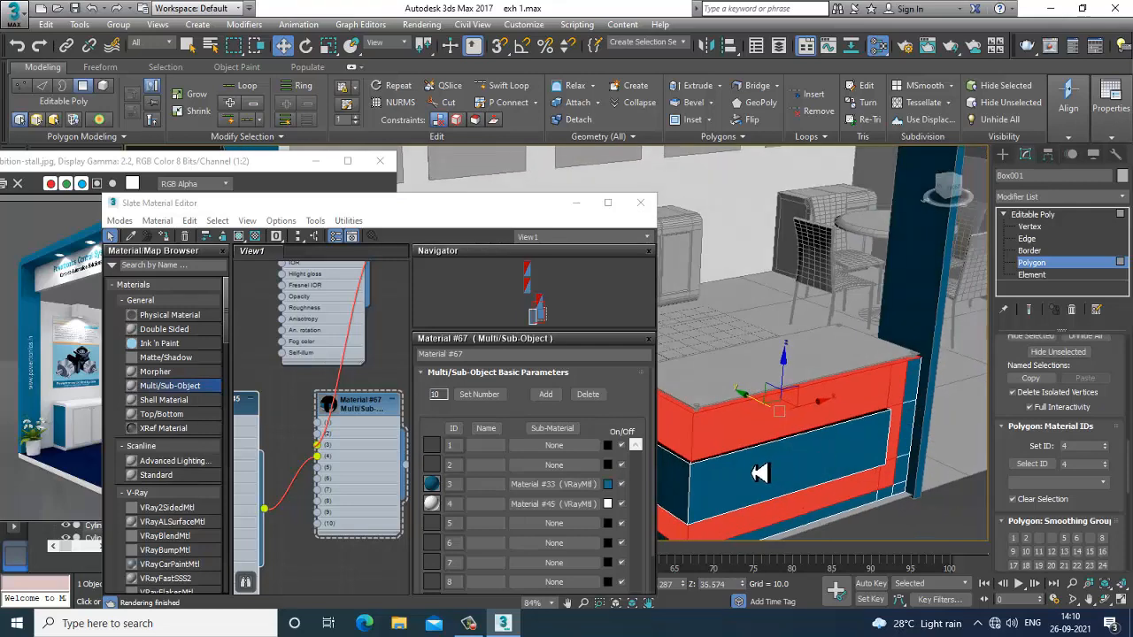
Check the selected border polygons, try assigning the white Material #45 to them and undo the assignment
scroll(723, 461, up, 5)
middle_drag(720, 450, 863, 445)
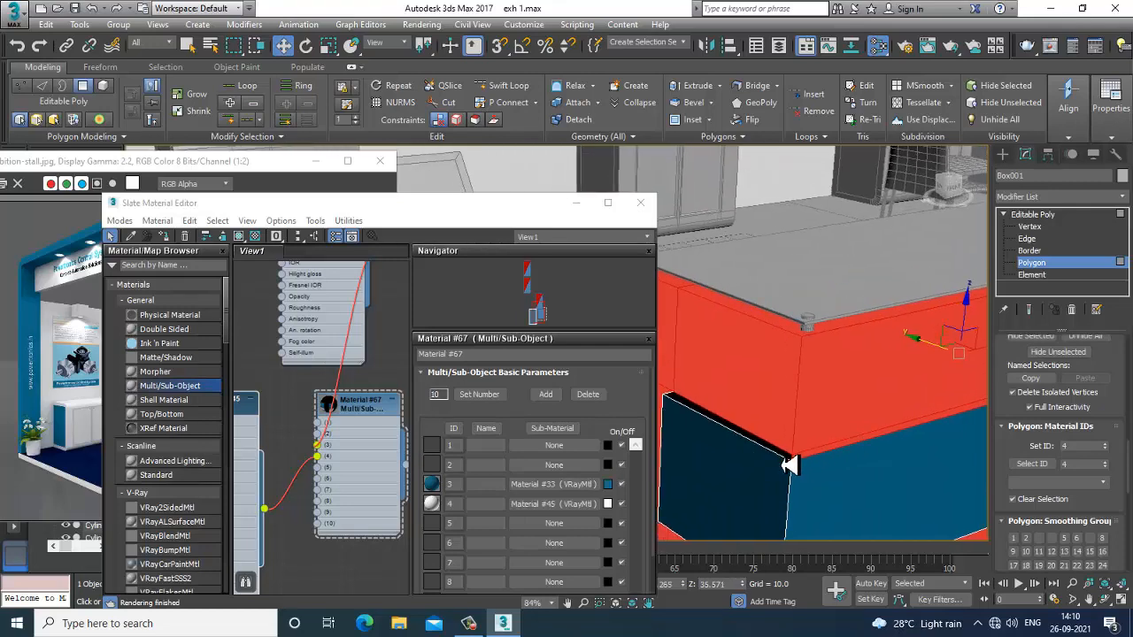
scroll(786, 462, down, 4)
alt+middle_drag(870, 405, 751, 452)
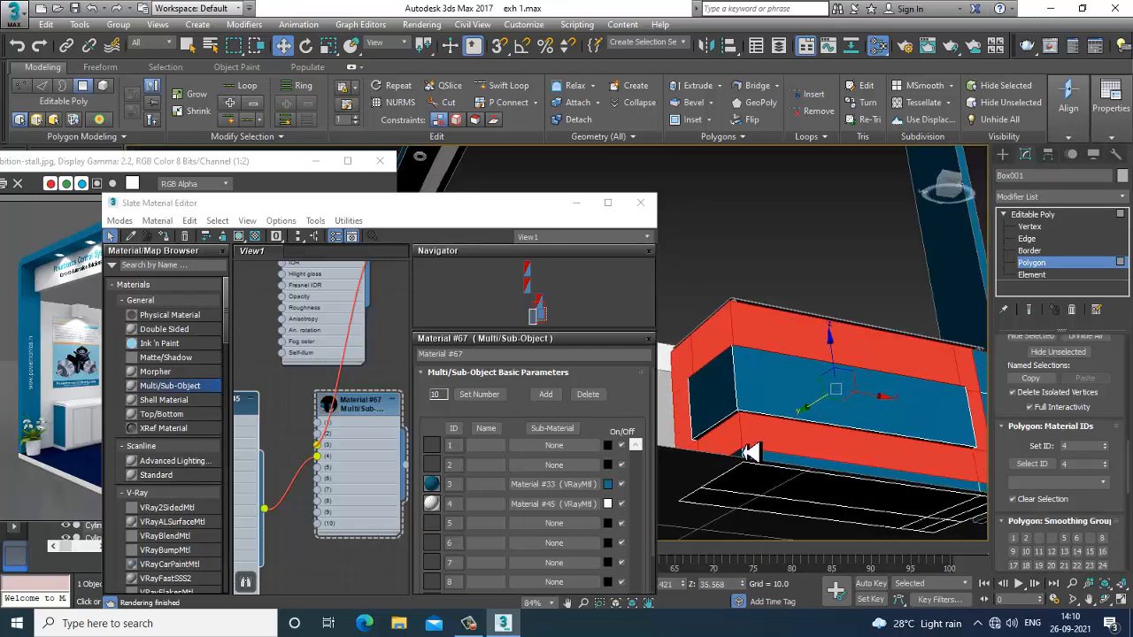
scroll(754, 449, up, 3)
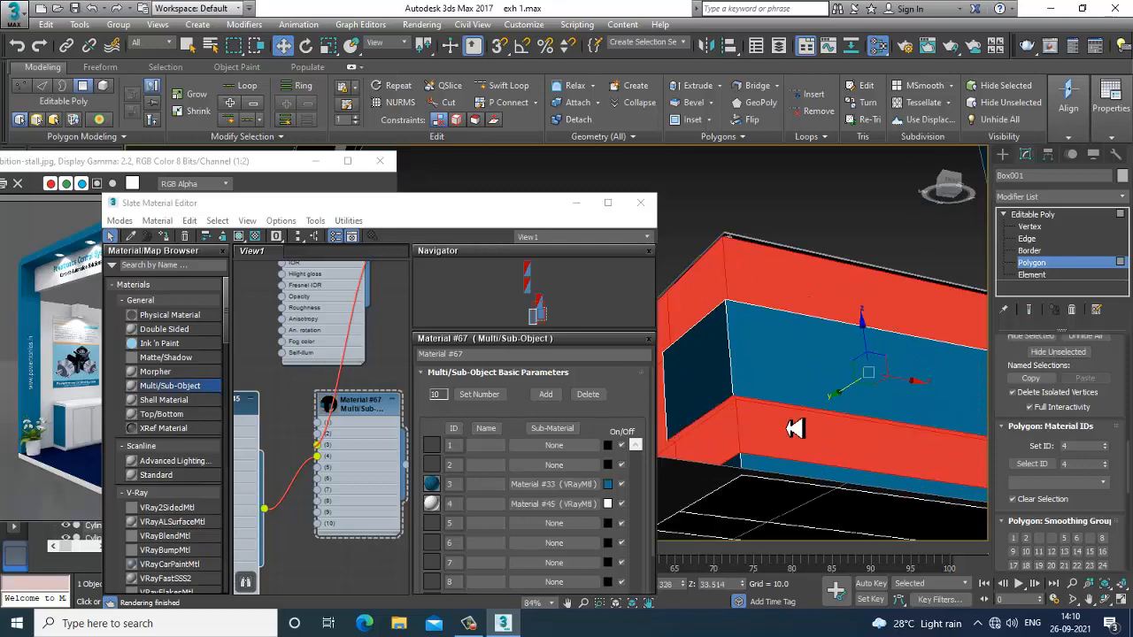
alt+middle_drag(912, 431, 797, 449)
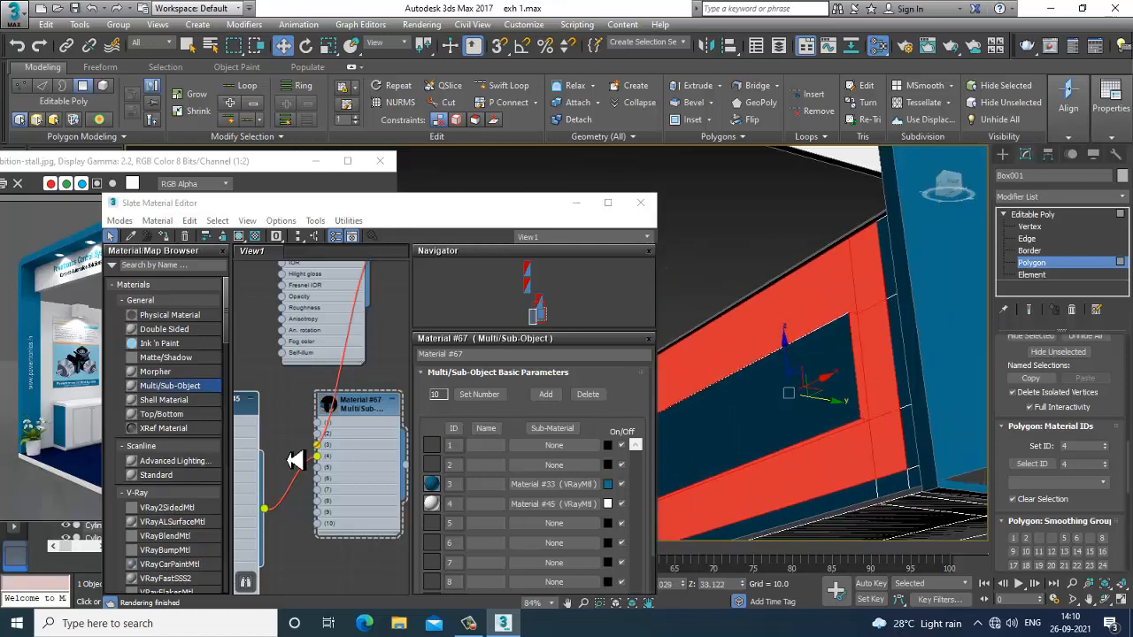
click(552, 502)
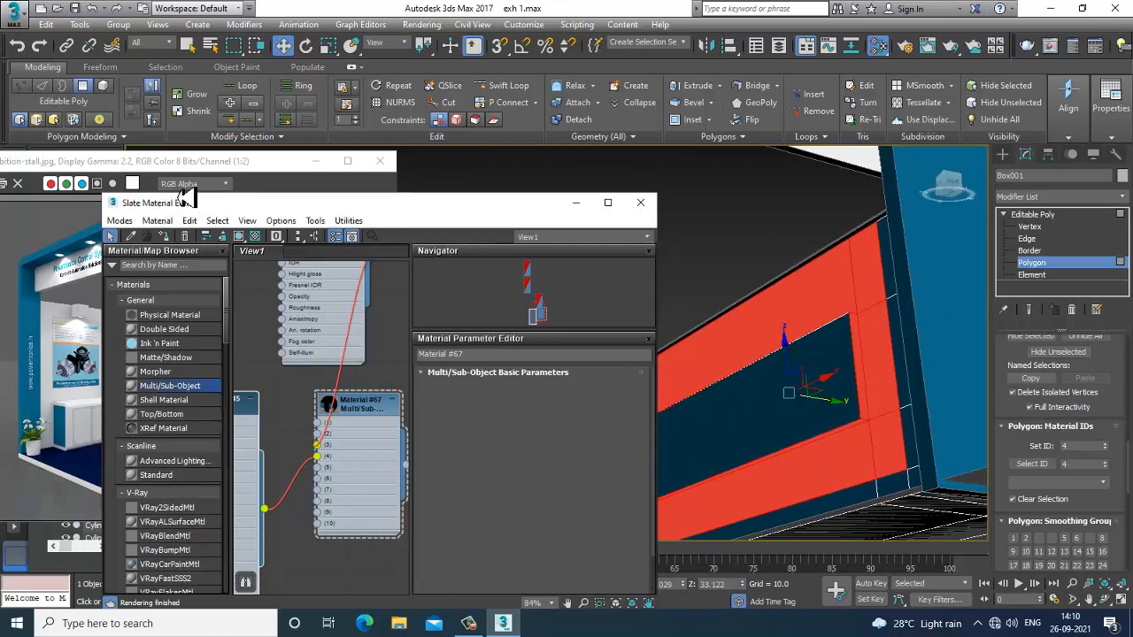
click(164, 235)
alt+middle_drag(763, 346, 882, 377)
scroll(842, 354, down, 3)
key(ctrl+z)
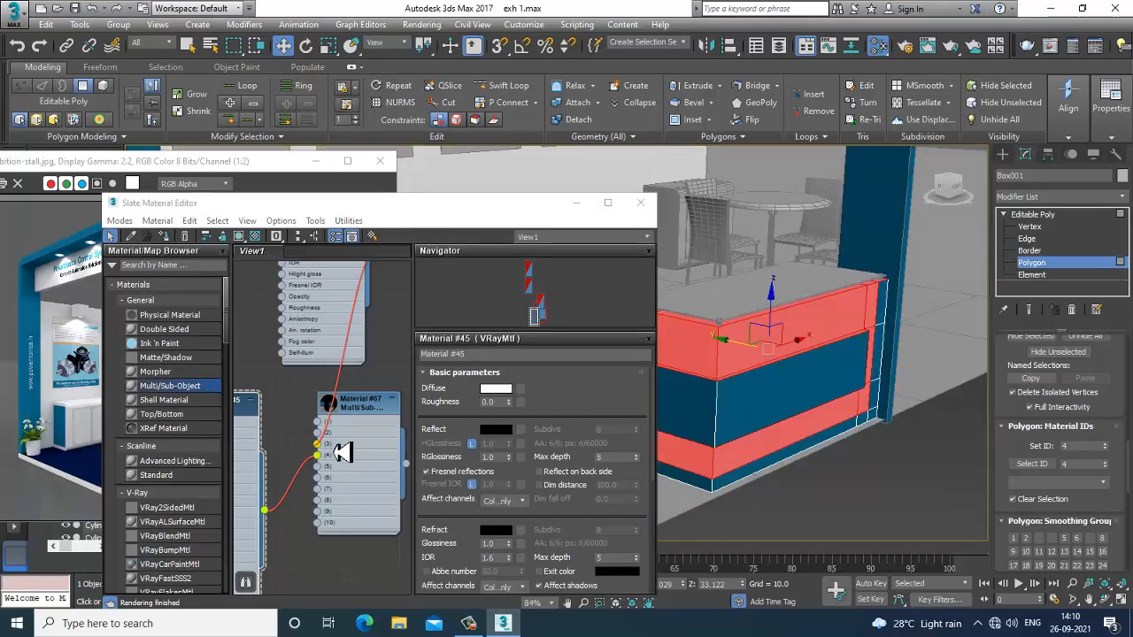
Delete the white Material #45 node together with its connection to sub-material slot 4
middle_drag(342, 473, 380, 455)
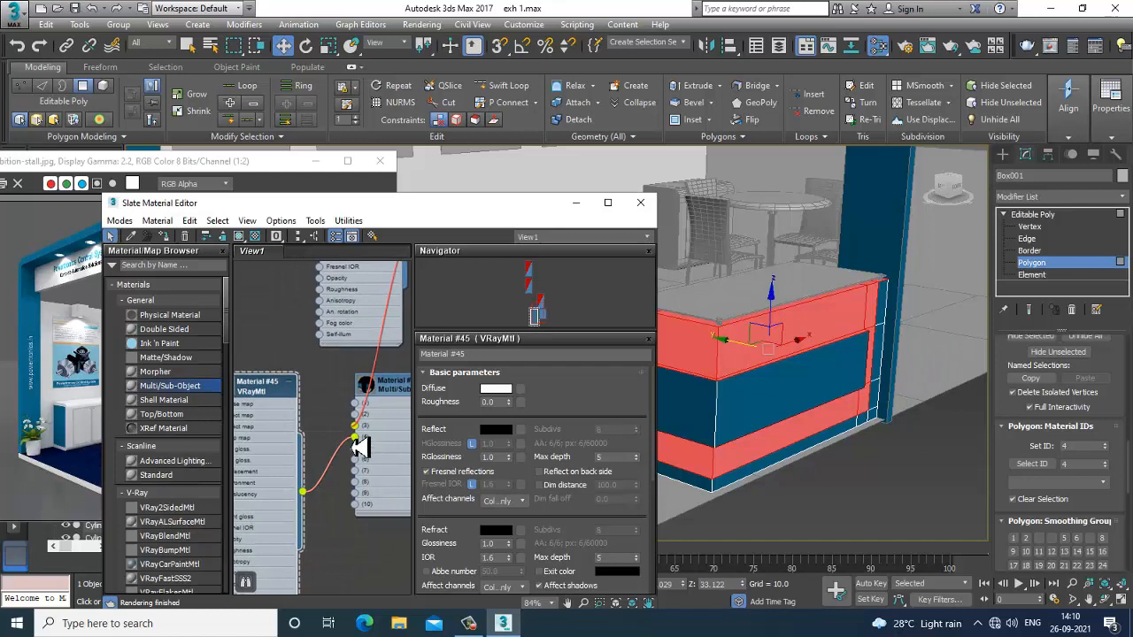
drag(358, 446, 355, 437)
right_click(325, 482)
click(324, 522)
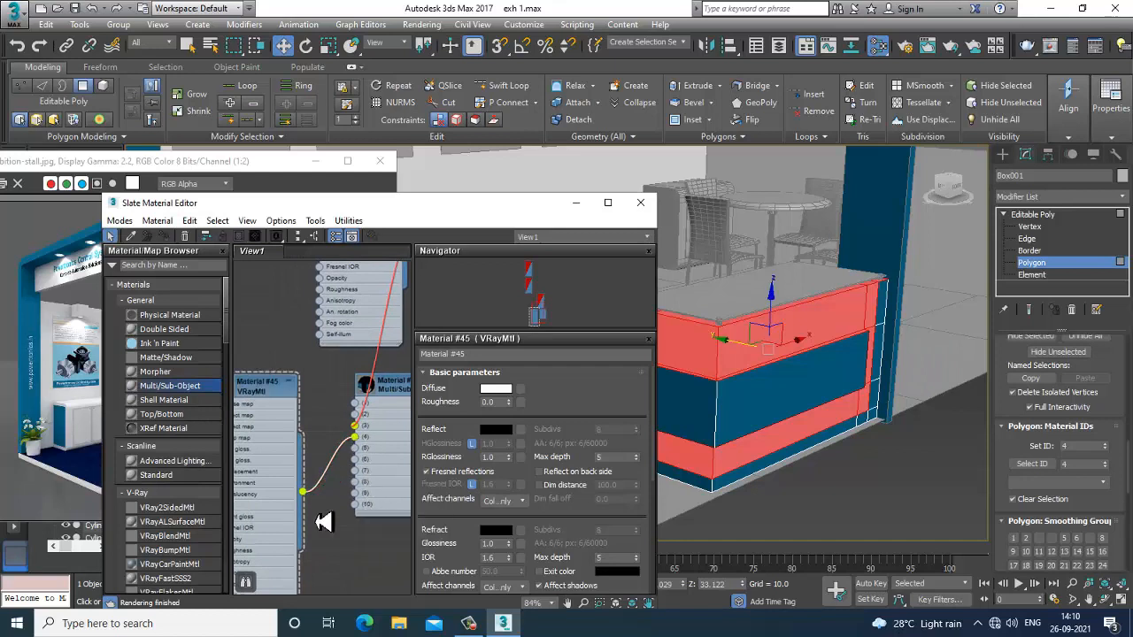
drag(369, 443, 329, 516)
drag(332, 476, 320, 476)
click(262, 395)
key(Delete)
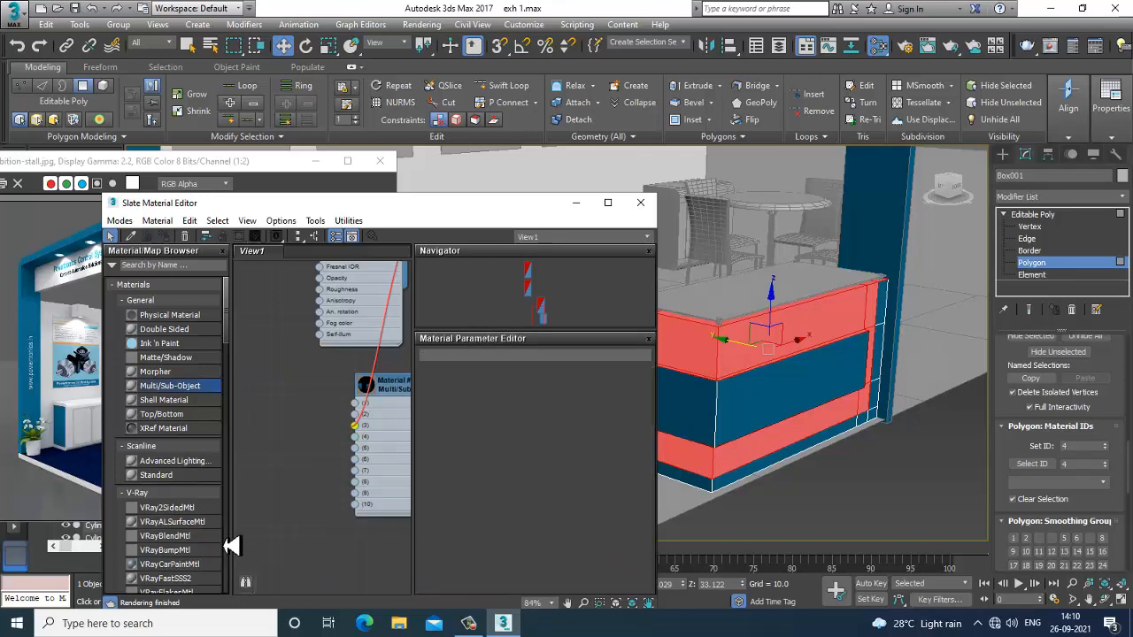
Add a new VRayMtl node with a white diffuse colour and connect it to sub-material slot 4, keeping the border polygons selected
drag(227, 354, 227, 396)
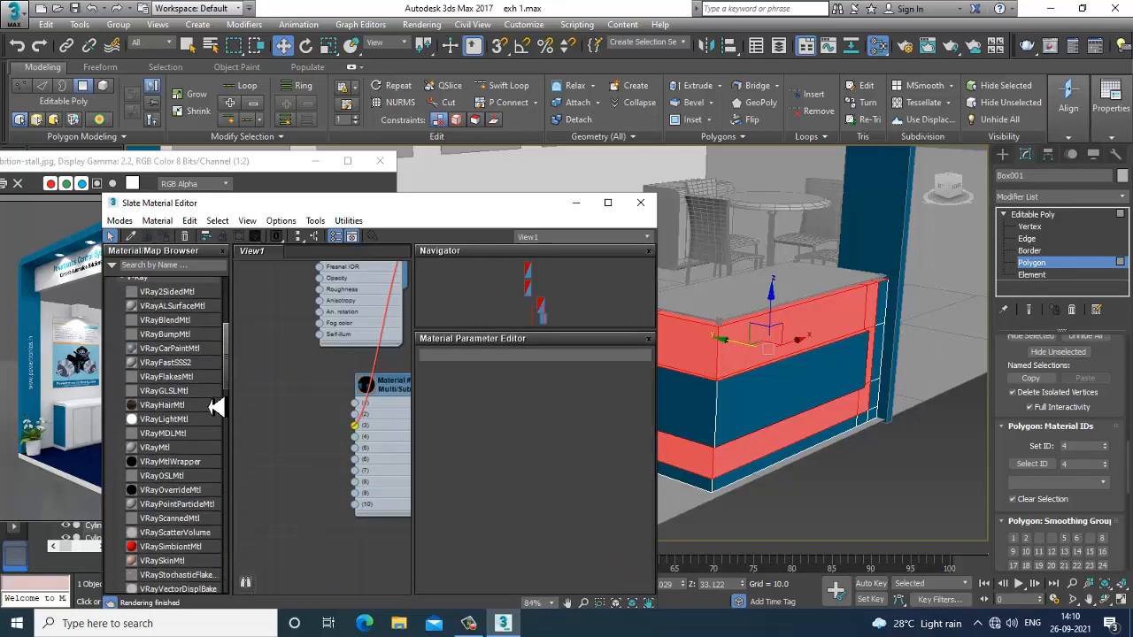
drag(162, 451, 278, 400)
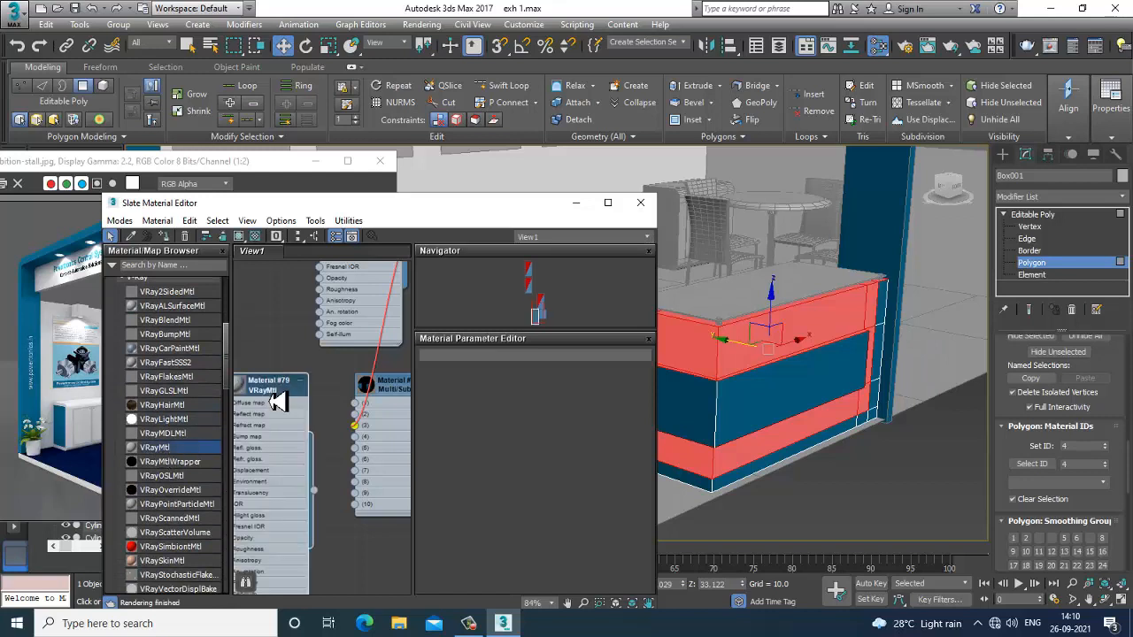
double_click(278, 400)
click(503, 390)
drag(407, 147, 422, 213)
click(525, 220)
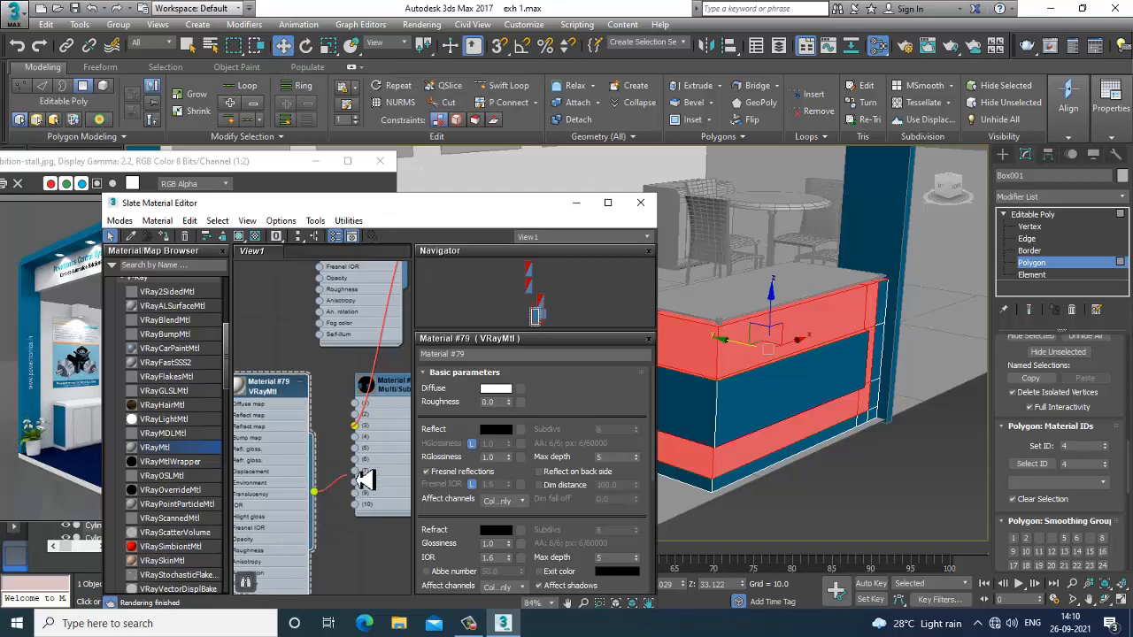
click(880, 496)
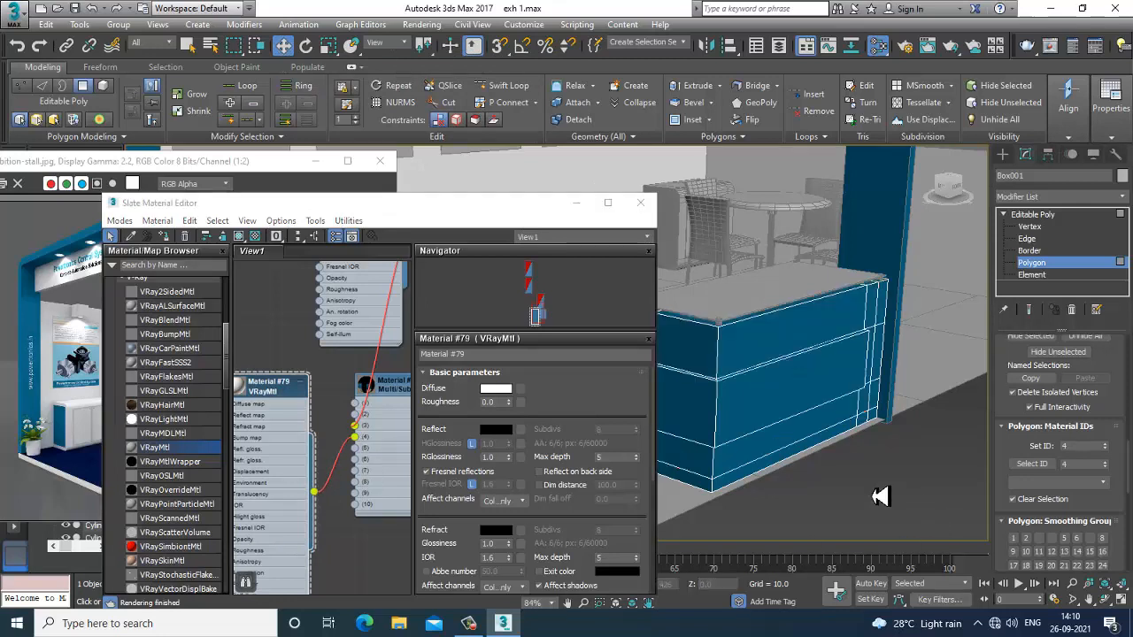
key(ctrl+z)
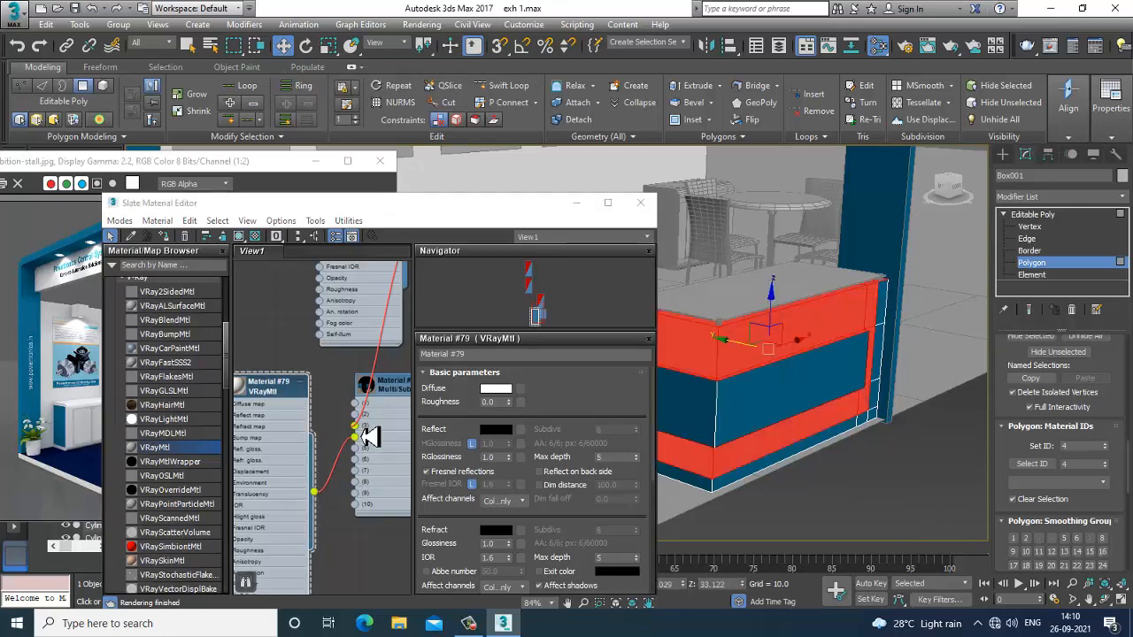
Add another VRayMtl node, make its diffuse colour white, assign it to the selected border polygons and clear the selection
middle_drag(289, 491, 293, 239)
drag(292, 441, 290, 433)
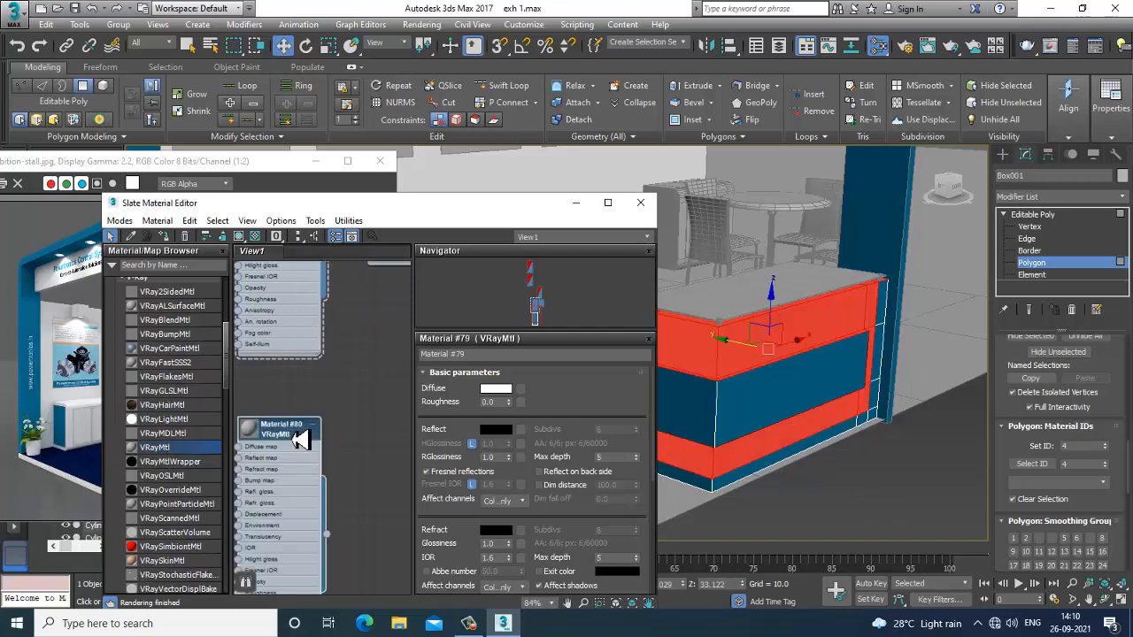
click(497, 389)
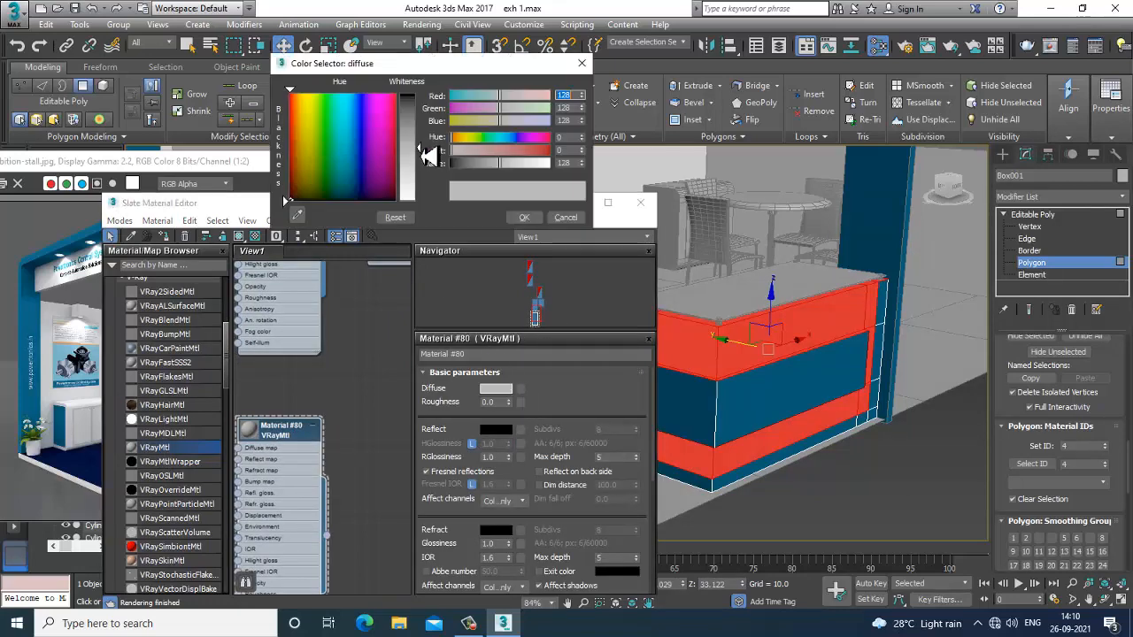
drag(422, 156, 423, 198)
click(511, 226)
click(184, 236)
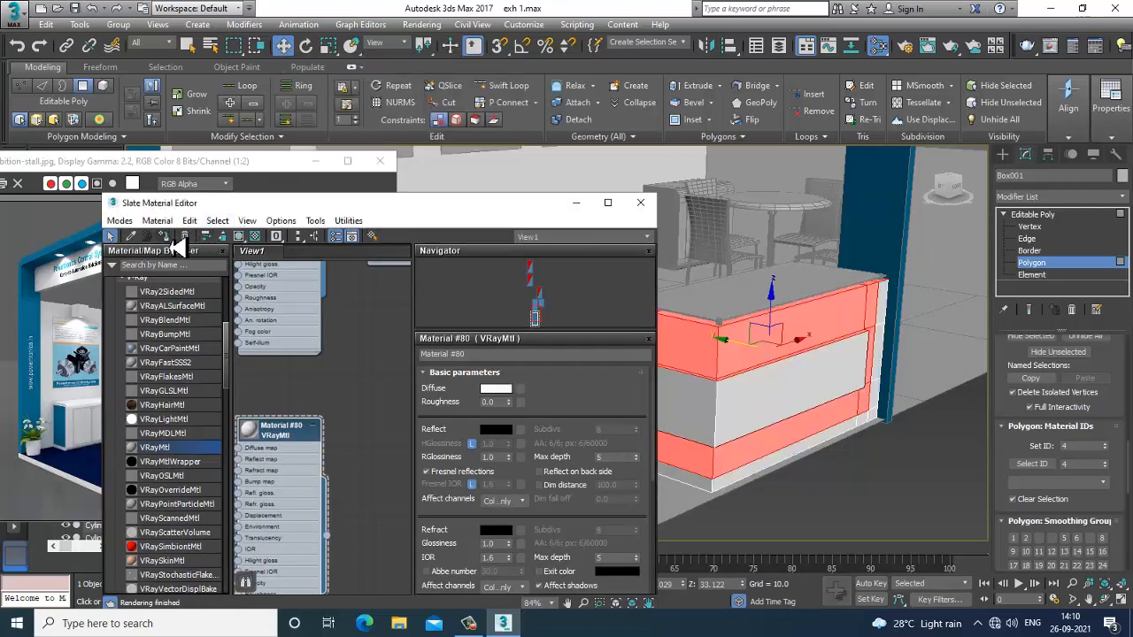
click(866, 489)
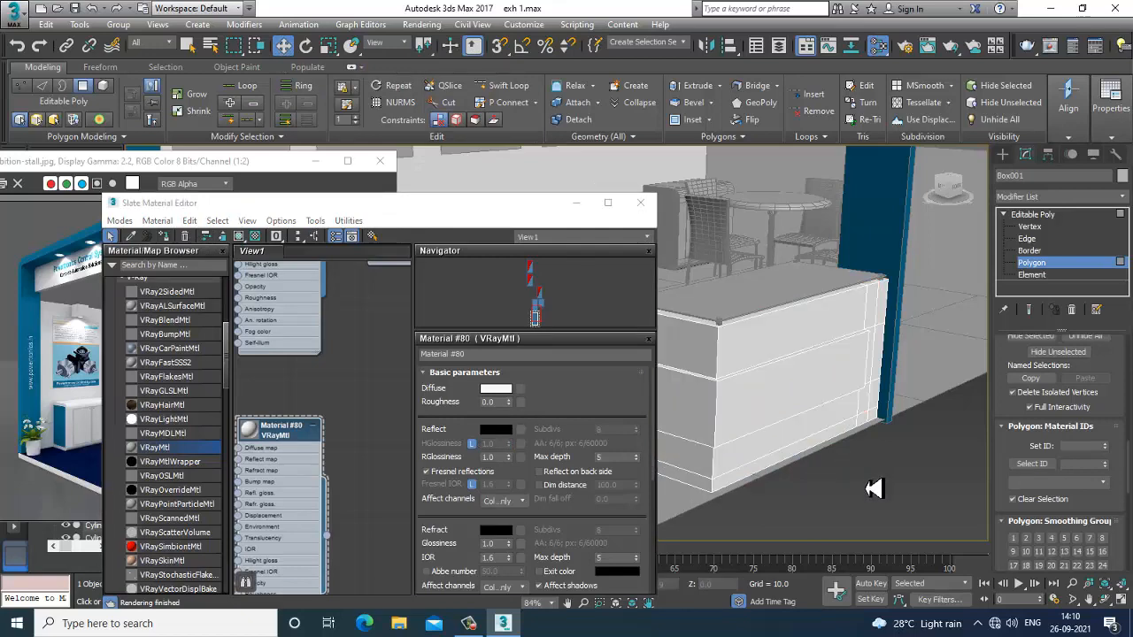
Select the counter's middle band polygons on the front and side, its vertical edge strip and the base strip polygons
alt+middle_drag(781, 412, 766, 405)
click(766, 406)
ctrl+click(683, 414)
alt+middle_drag(928, 391, 918, 362)
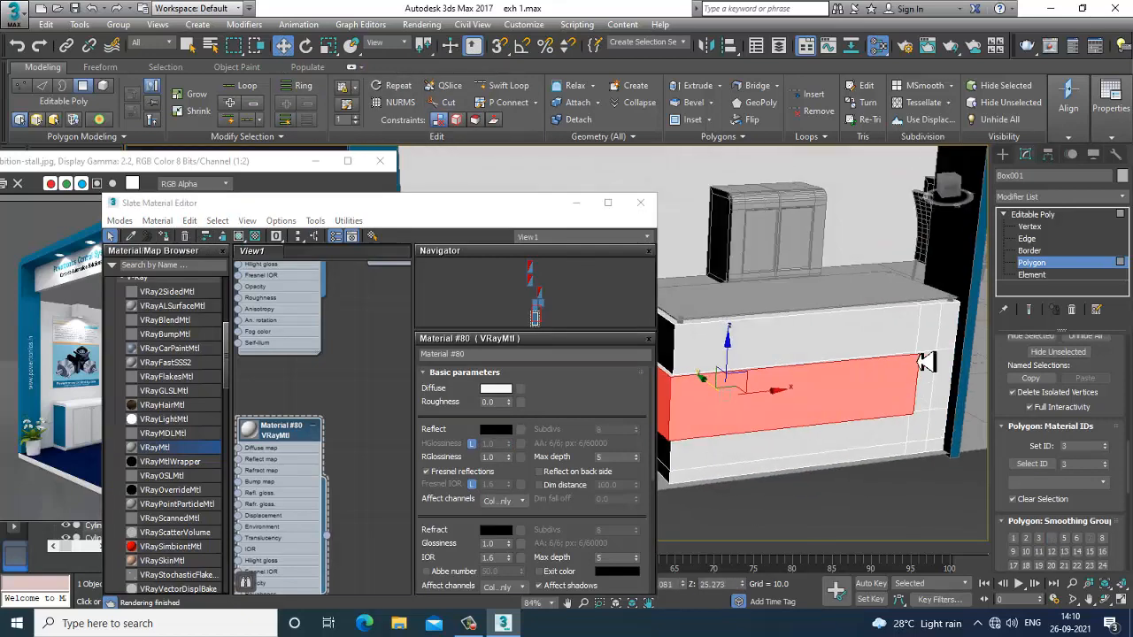
ctrl+click(943, 339)
ctrl+click(940, 397)
ctrl+click(939, 430)
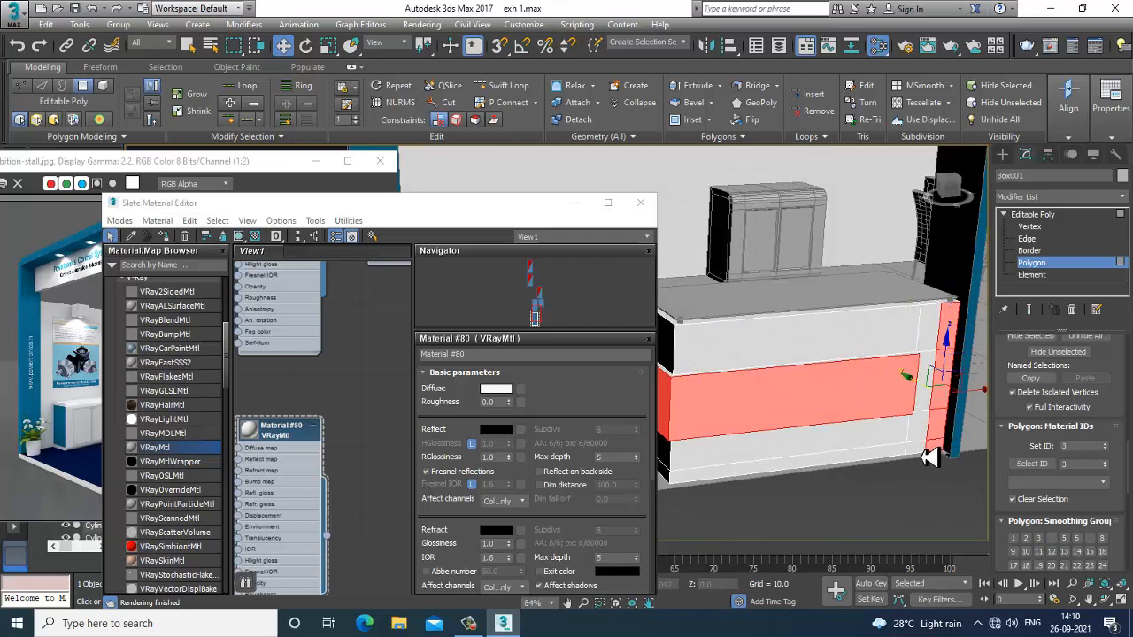
ctrl+click(875, 462)
alt+middle_drag(716, 457, 780, 515)
ctrl+click(750, 496)
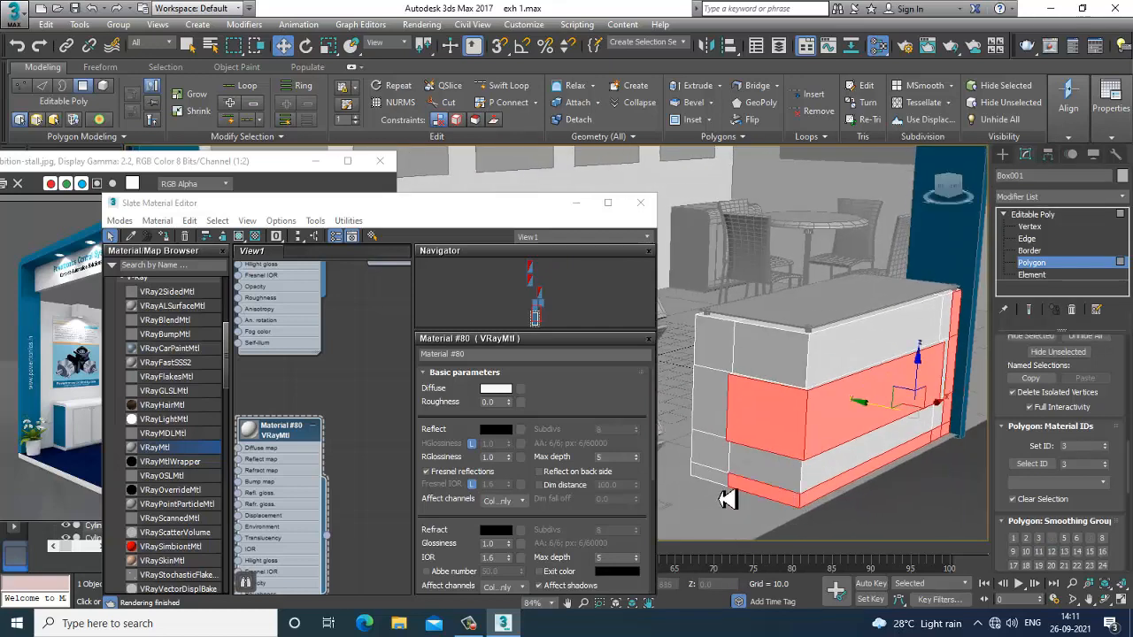
ctrl+click(710, 482)
Assign the blue Material #33 to the selected counter polygons and clear the polygon selection
middle_drag(367, 299, 366, 423)
middle_drag(365, 321, 358, 443)
mouse_move(336, 330)
middle_down()
mouse_move(307, 528)
mouse_move(341, 344)
middle_up()
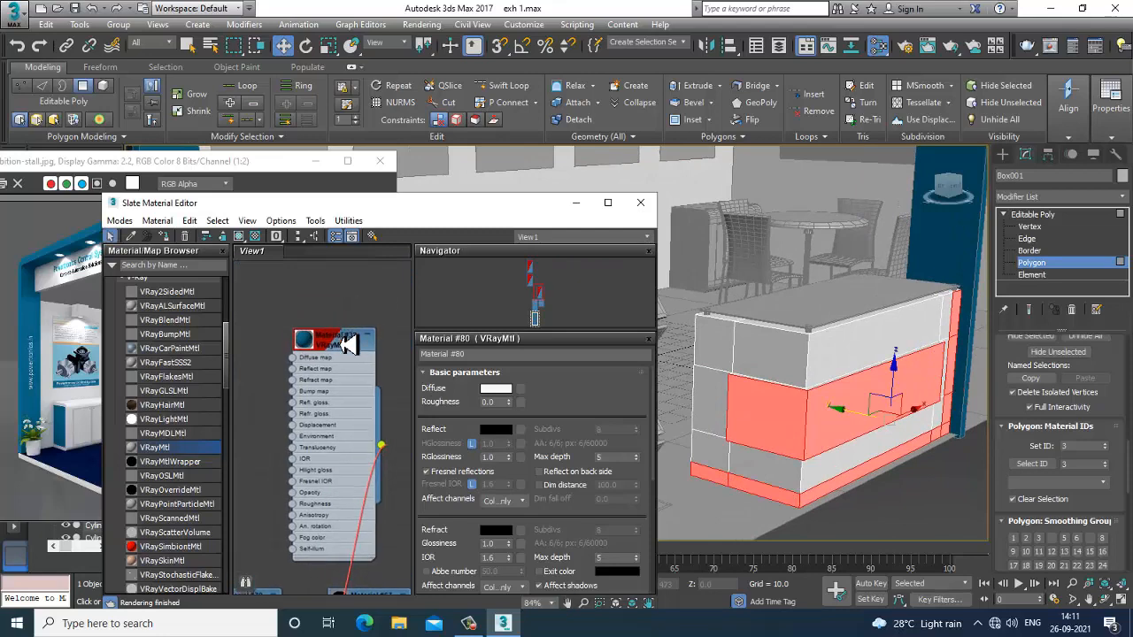
click(165, 238)
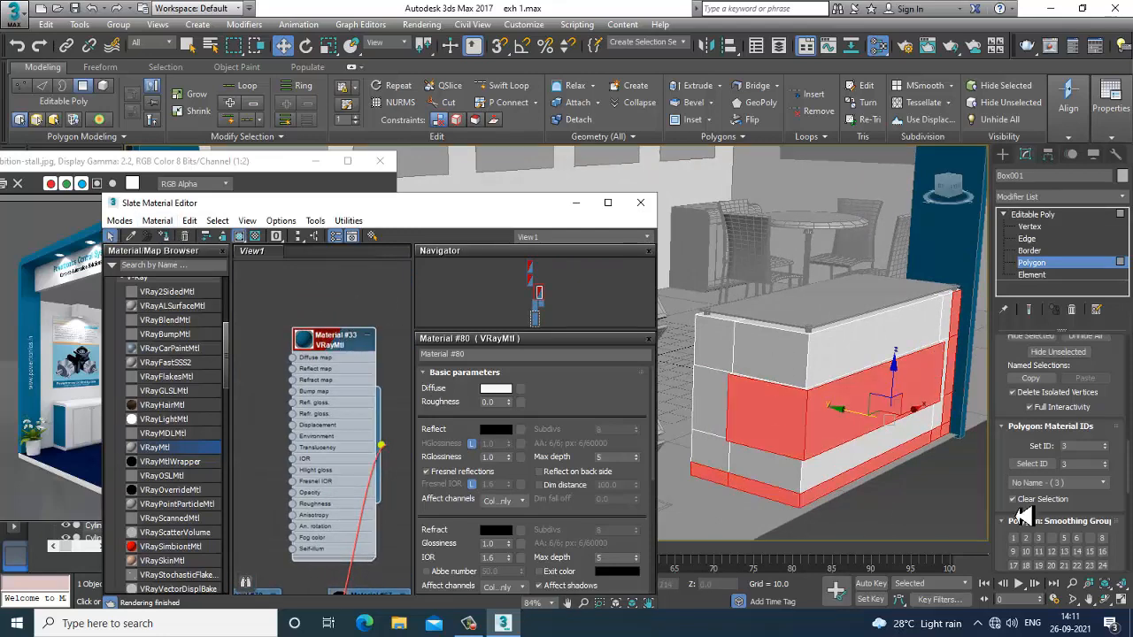
click(973, 497)
alt+middle_drag(973, 497, 889, 467)
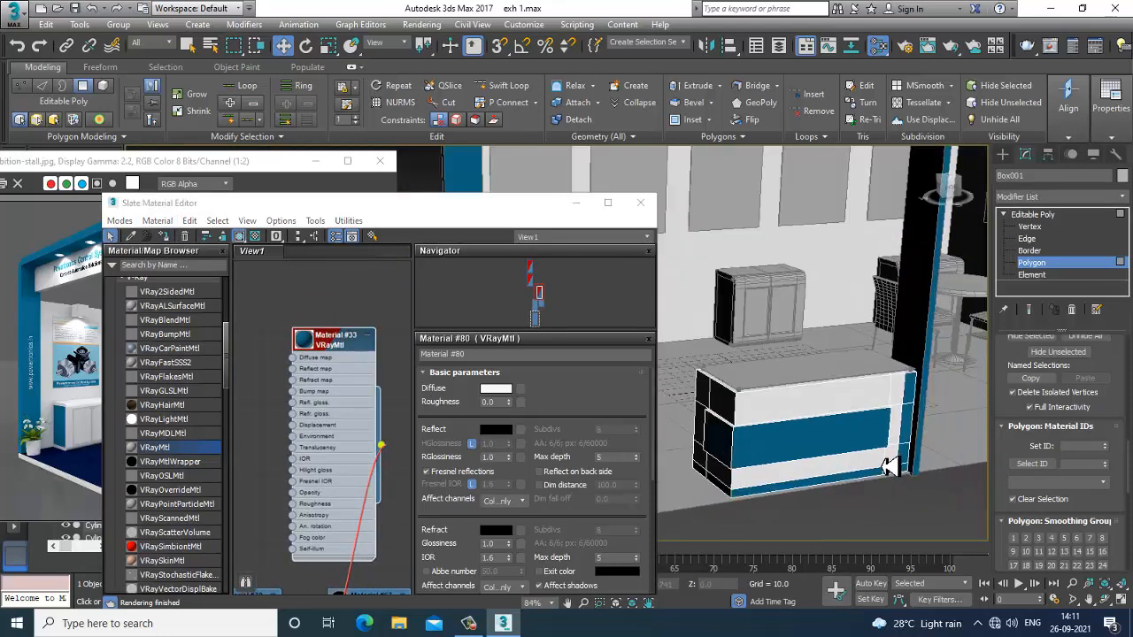
Minimise the material editor and examine the counter's blue and white faces against the reference image
click(576, 203)
alt+middle_drag(603, 473, 550, 453)
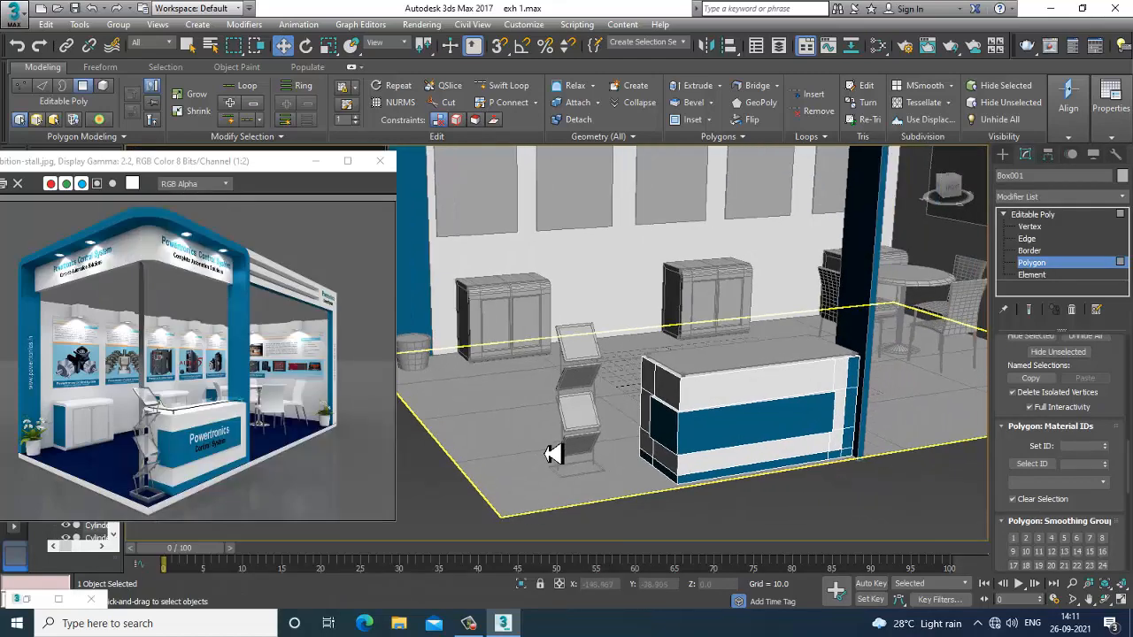
scroll(717, 374, down, 5)
scroll(718, 374, up, 10)
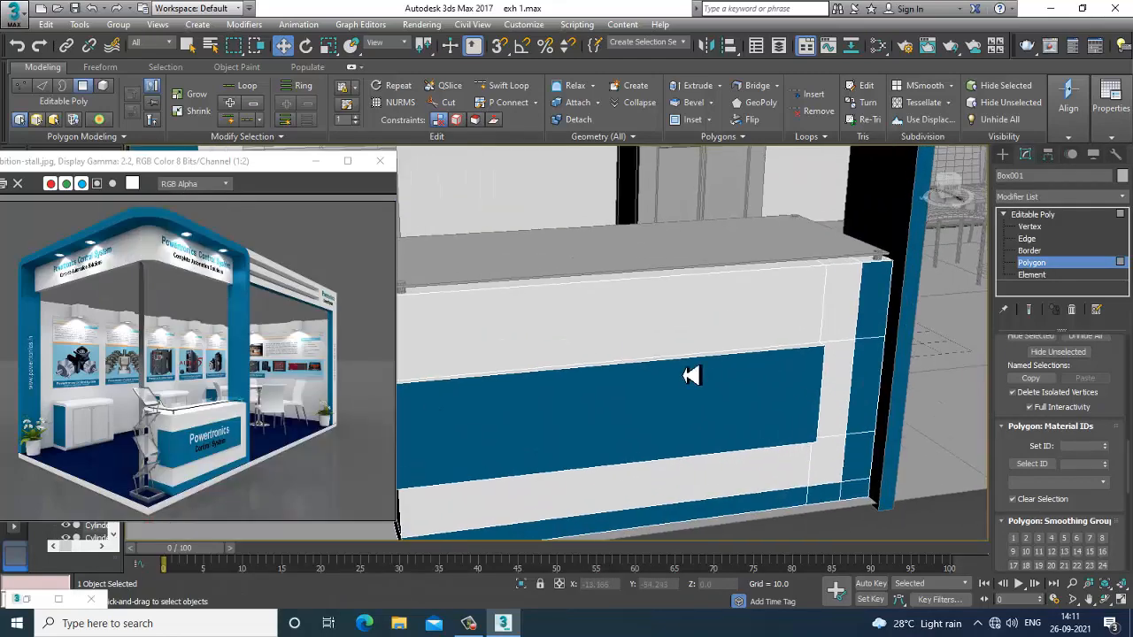
alt+middle_drag(691, 376, 823, 384)
scroll(812, 392, down, 4)
scroll(819, 393, up, 2)
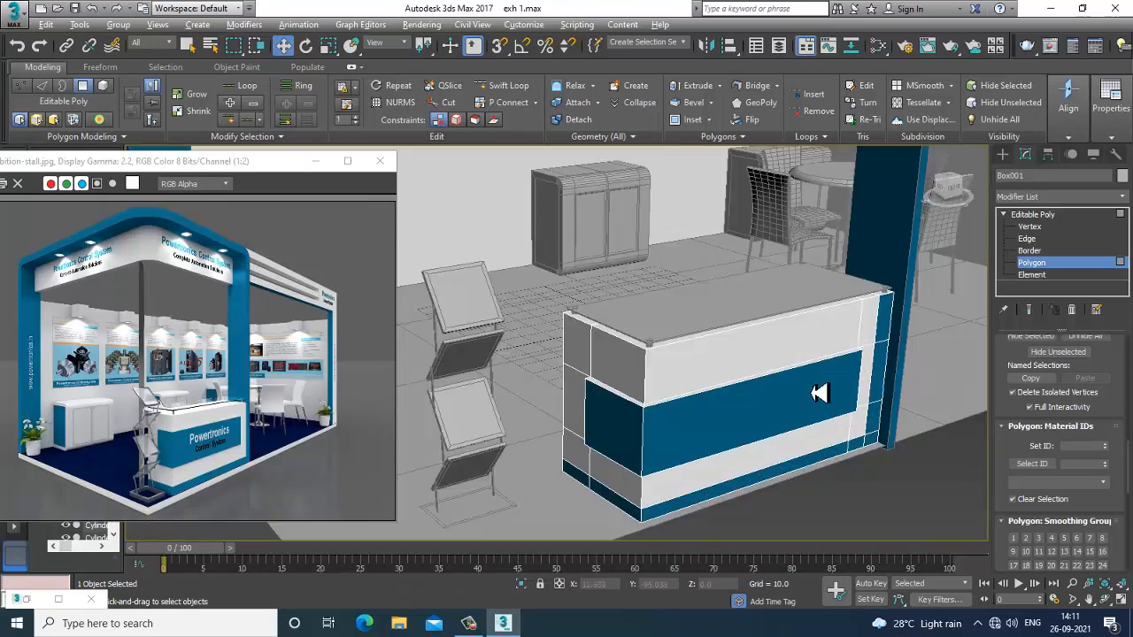
Leave polygon editing, select the counter's top slab and add a new VRayMtl node in the material editor
click(1005, 158)
scroll(748, 315, up, 5)
key(m)
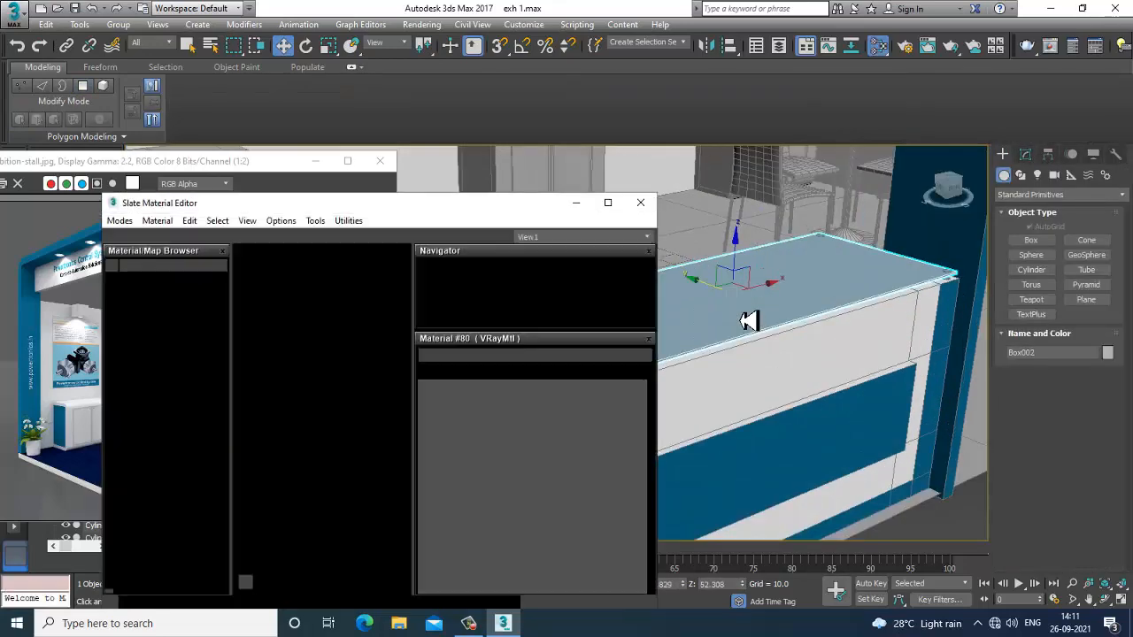
middle_drag(372, 504, 384, 227)
middle_drag(341, 531, 349, 336)
middle_drag(264, 500, 264, 309)
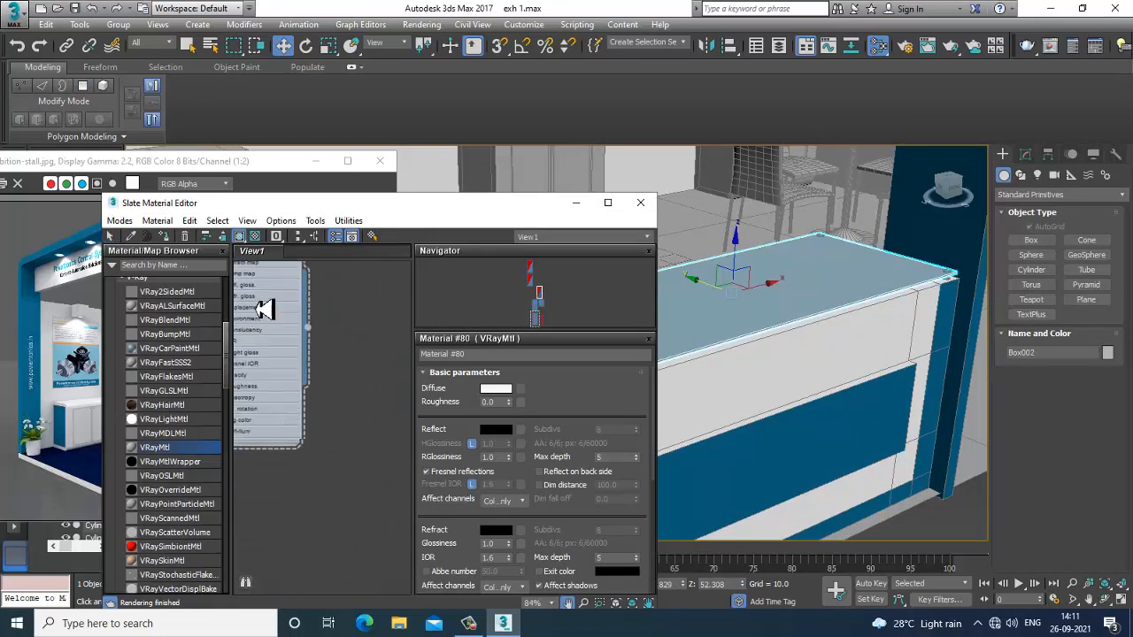
drag(314, 467, 329, 470)
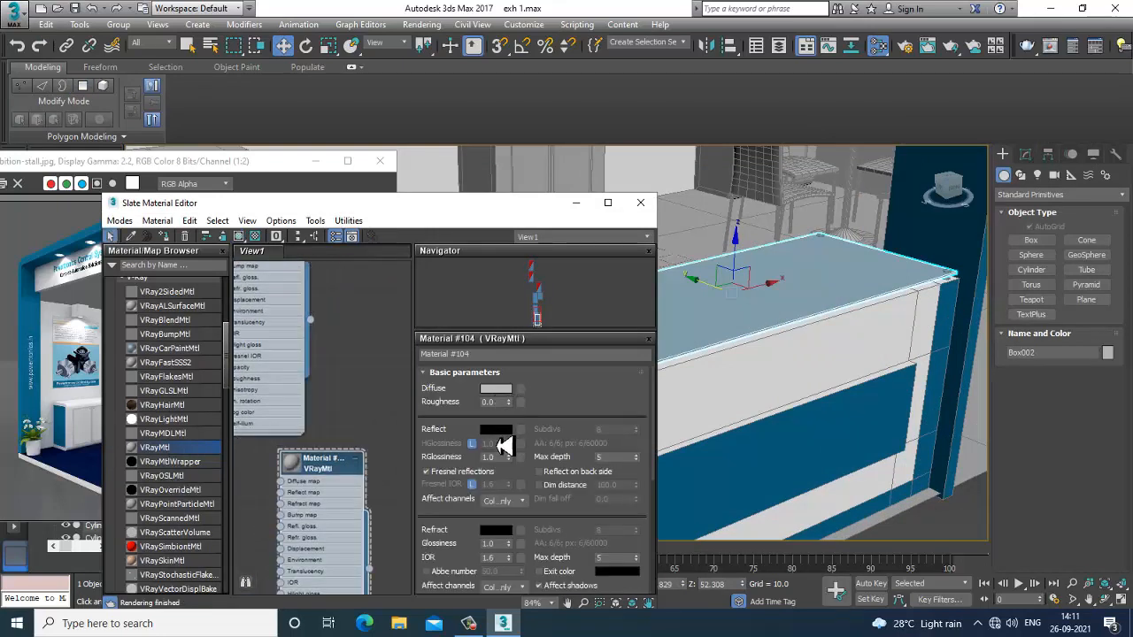
Set the new material's refraction colour to white (255) and lighten its diffuse colour to near white
click(497, 534)
drag(415, 142, 428, 212)
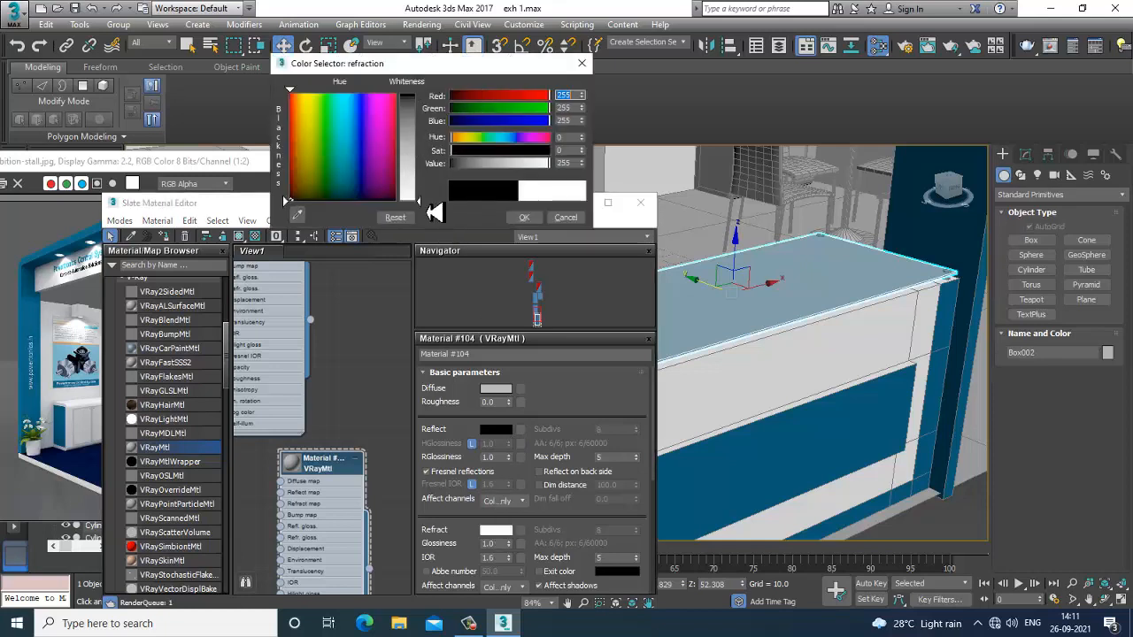
click(525, 218)
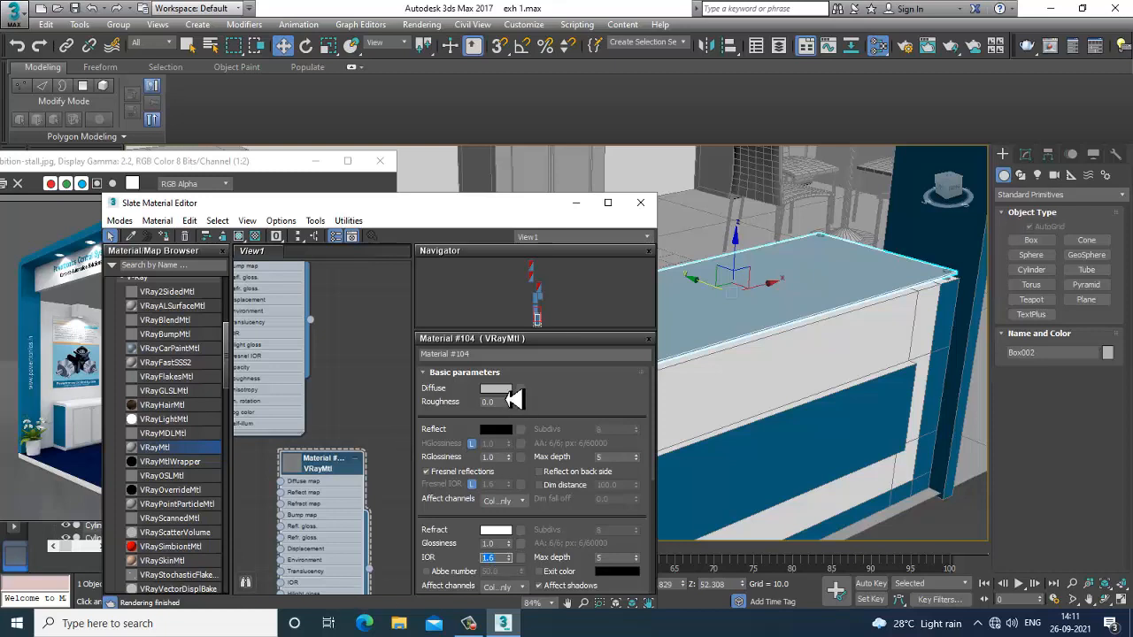
click(508, 396)
drag(431, 140, 432, 194)
click(526, 217)
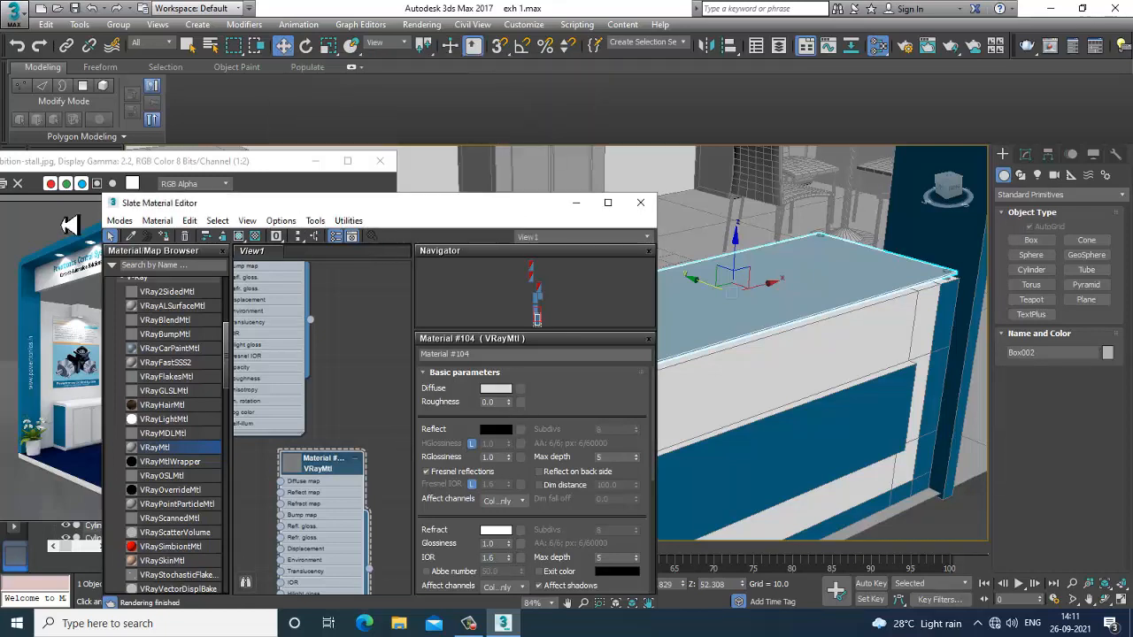
Assign the new refractive material to the counter's top slab, show it shaded in the viewport and clear the selection
click(164, 236)
click(239, 235)
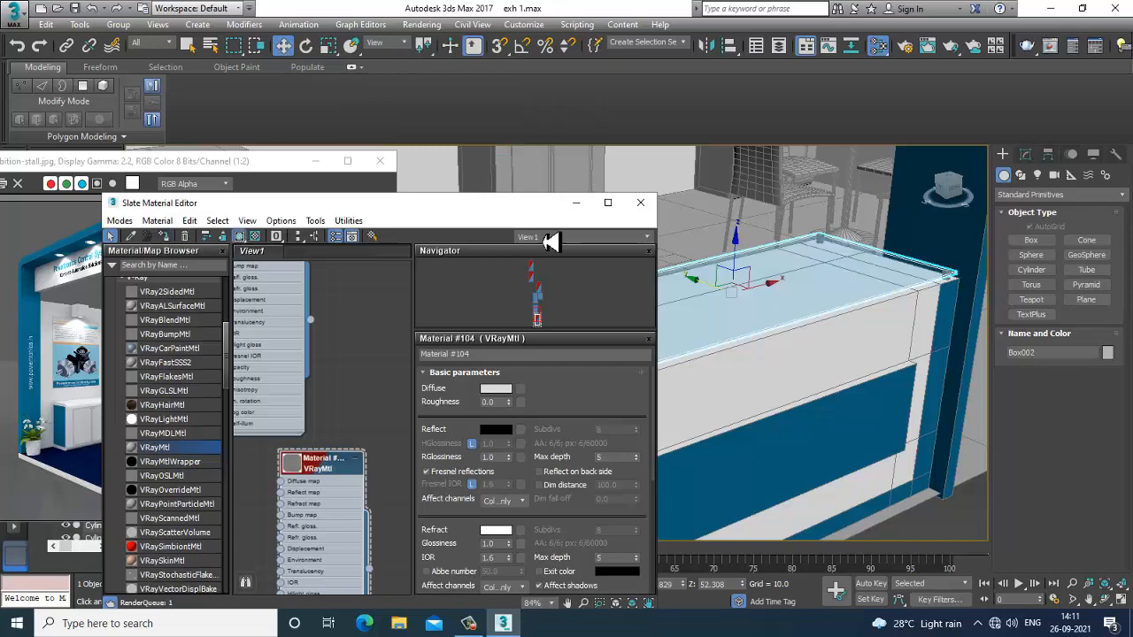
click(575, 203)
scroll(796, 372, down, 6)
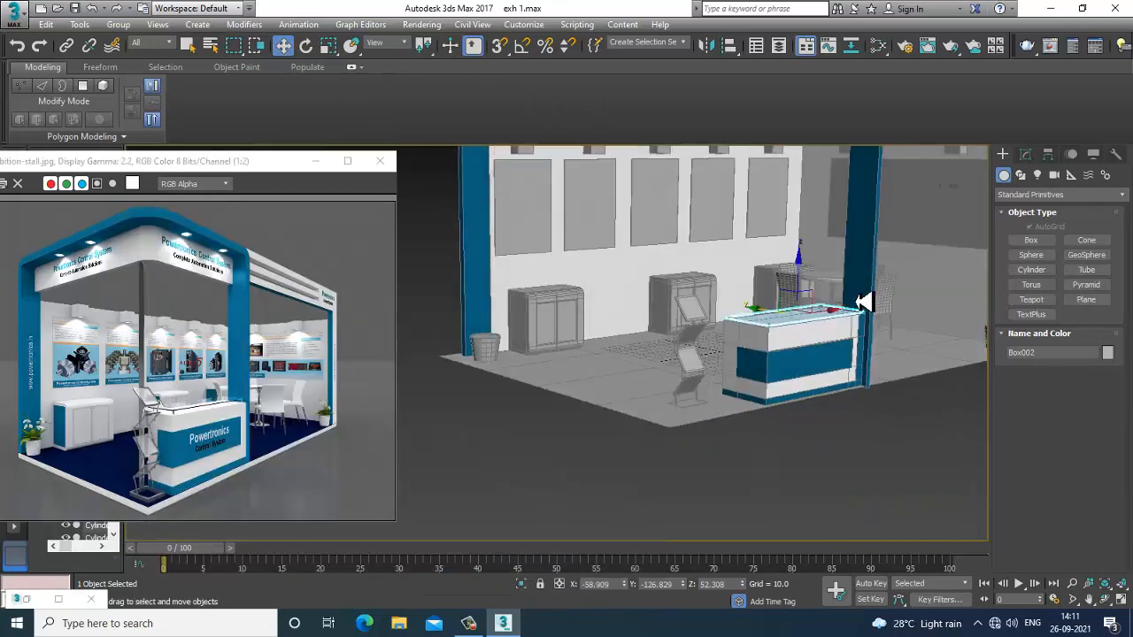
click(786, 490)
Examine the whole stall and counter against the reference image, and minimise the reference image window
alt+middle_drag(786, 482, 753, 404)
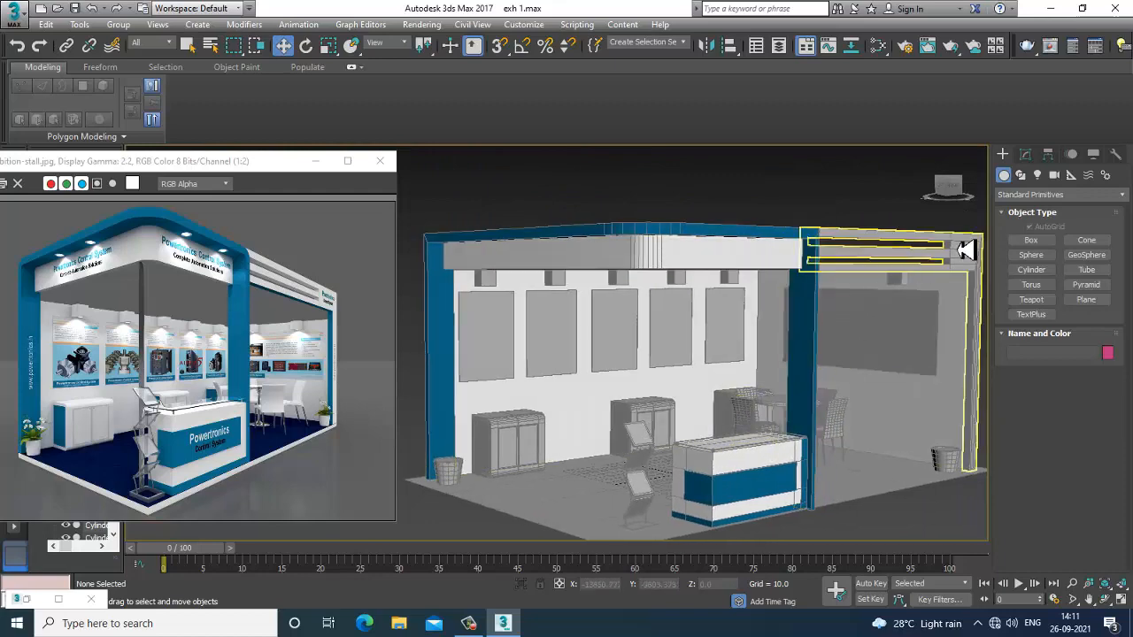
alt+middle_drag(832, 323, 755, 219)
middle_drag(860, 462, 739, 385)
scroll(806, 434, up, 2)
scroll(802, 435, down, 2)
scroll(750, 379, up, 6)
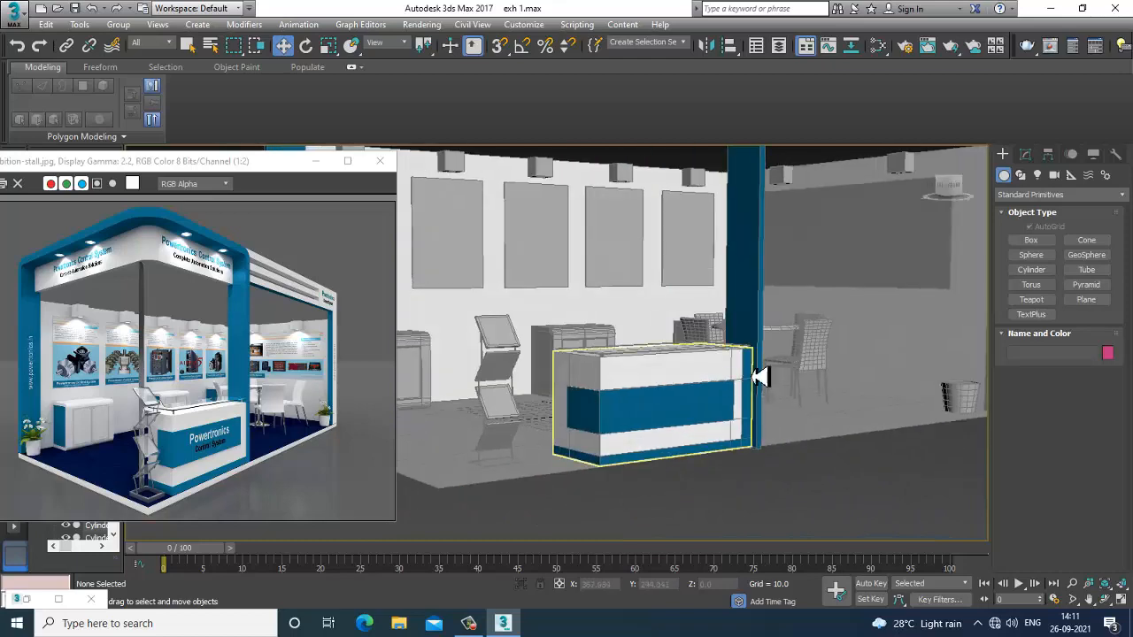
click(316, 162)
scroll(655, 382, down, 3)
alt+middle_drag(654, 382, 678, 384)
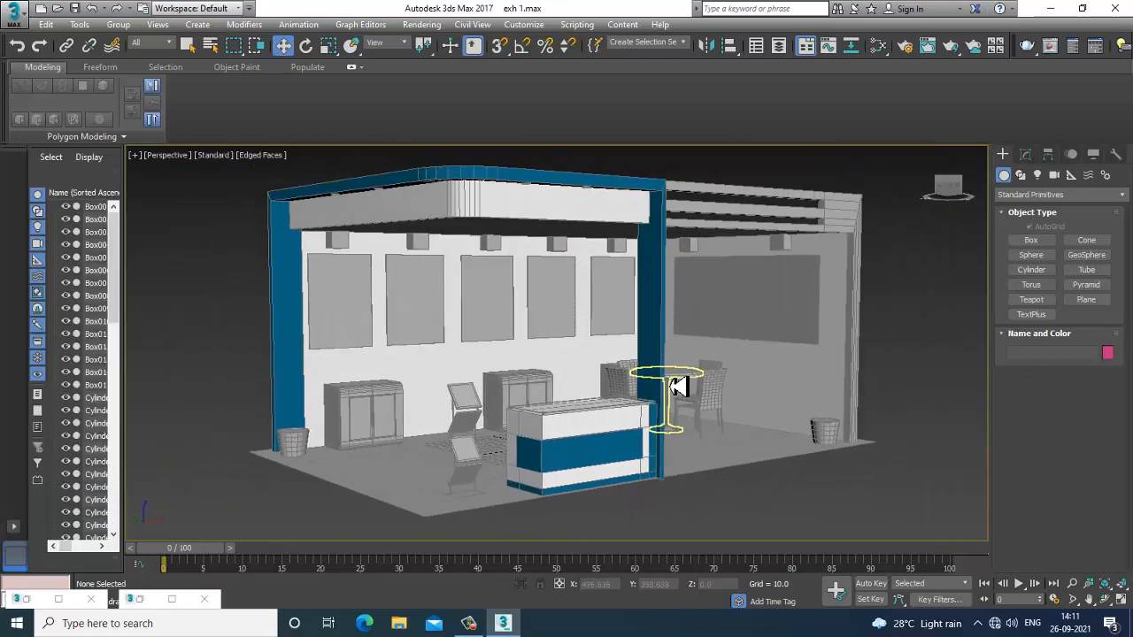